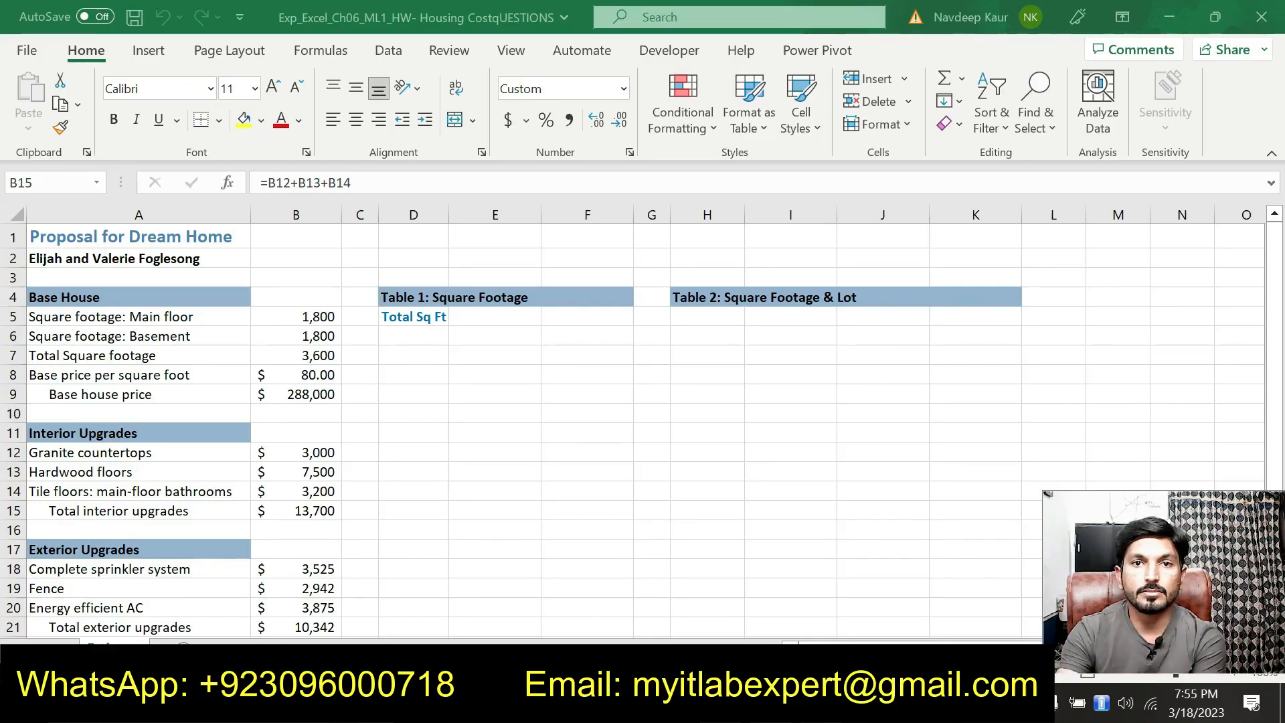
Step: Switch to the Word instructions and highlight the workbook file name in step 1 in turquoise
click(721, 702)
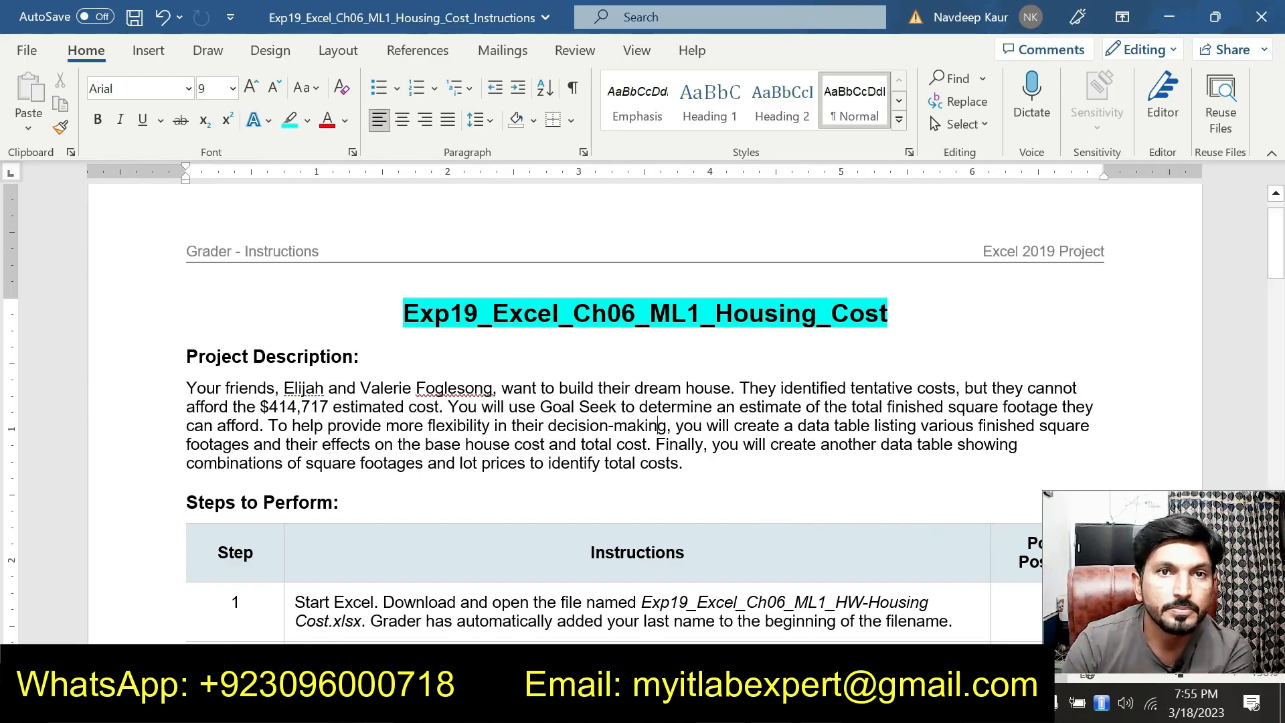
scroll(572, 455, down, 3)
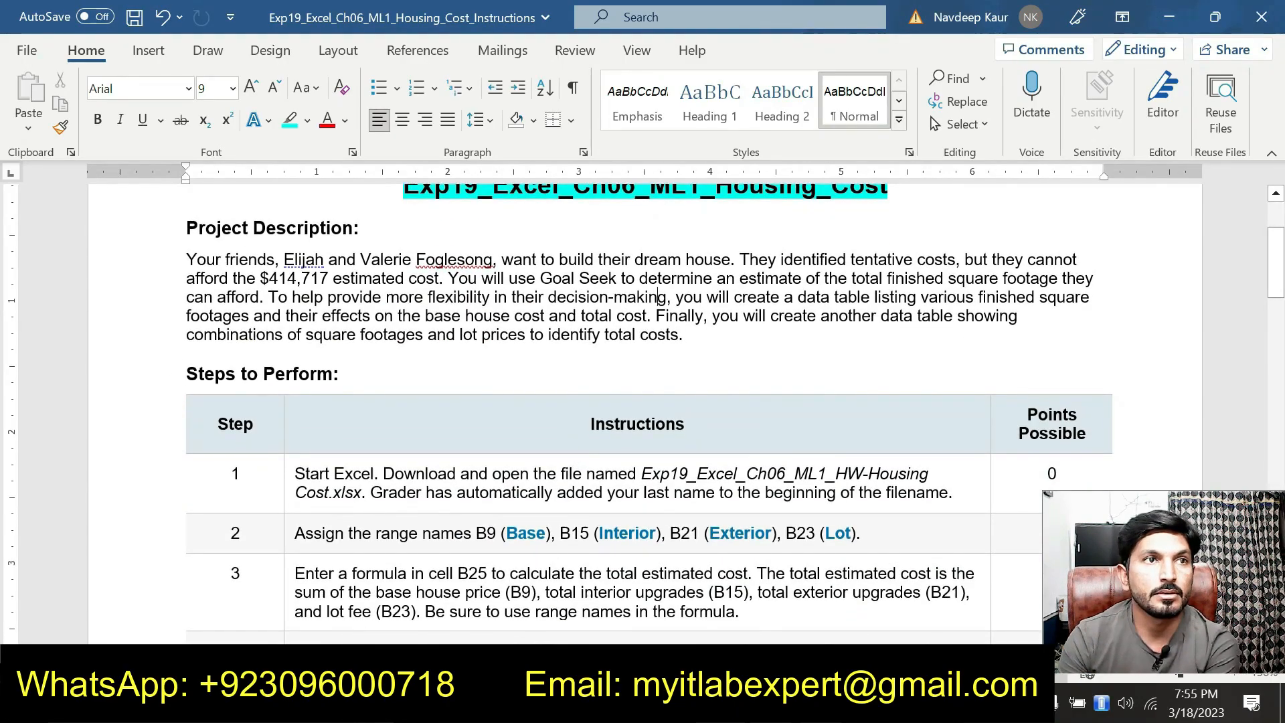
drag(295, 474, 425, 493)
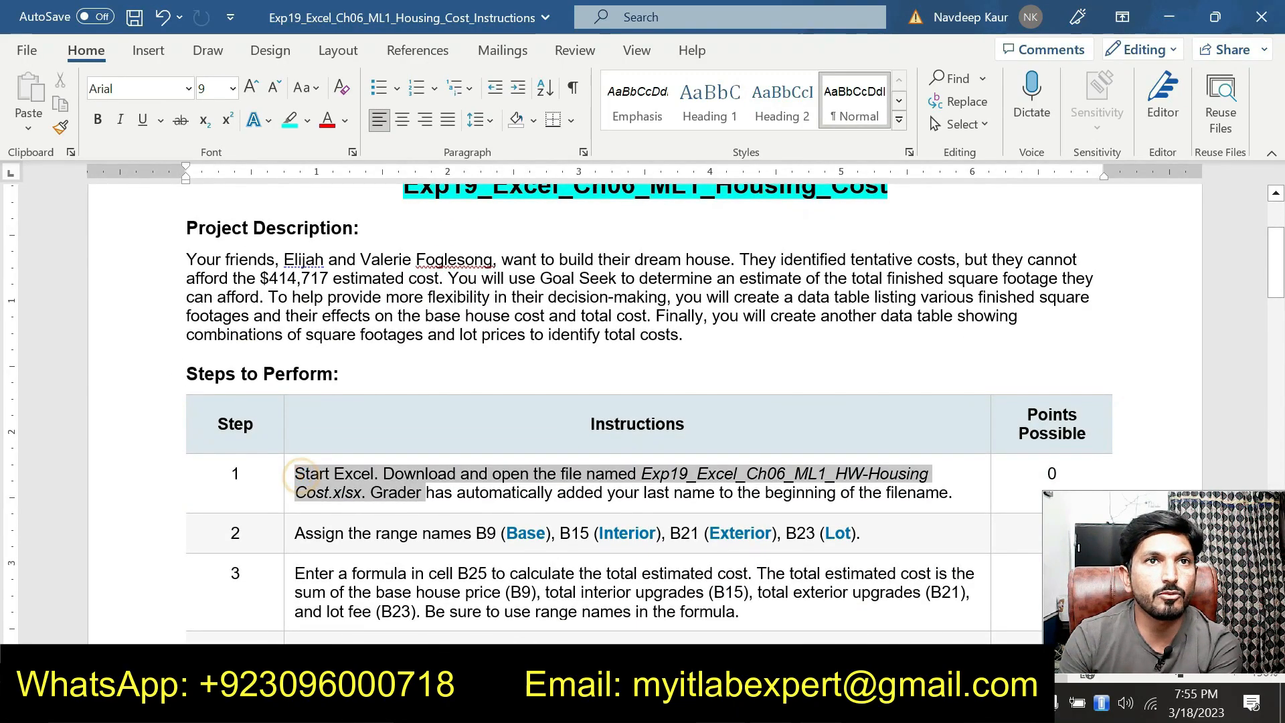
click(650, 498)
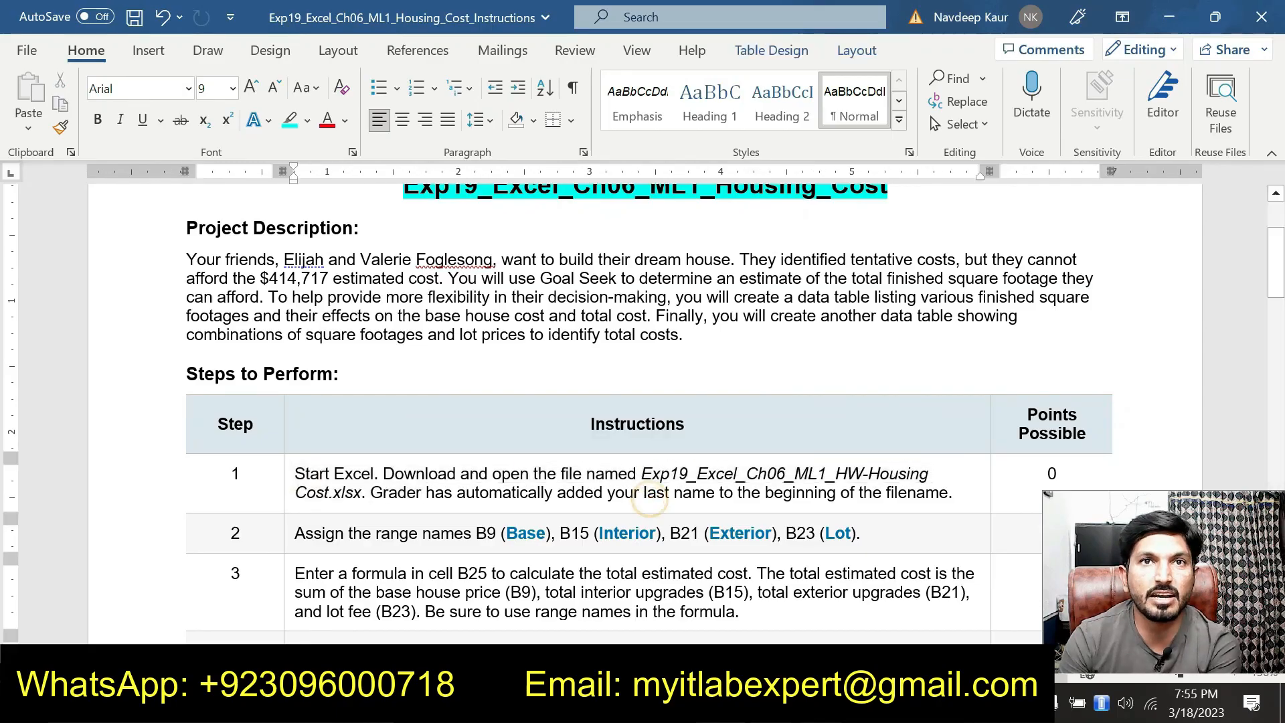
drag(639, 475, 754, 507)
click(754, 507)
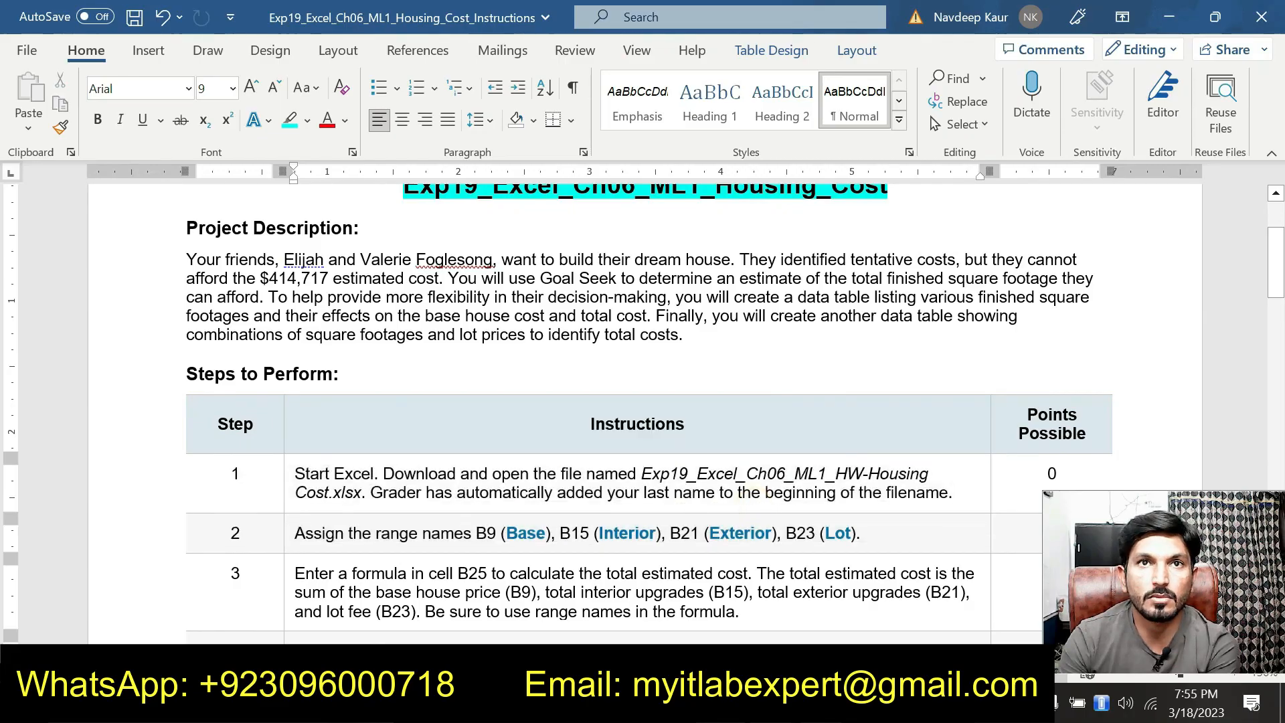
mouse_move(641, 474)
mouse_down()
mouse_move(564, 493)
mouse_move(330, 493)
mouse_move(366, 494)
mouse_up()
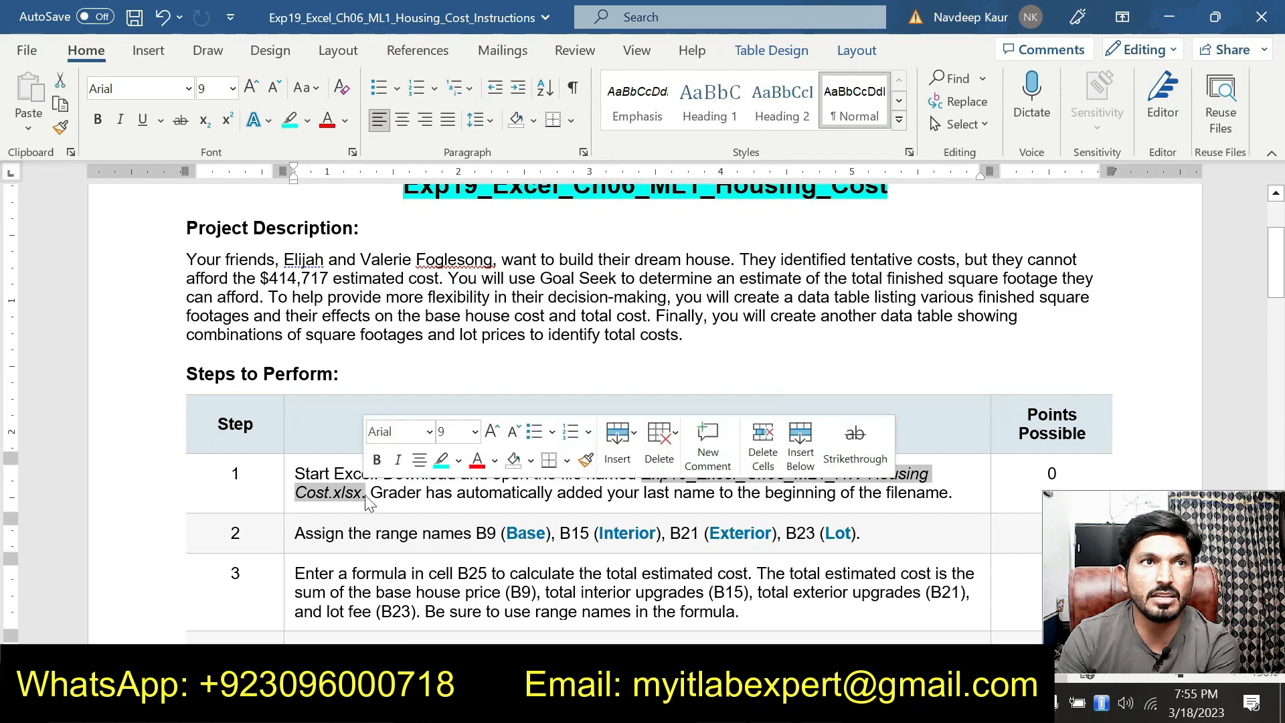
click(441, 461)
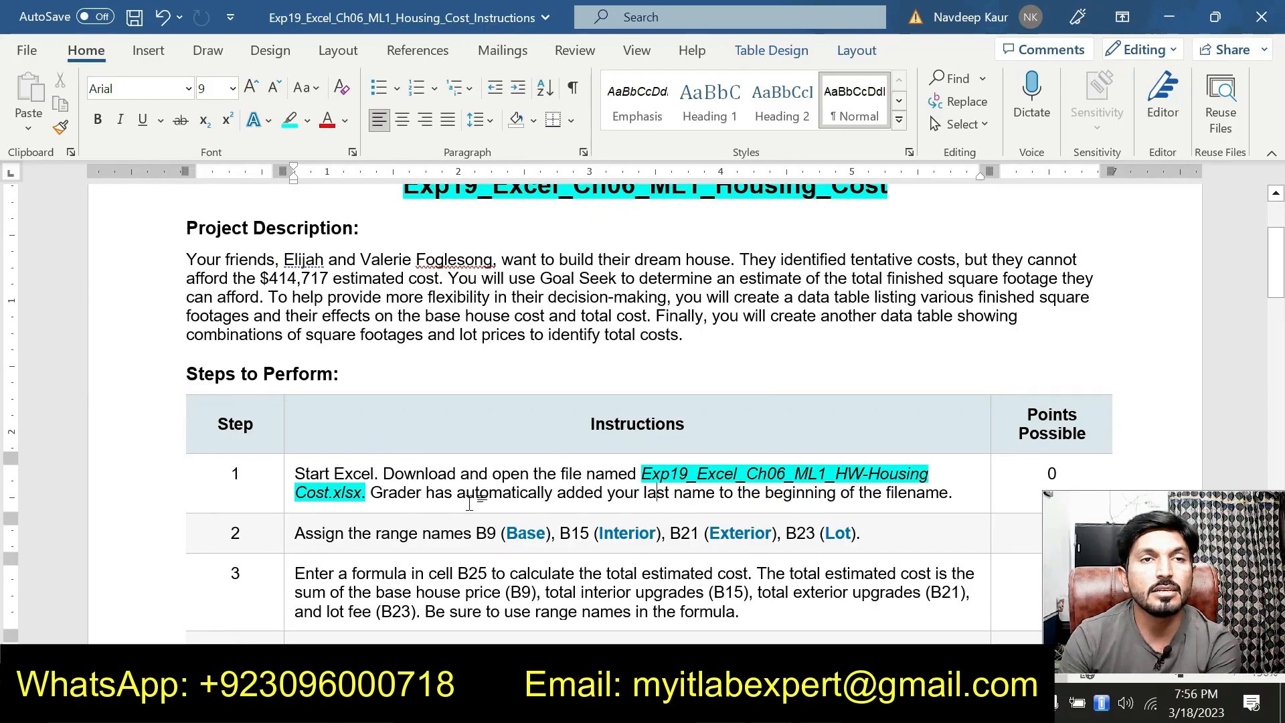
Step: Highlight the step 2 instruction about assigning the range names Base, Interior, Exterior and Lot in turquoise
scroll(469, 503, down, 10)
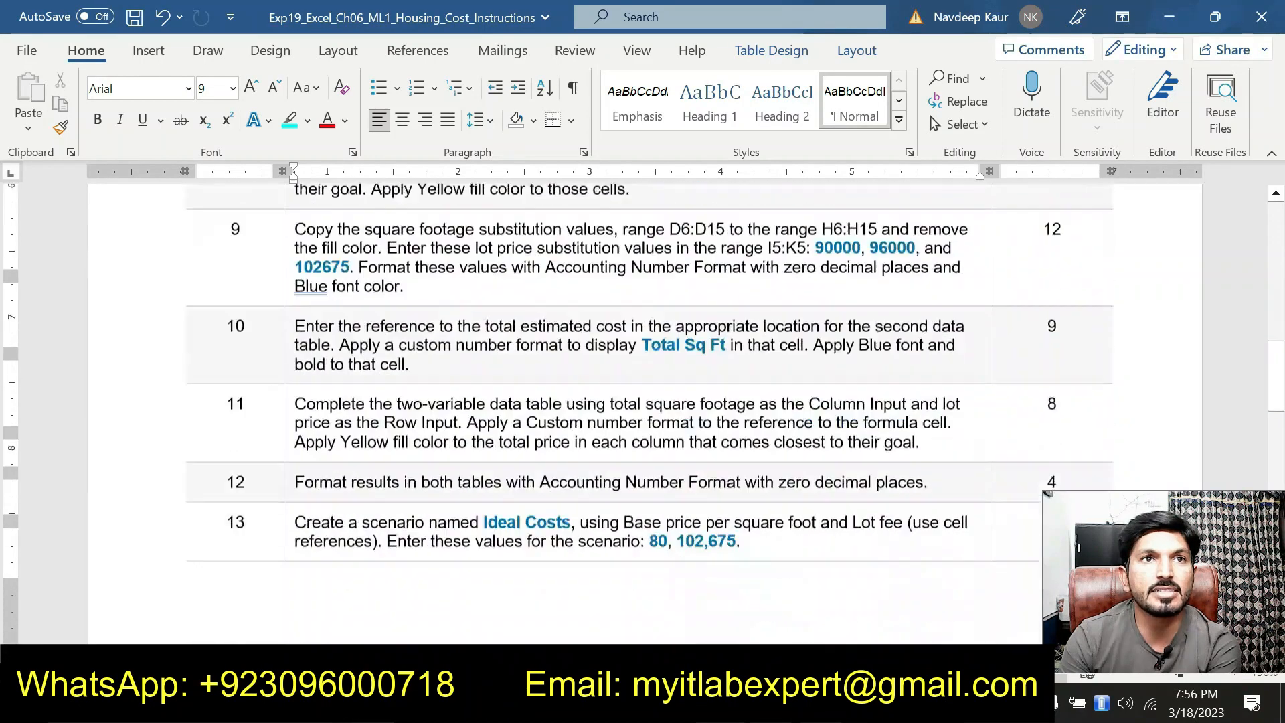
scroll(524, 509, down, 6)
scroll(524, 501, up, 15)
scroll(525, 501, up, 5)
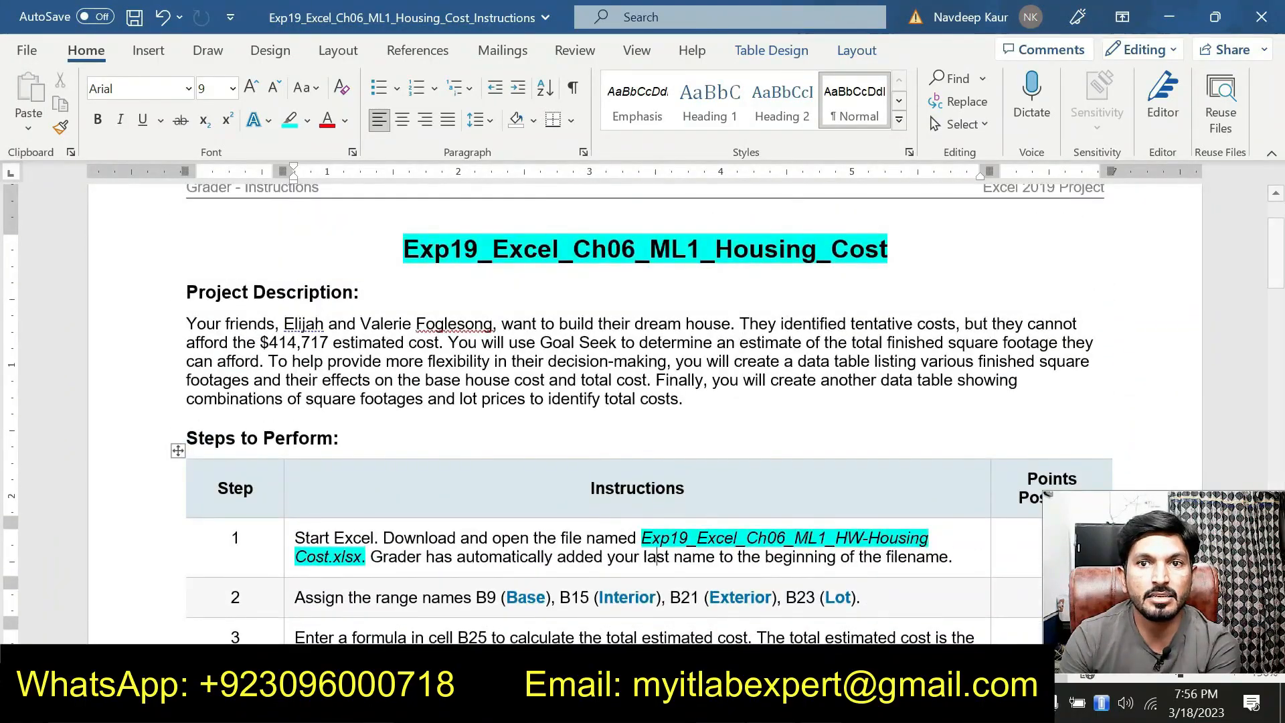
key(alt+Tab)
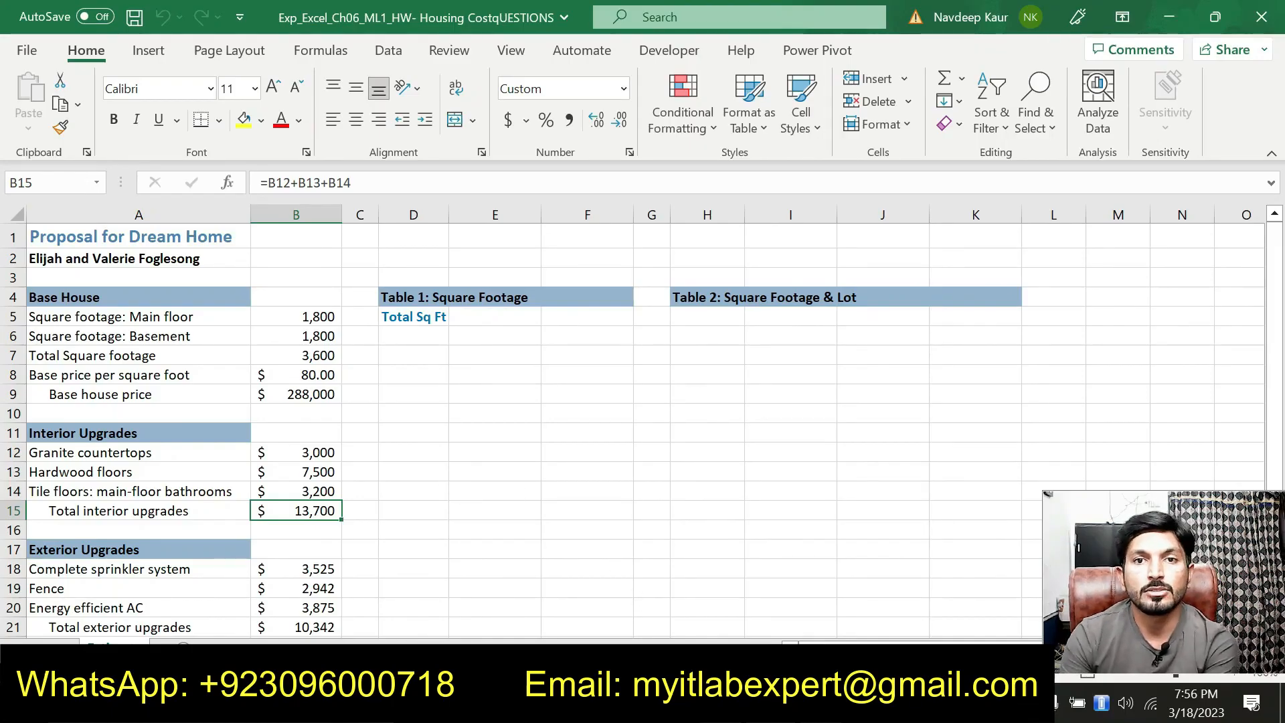
key(alt+Tab)
scroll(599, 460, down, 3)
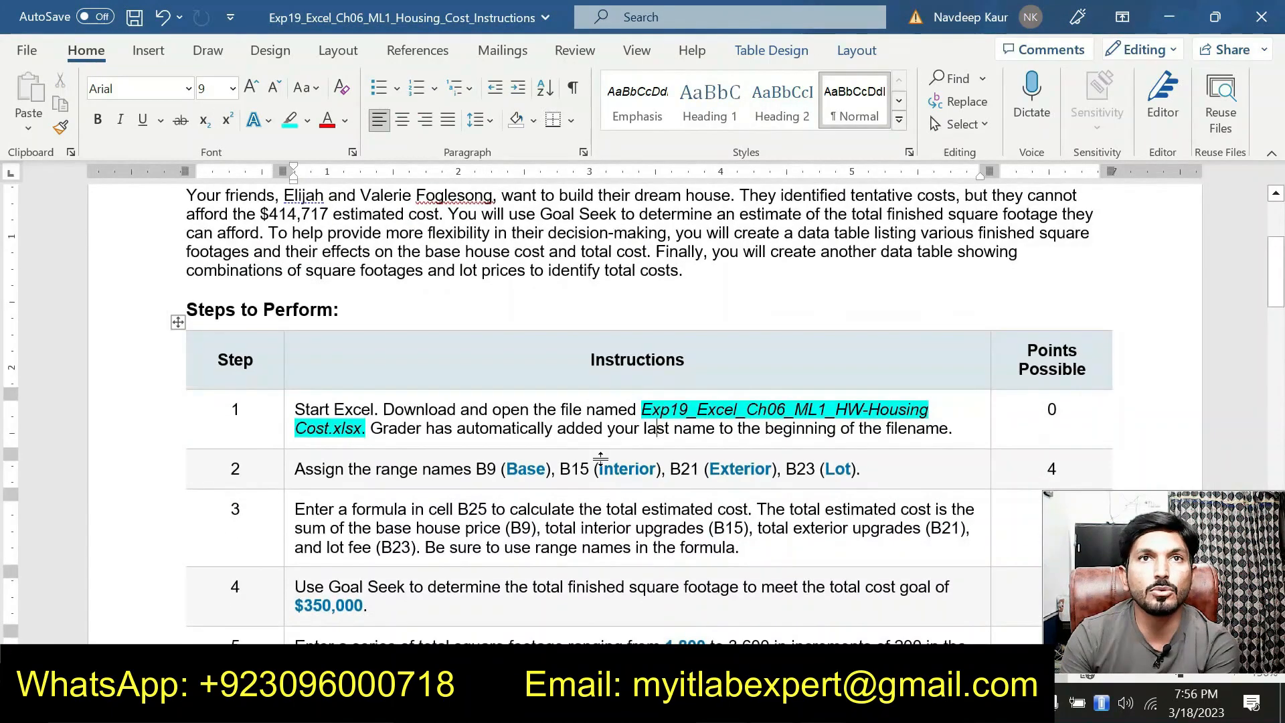
scroll(599, 412, down, 1)
drag(297, 404, 851, 404)
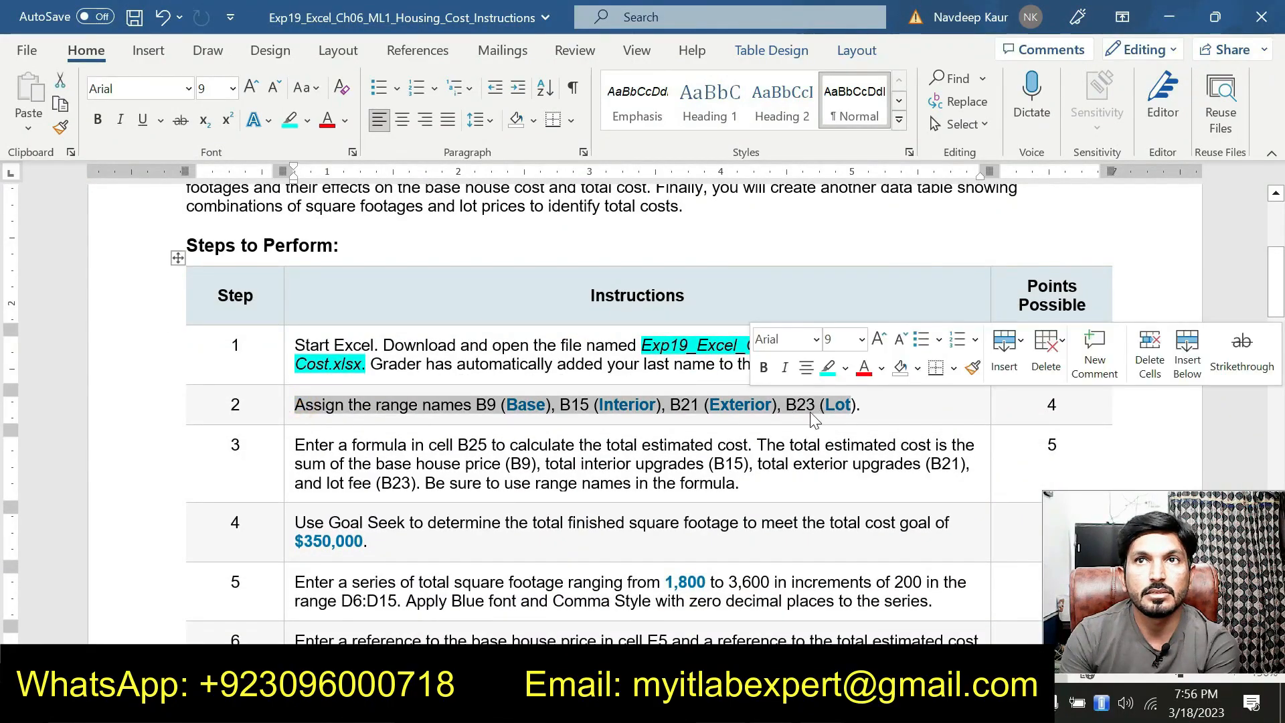
click(825, 370)
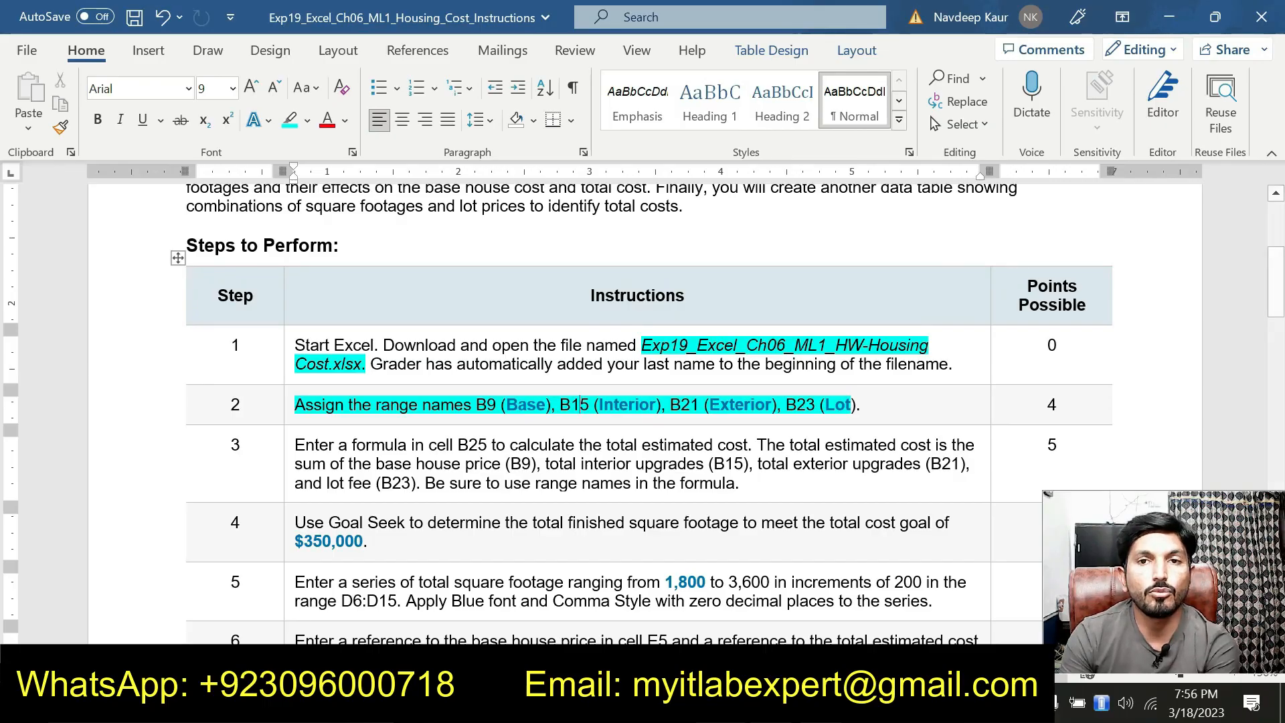
Step: Switch to the Excel workbook and assign the range name Base to the base house price in cell B9
key(alt+Tab)
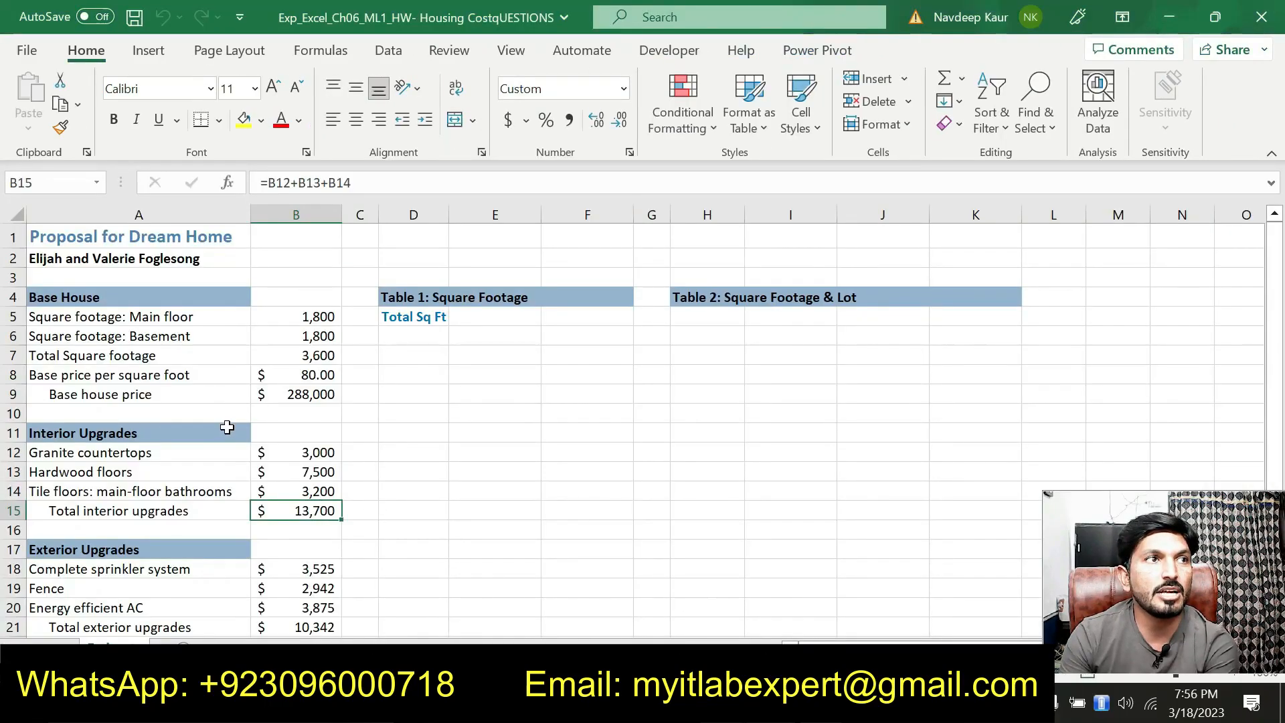
click(287, 398)
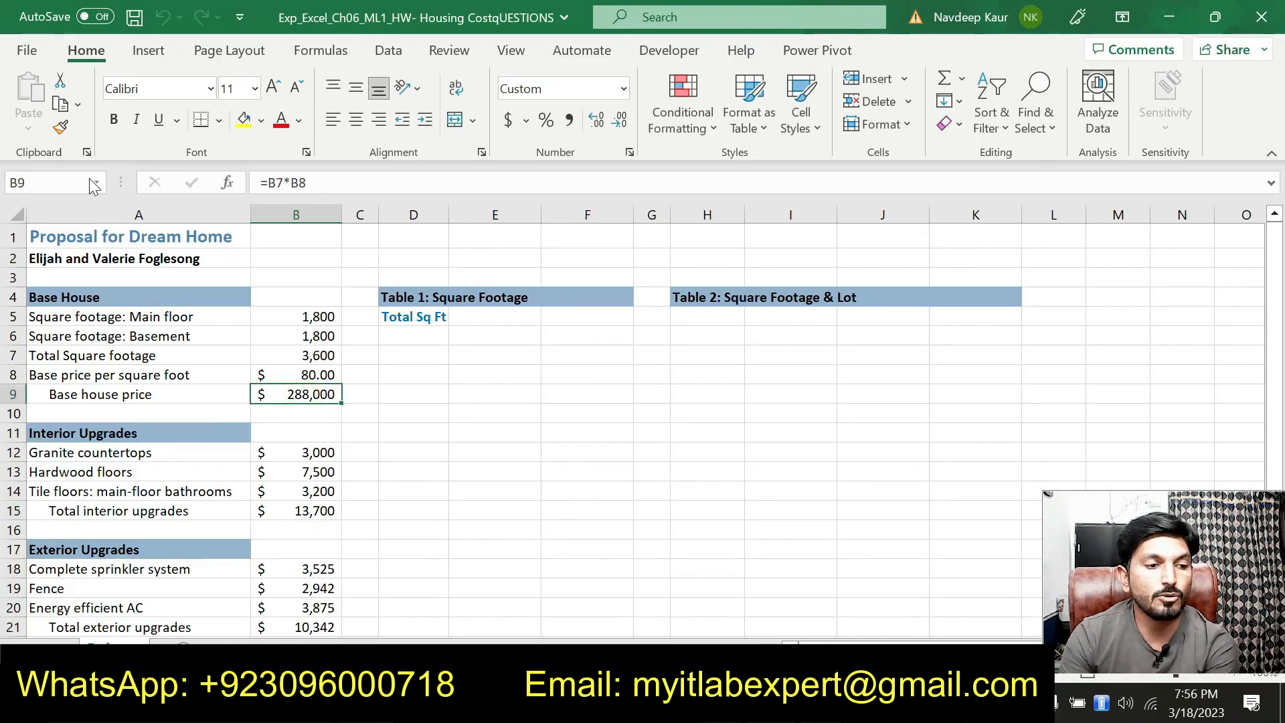
click(63, 182)
text(Base)
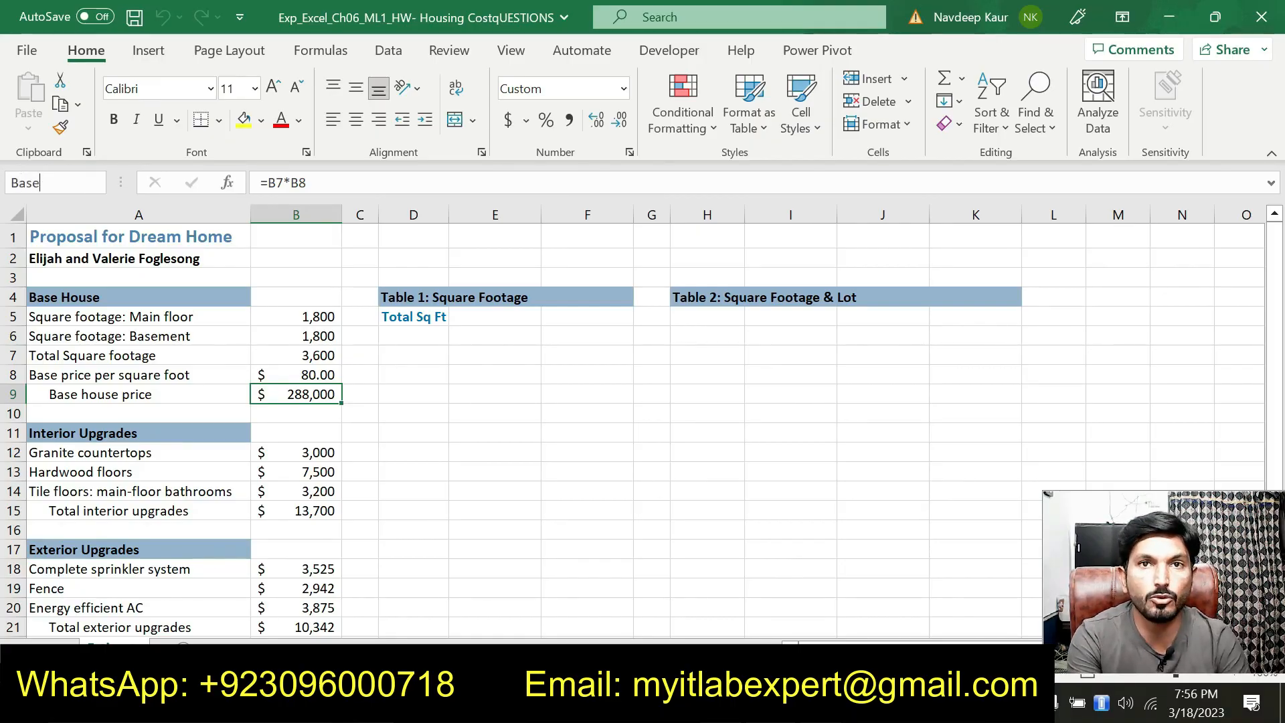
key(Return)
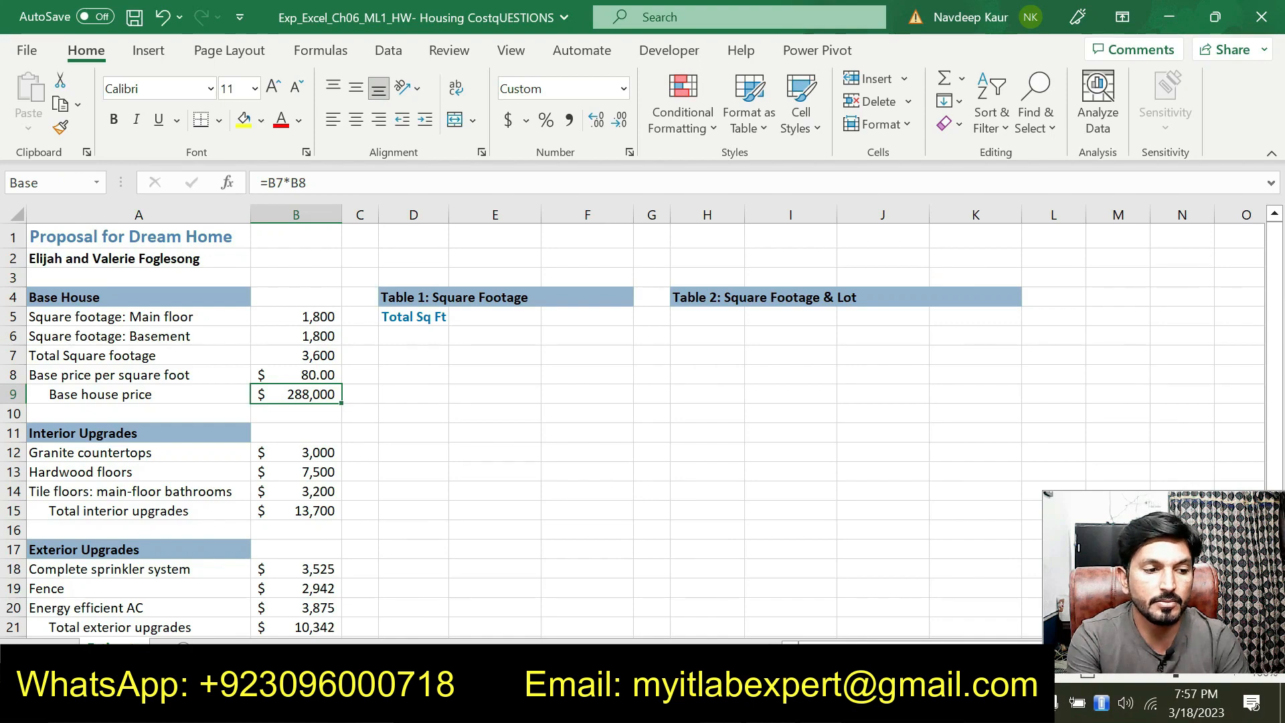
click(64, 184)
click(65, 184)
key(Return)
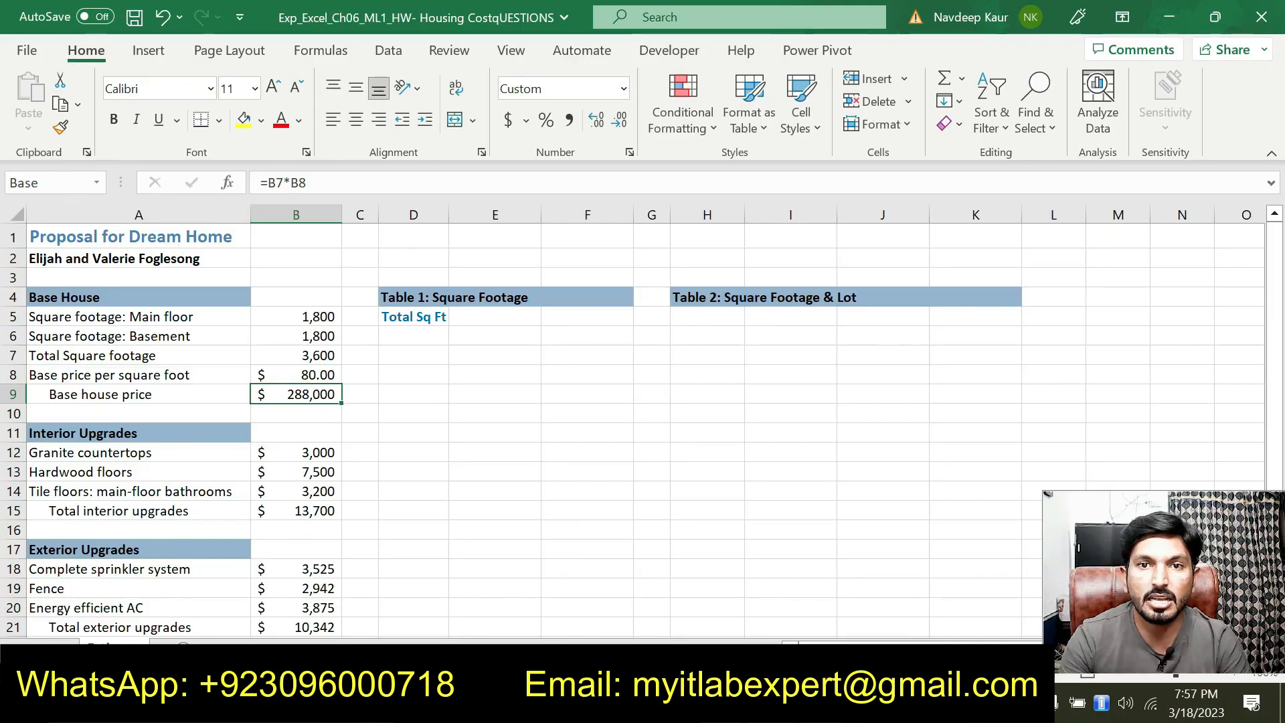
Step: Take the name Interior from step 2 of the Word instructions and assign it to cell B15 in the Excel workbook
key(alt+Tab)
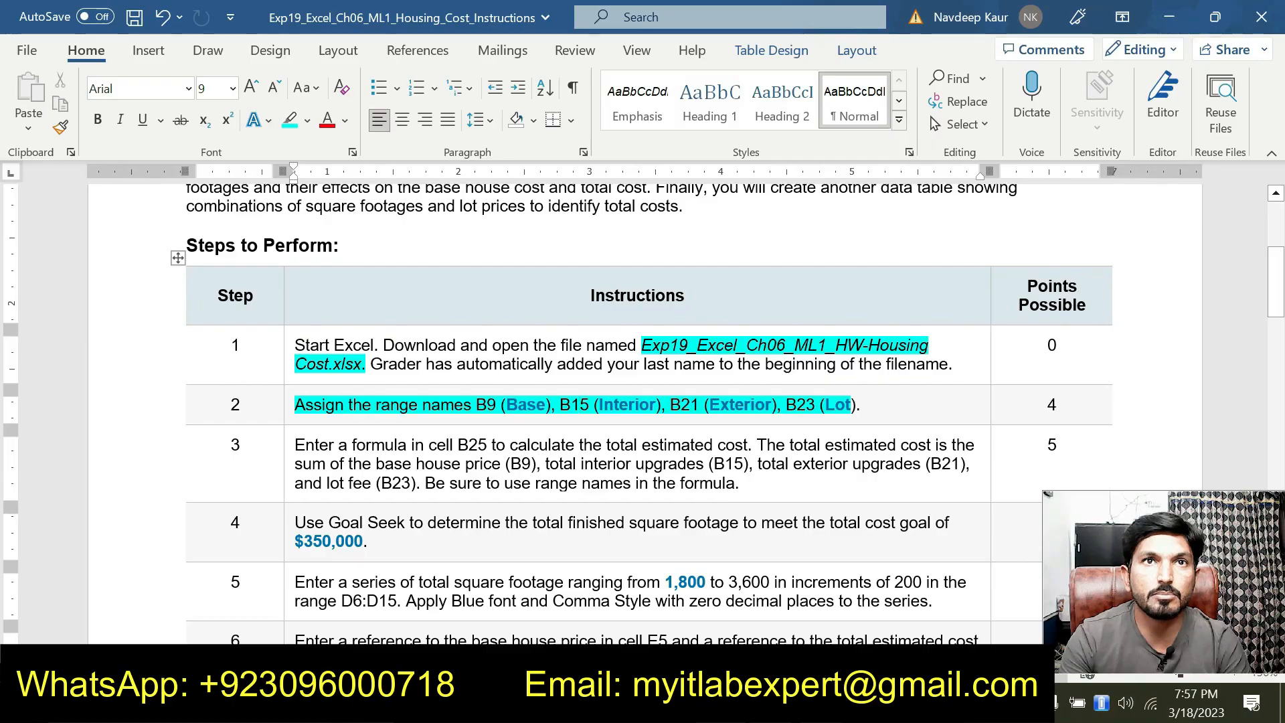
drag(589, 404, 655, 405)
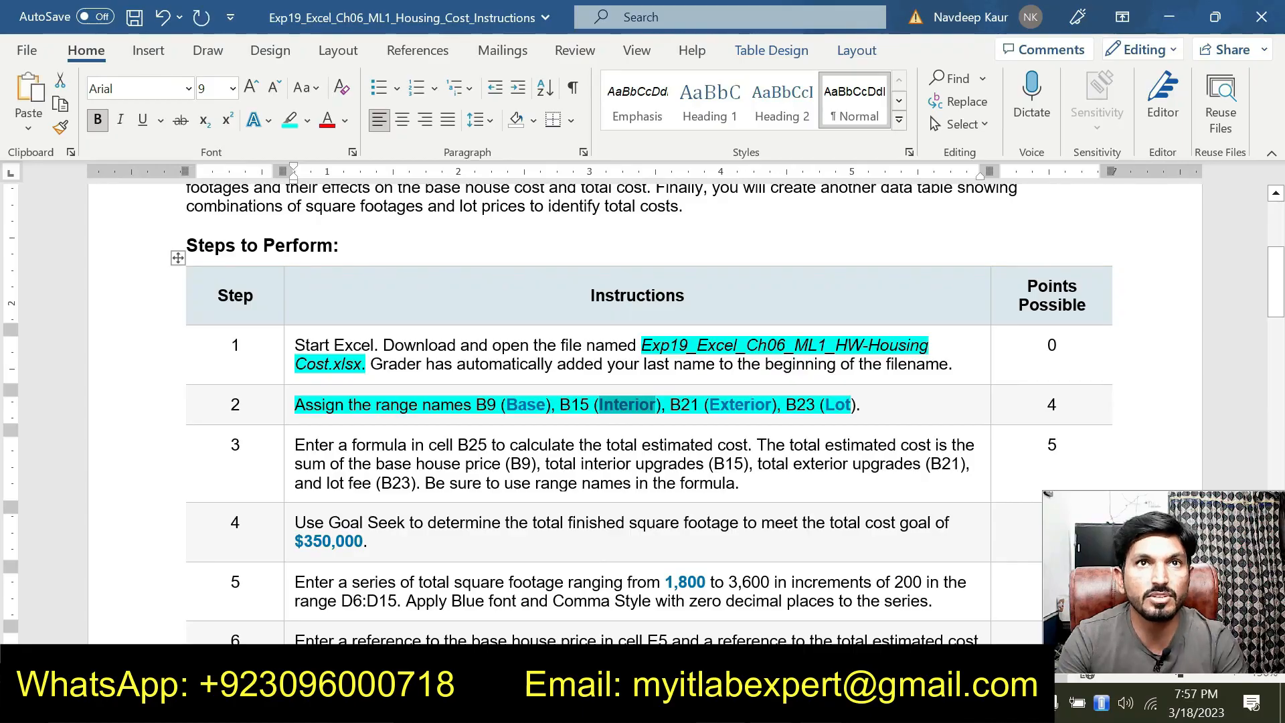
key(alt+Tab)
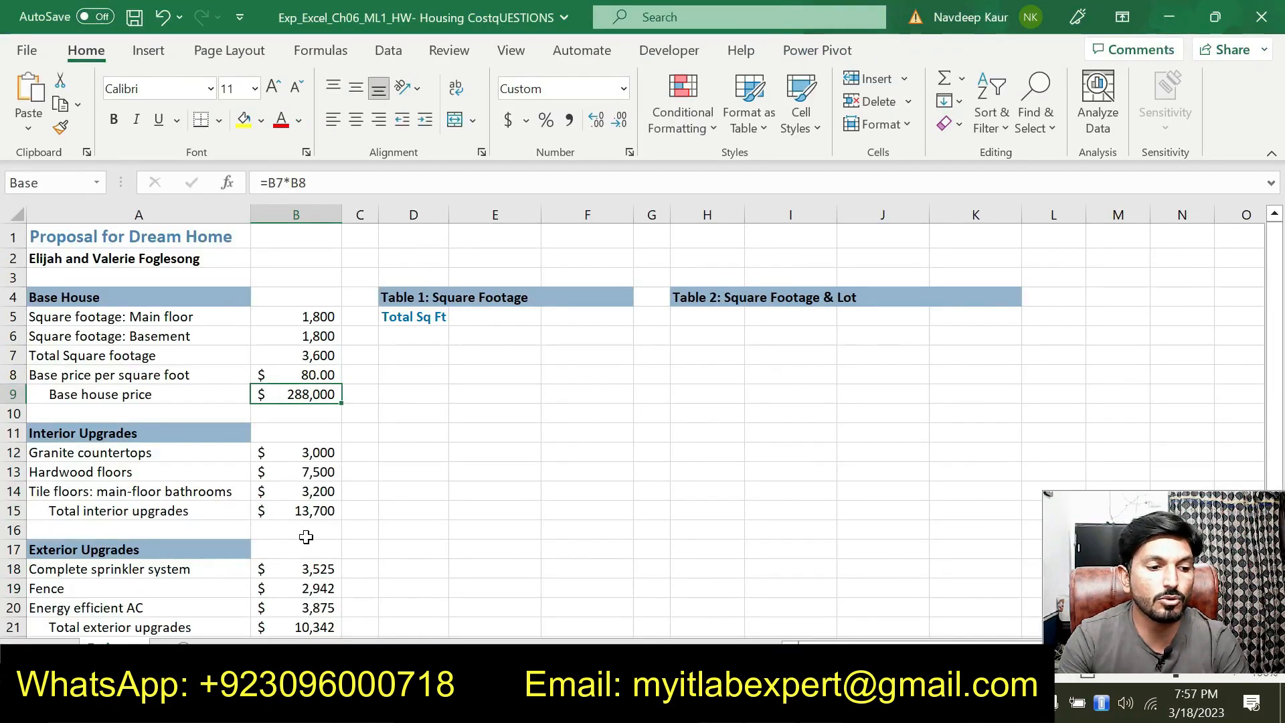
click(305, 511)
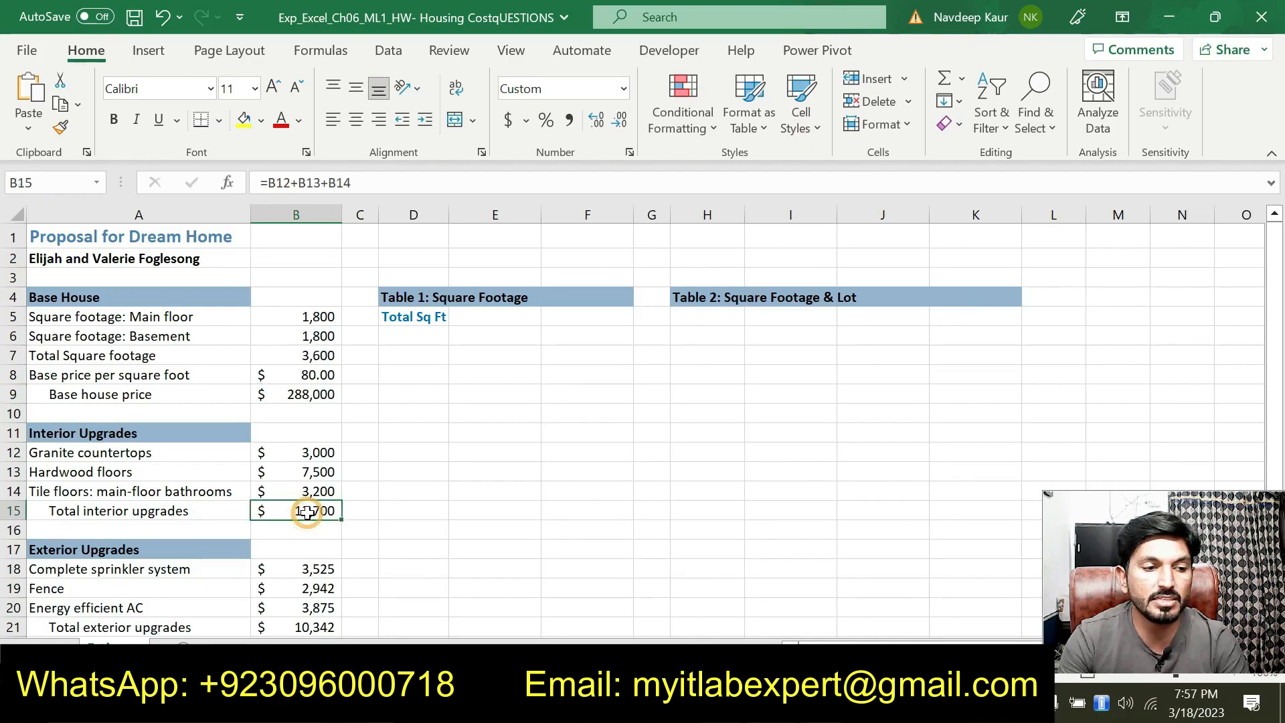
click(50, 182)
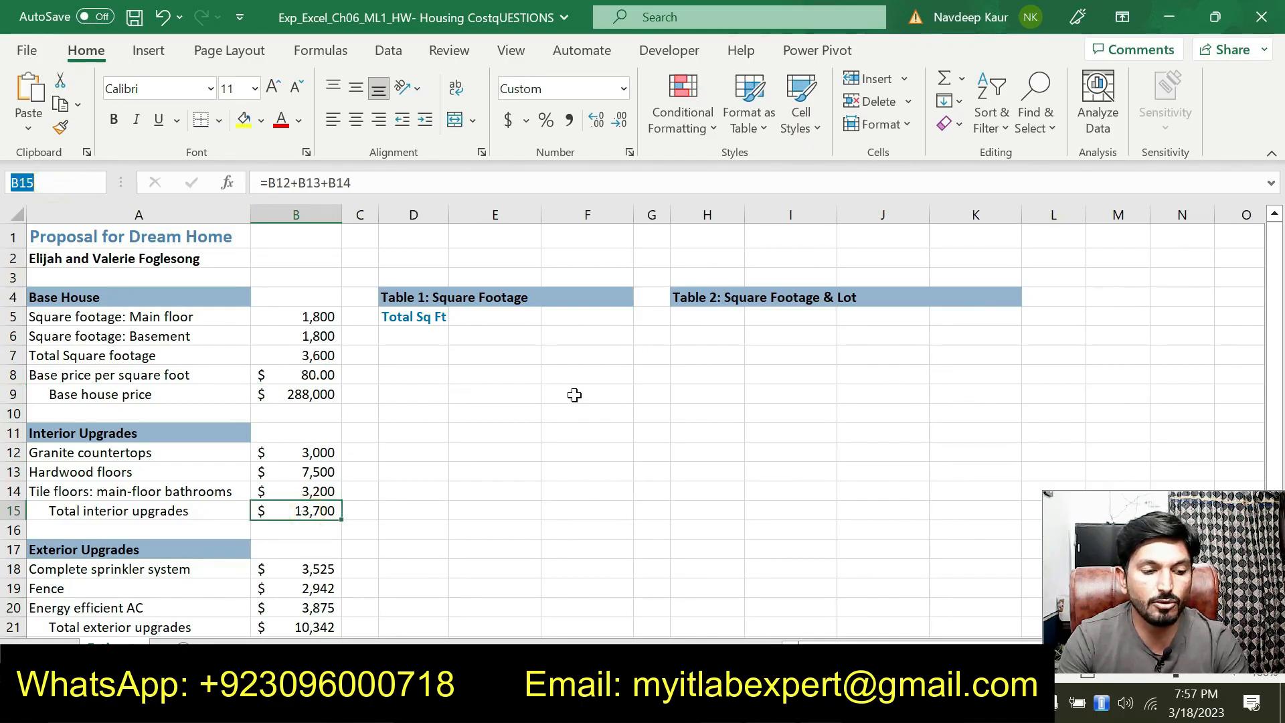
text(Interior)
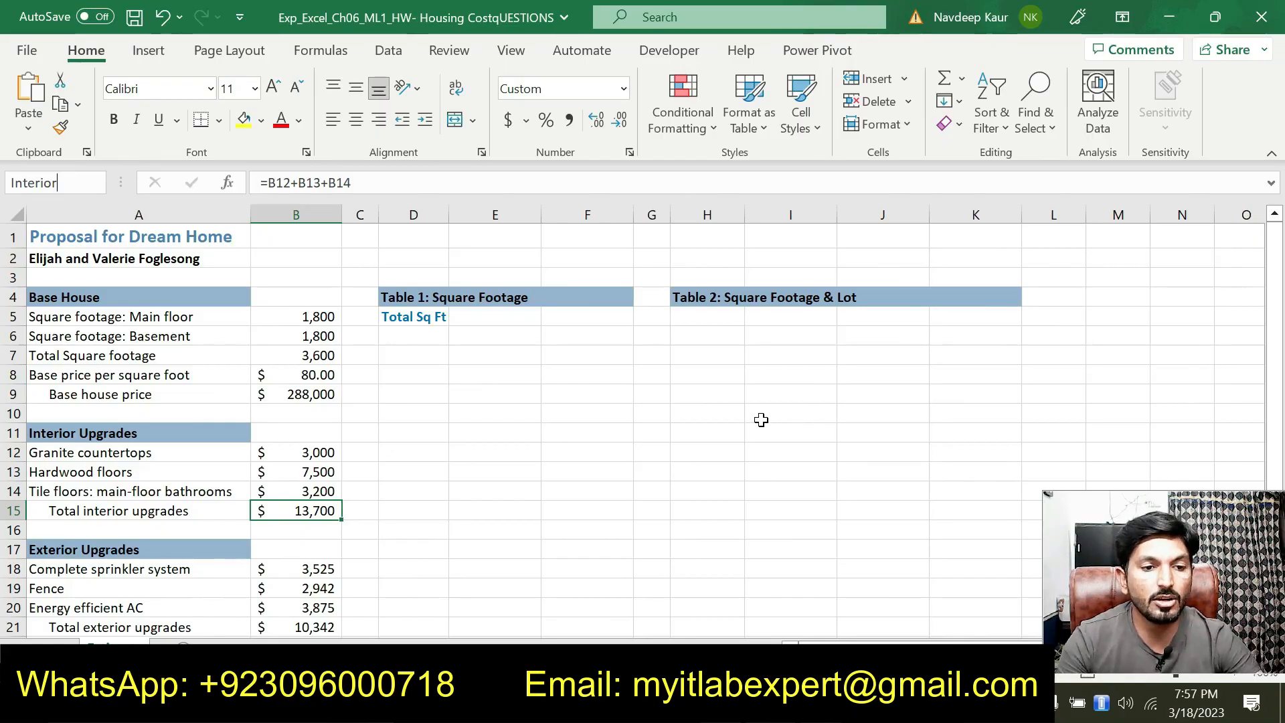
key(Return)
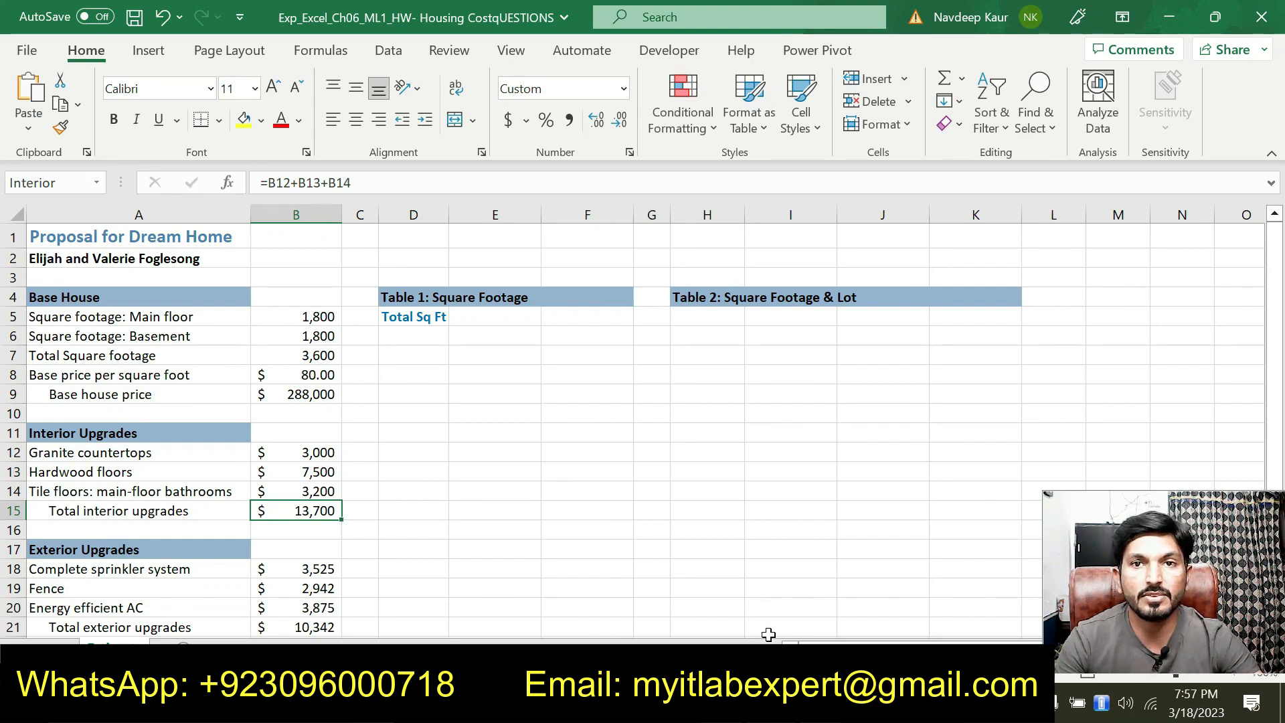
Step: Take the name Exterior from step 2 of the Word instructions and assign it to cell B21 in the Excel workbook
click(769, 702)
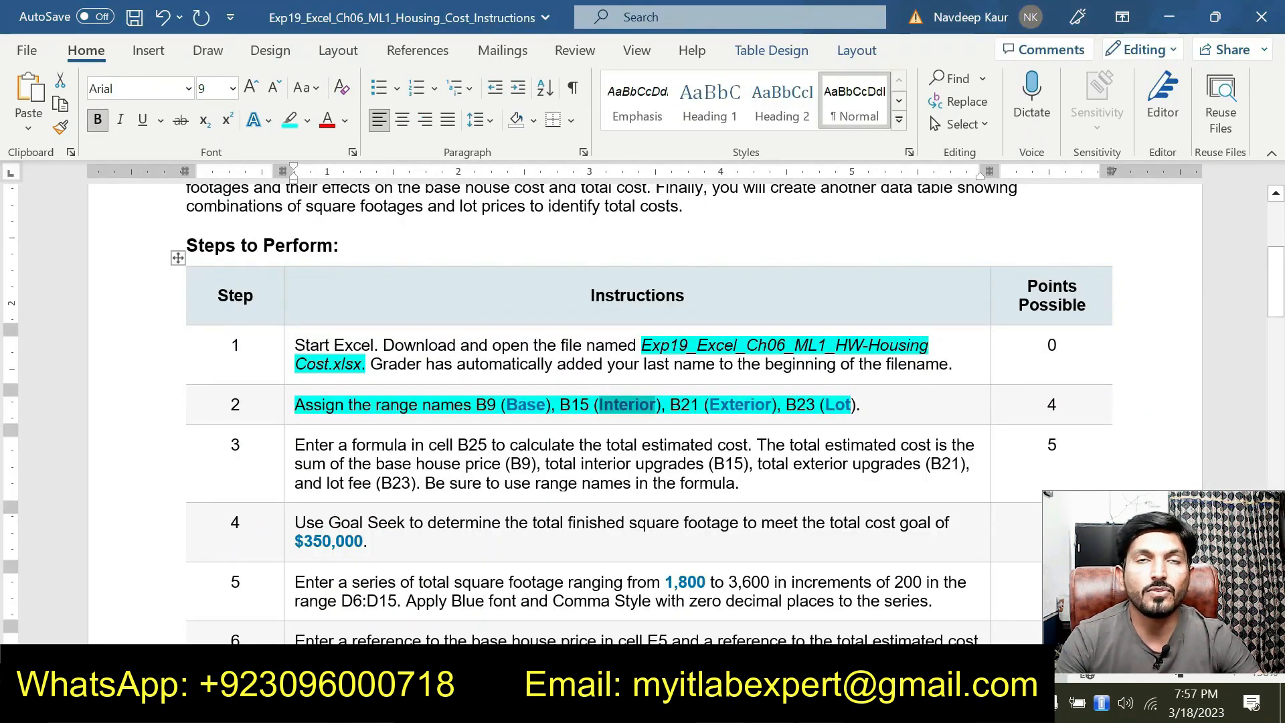
drag(709, 405, 770, 412)
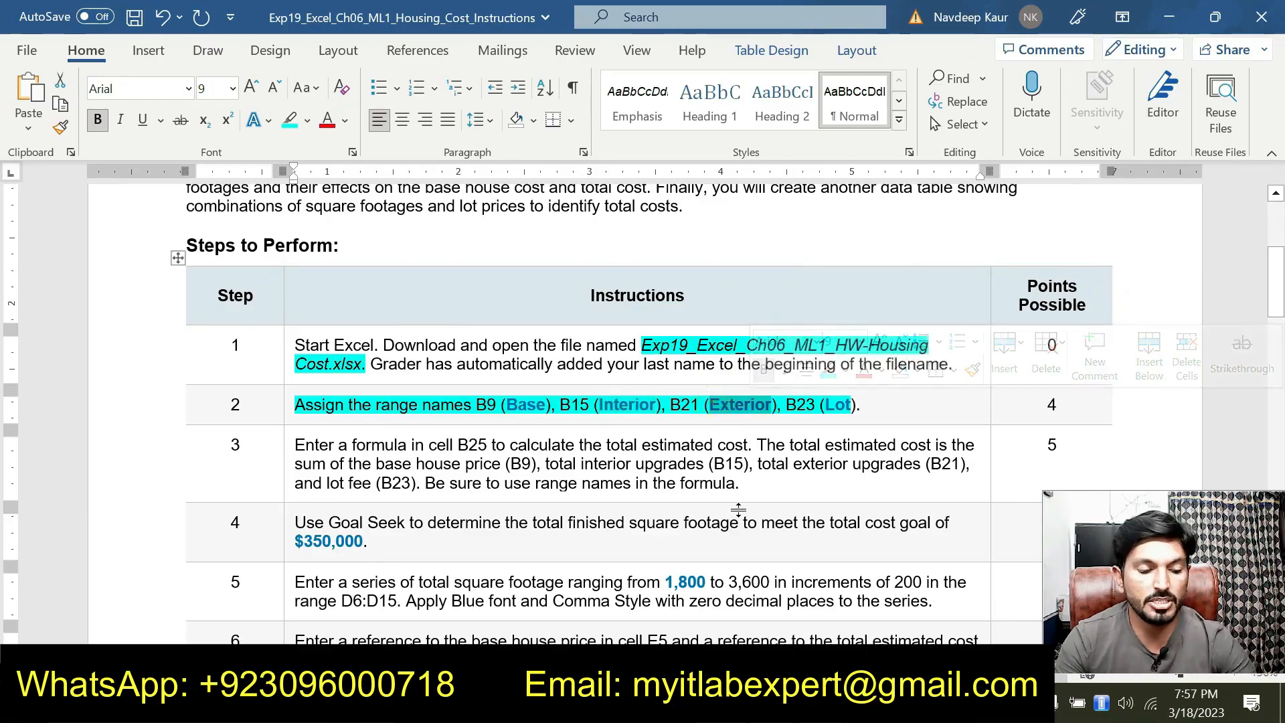
key(alt+Tab)
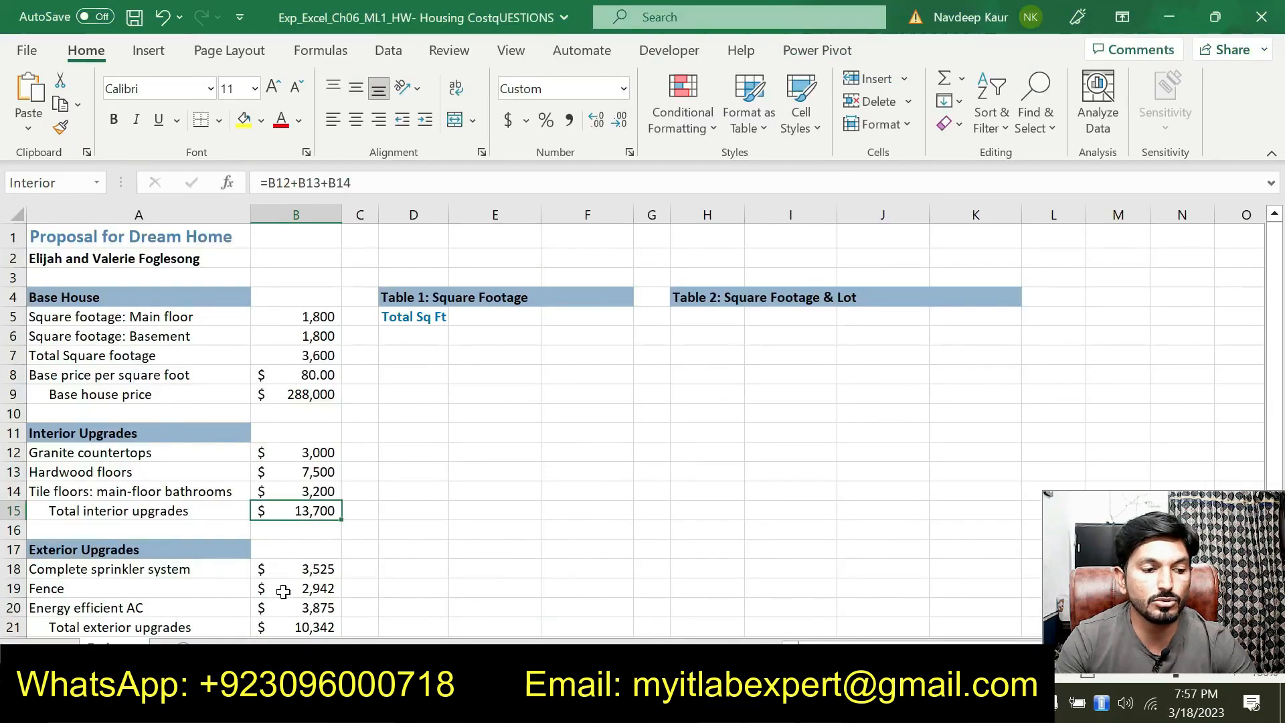
click(306, 627)
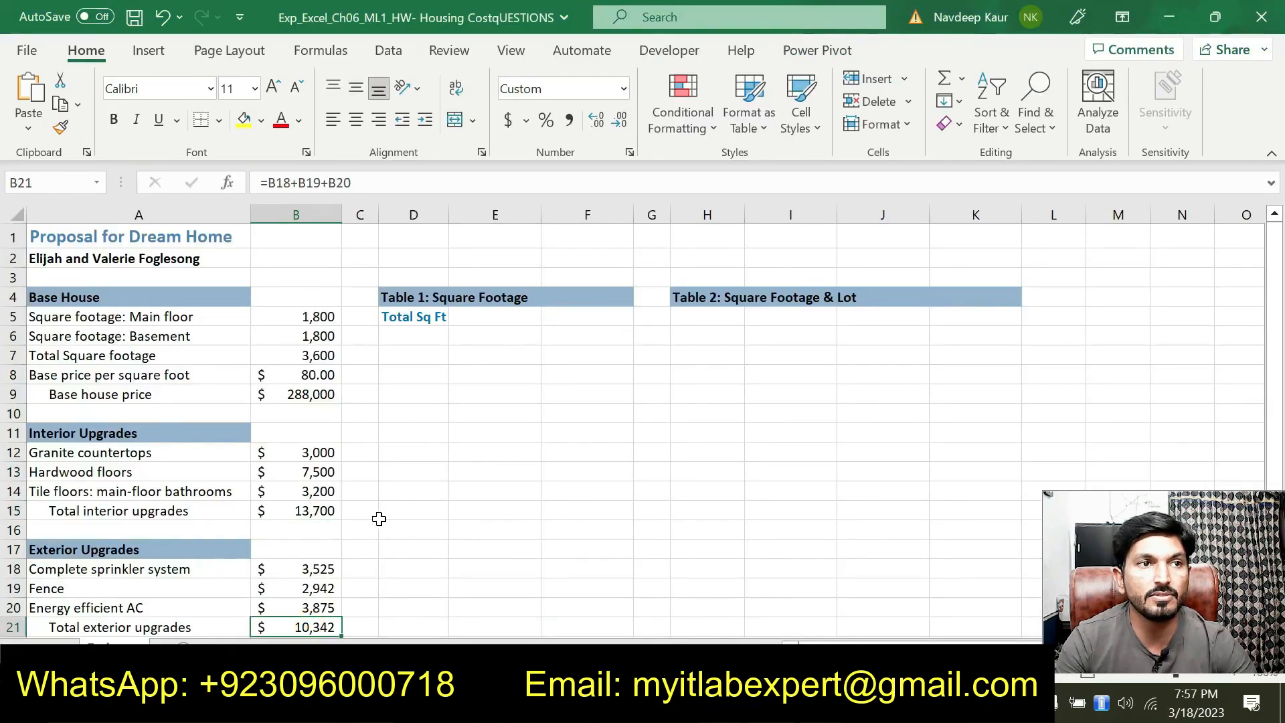
click(67, 183)
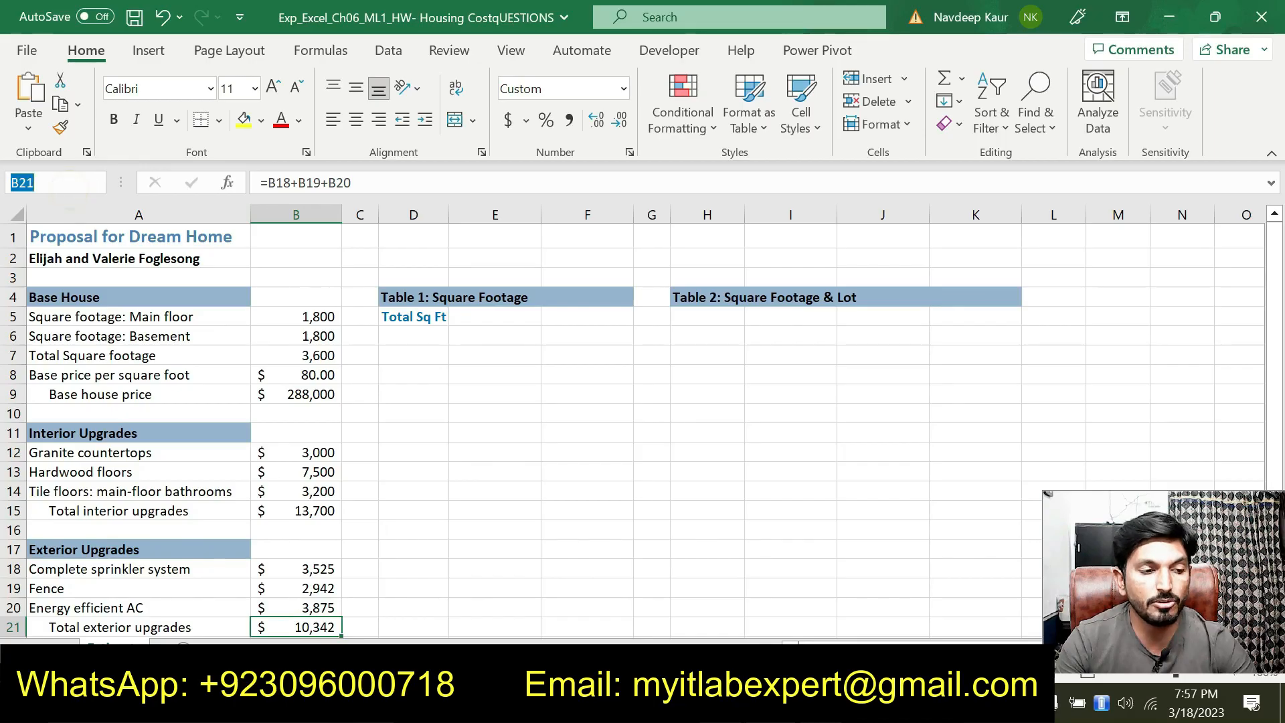
text(Exterior)
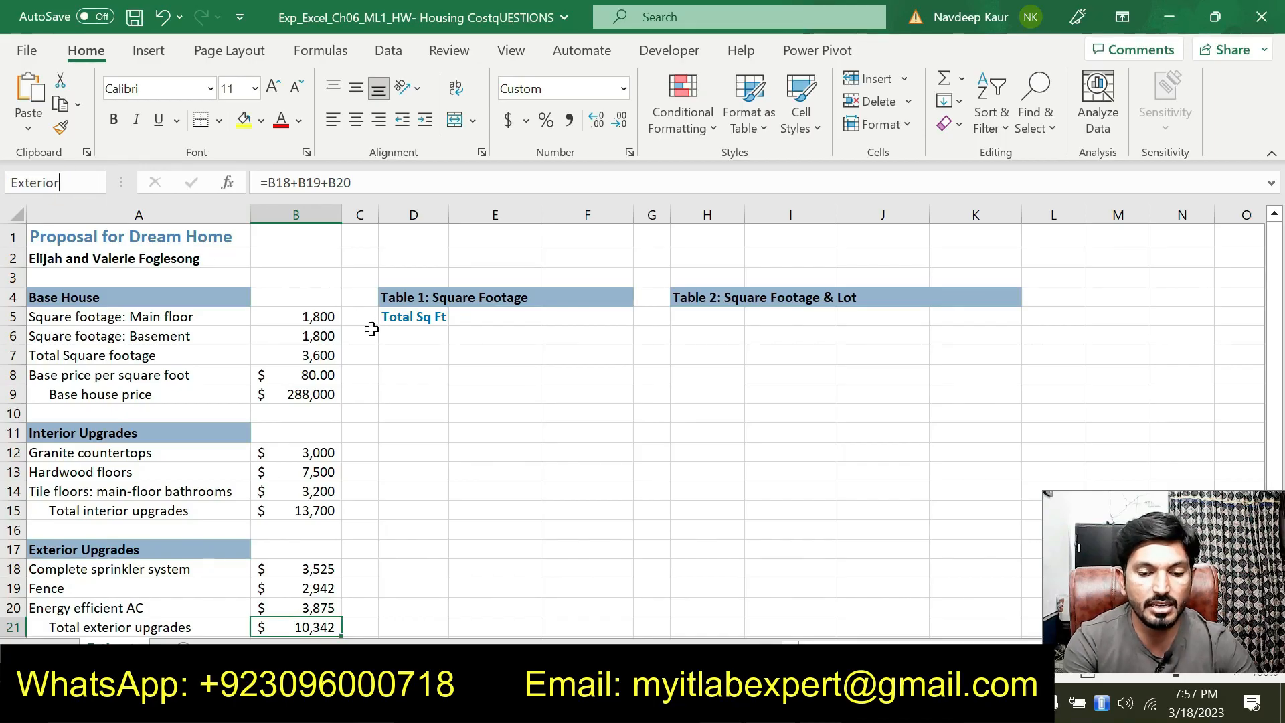
key(Return)
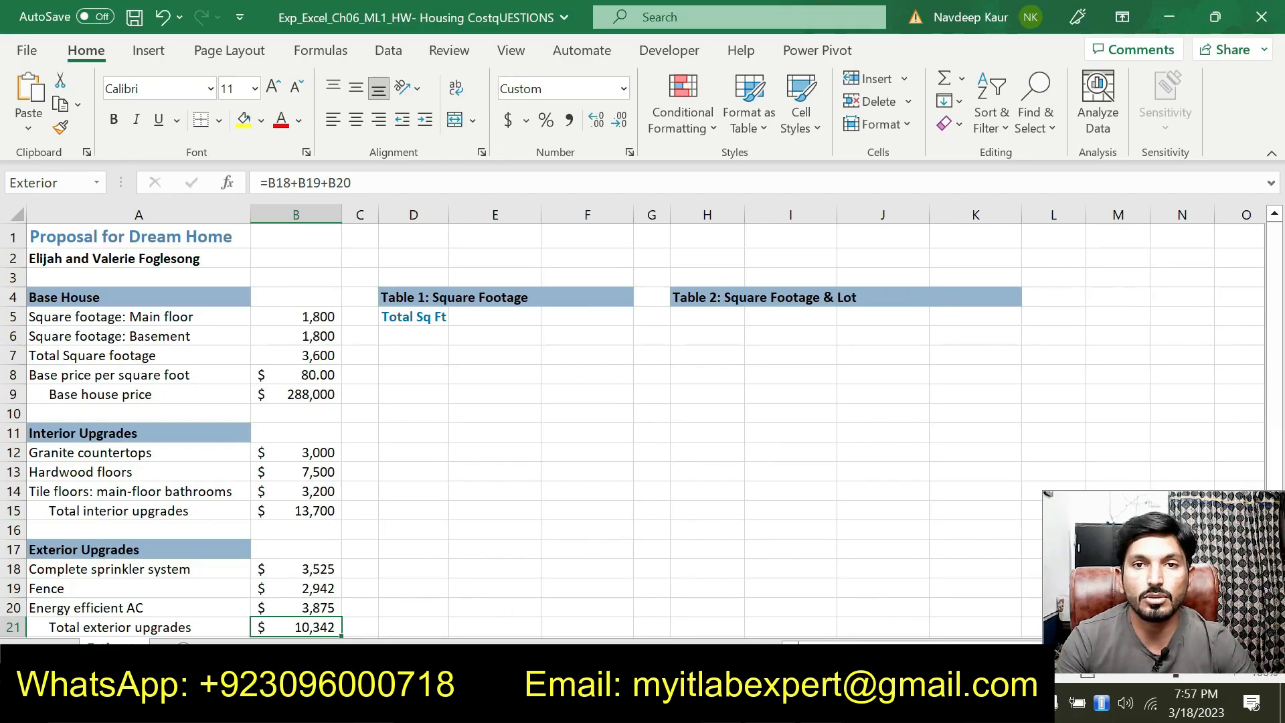
Step: Take the name Lot from step 2 of the Word instructions and assign it to cell B23 in the Excel workbook
key(alt+Tab)
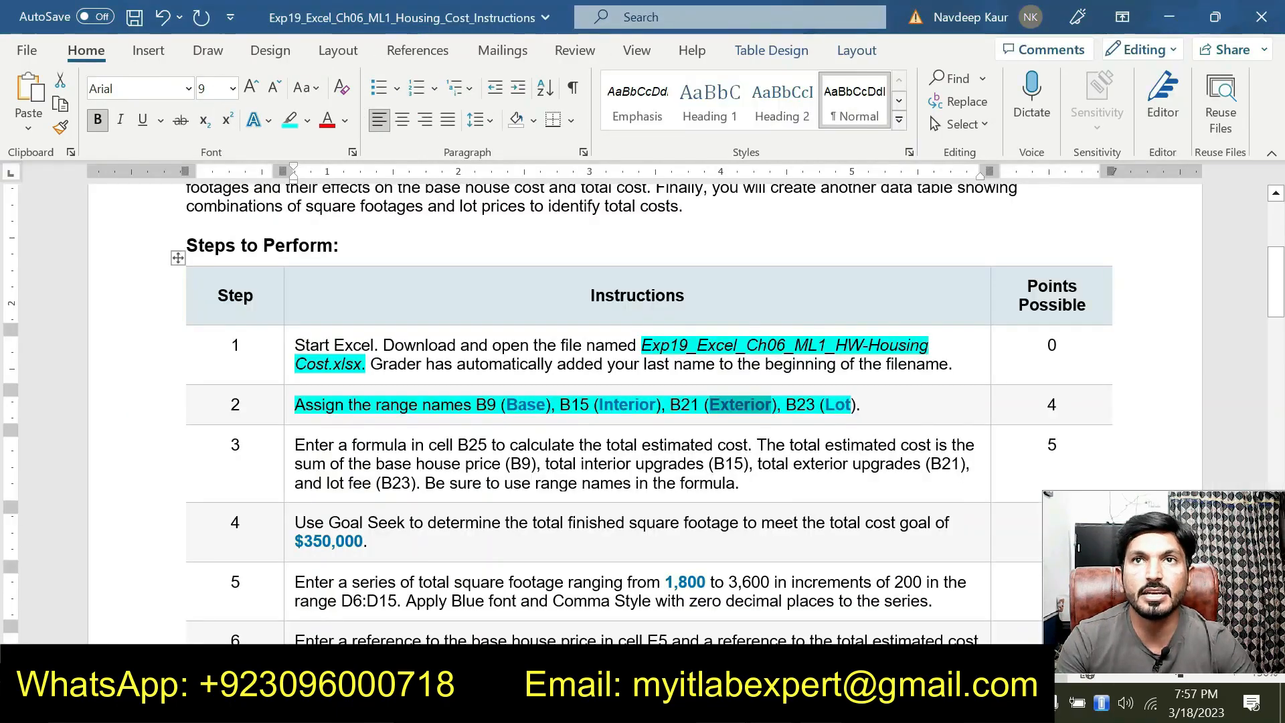
drag(848, 405, 825, 404)
key(ctrl+c)
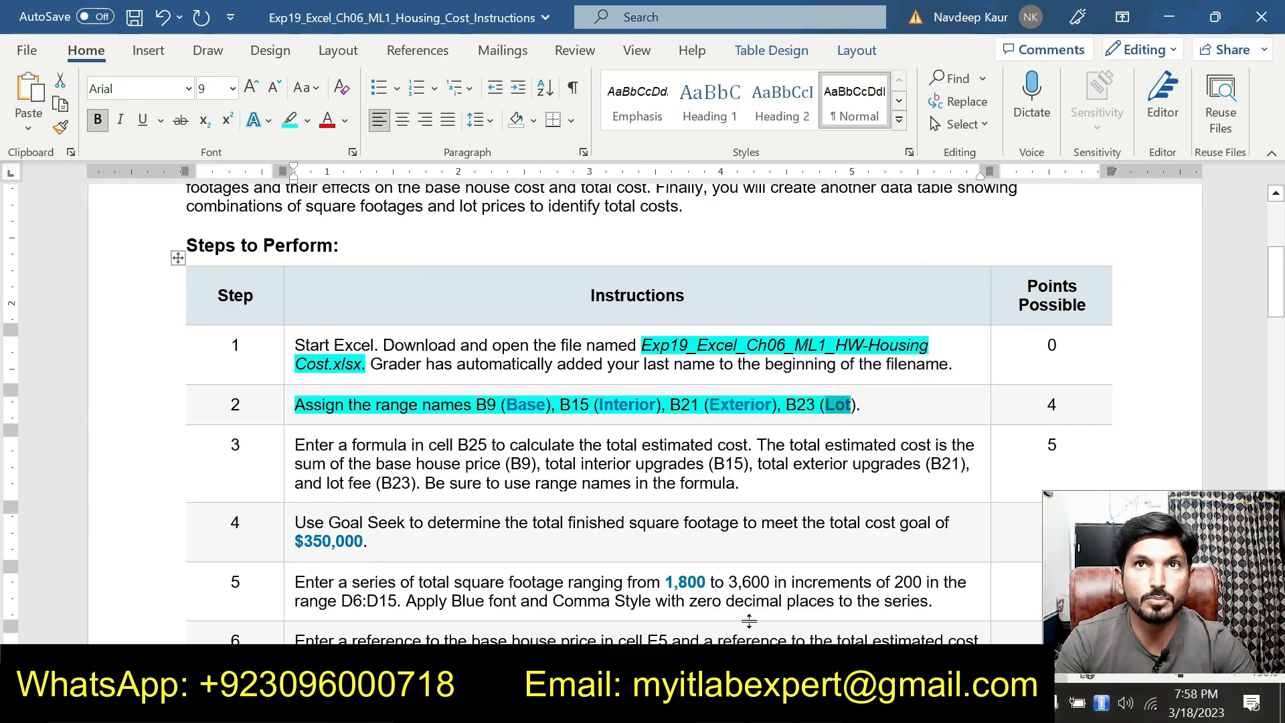
key(alt+Tab)
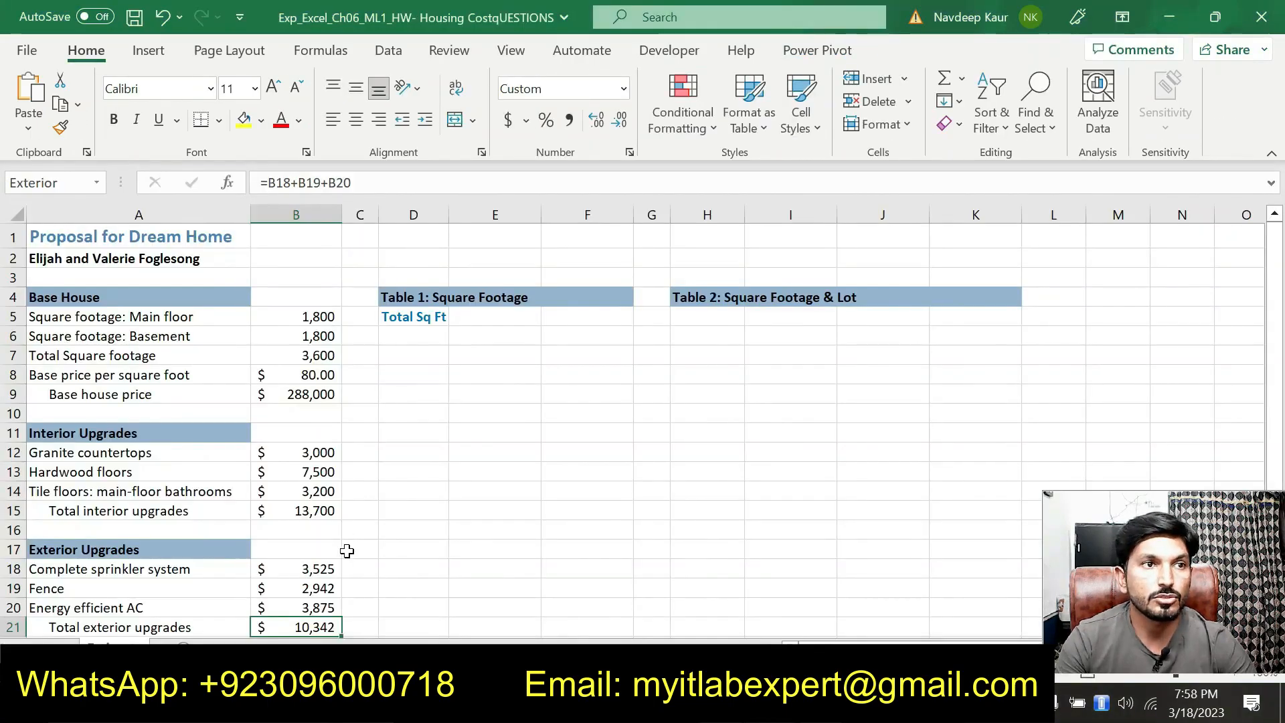
scroll(326, 594, down, 1)
scroll(326, 595, down, 2)
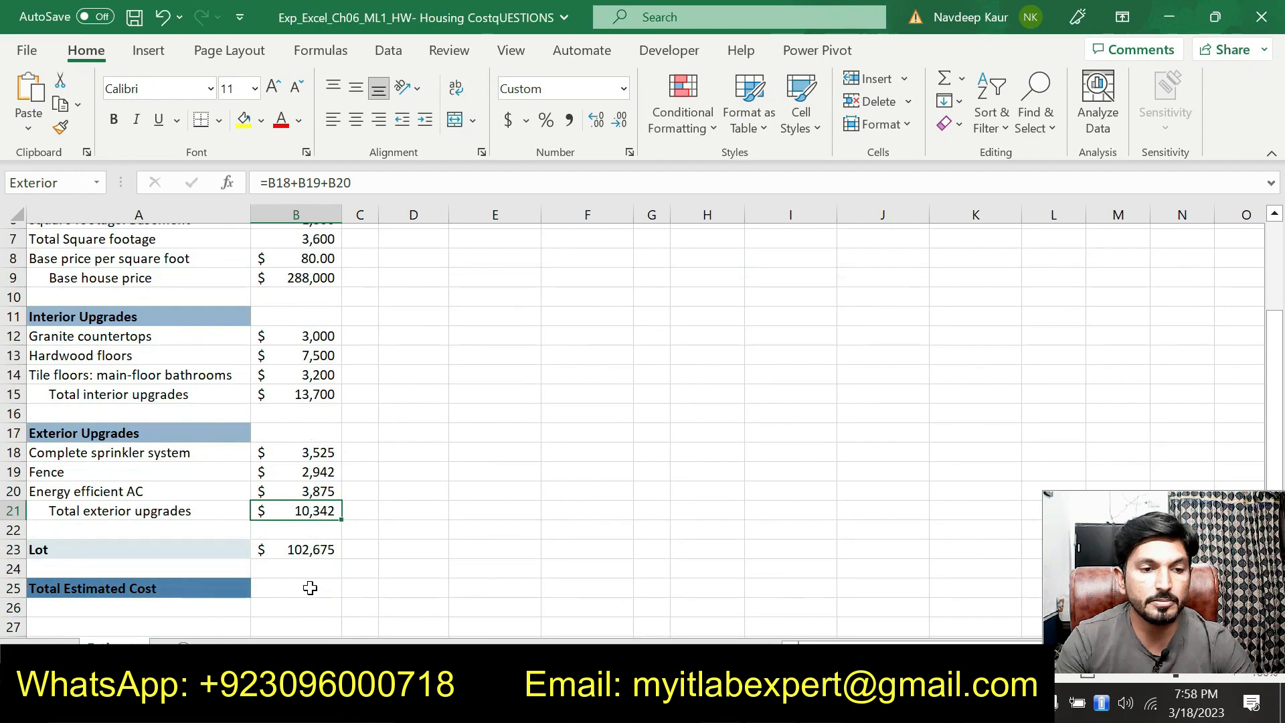
click(315, 546)
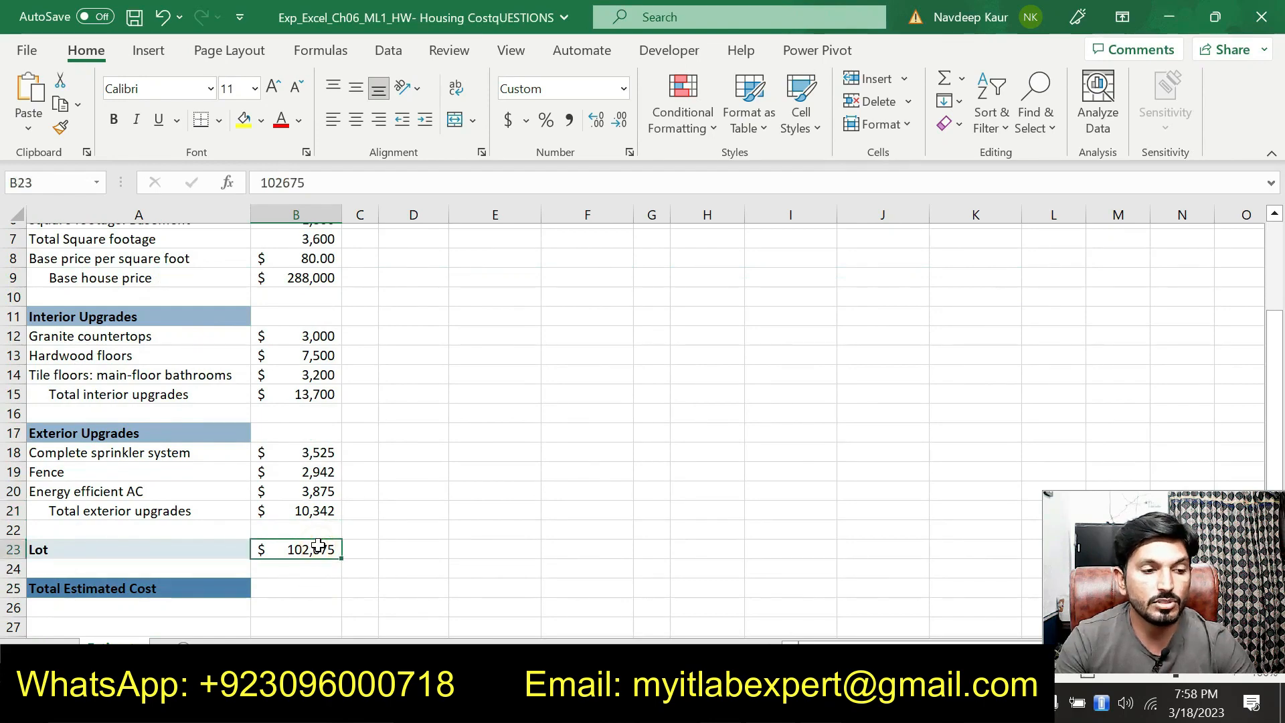
click(62, 189)
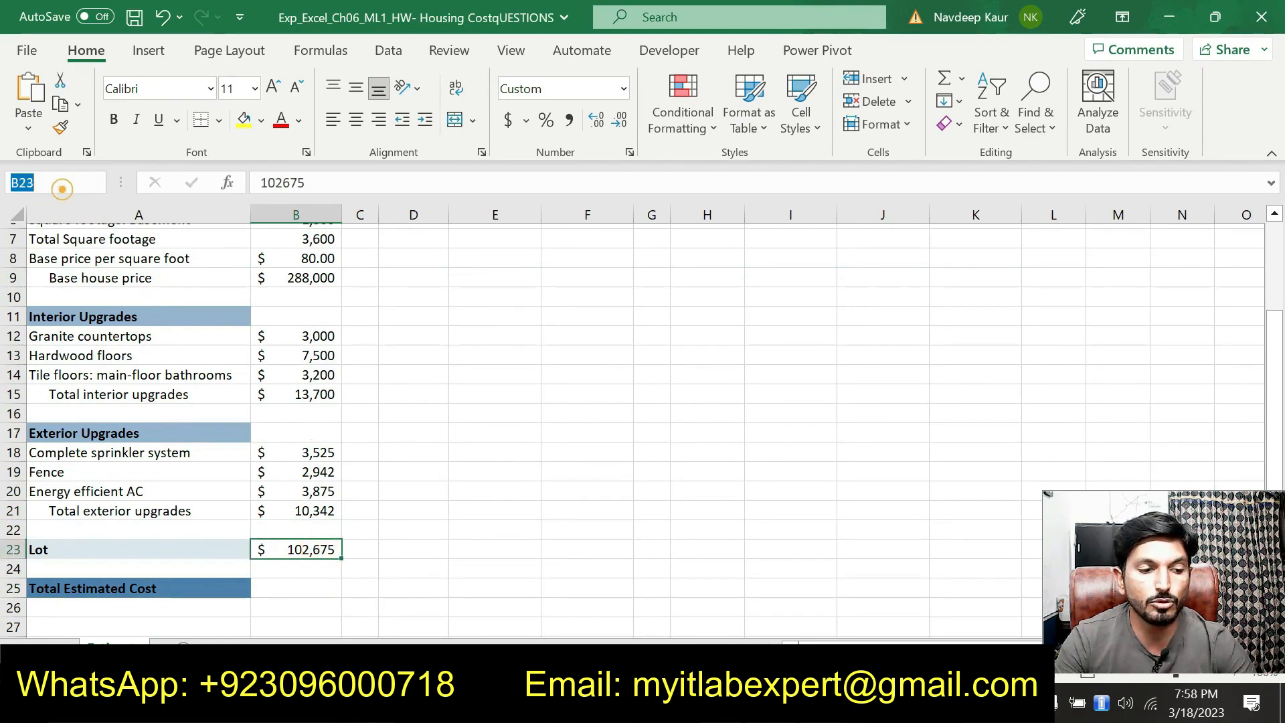
text(Lot)
key(Return)
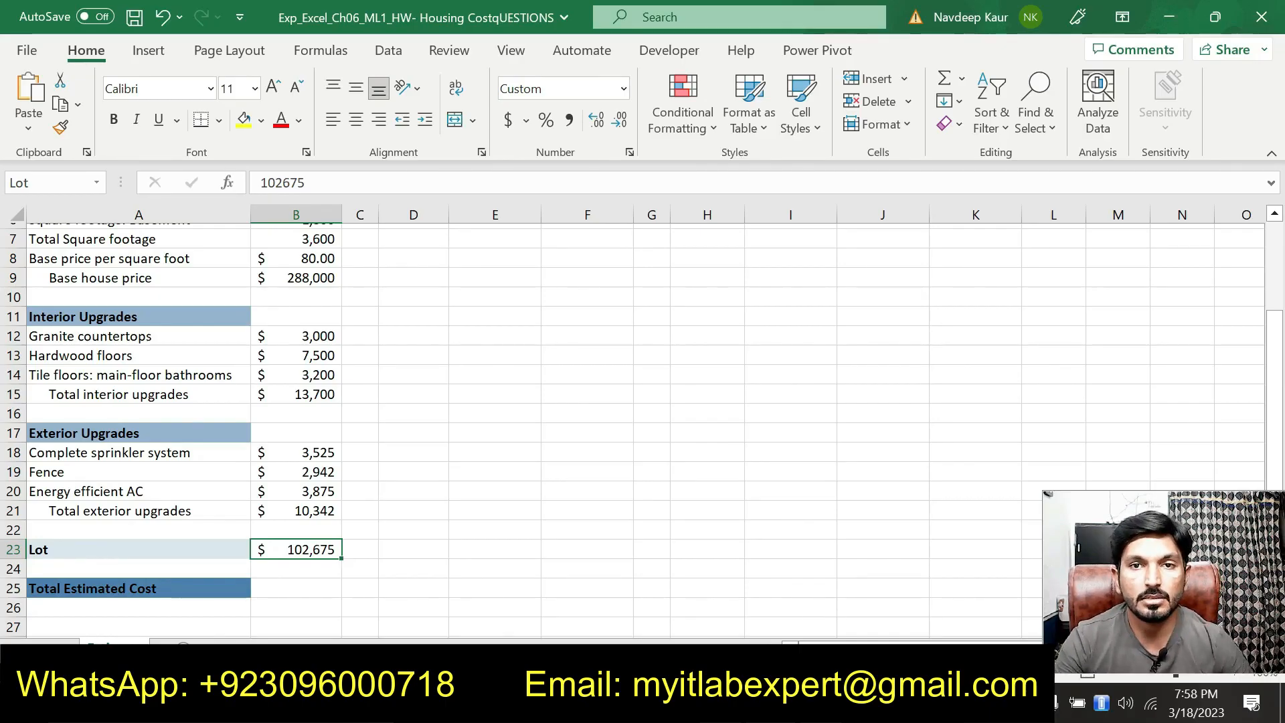
Step: Switch to the Word instructions and remove the turquoise highlight from the step 2 text about range names
key(alt+Tab)
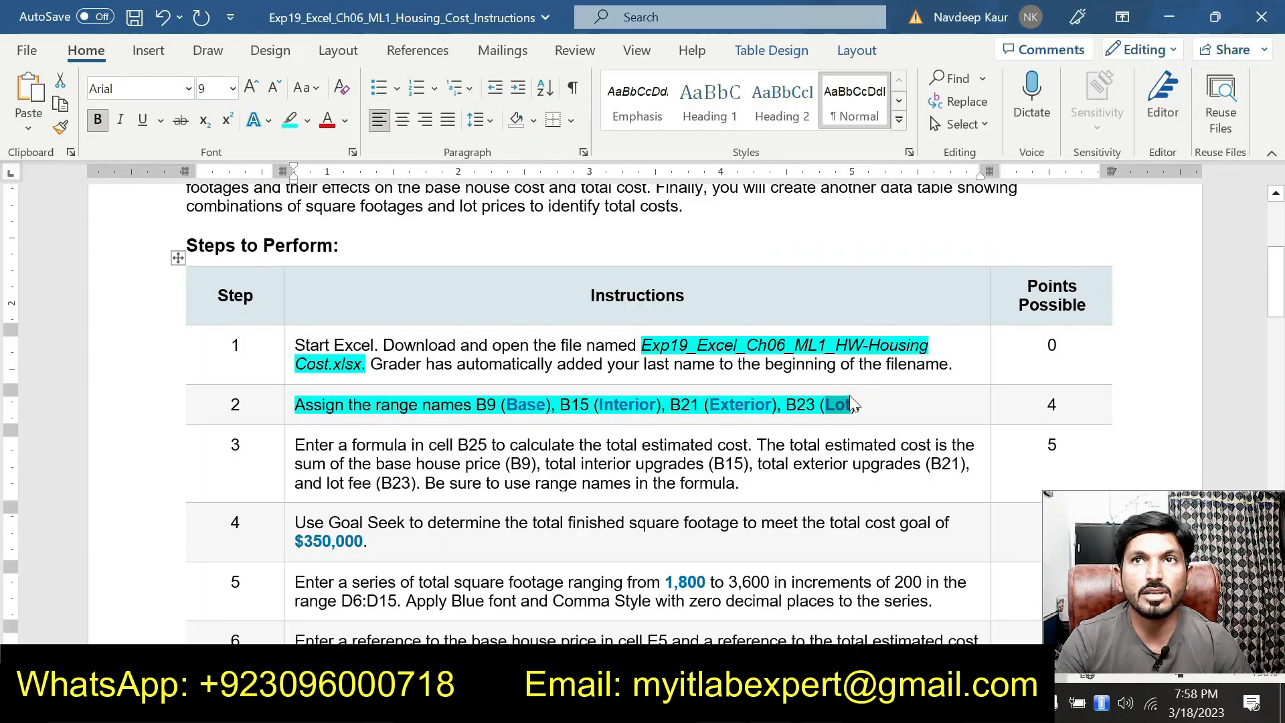
drag(861, 404, 523, 405)
drag(348, 404, 294, 404)
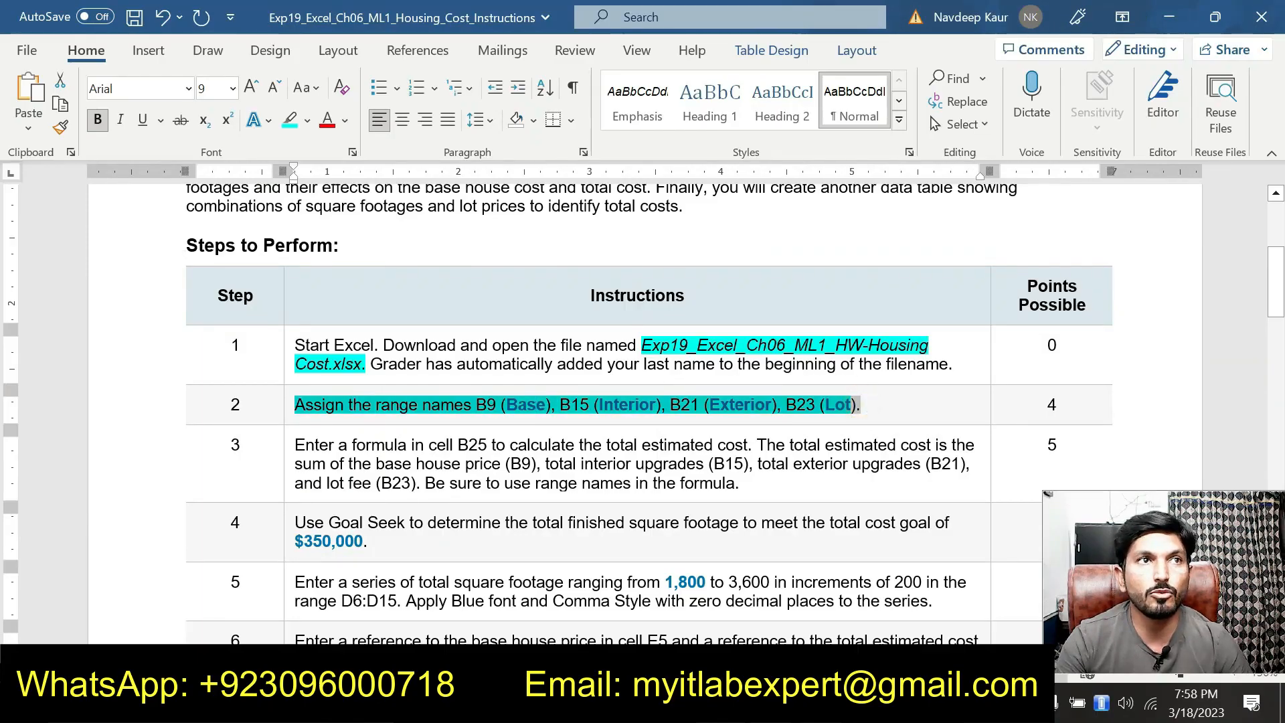
click(378, 376)
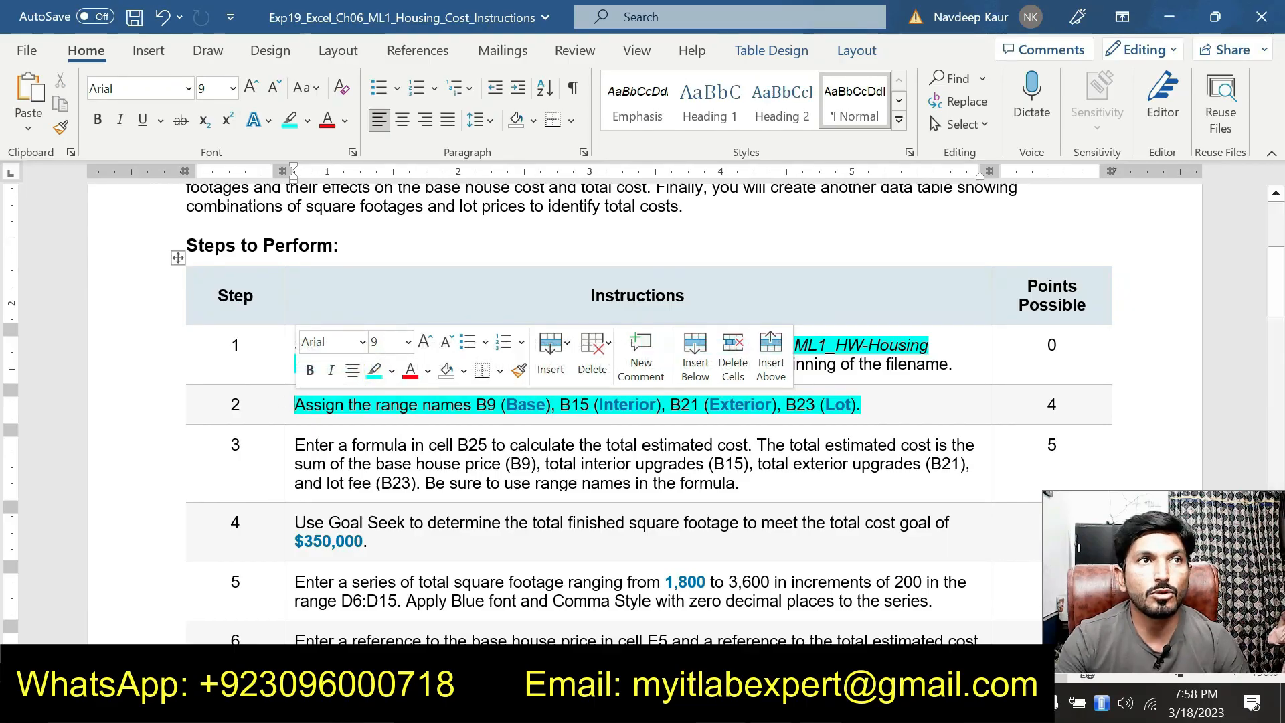
drag(289, 405, 861, 404)
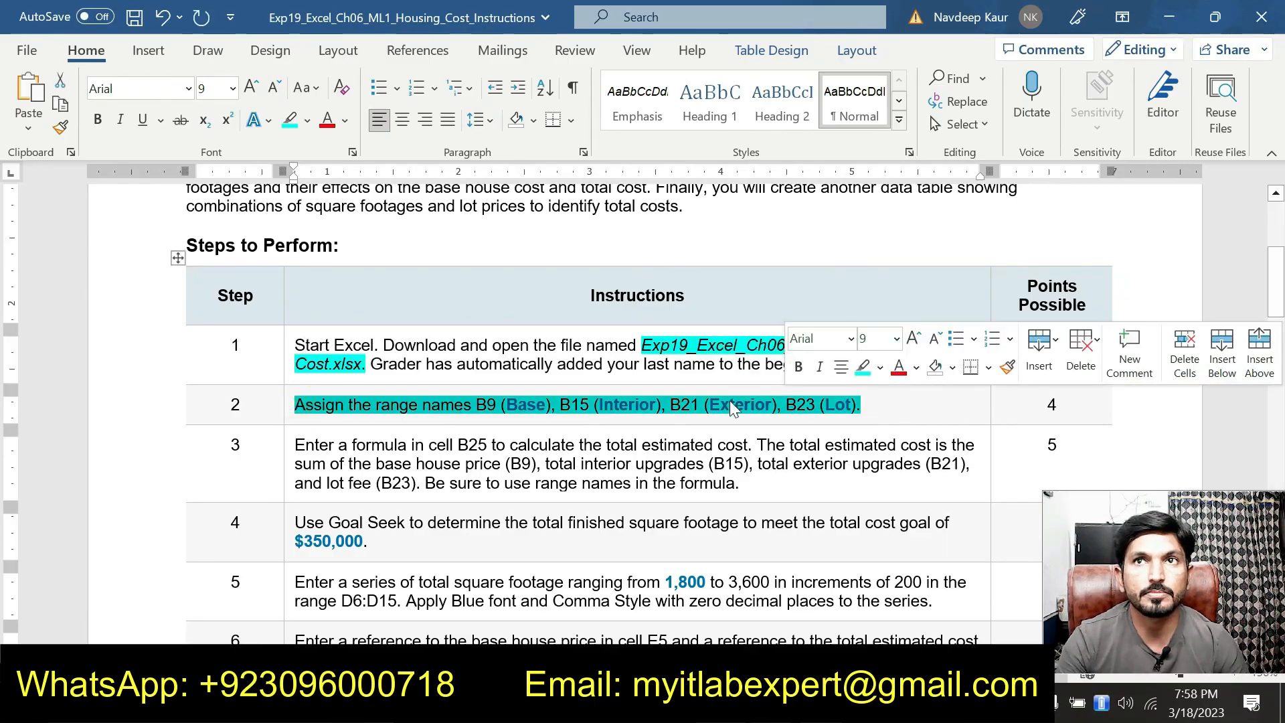
click(862, 367)
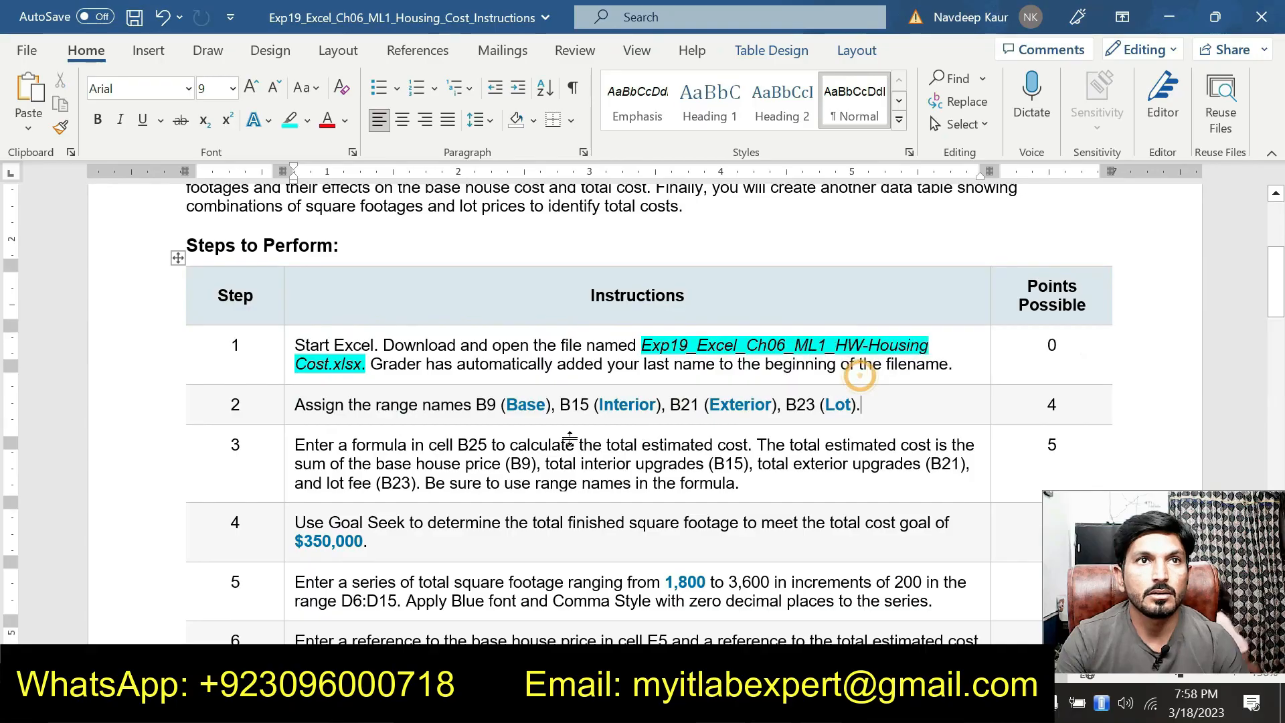
Step: Highlight the step 3 instruction about the total estimated cost formula for cell B25 in turquoise
scroll(855, 367, down, 2)
click(762, 358)
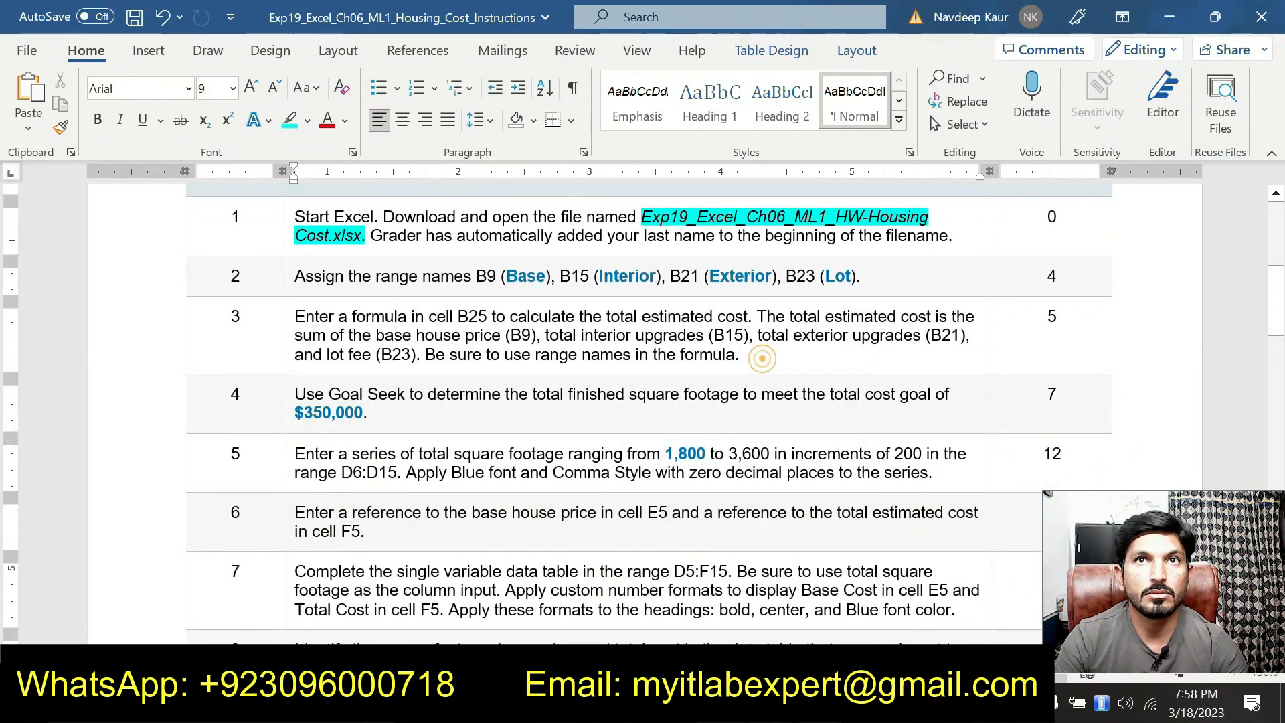
drag(750, 355, 344, 323)
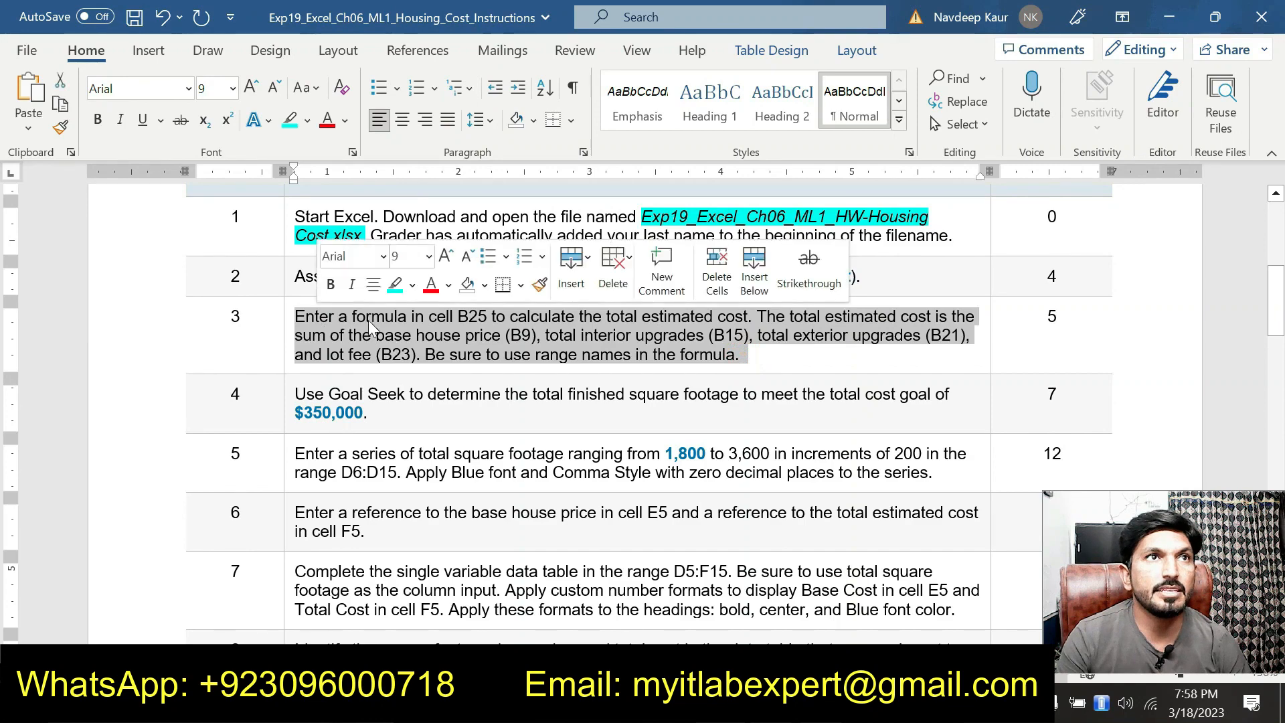
click(393, 284)
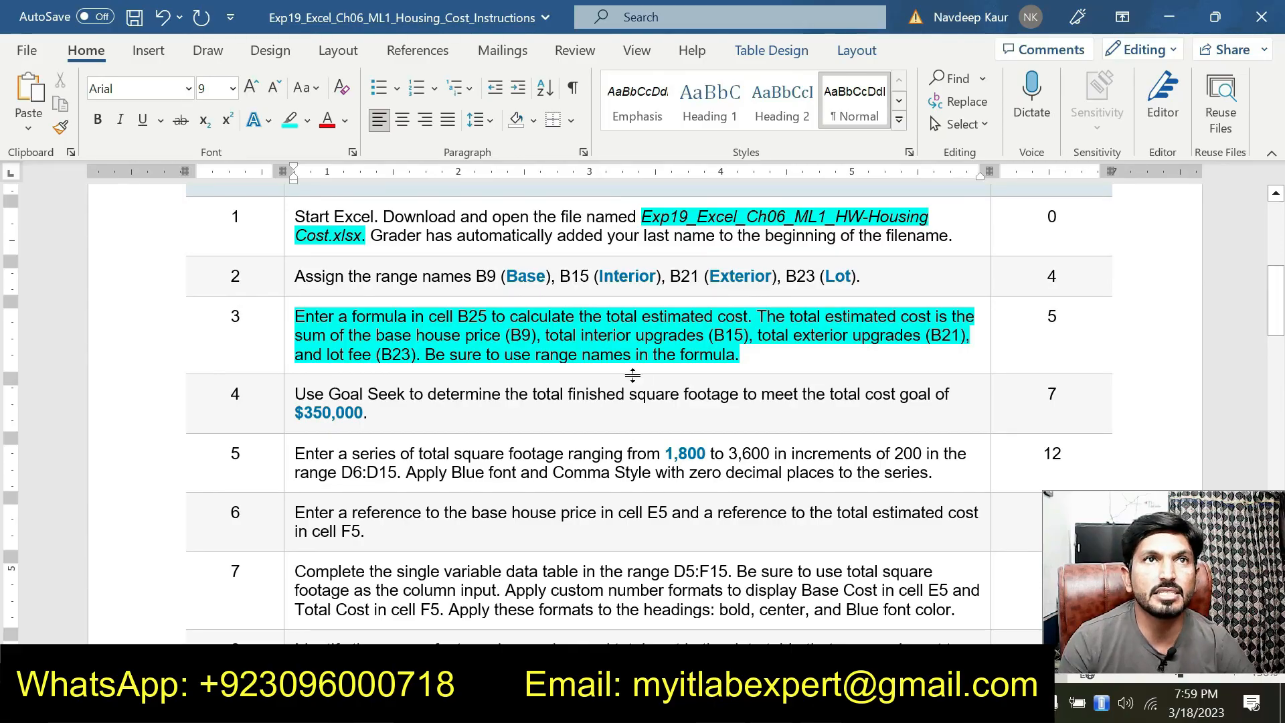
Step: Switch to the Excel workbook and begin the total estimated cost formula in cell B25 with =Base+, referencing the base house price in B9
key(alt+Tab)
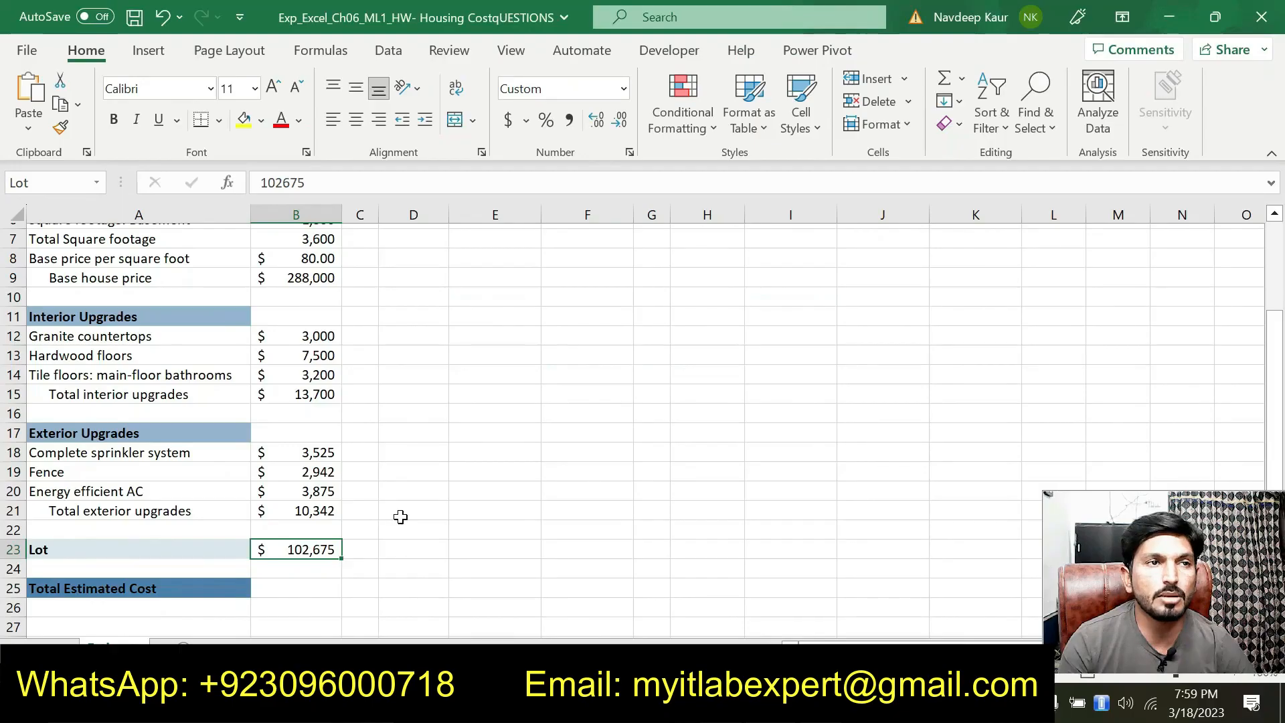
scroll(300, 510, down, 1)
click(290, 530)
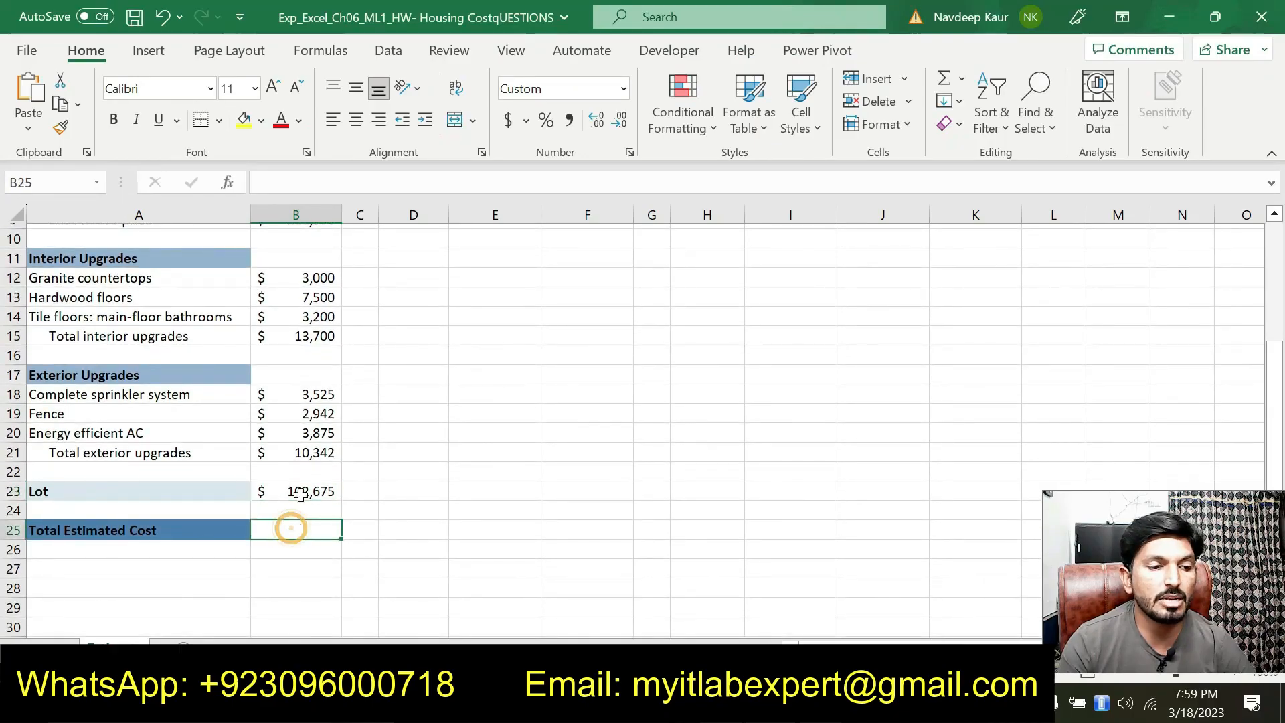
click(314, 191)
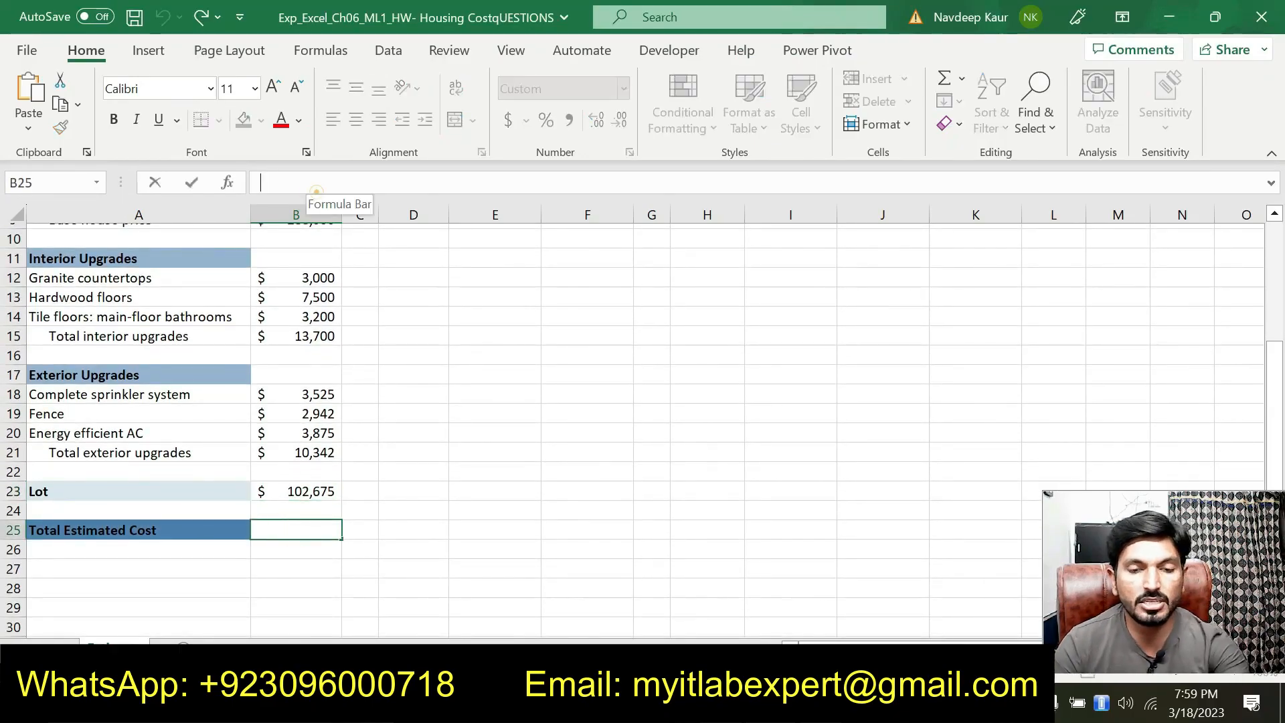
text(=)
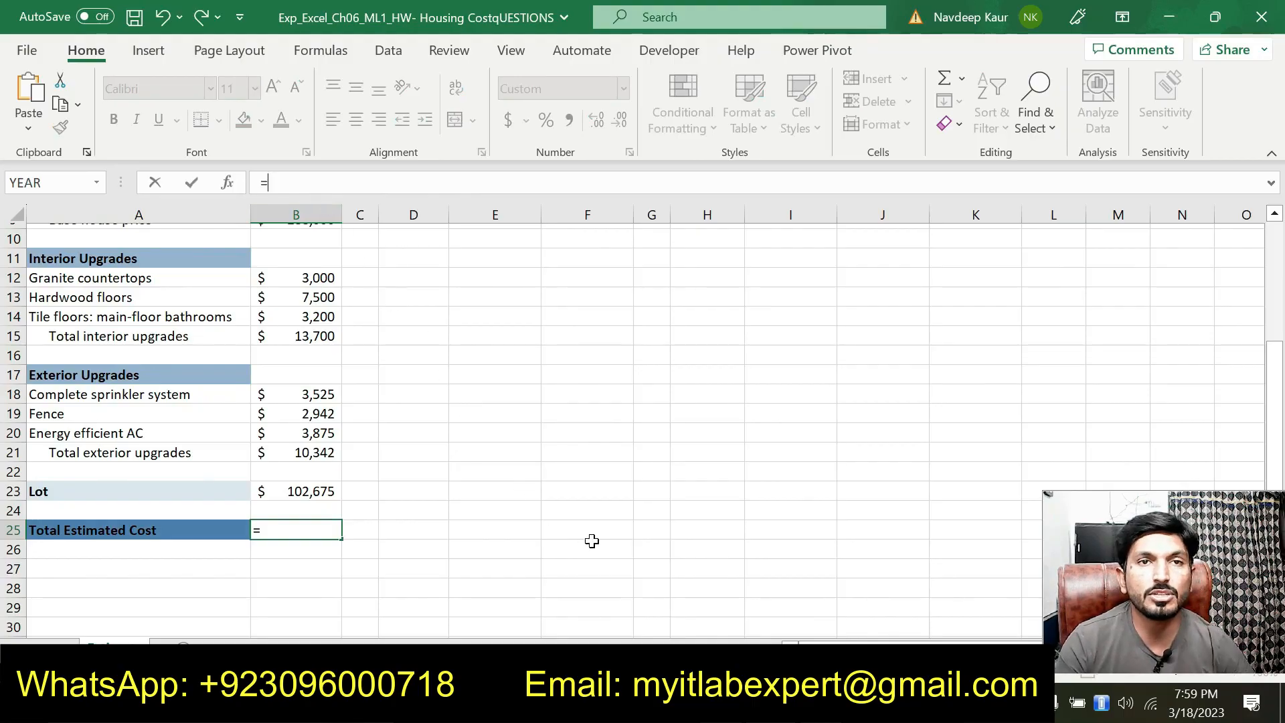
key(alt+Tab)
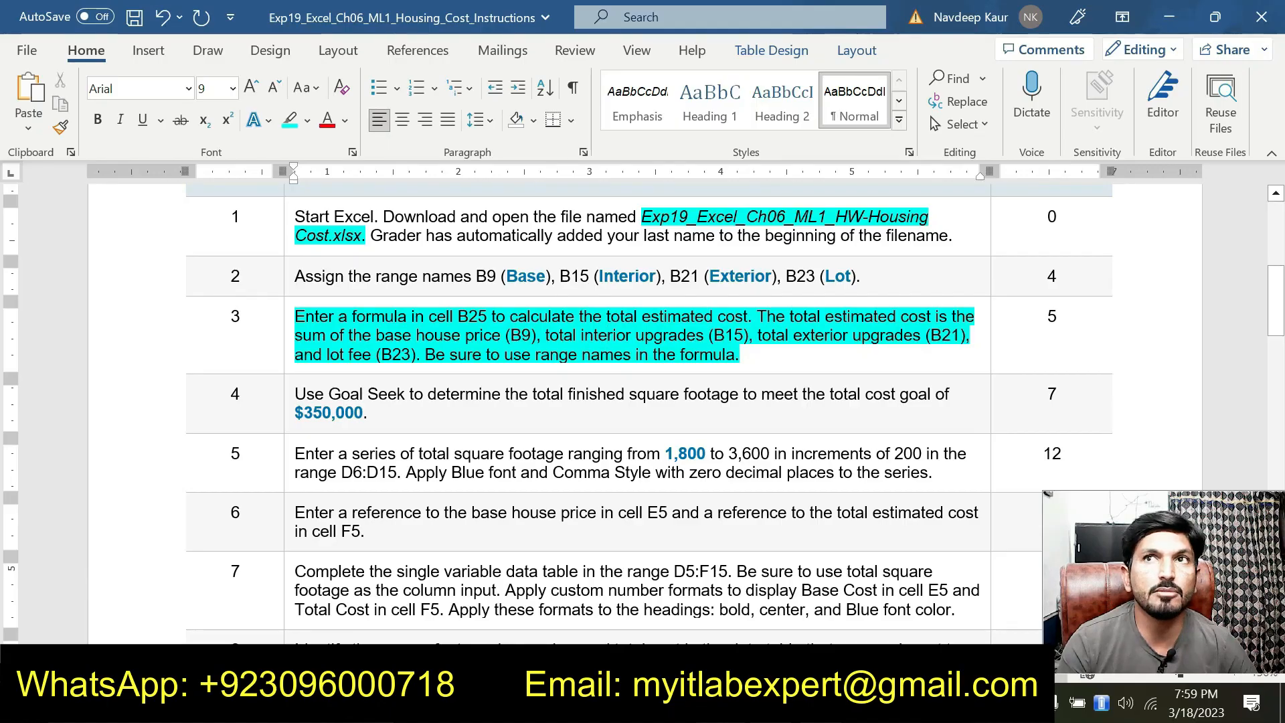
key(alt+Tab)
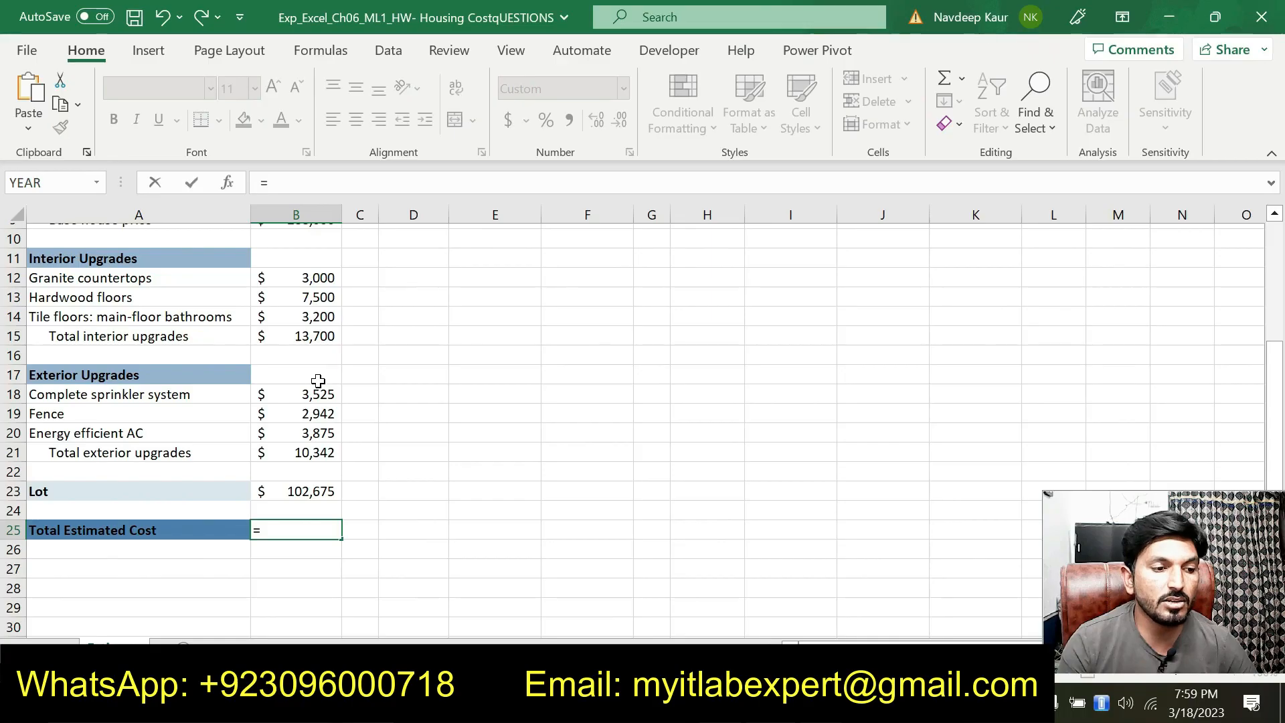
scroll(282, 321, up, 1)
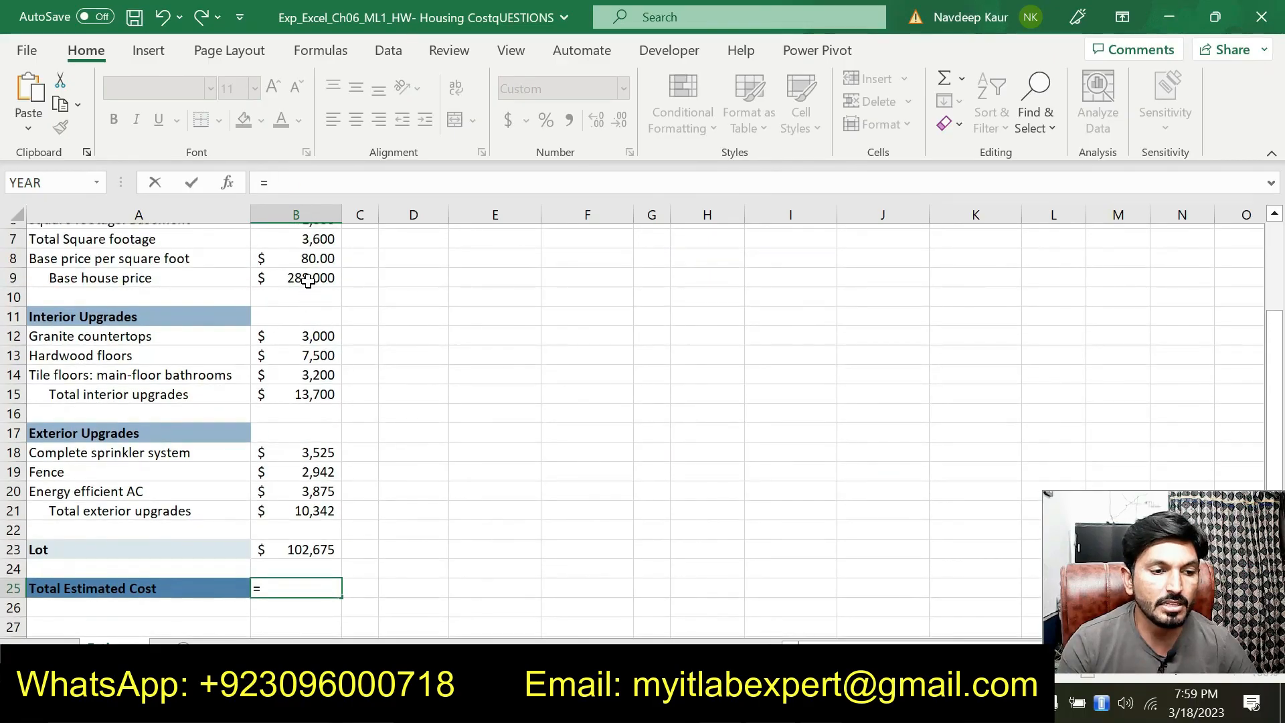
click(306, 274)
text(+)
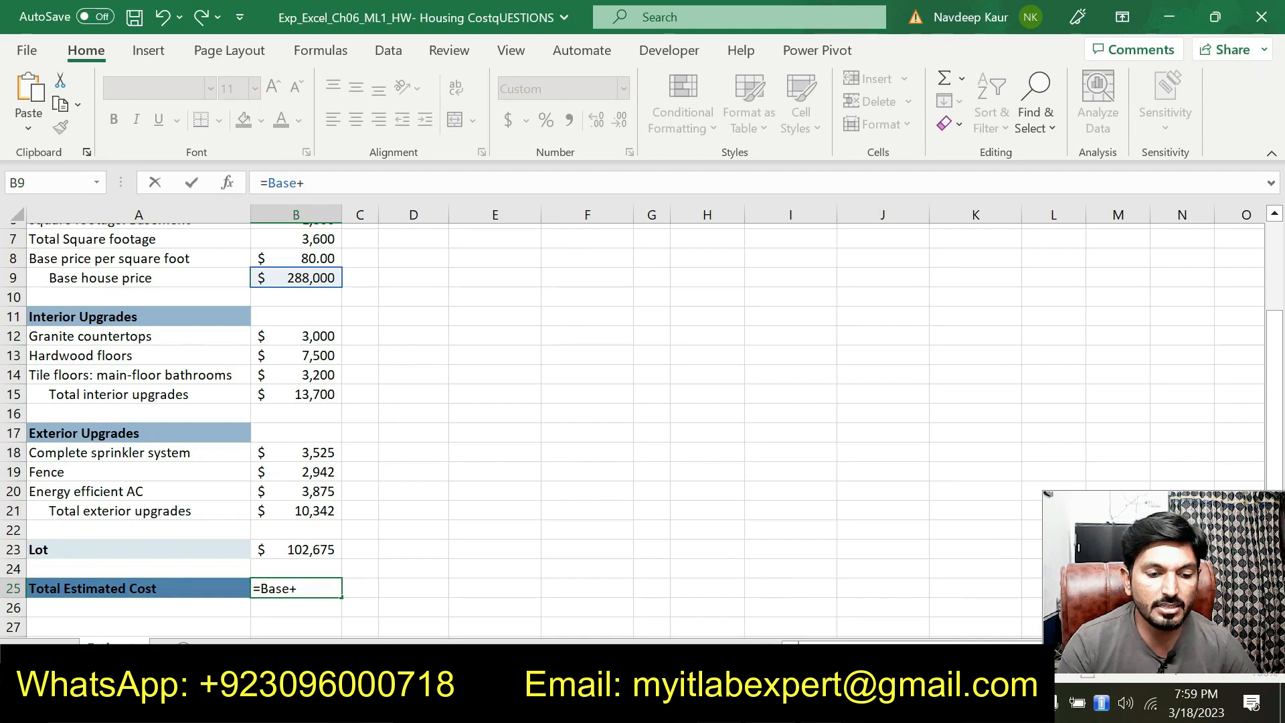
Step: Check the step 3 instruction in Word and complete the B25 formula in Excel as =Base+Interior+Exterior+Lot
key(alt+Tab)
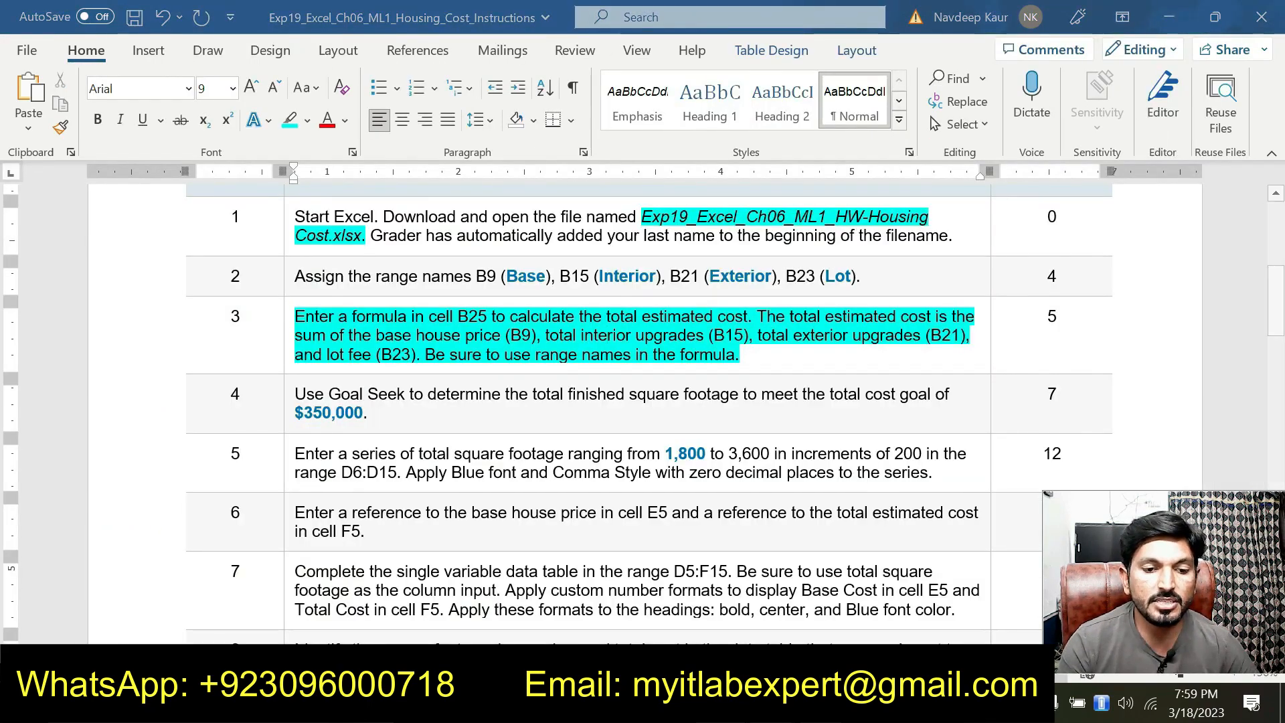
key(alt+Tab)
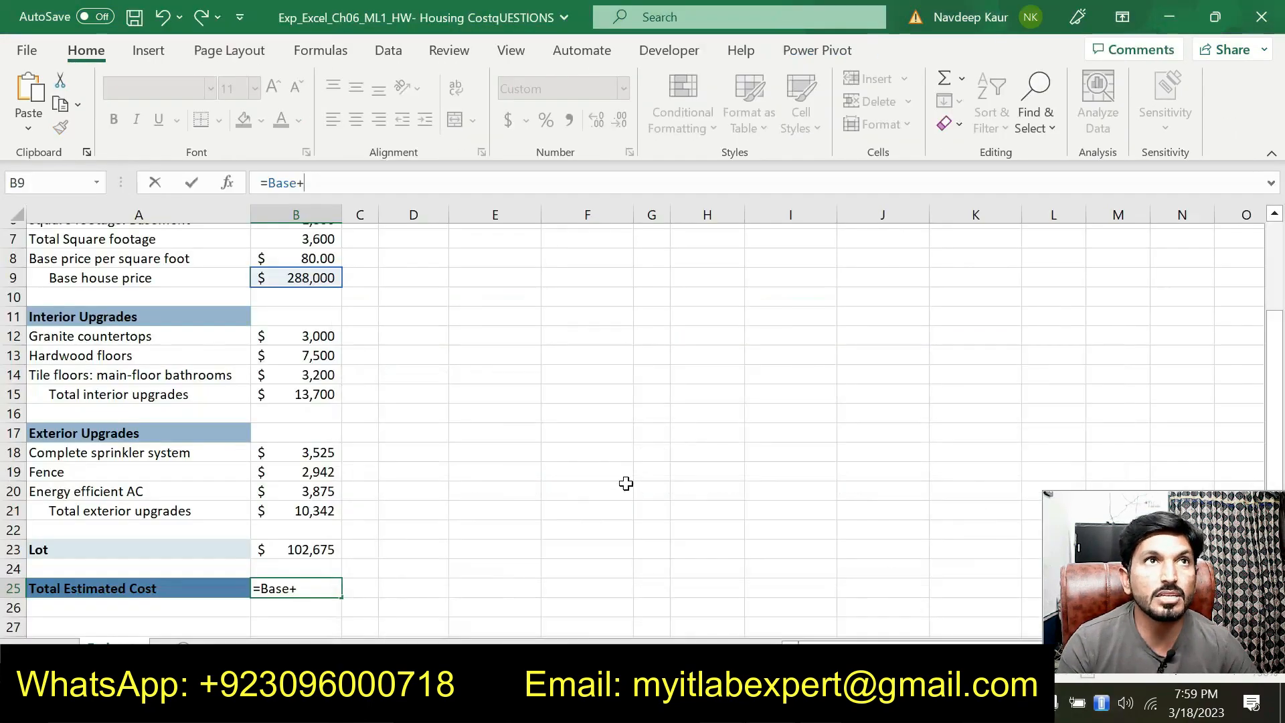
click(316, 395)
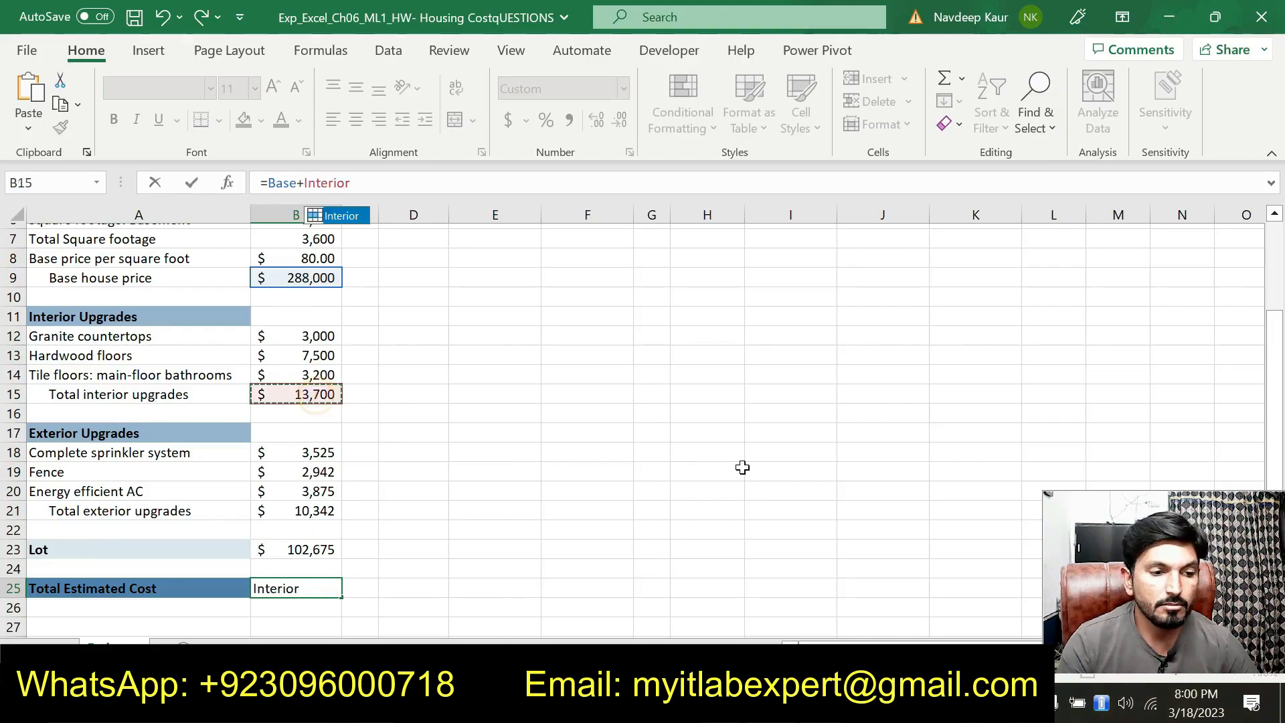
text(+)
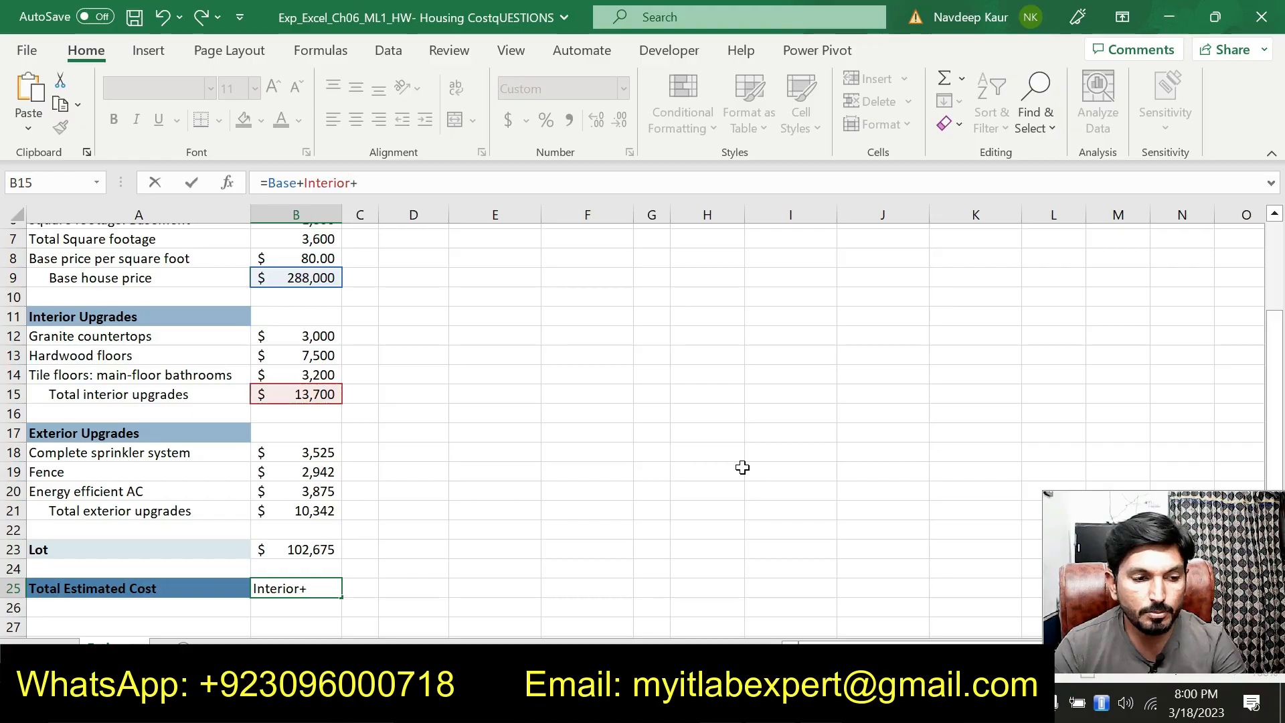
click(301, 515)
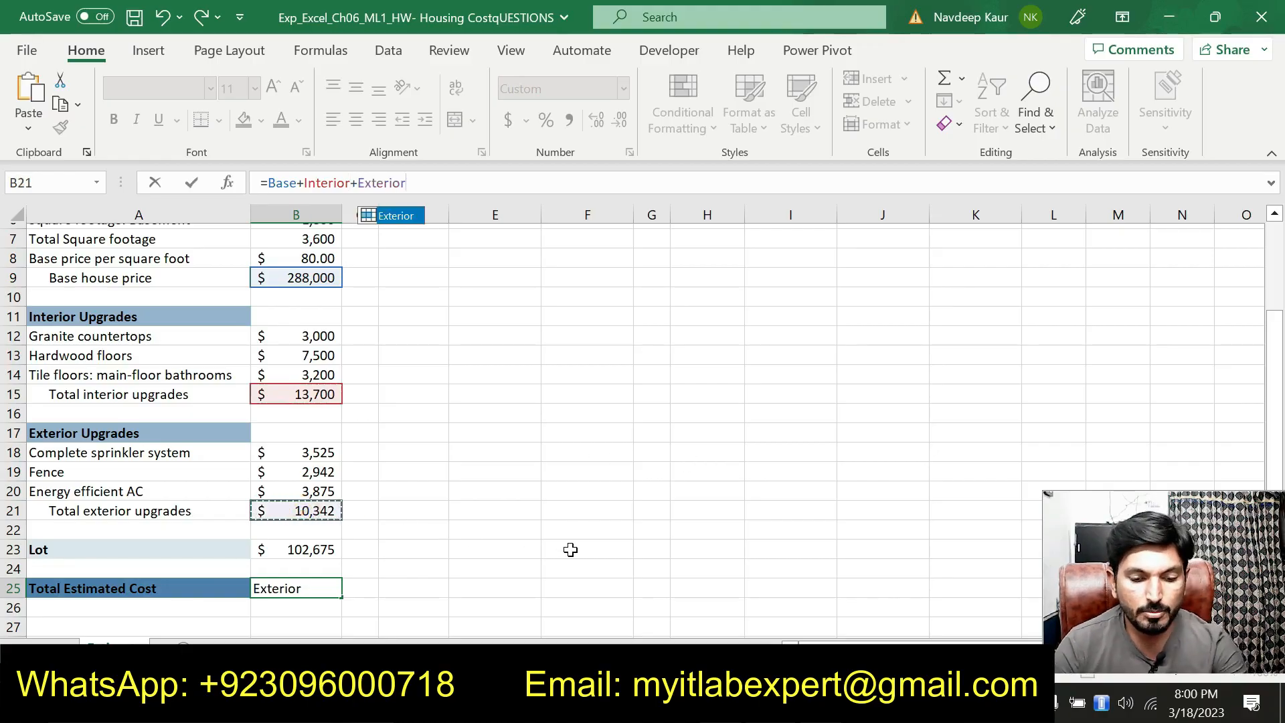
text(+)
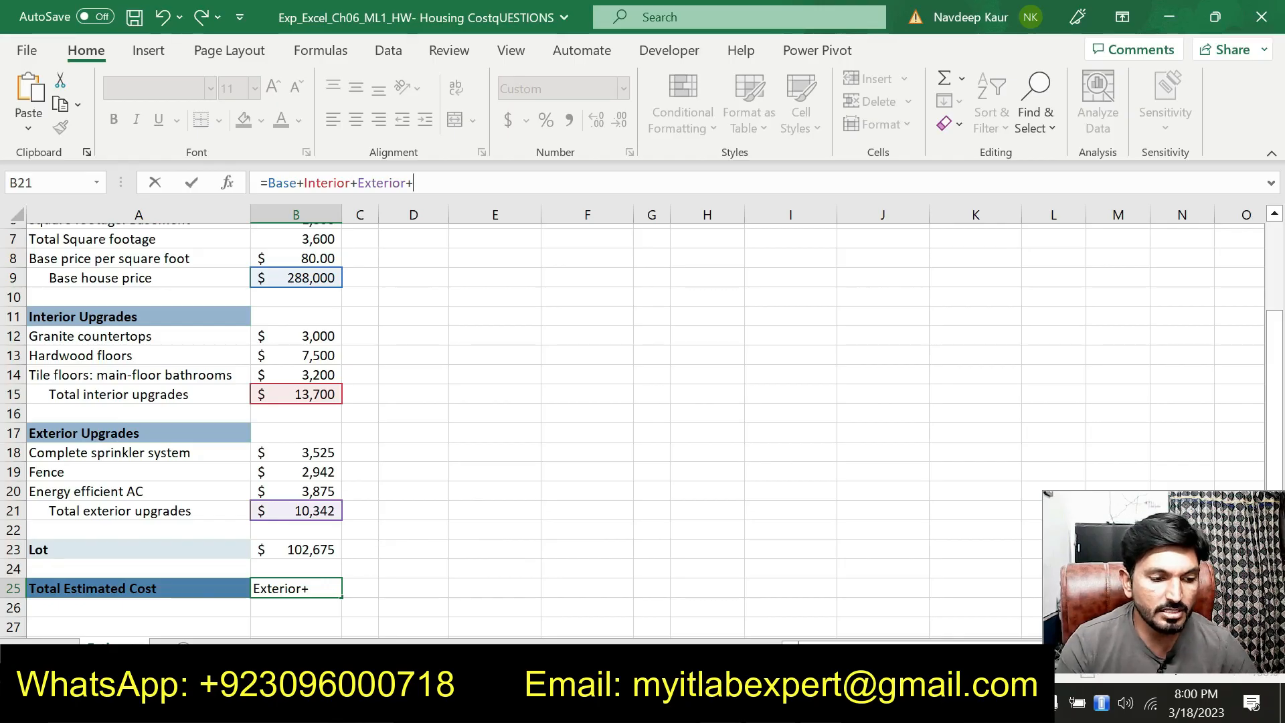
scroll(409, 609, down, 2)
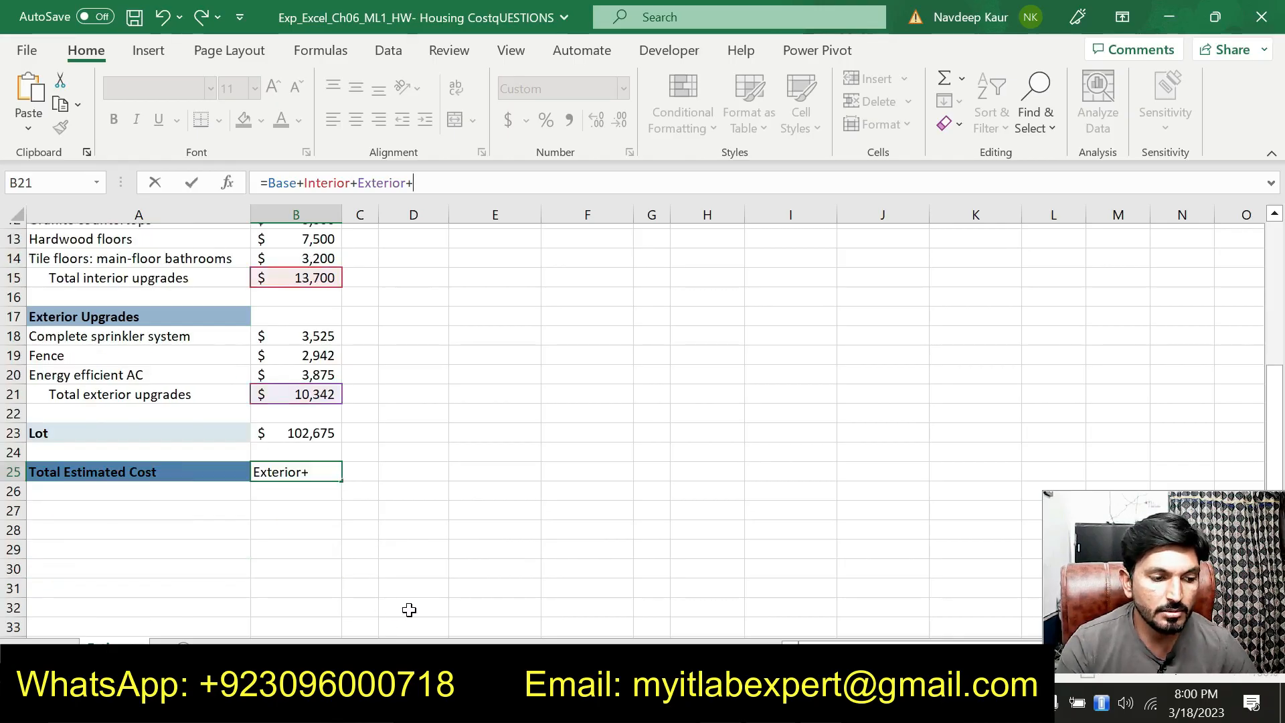
click(326, 438)
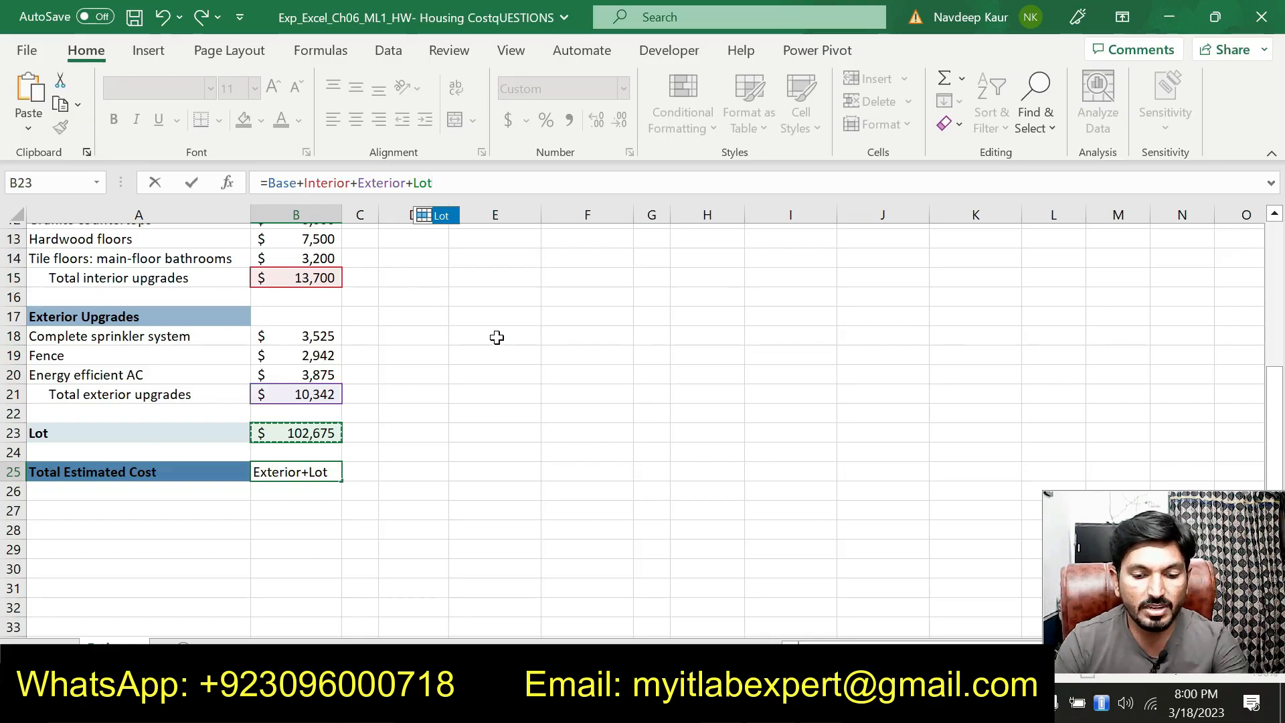
key(Return)
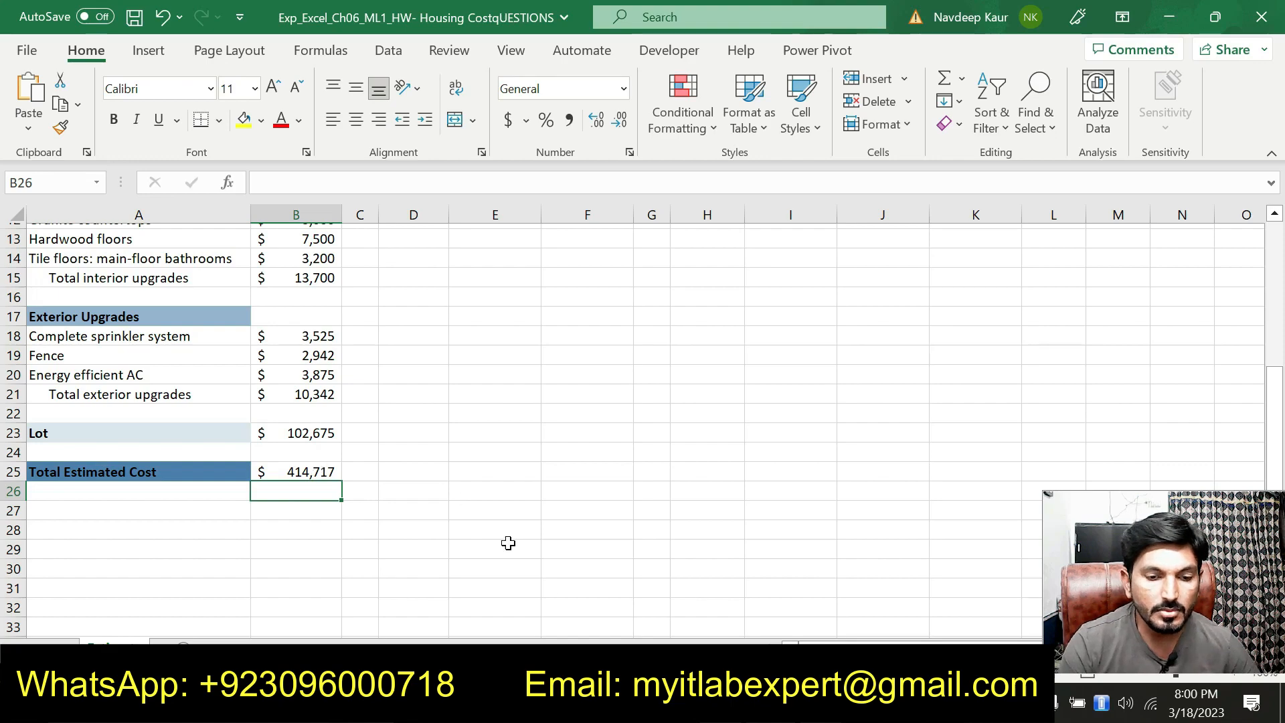
Step: Switch to the Word instructions and remove the turquoise highlight from the step 3 text about the B25 formula
click(542, 703)
drag(748, 355, 296, 317)
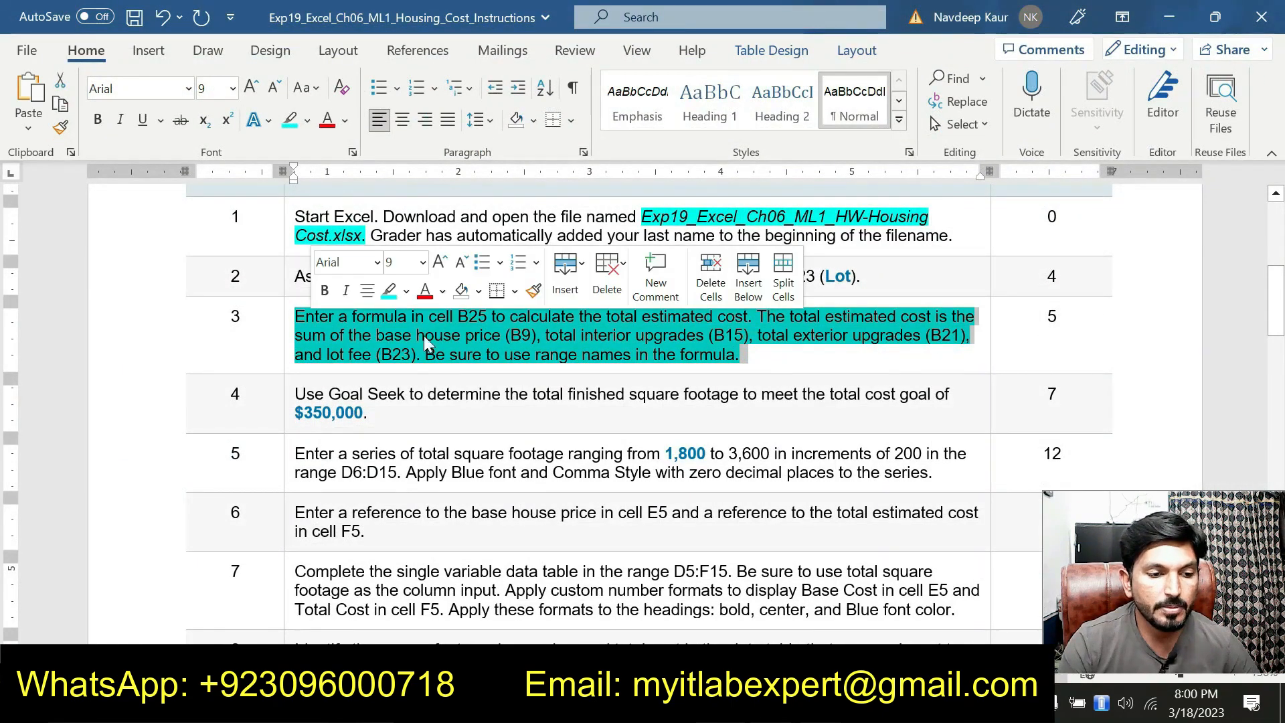
click(387, 292)
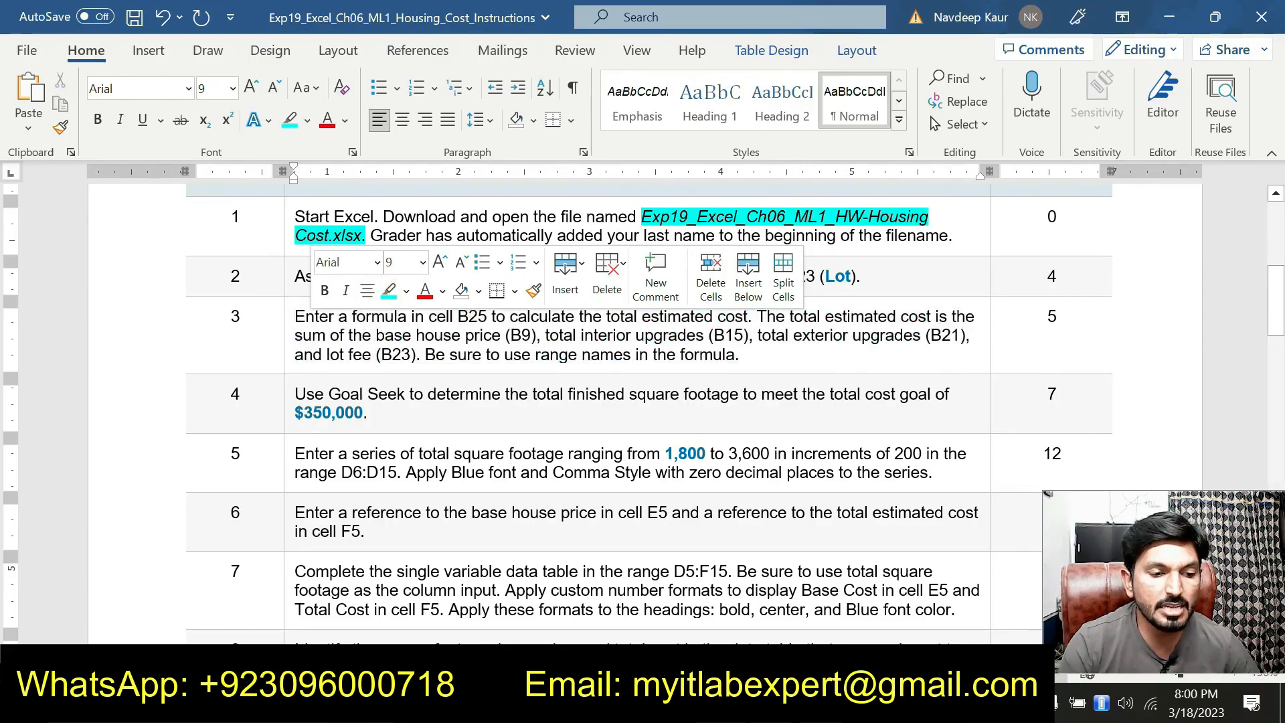
Step: Highlight the step 4 instruction about using Goal Seek to reach the $350,000 total cost in turquoise
scroll(390, 321, down, 1)
drag(390, 348, 295, 329)
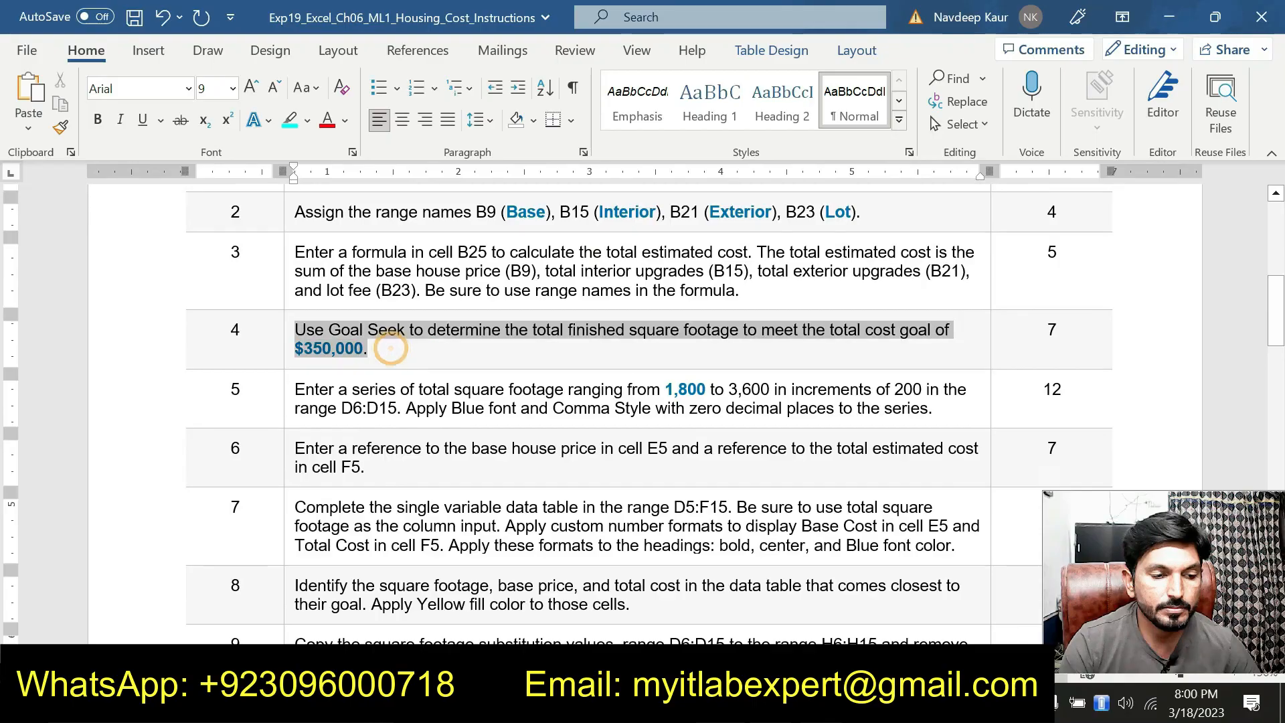
click(383, 301)
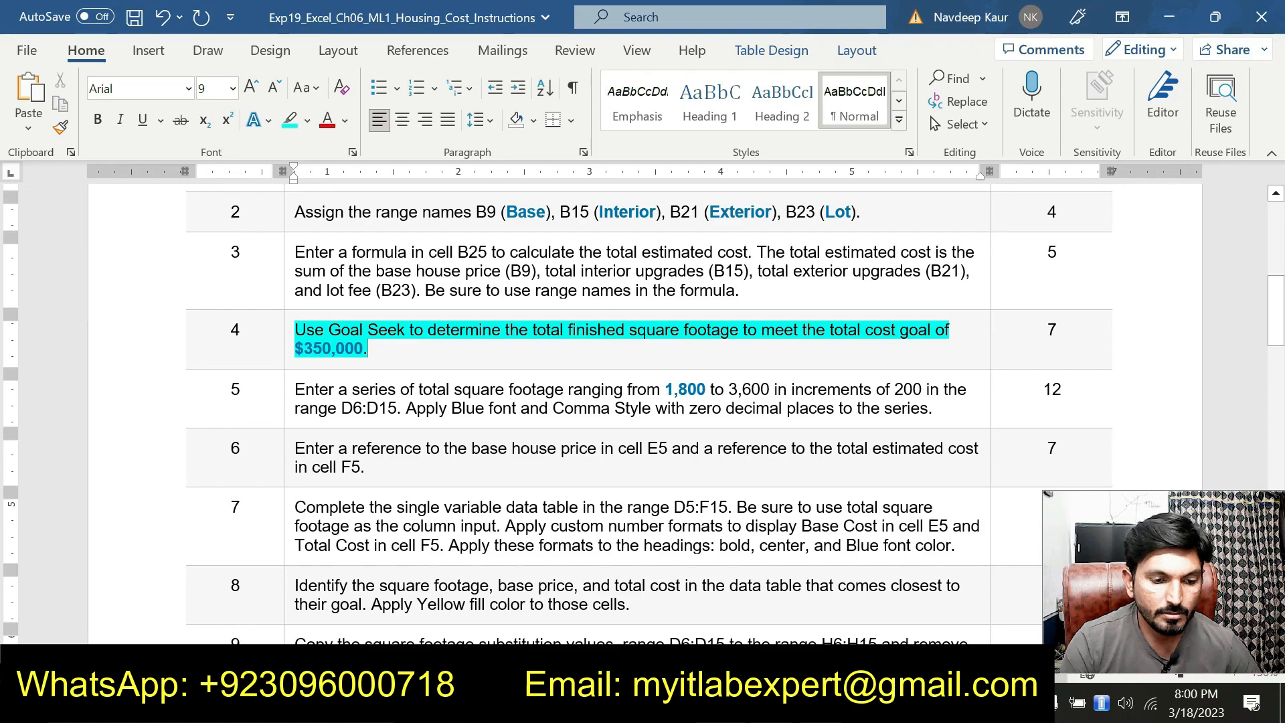
Step: Switch to the Excel workbook and start Goal Seek on total estimated cost cell B25 with a target value of 350000
key(alt+Tab)
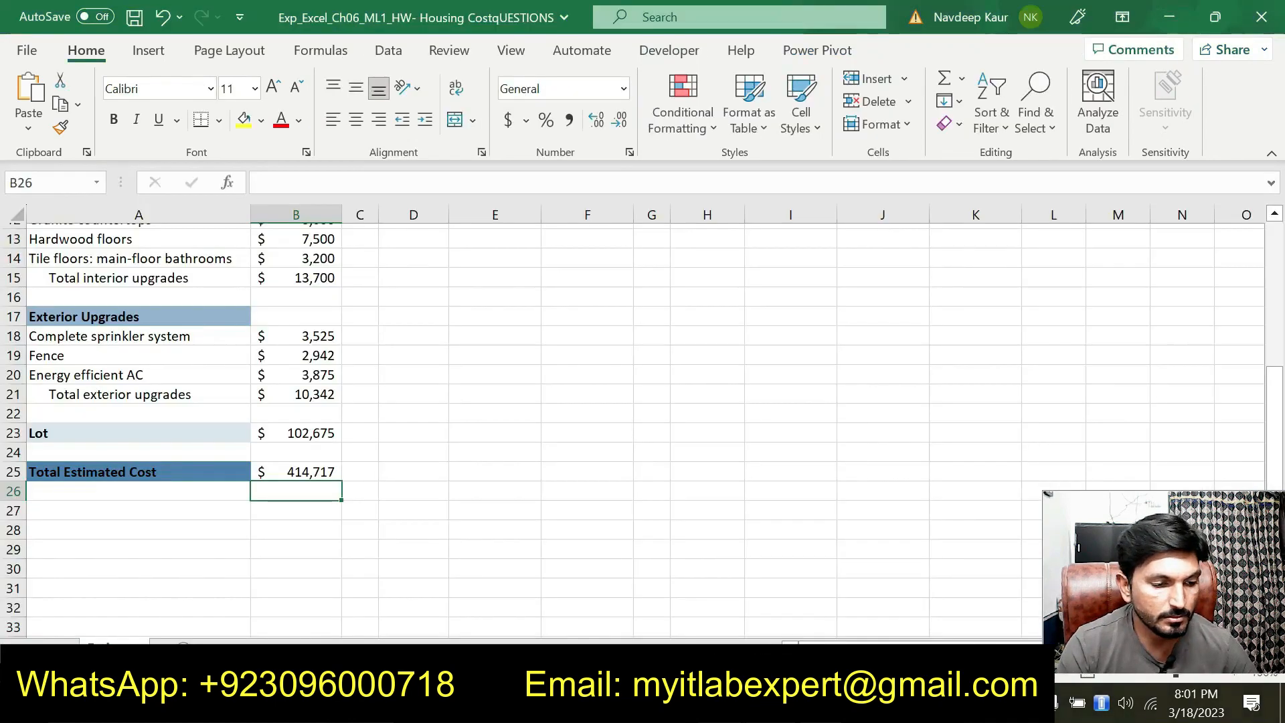
click(298, 474)
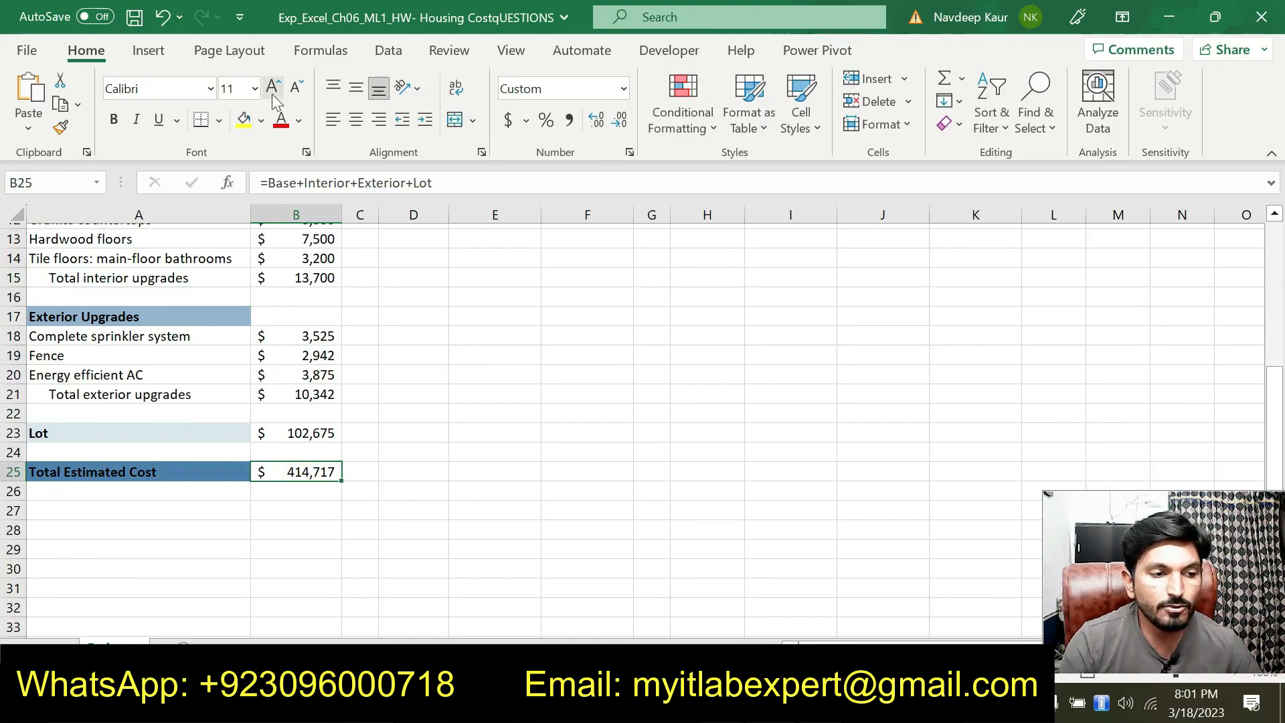
click(387, 51)
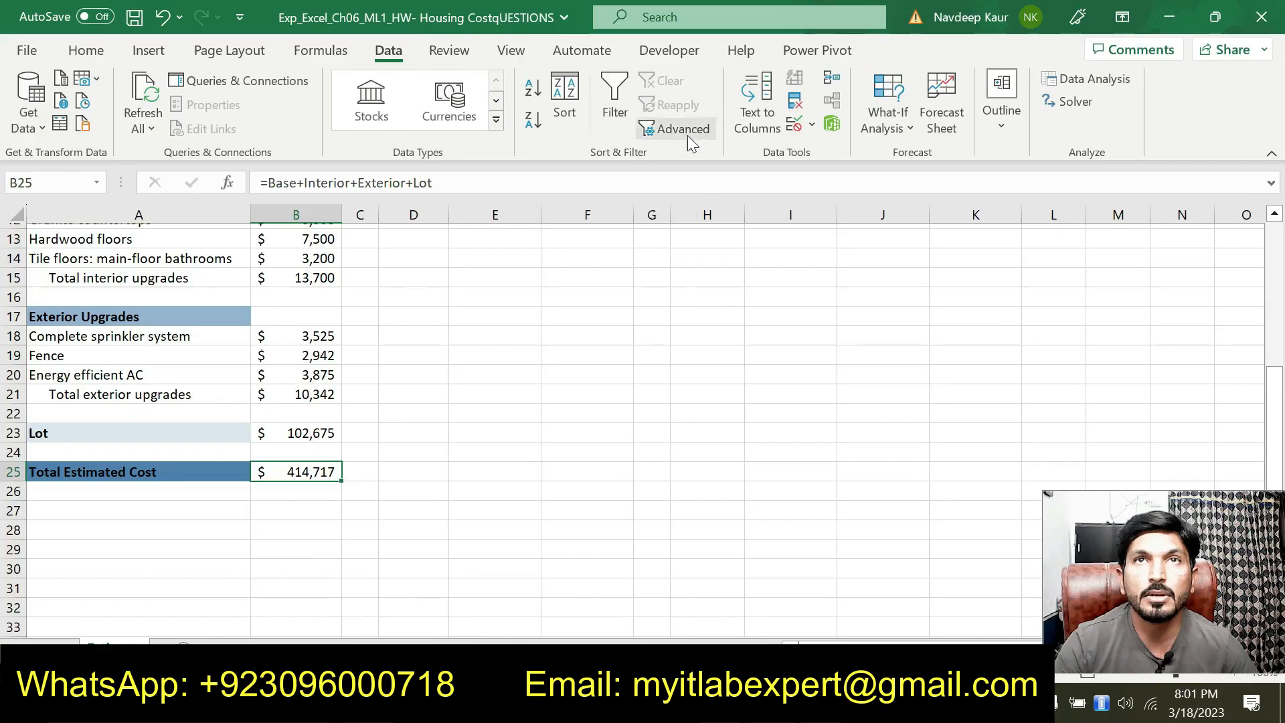
click(885, 118)
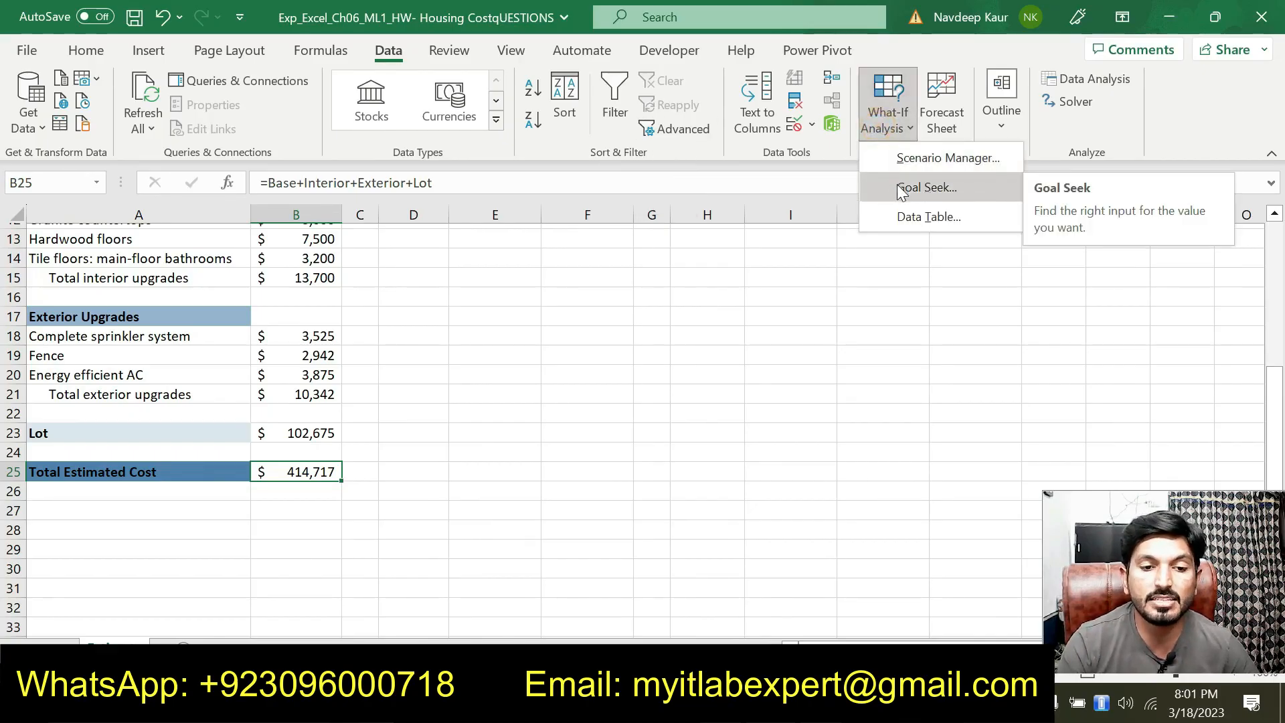
click(901, 192)
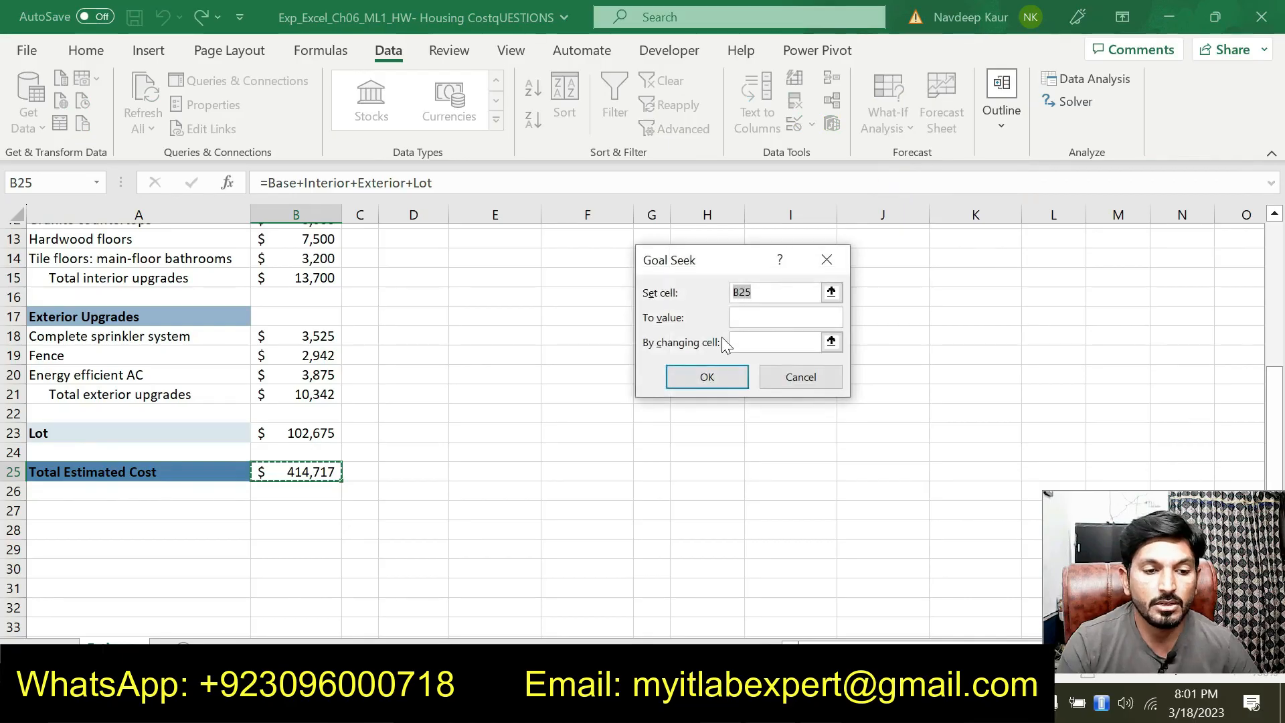
click(747, 318)
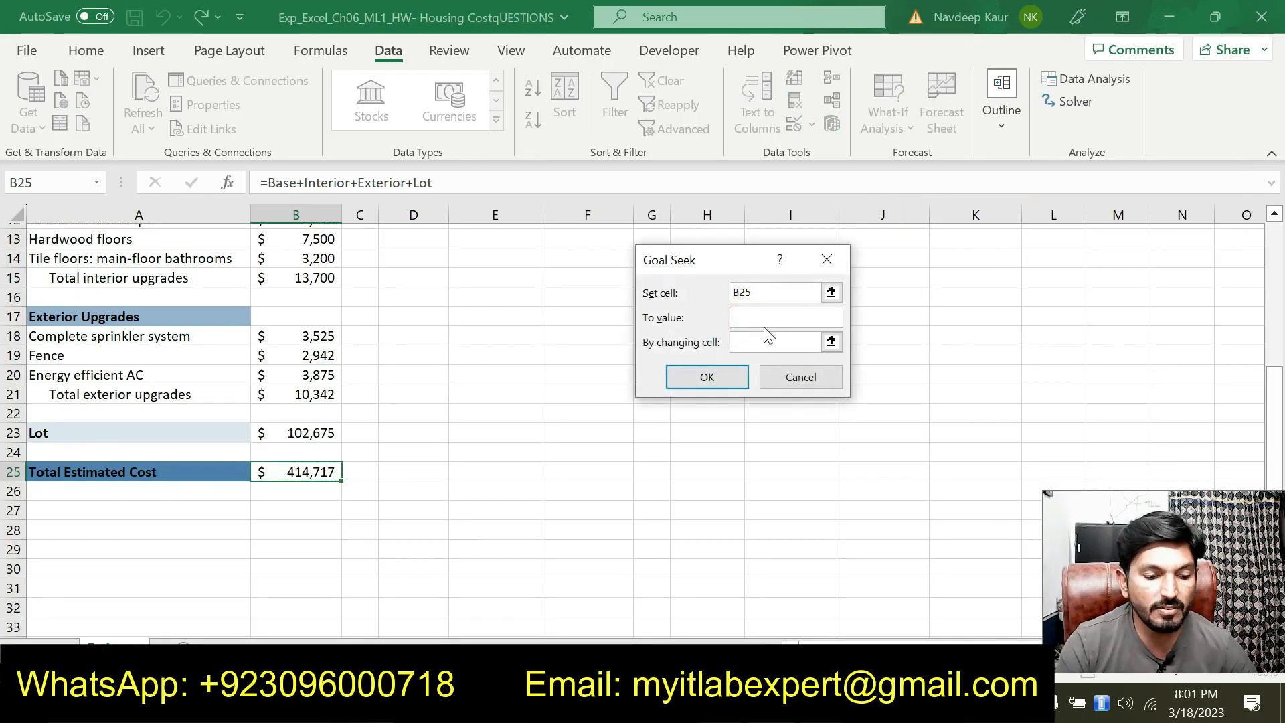
text(3500)
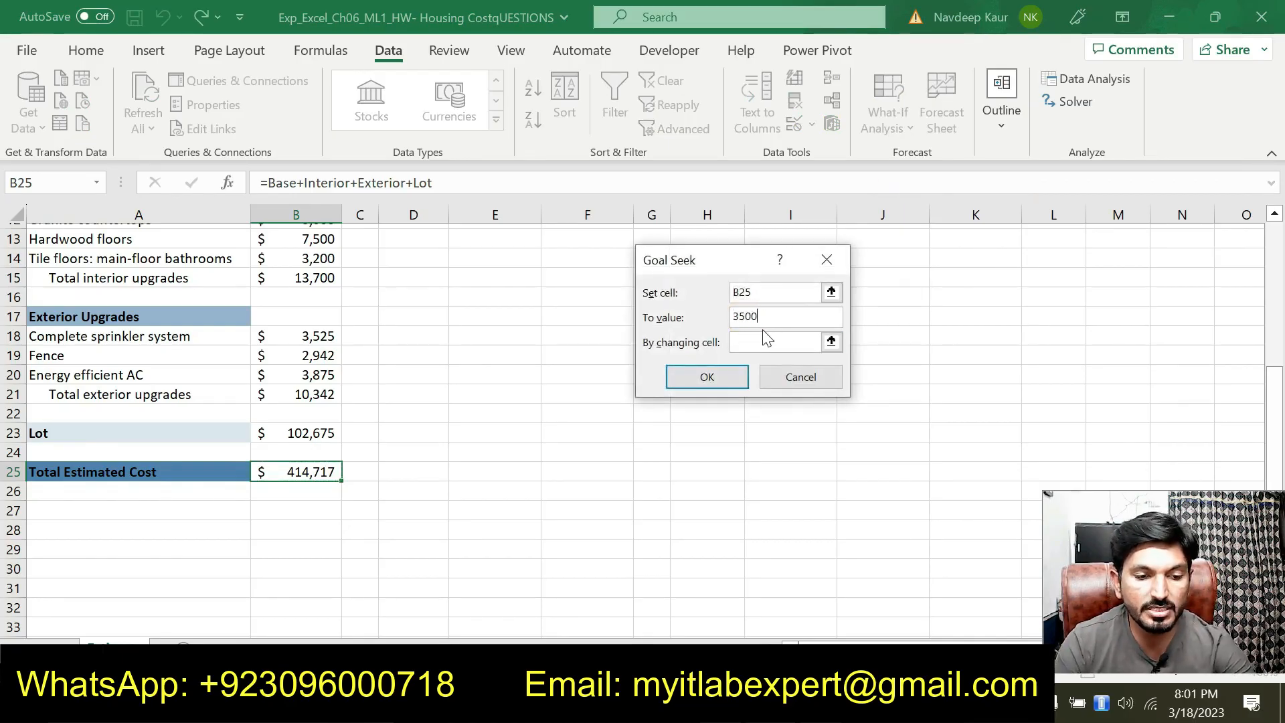
text(00)
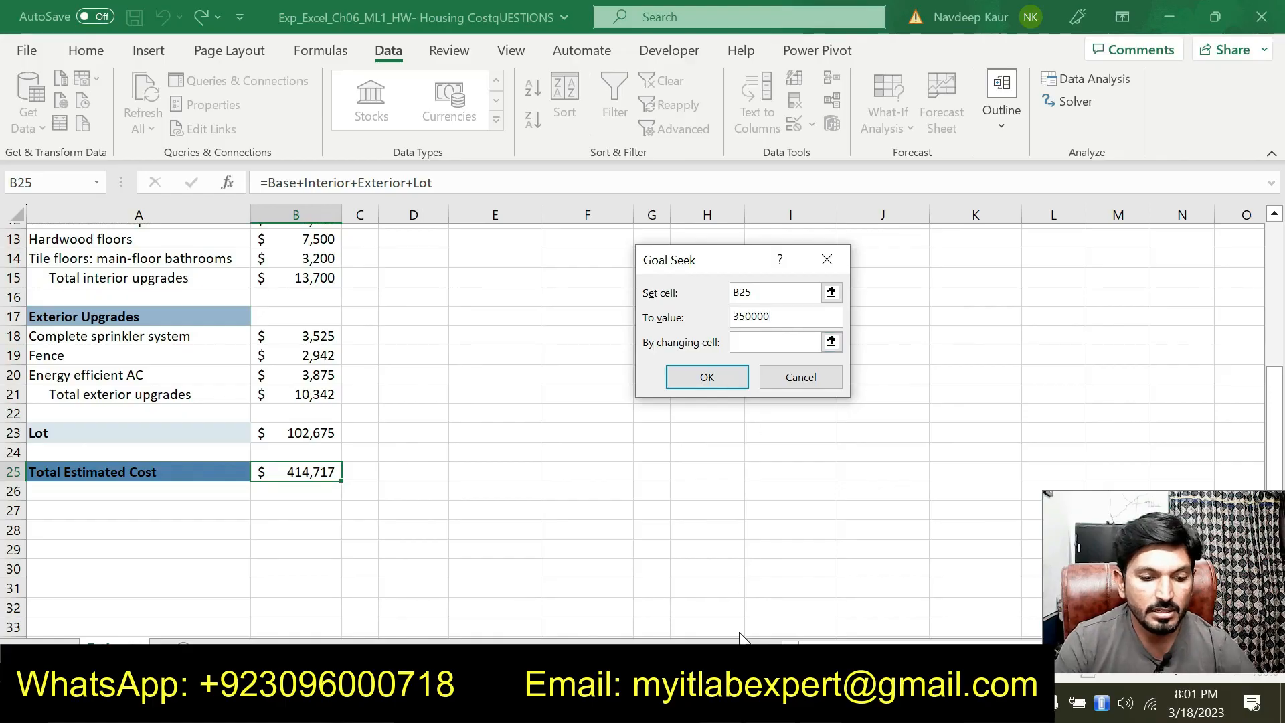
Step: Recheck the step 4 instruction in Word, then run Goal Seek in Excel by changing the basement square footage in B6 and accept the solution
key(alt+Tab)
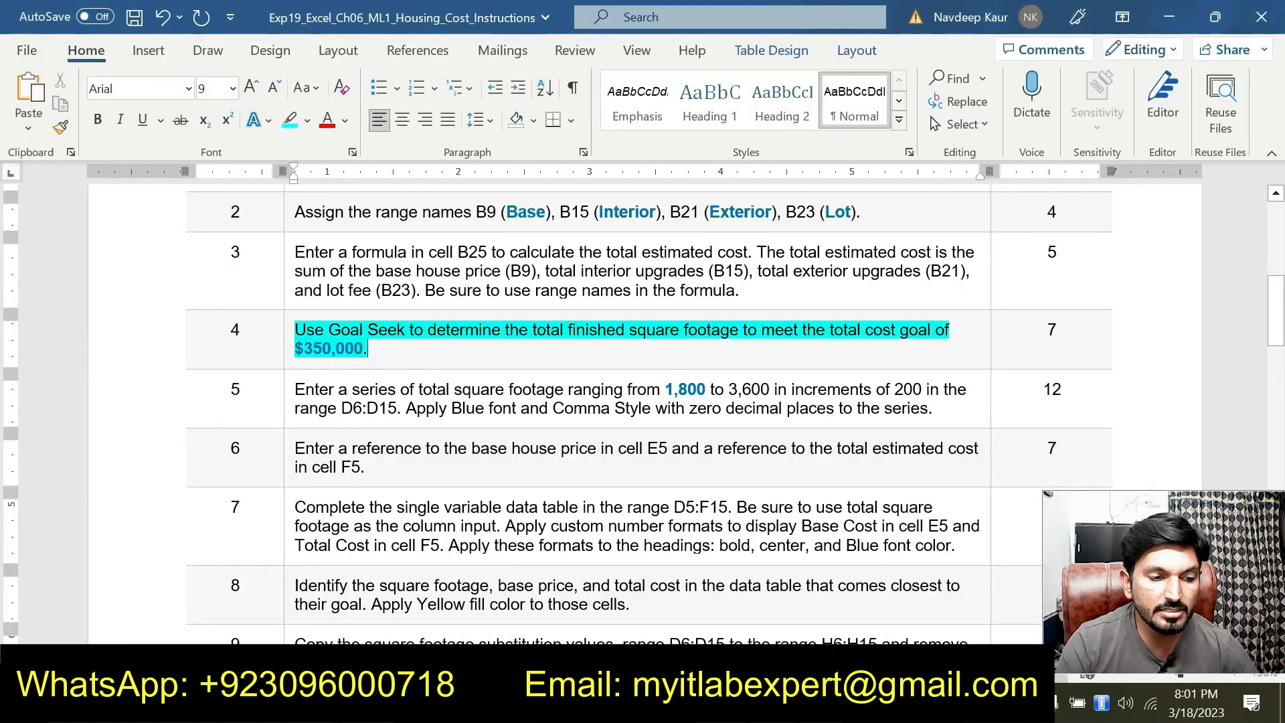
double_click(311, 355)
click(681, 394)
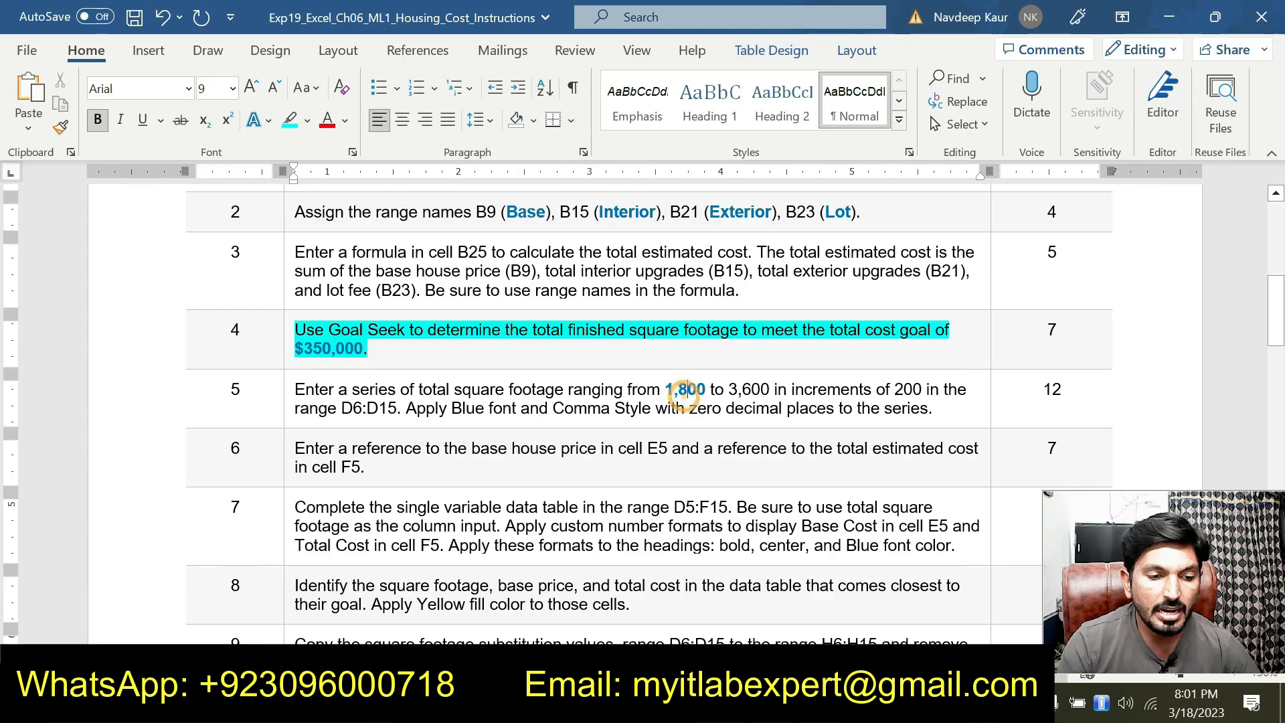
key(alt+Tab)
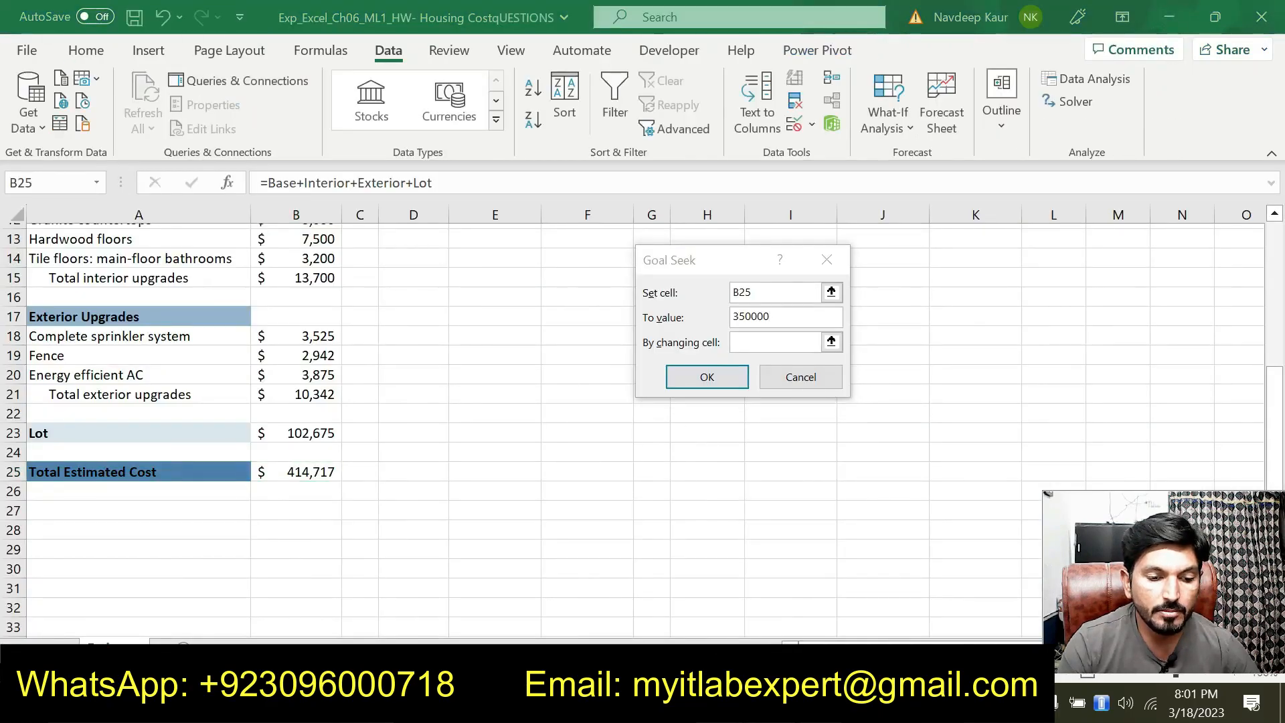
key(alt+Tab)
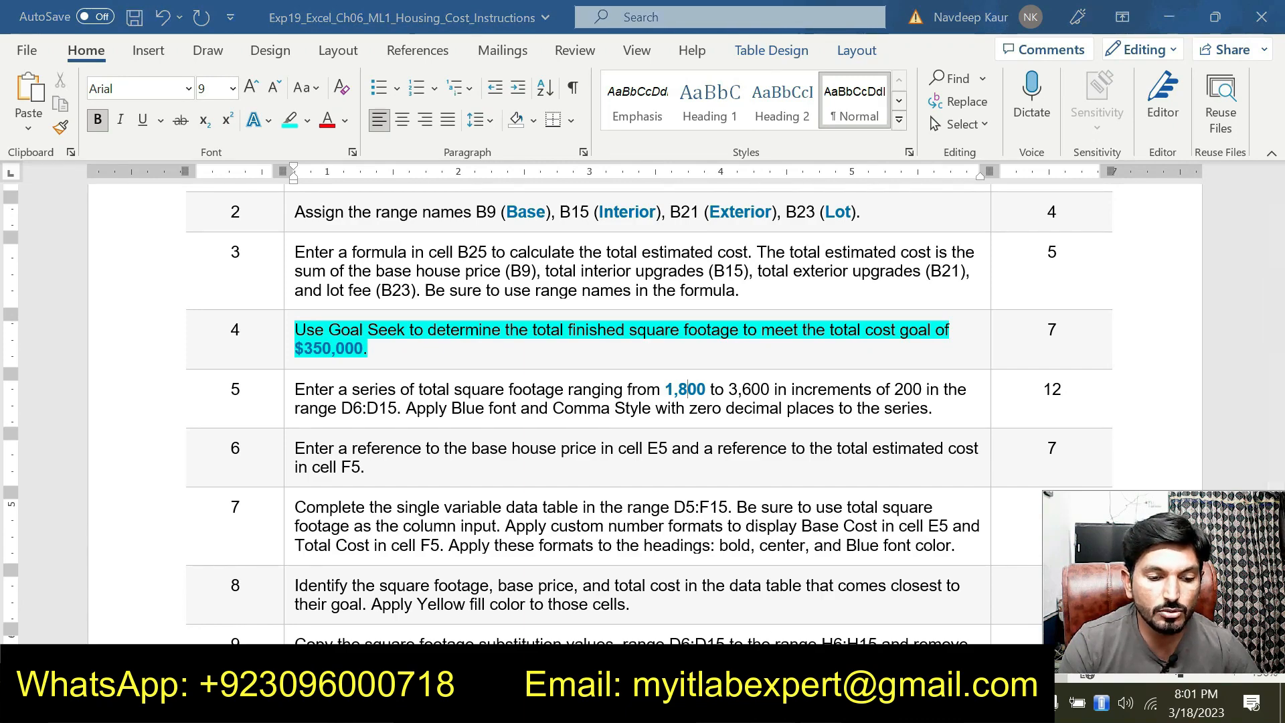
key(alt+Tab)
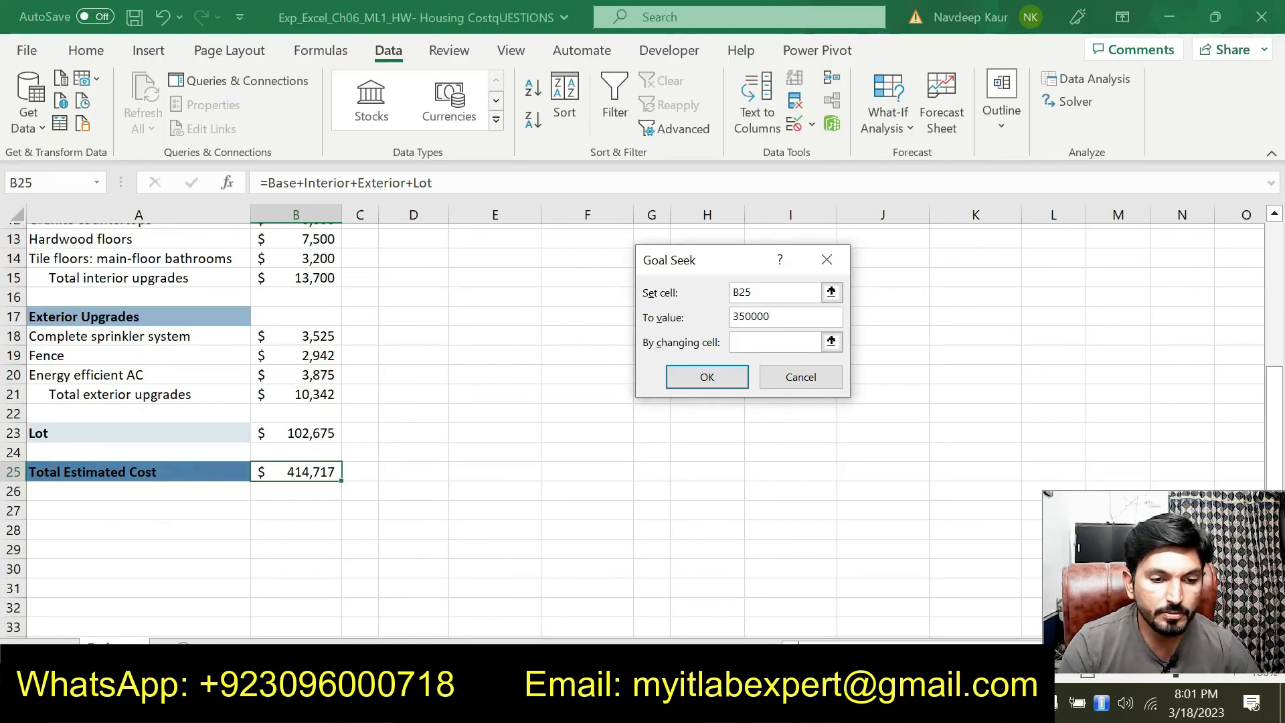
click(770, 342)
scroll(765, 339, up, 4)
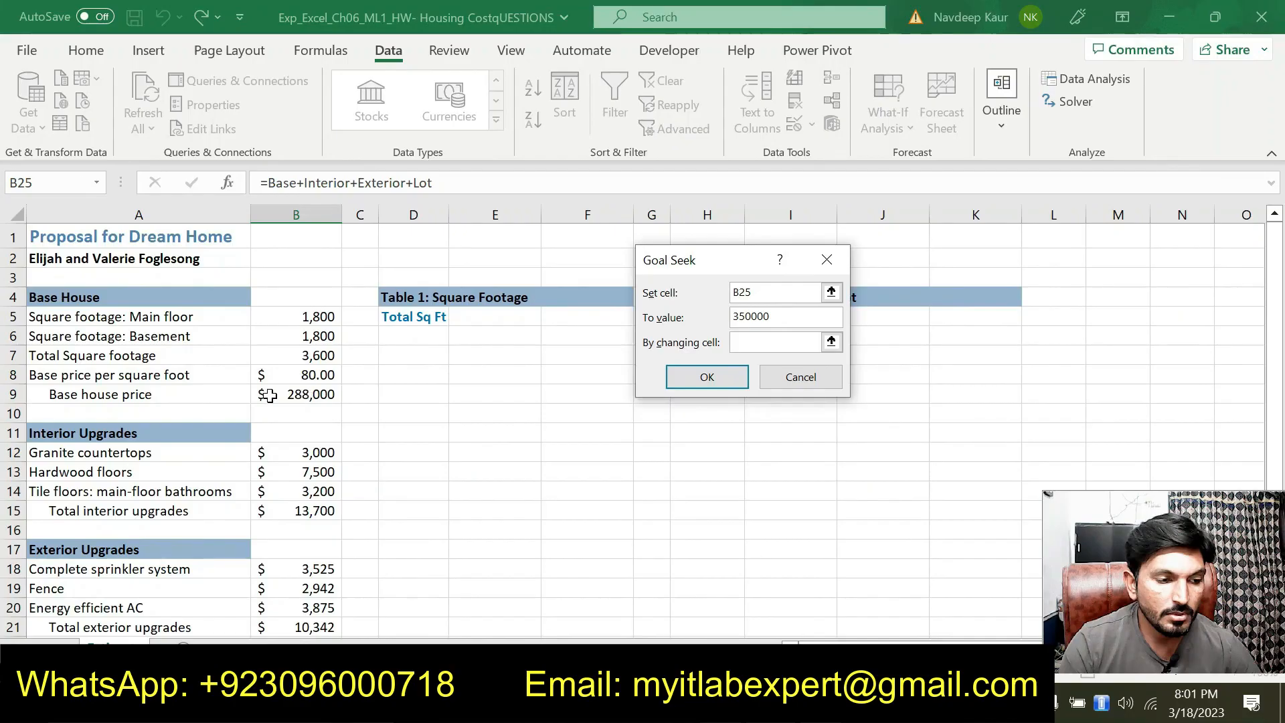
click(311, 356)
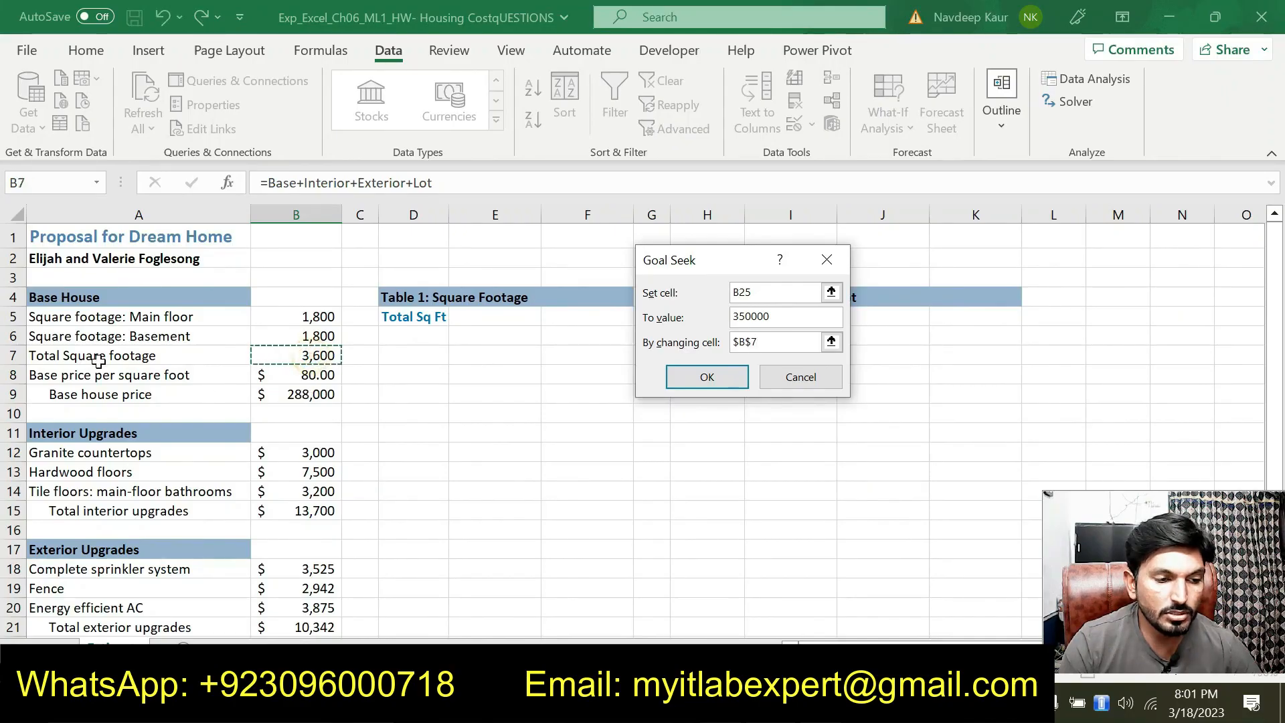
click(721, 377)
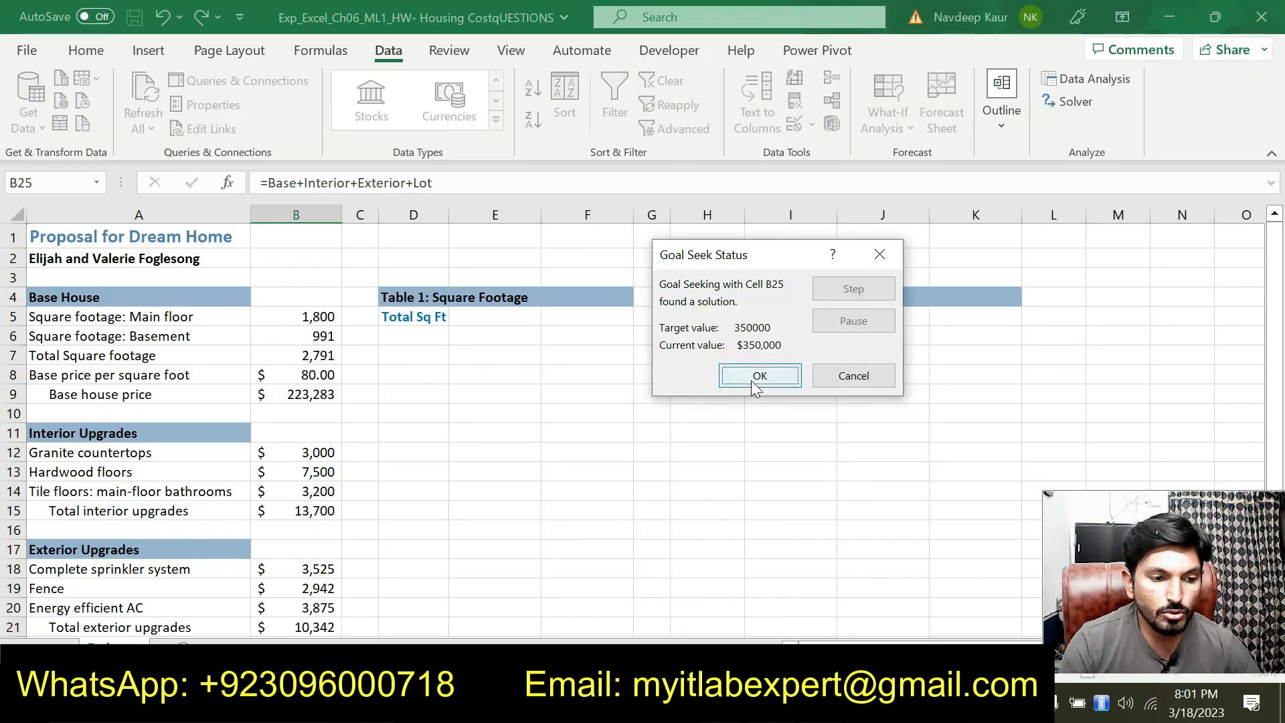
click(754, 378)
scroll(508, 415, down, 3)
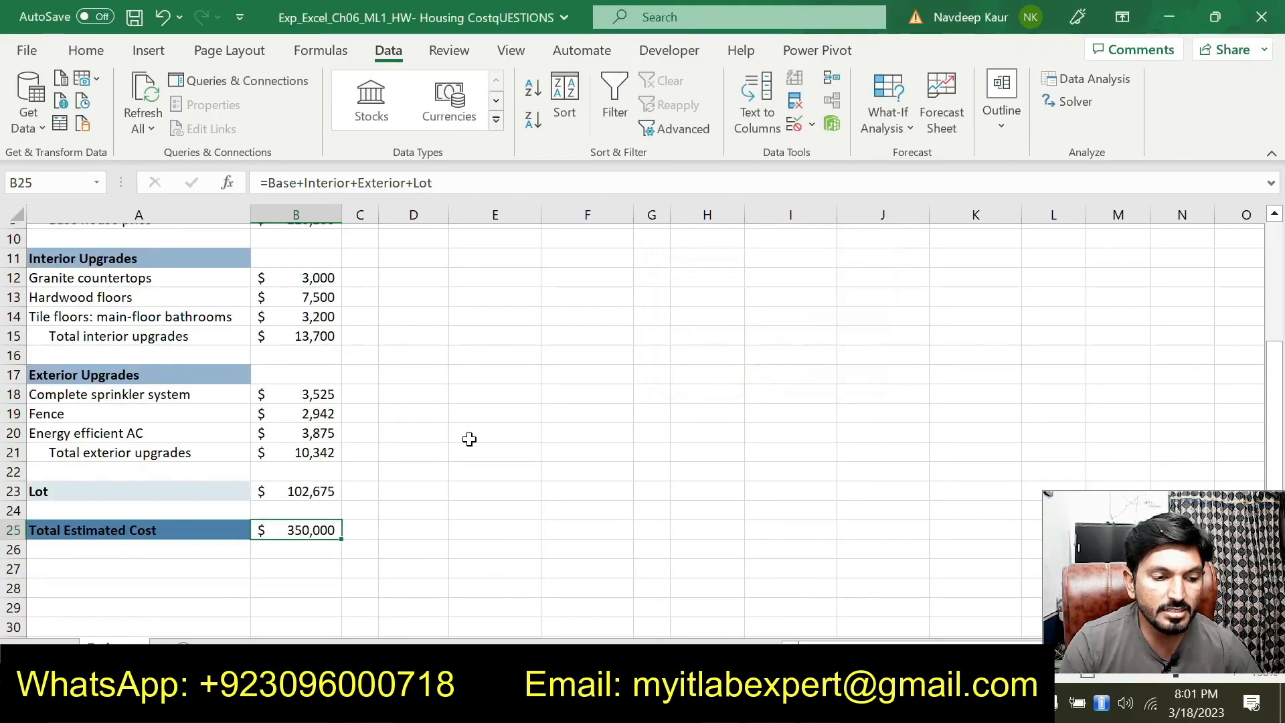
scroll(358, 462, up, 3)
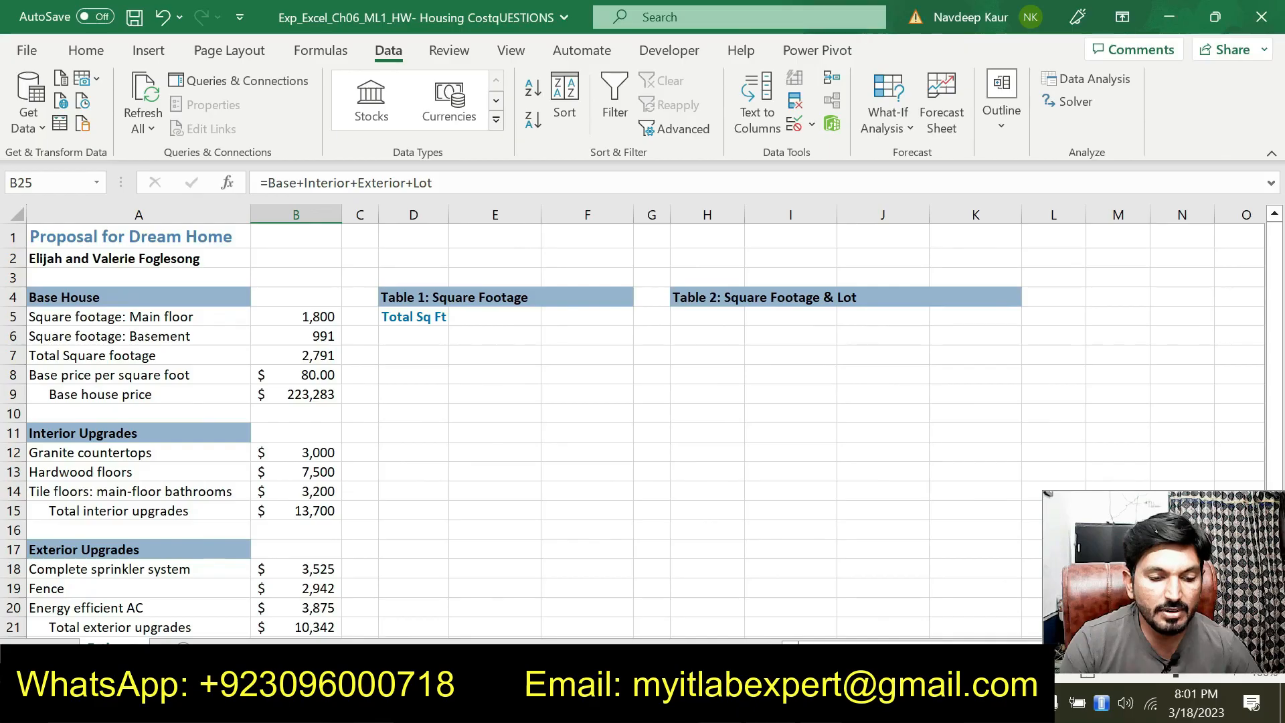
Step: Switch to the Word instructions and remove the turquoise highlight from the step 4 Goal Seek text
key(alt+Tab)
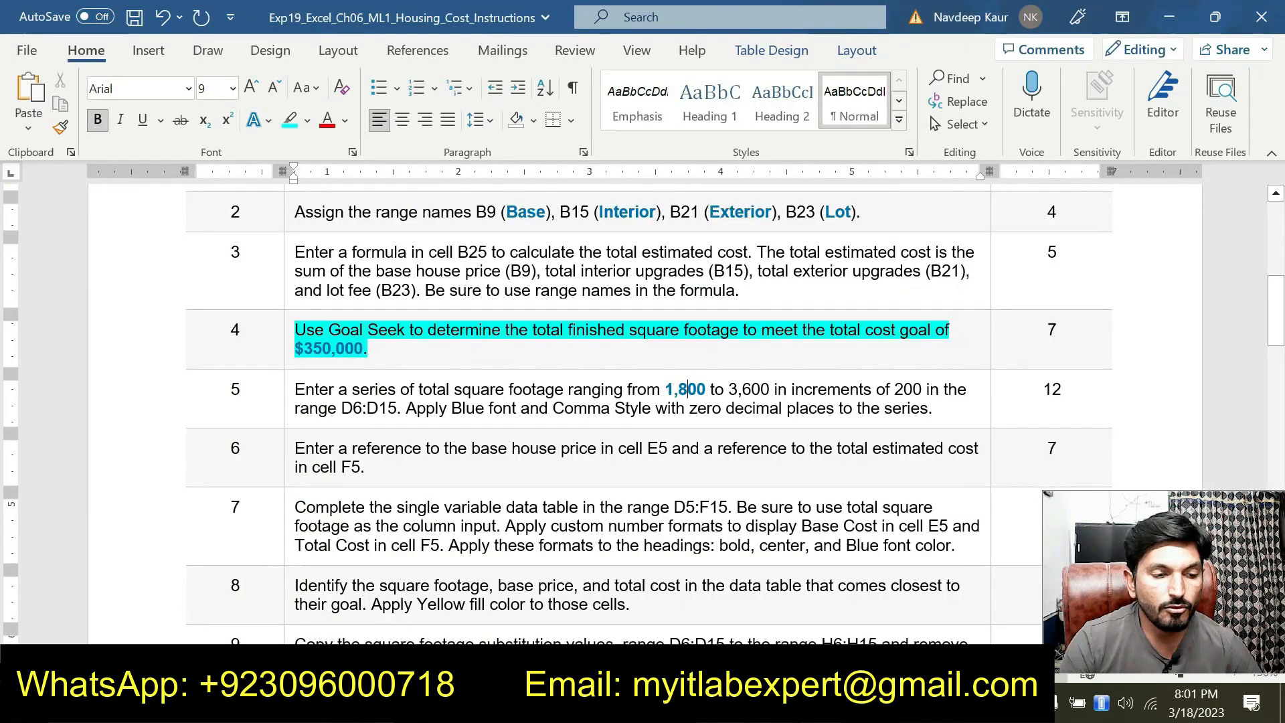
triple_click(366, 348)
click(378, 296)
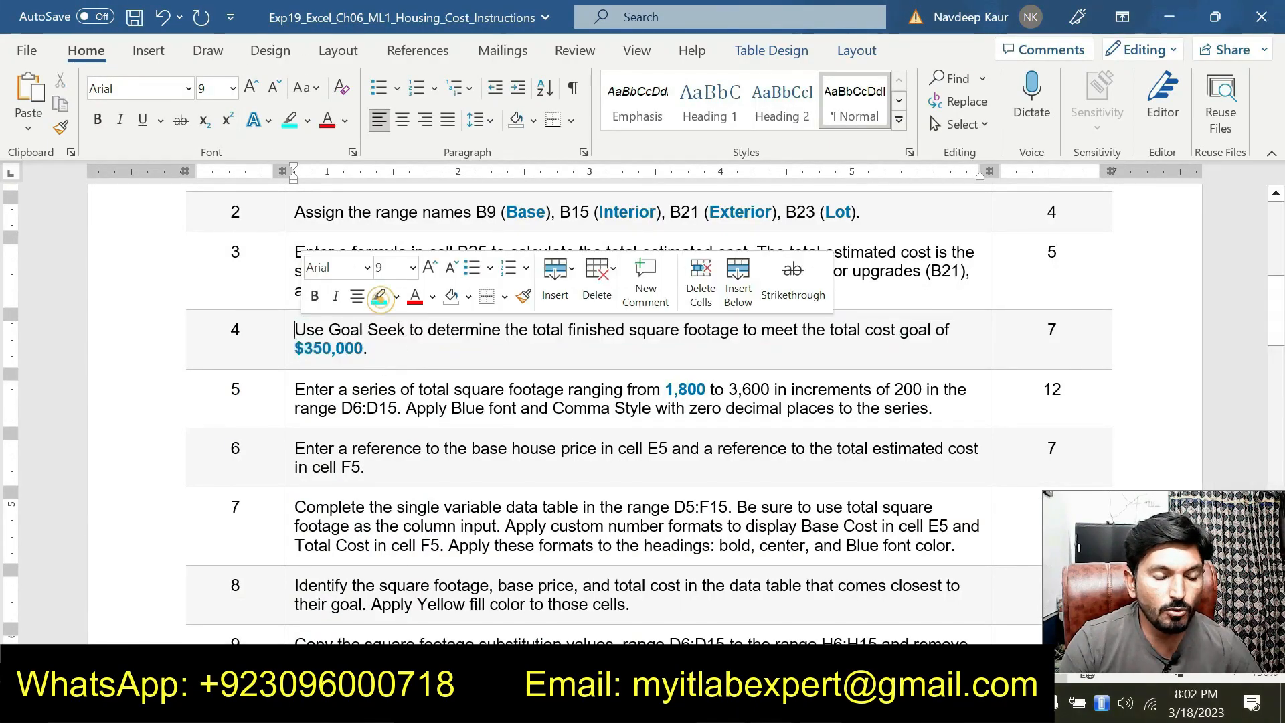
Step: Highlight the step 5 instruction about the square footage series in D6:D15 in turquoise, keeping its left alignment
scroll(380, 300, down, 2)
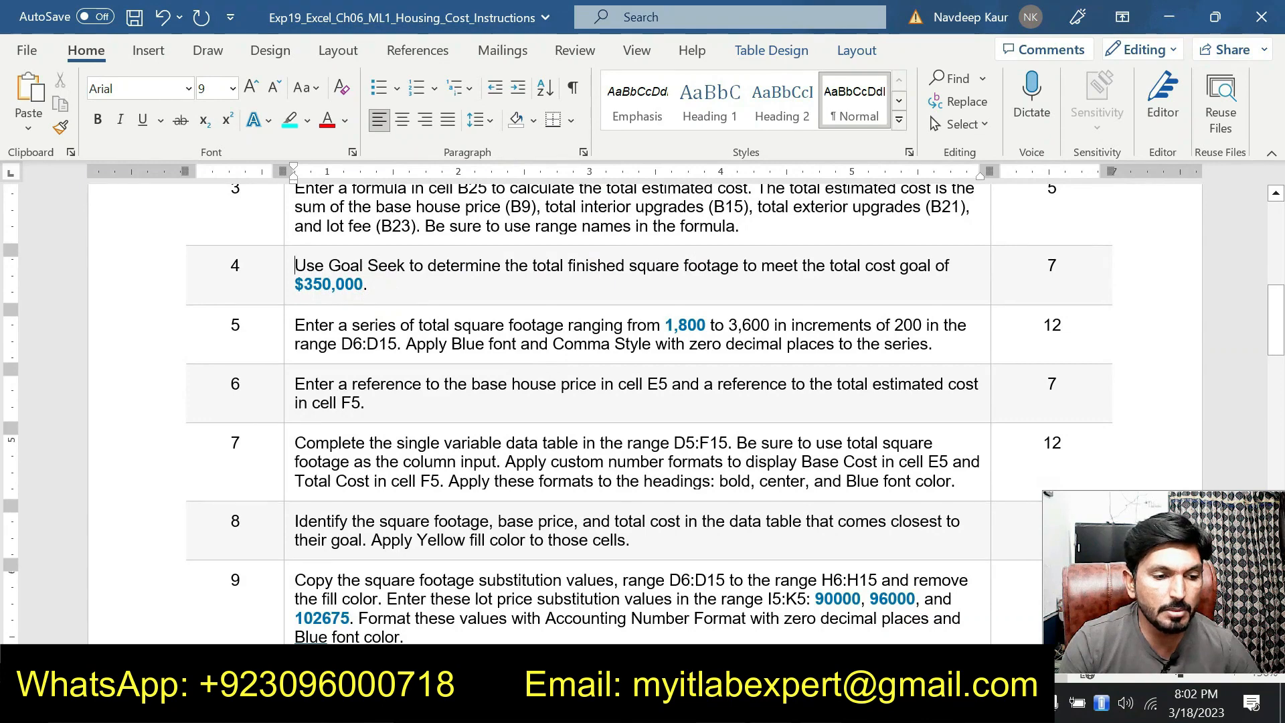
click(397, 292)
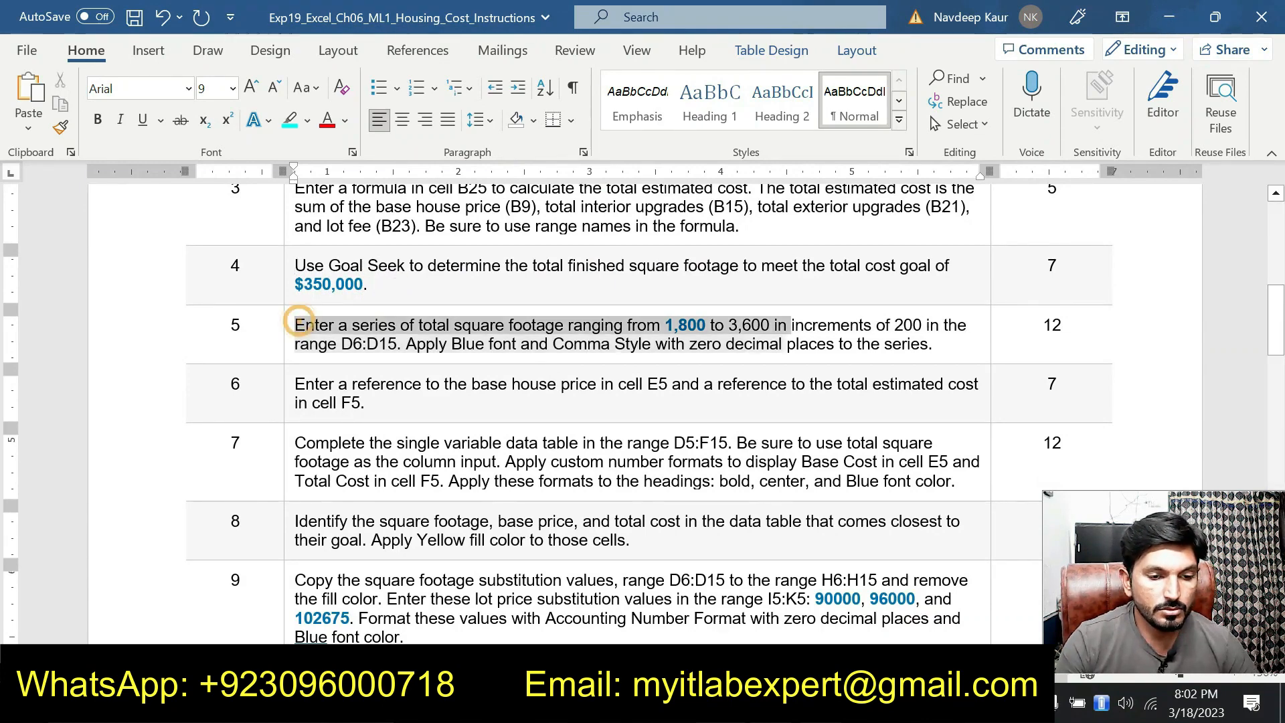
drag(295, 325, 931, 344)
click(806, 305)
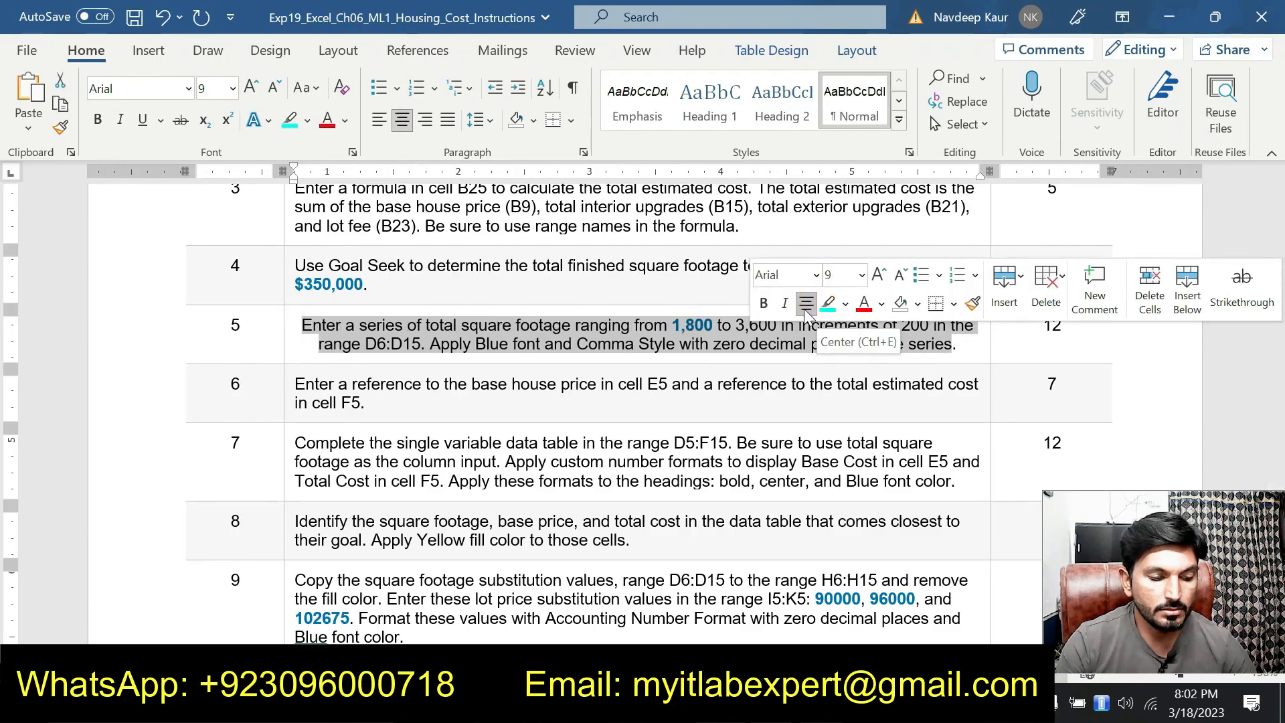
key(ctrl+z)
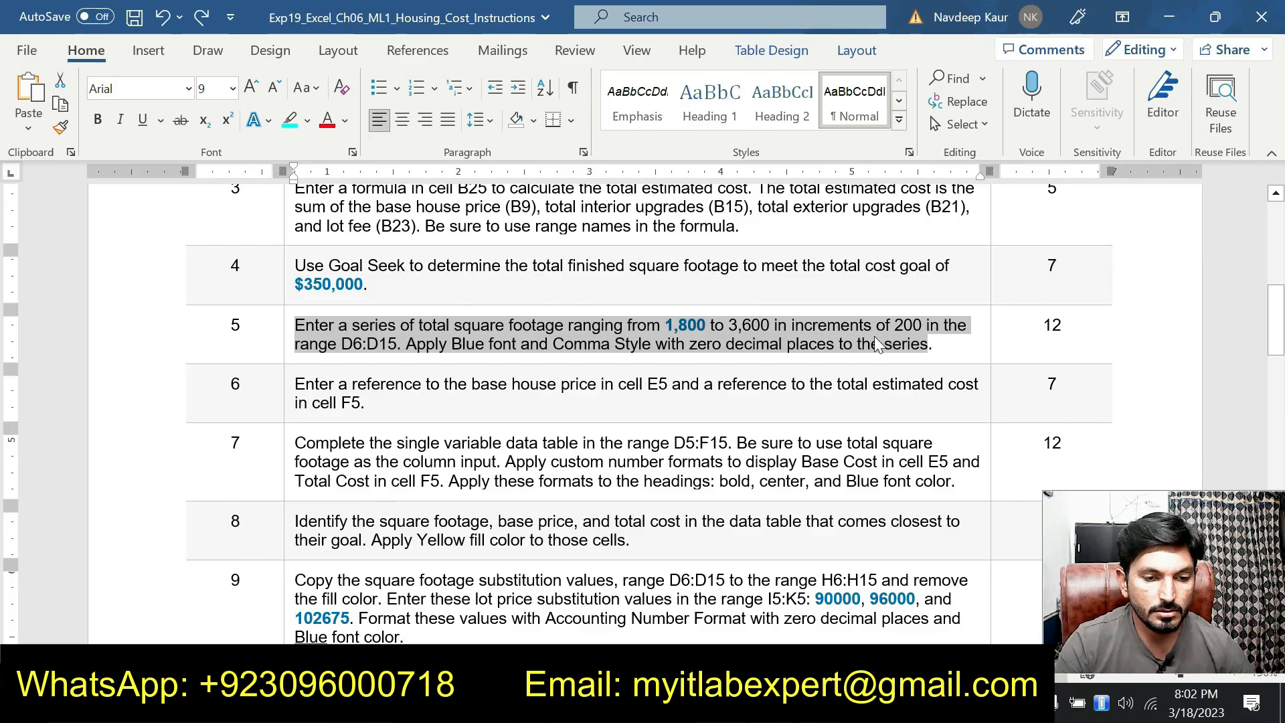
click(288, 120)
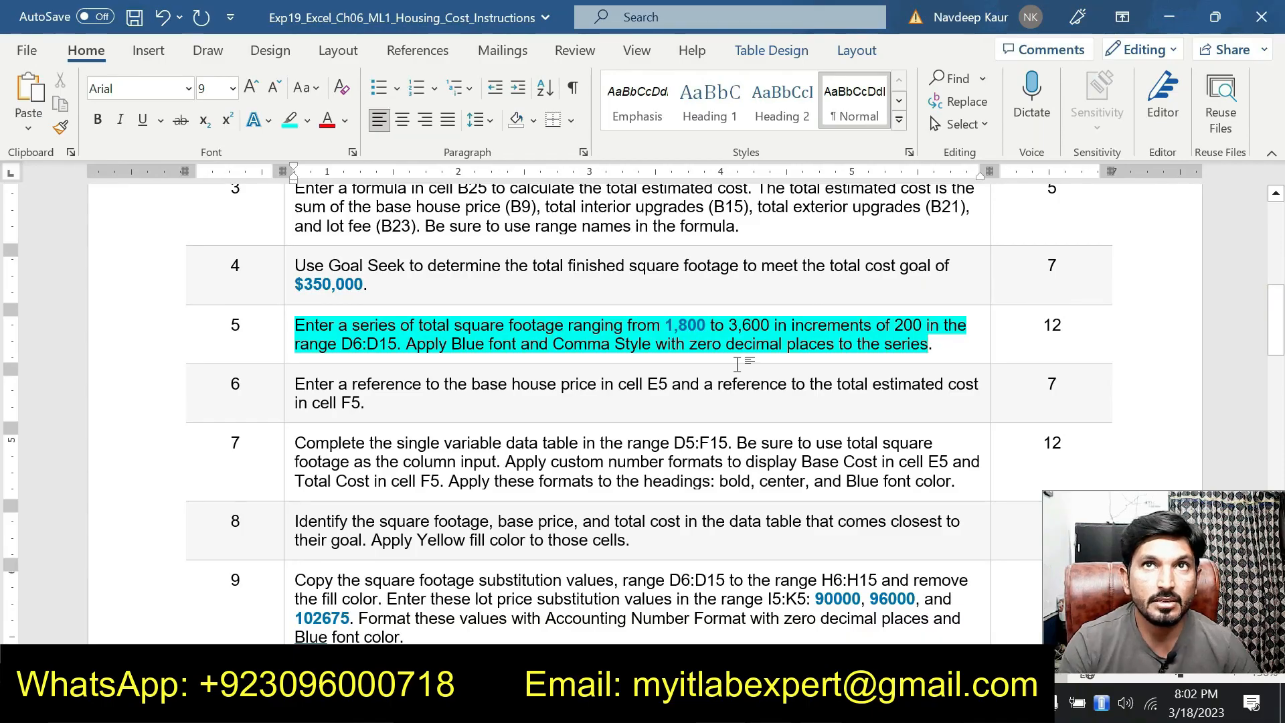
Step: Check the step 5 series range and starting value in Word, then enter 1800 in cell D6 of the Excel sheet and reselect it
scroll(643, 402, up, 3)
scroll(727, 422, up, 1)
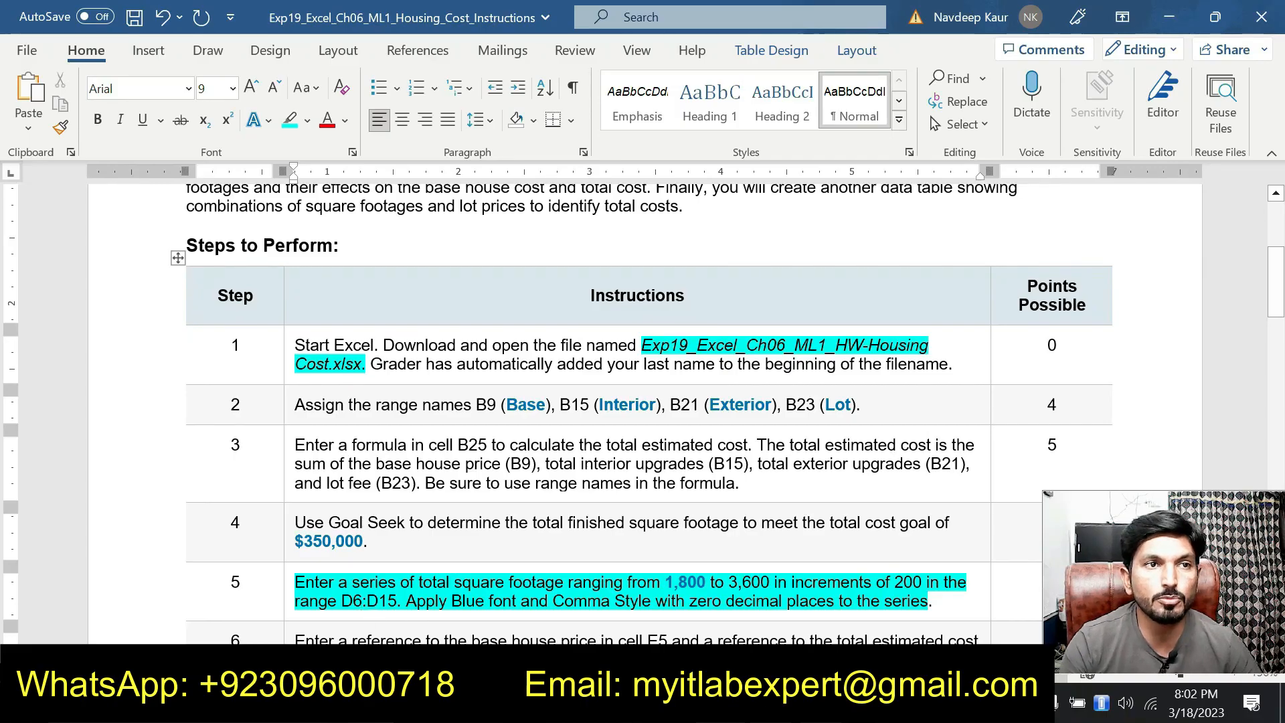
scroll(642, 414, down, 1)
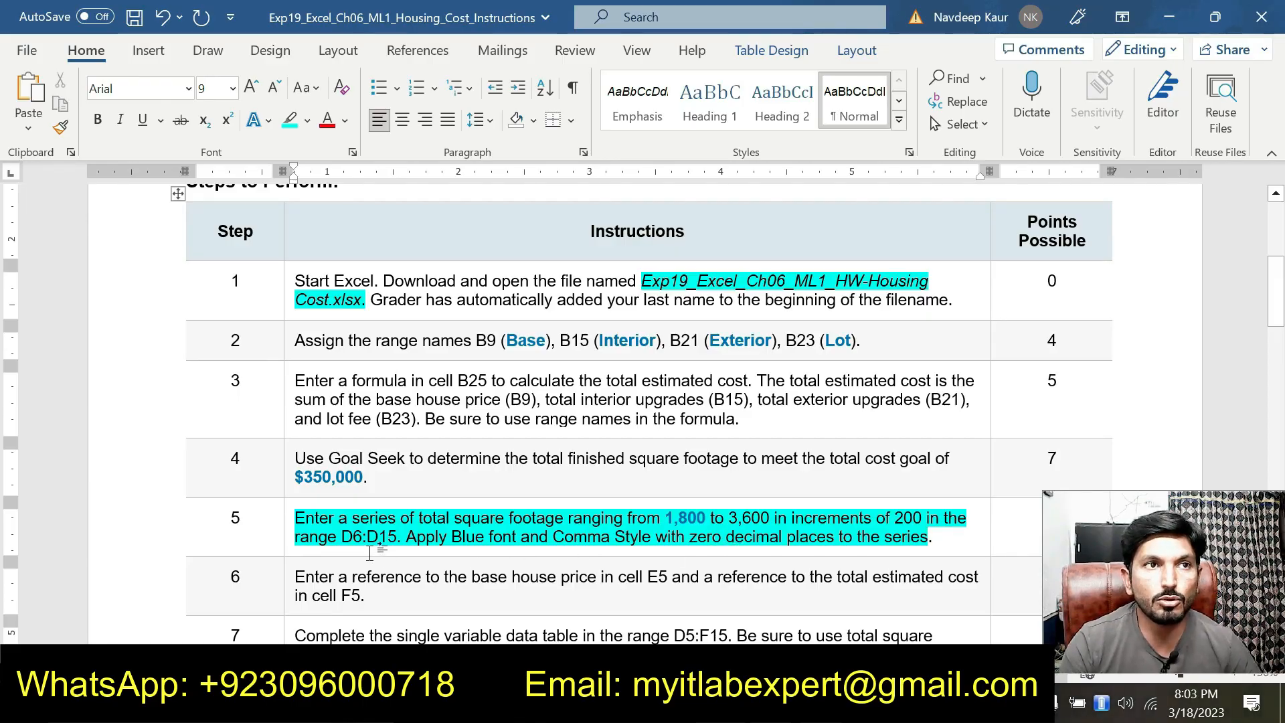
click(352, 537)
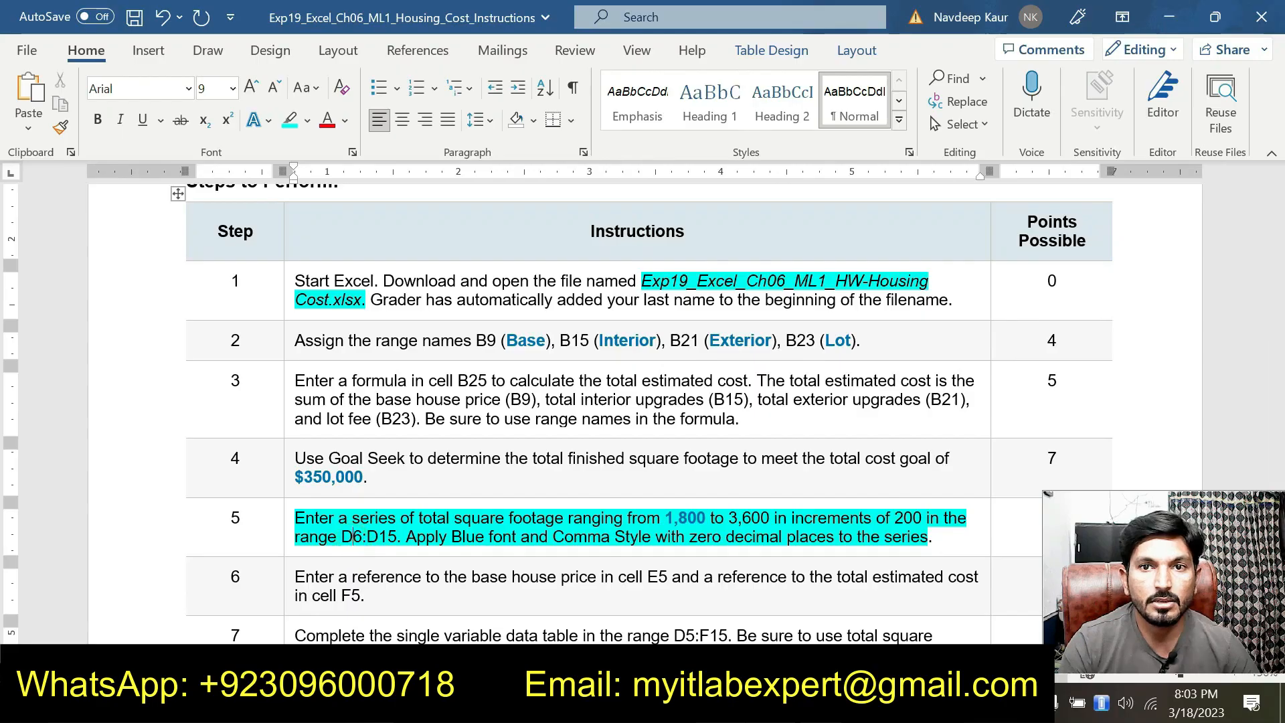
key(alt+Tab)
click(422, 335)
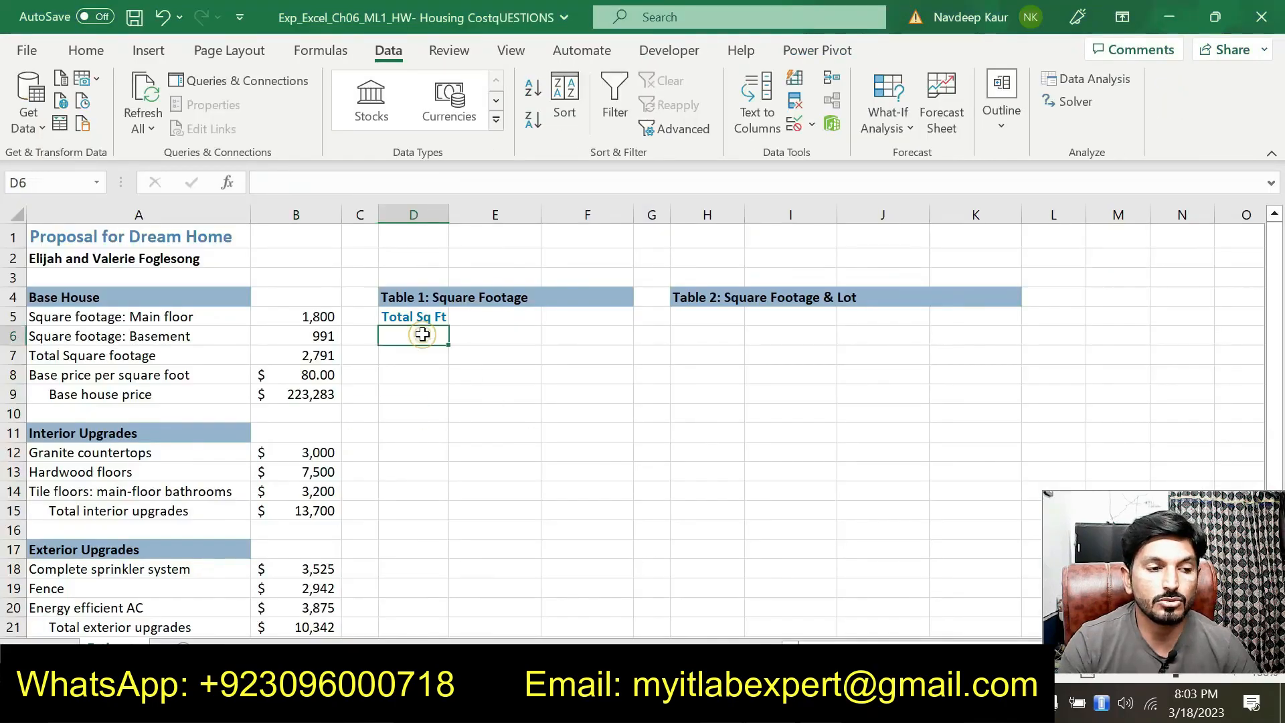
text(18)
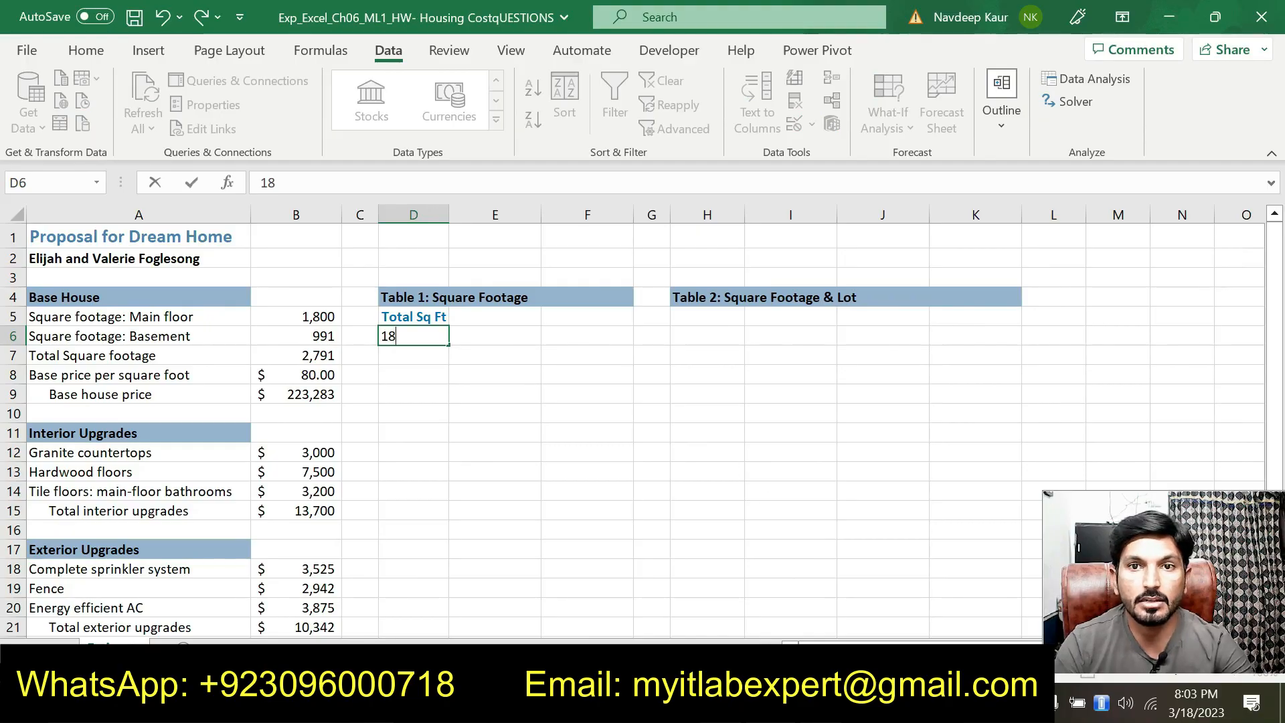
key(alt+Tab)
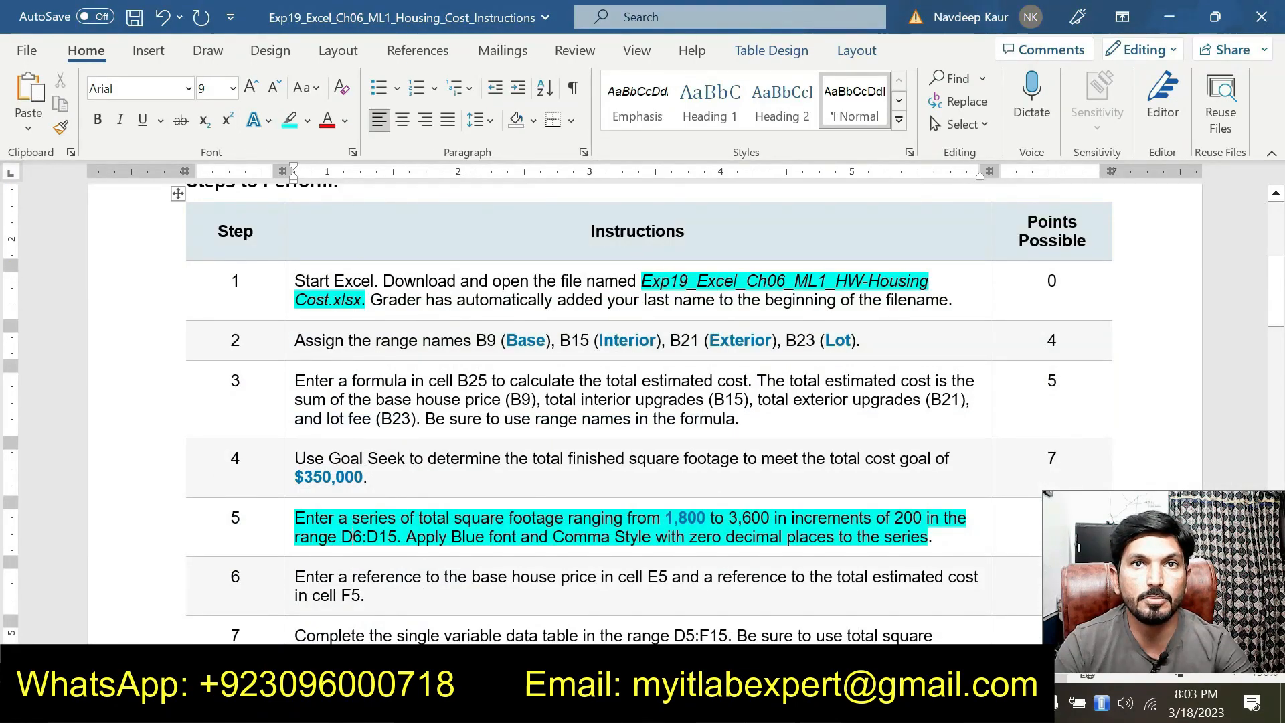
key(alt+Tab)
text(00)
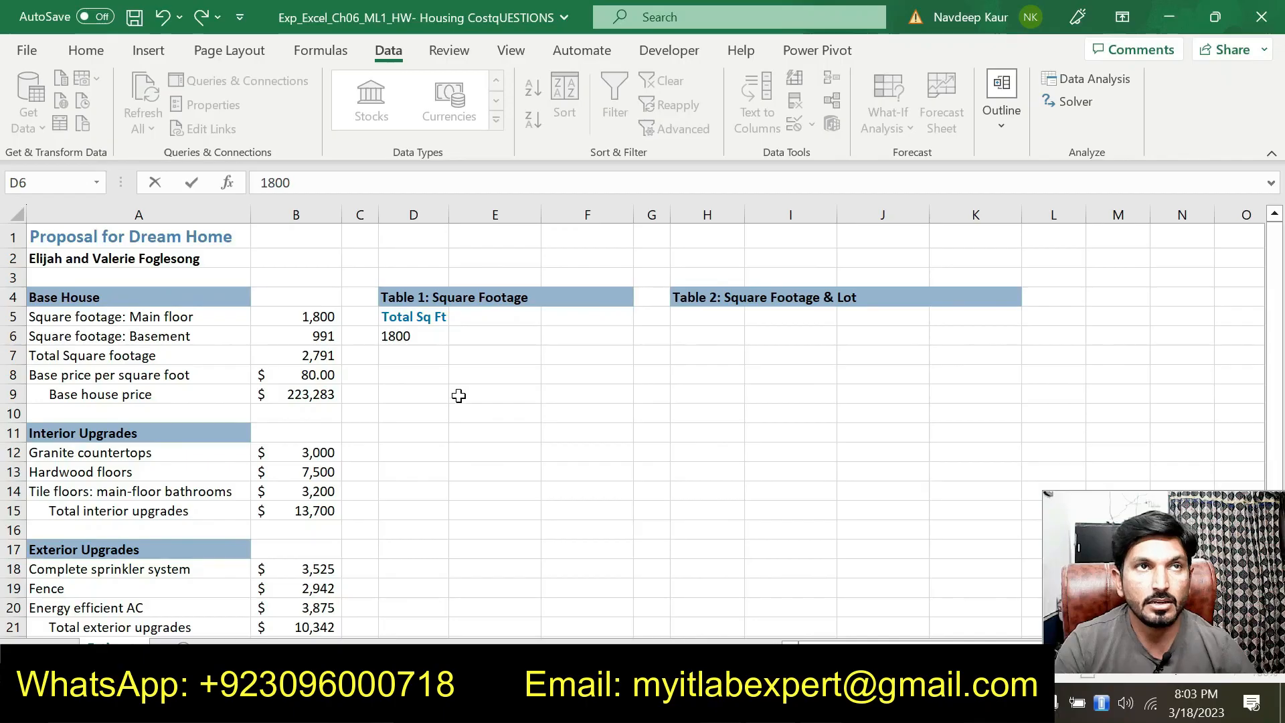
key(Return)
click(422, 333)
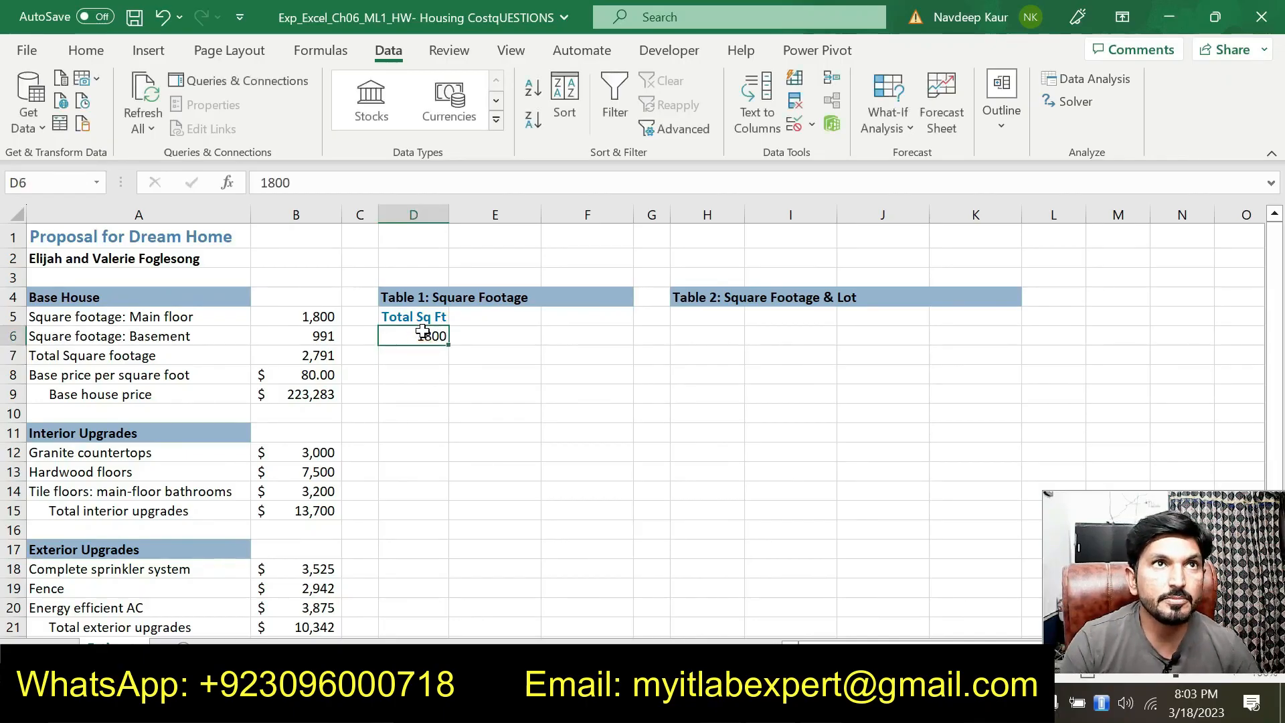
Step: Fill a linear series down the column from D6 with a step value of 200 and a stop value of 3600
click(86, 50)
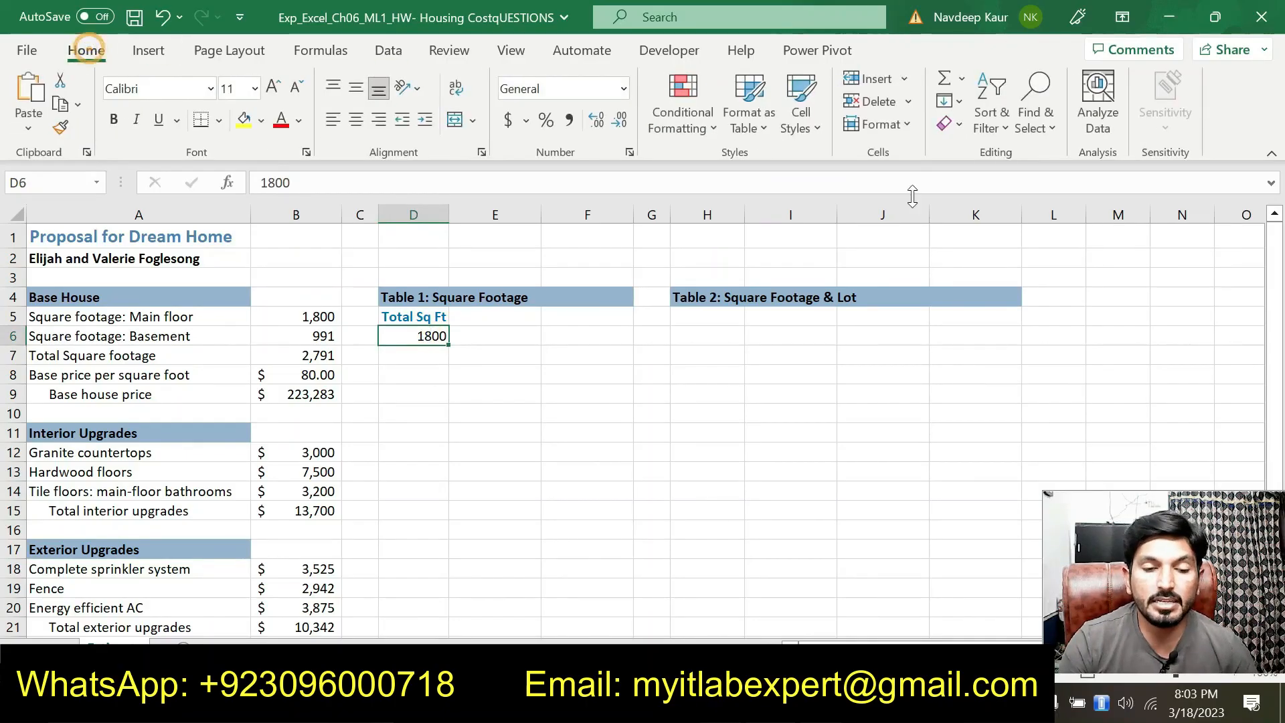
click(961, 101)
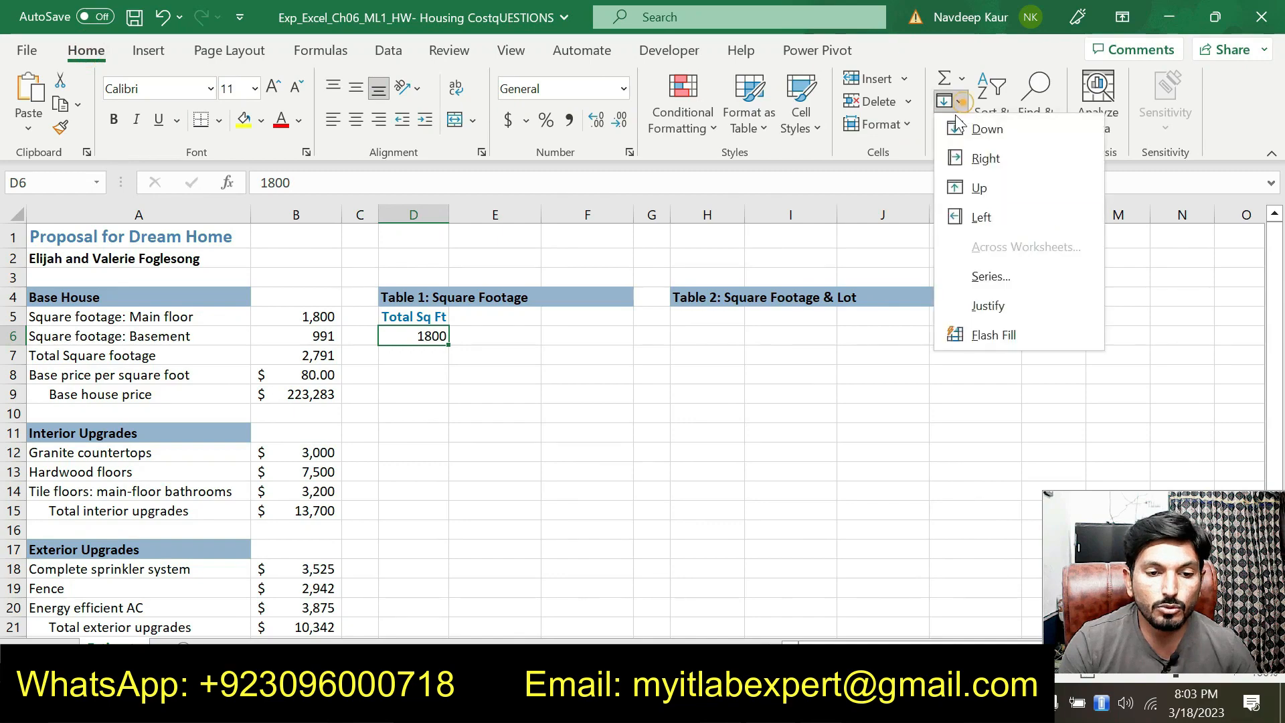
click(990, 277)
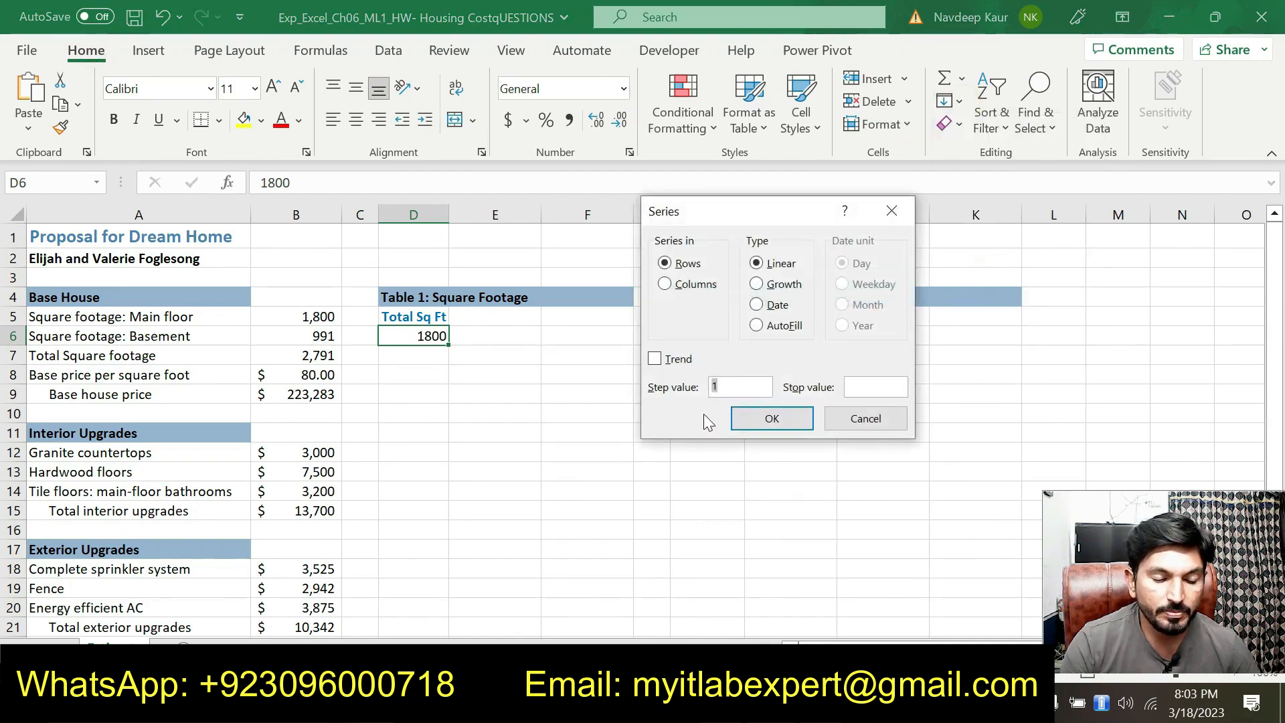
click(665, 285)
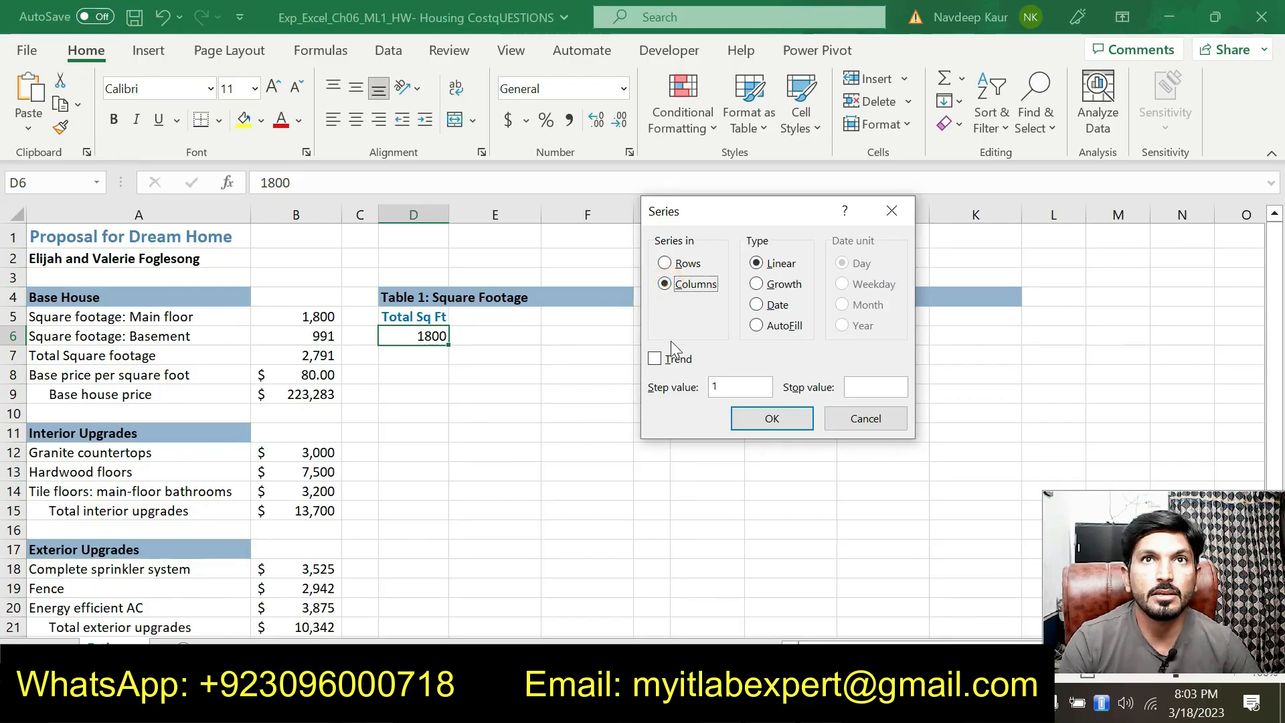
double_click(728, 386)
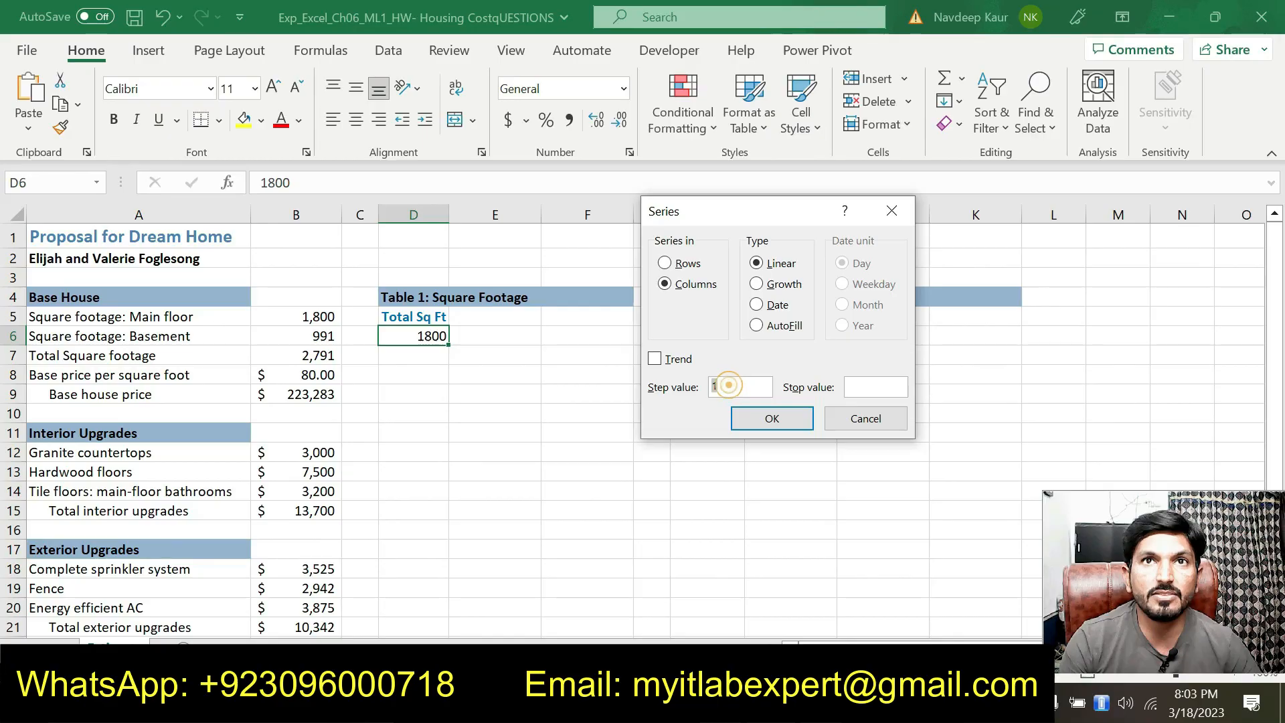
text(200)
click(860, 387)
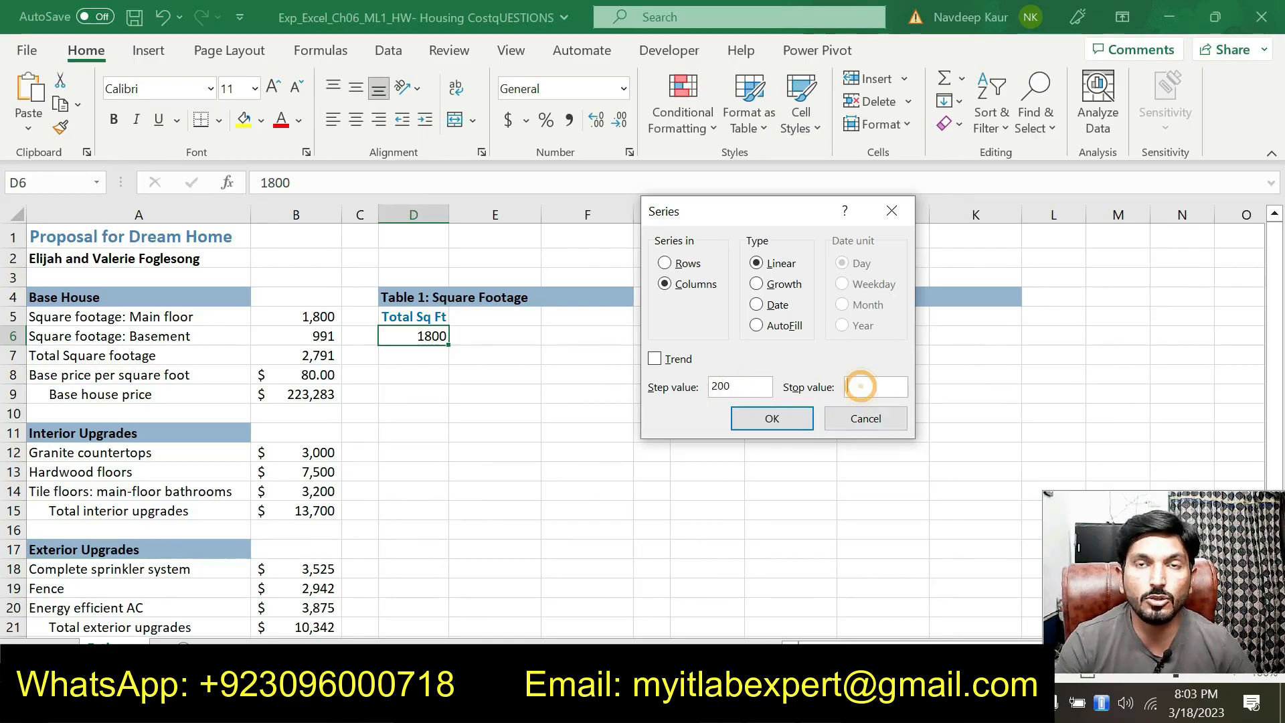
text(3600)
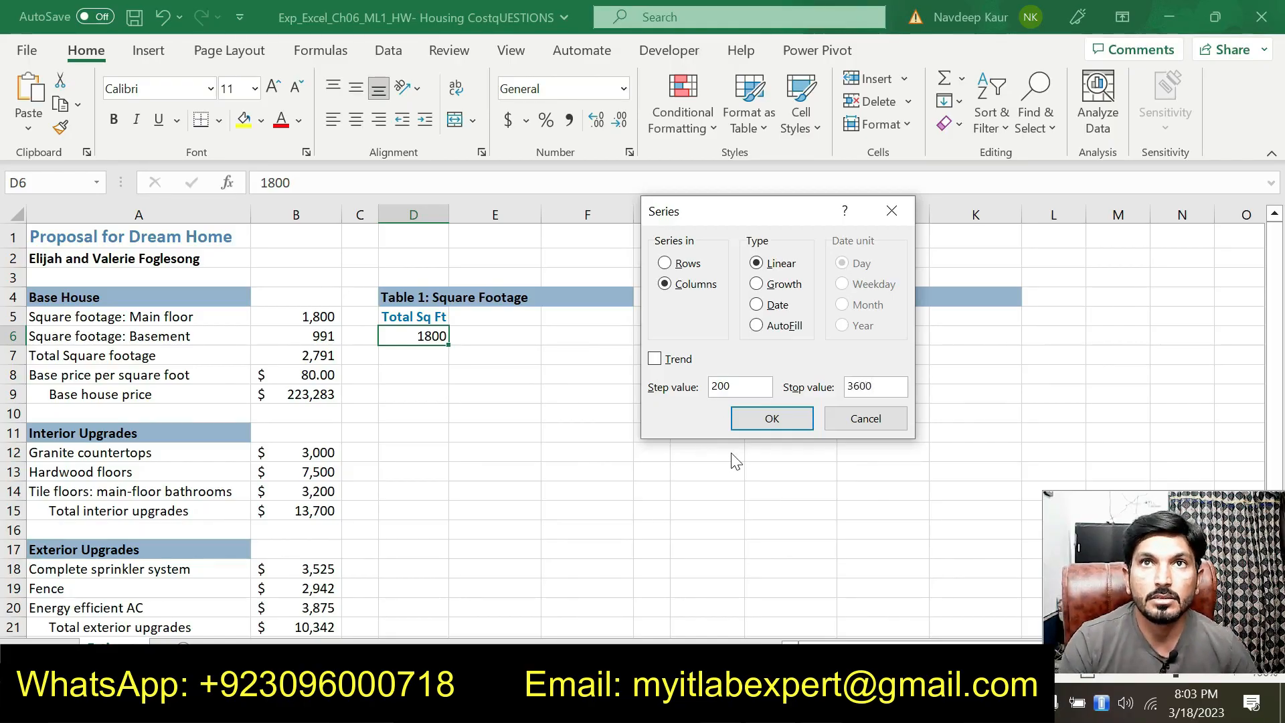
click(759, 420)
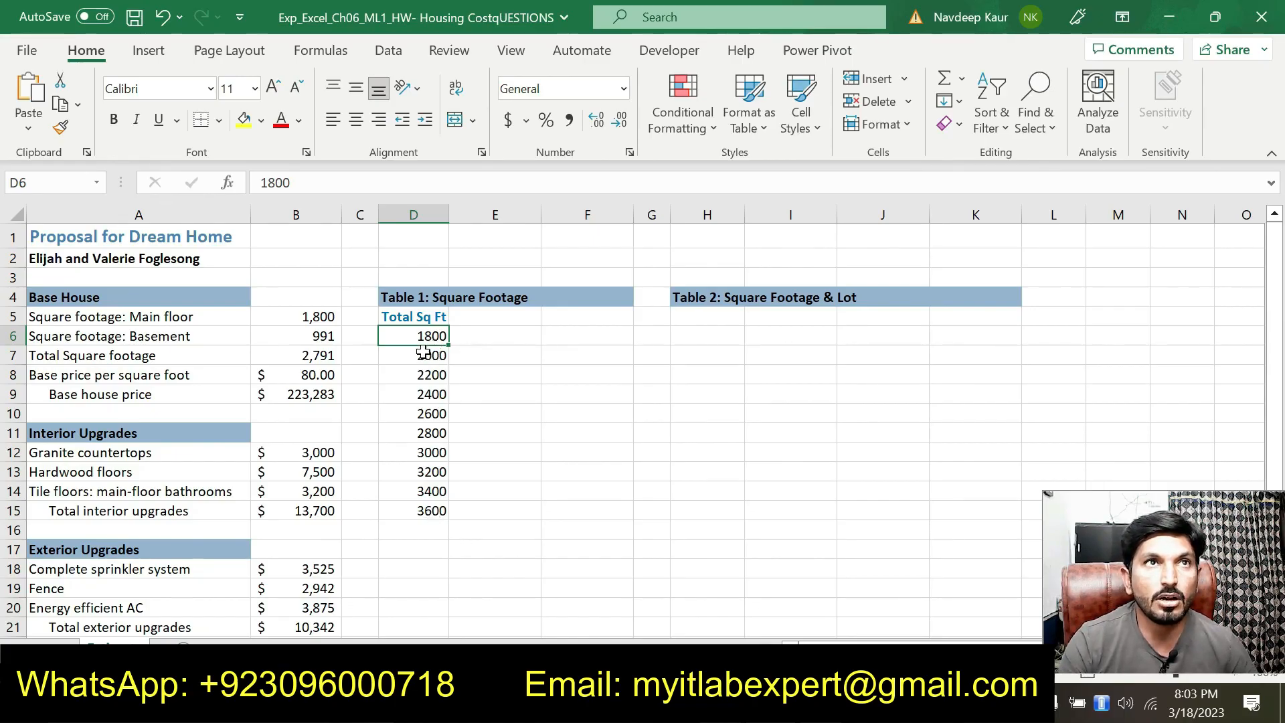
Step: Format the square footage series in D6:D15 with a blue font and Comma Style with zero decimal places, checking the Word instruction
drag(423, 337, 424, 505)
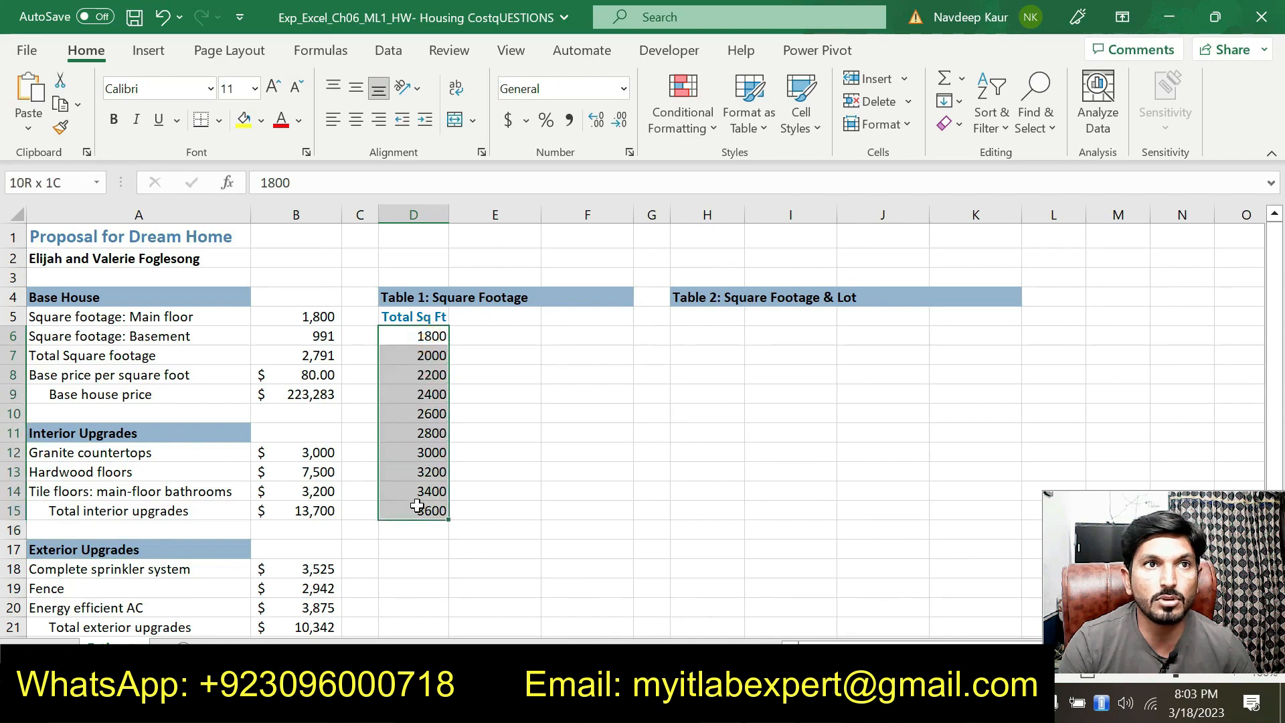
click(299, 120)
click(405, 336)
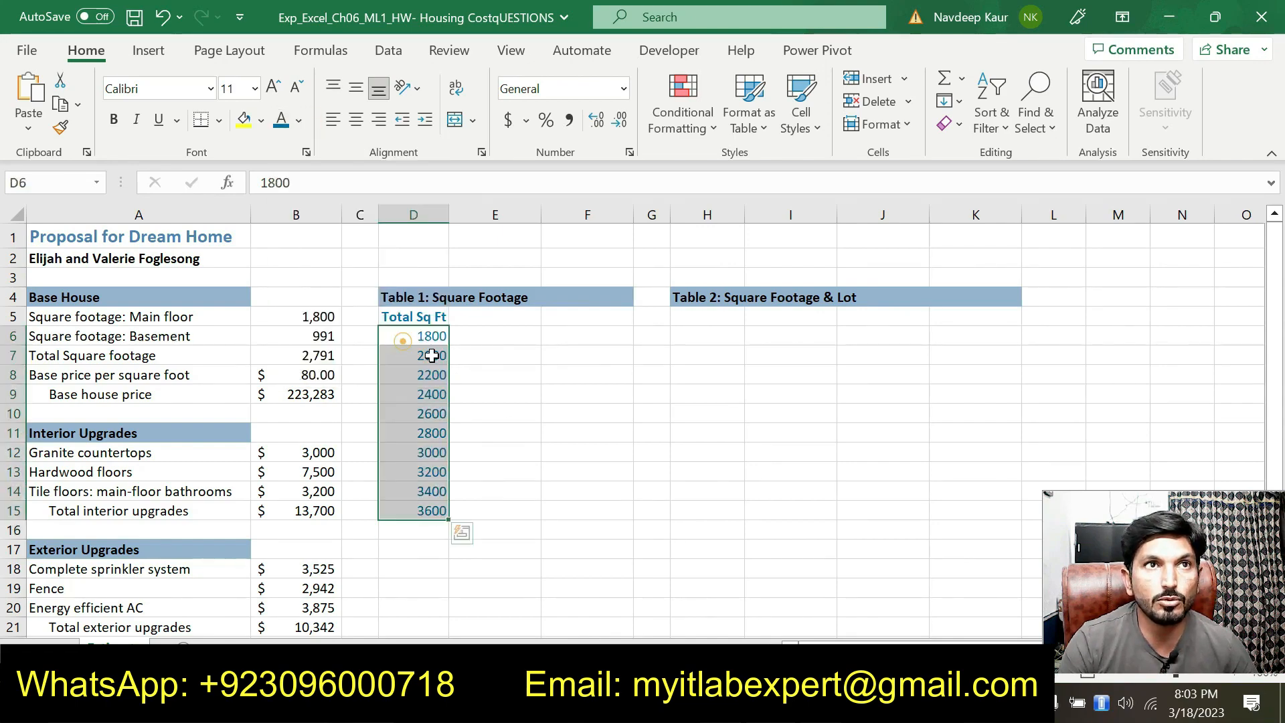
key(alt+Tab)
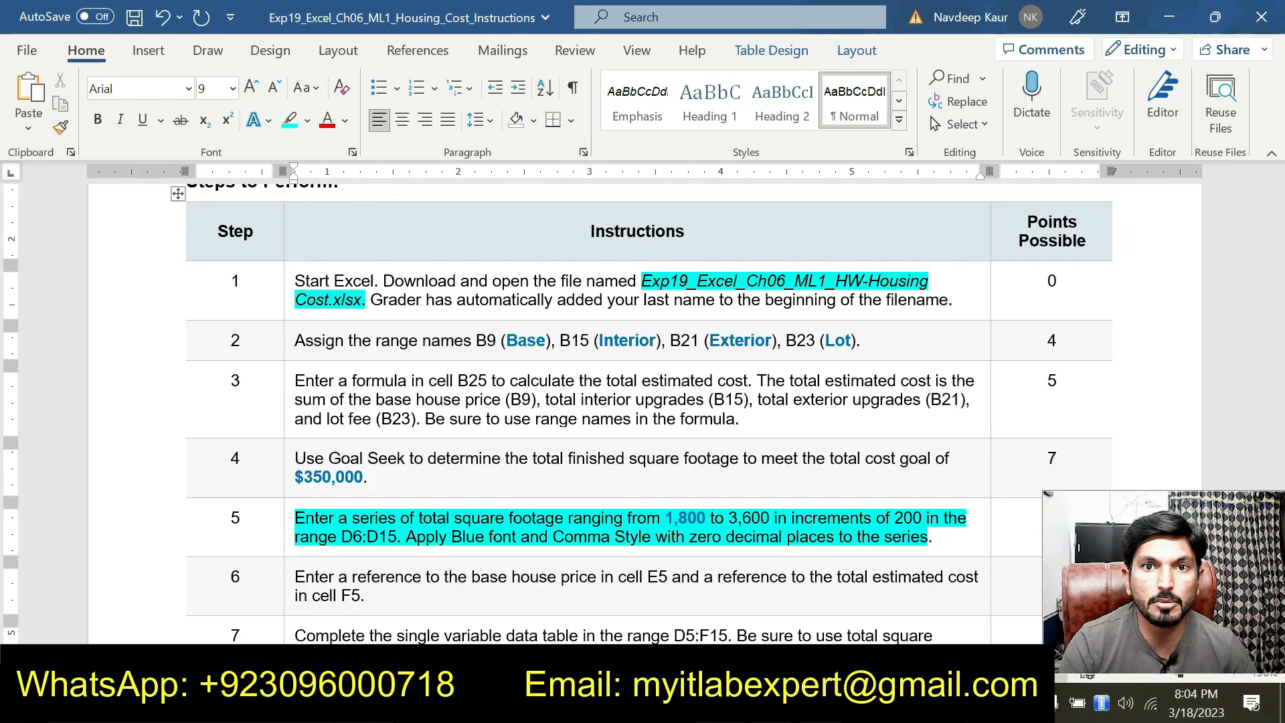
key(alt+Tab)
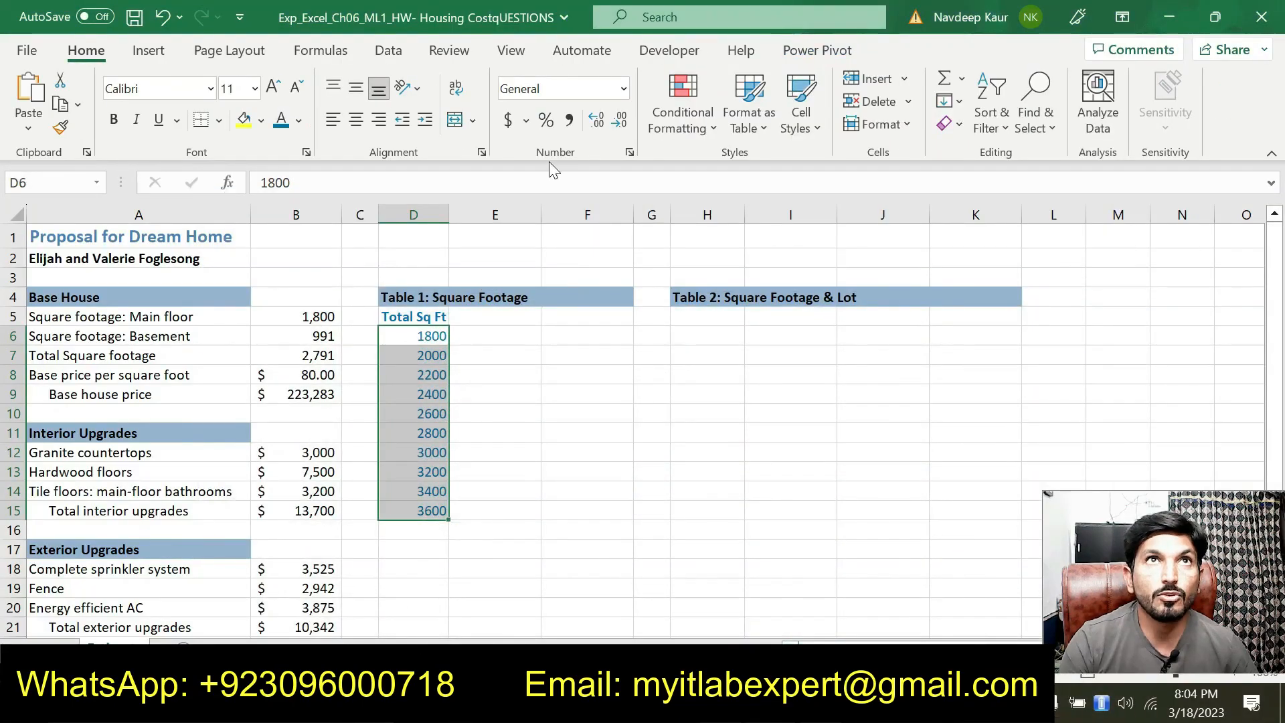
click(563, 121)
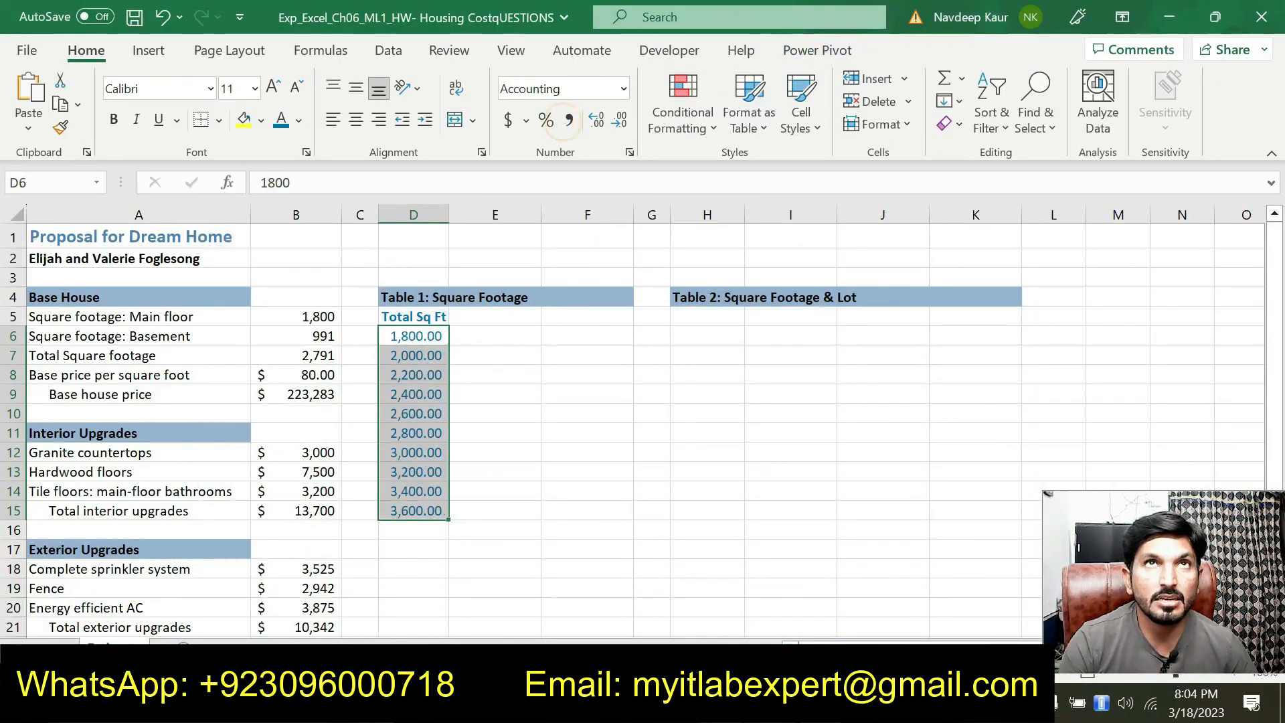
click(617, 121)
click(617, 121)
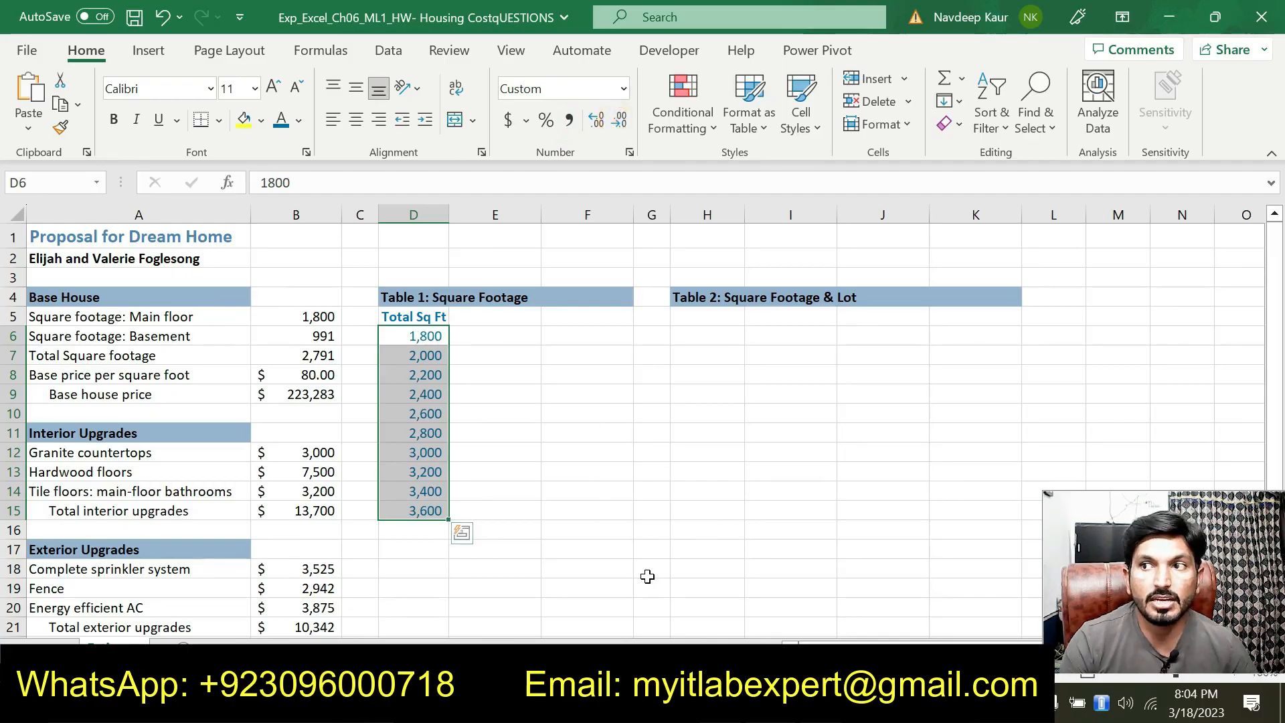
Step: Switch to the Word instructions and remove the turquoise highlight from the step 5 series text
key(alt+Tab)
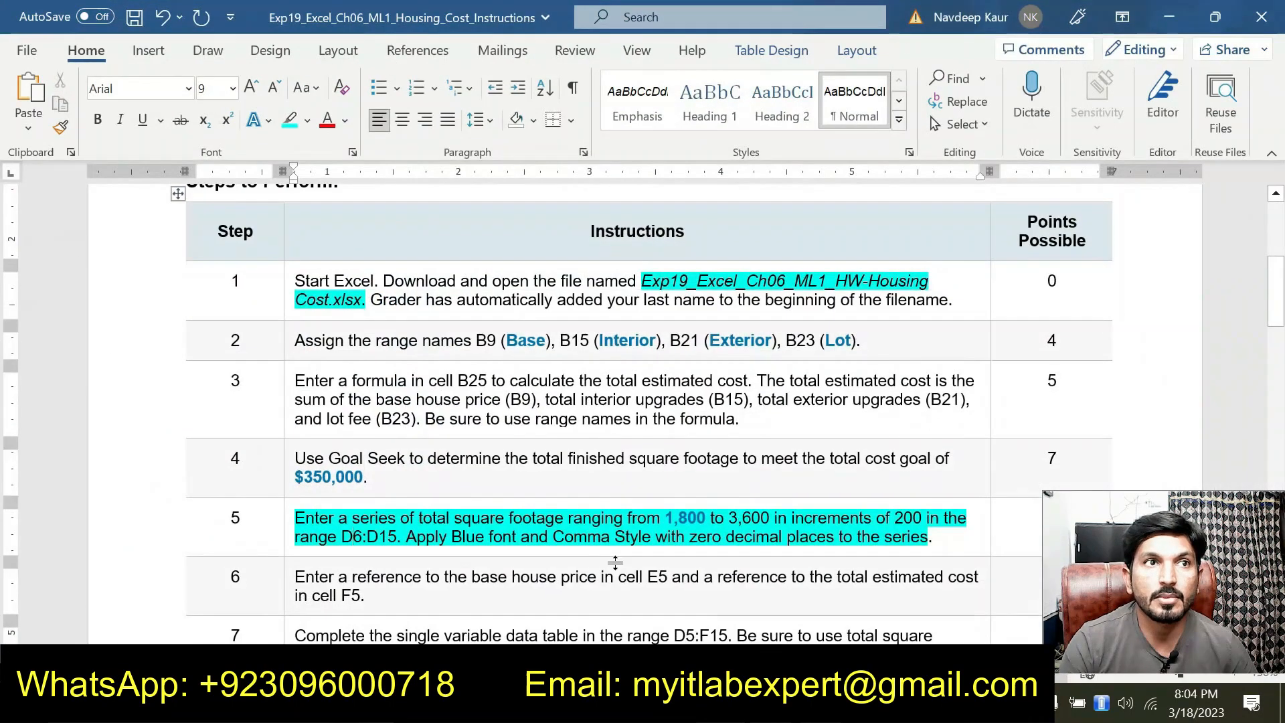
scroll(616, 562, down, 2)
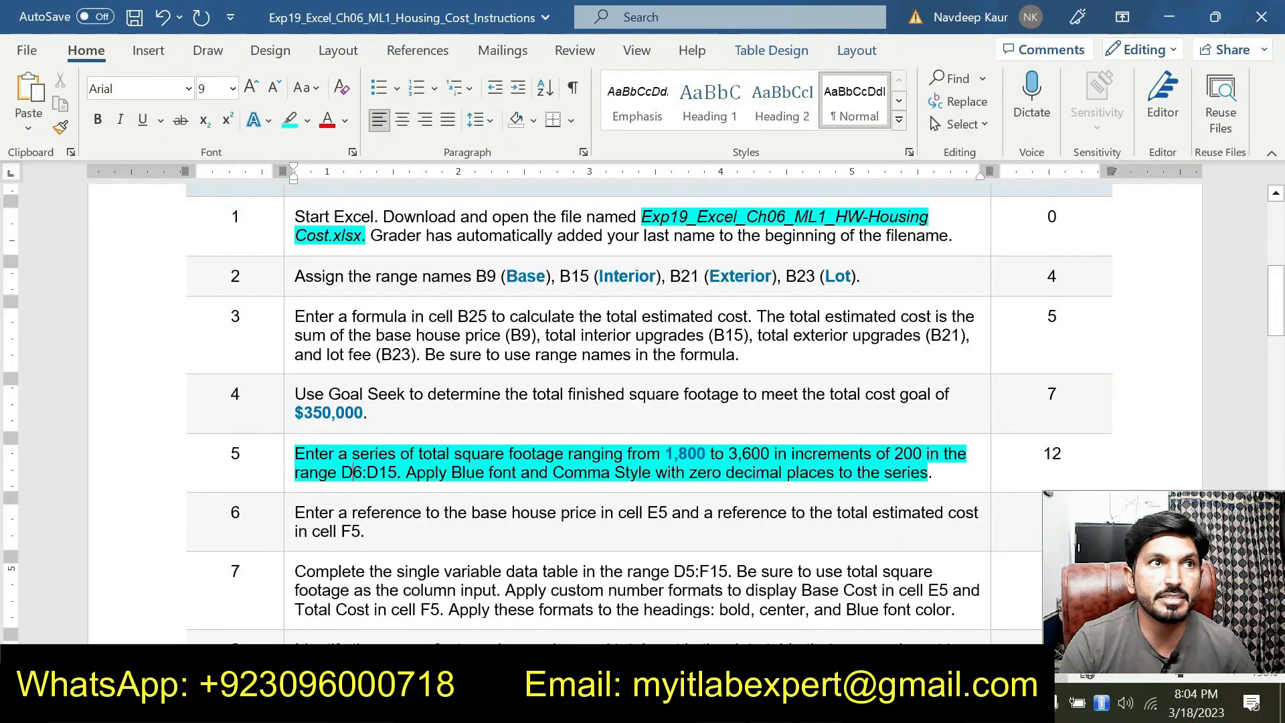
drag(293, 453, 928, 473)
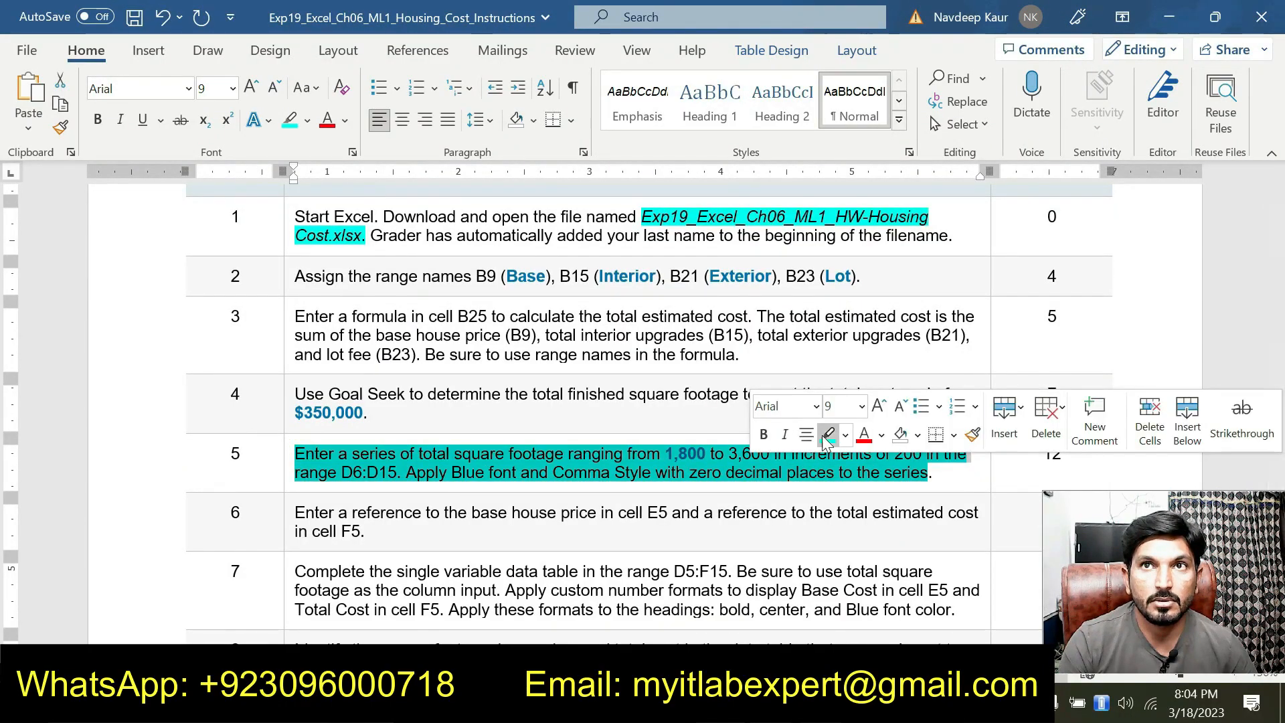
click(823, 462)
scroll(823, 462, down, 2)
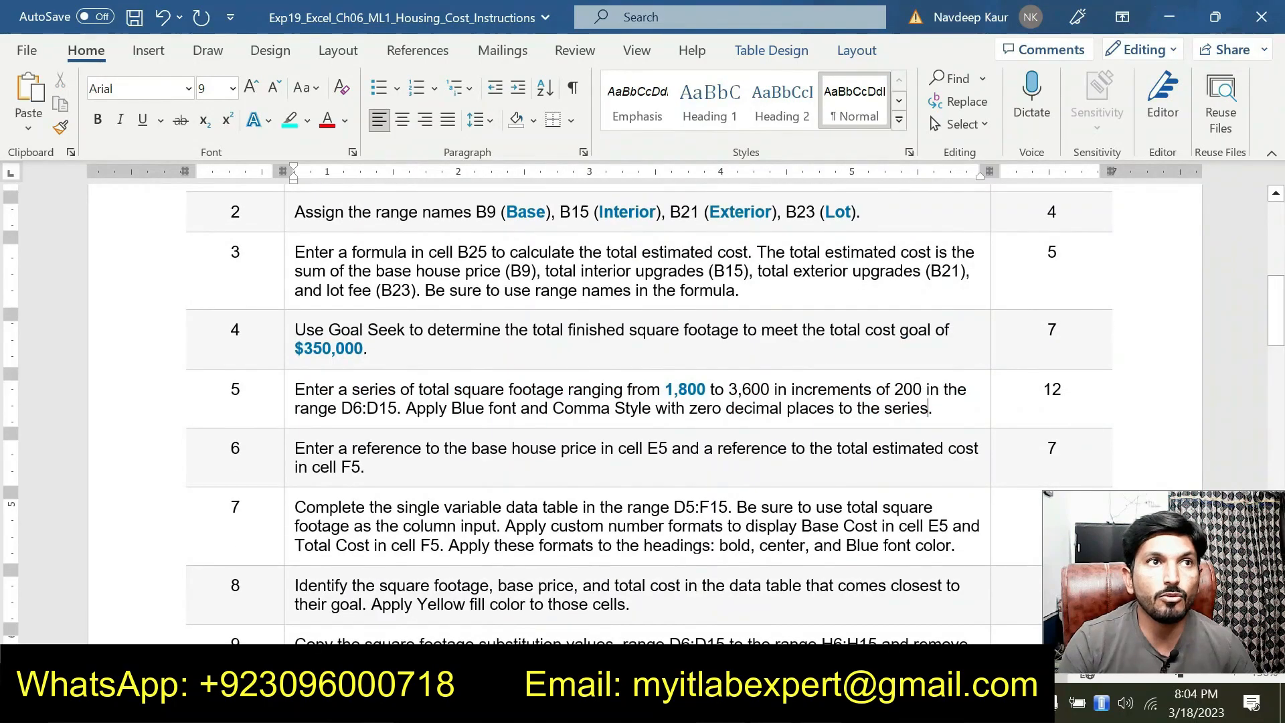
Step: Highlight the step 6 instruction about the E5 and F5 references in turquoise and select its cell reference E5
click(299, 450)
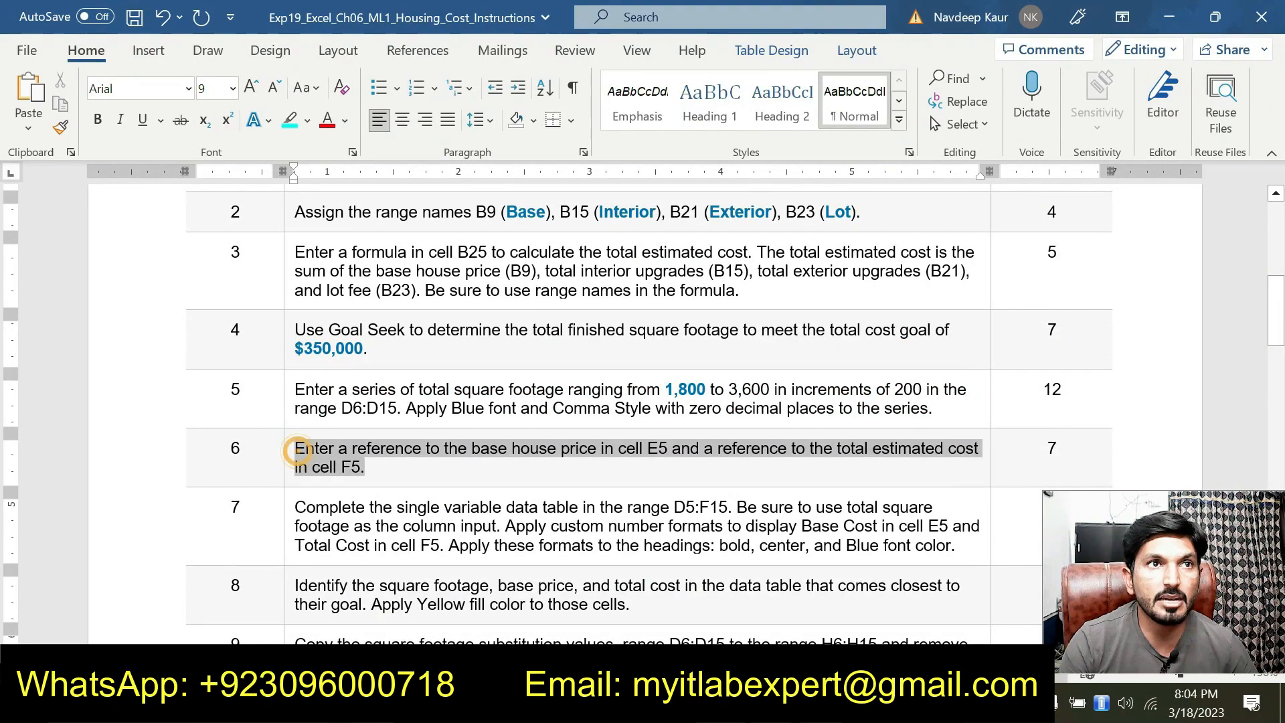
click(463, 446)
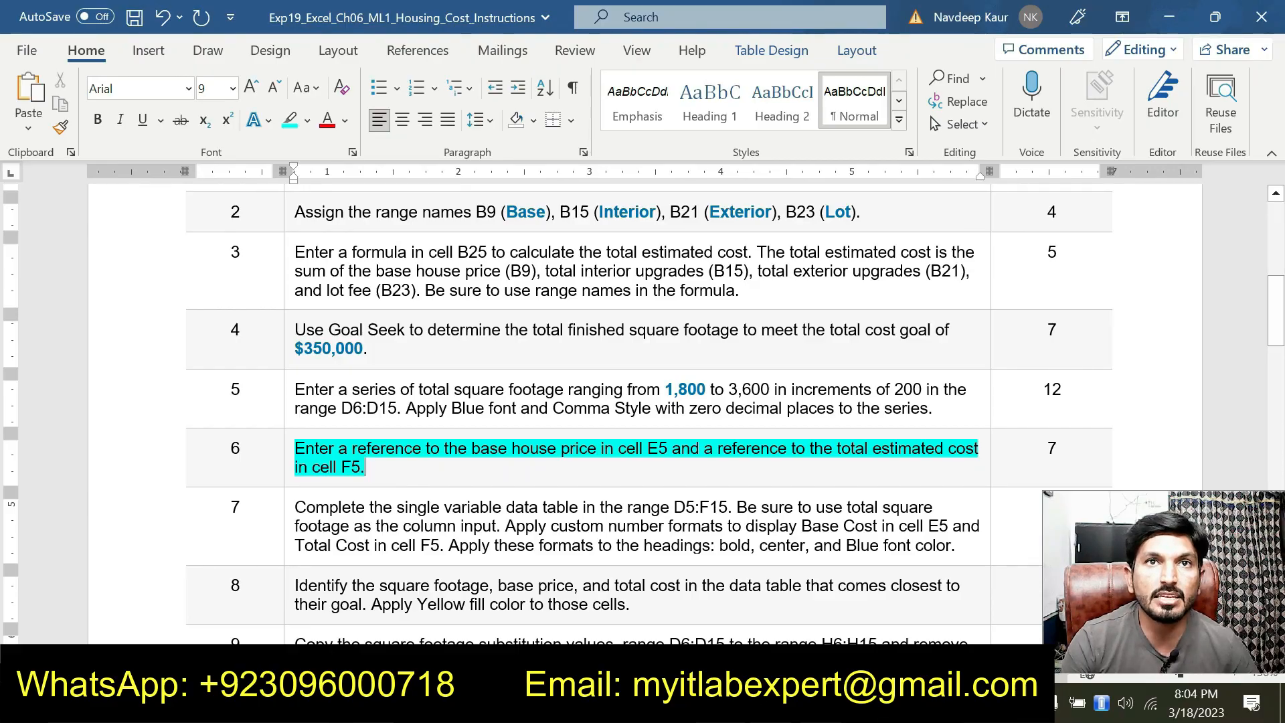
double_click(656, 449)
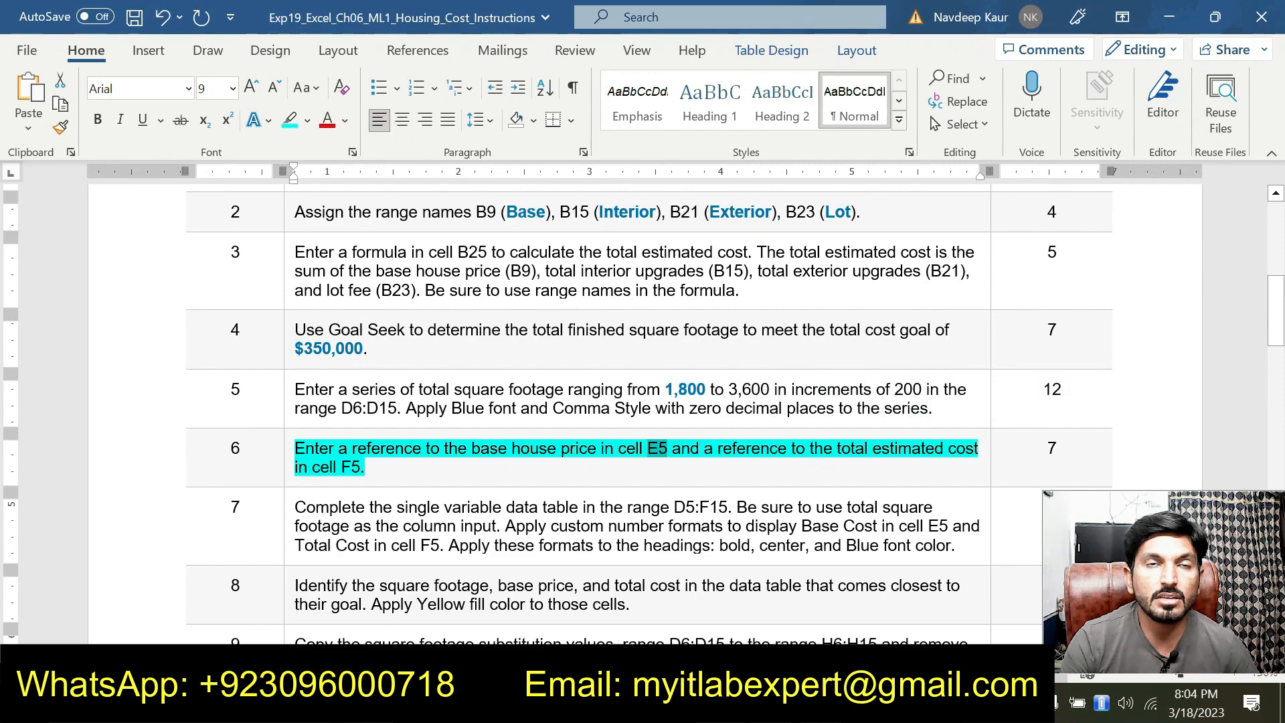
Step: Switch to Excel and enter a reference to the base house price in cell E5 with the formula =Base
key(alt+Tab)
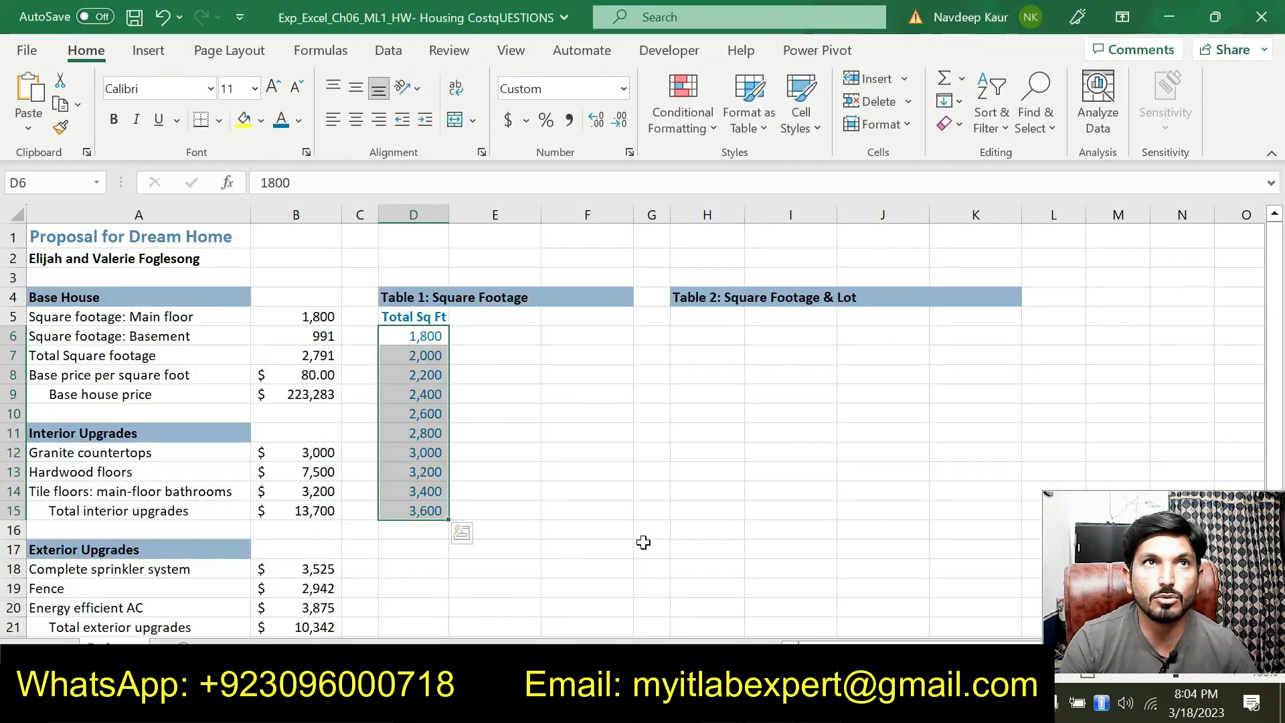
click(488, 316)
text(=)
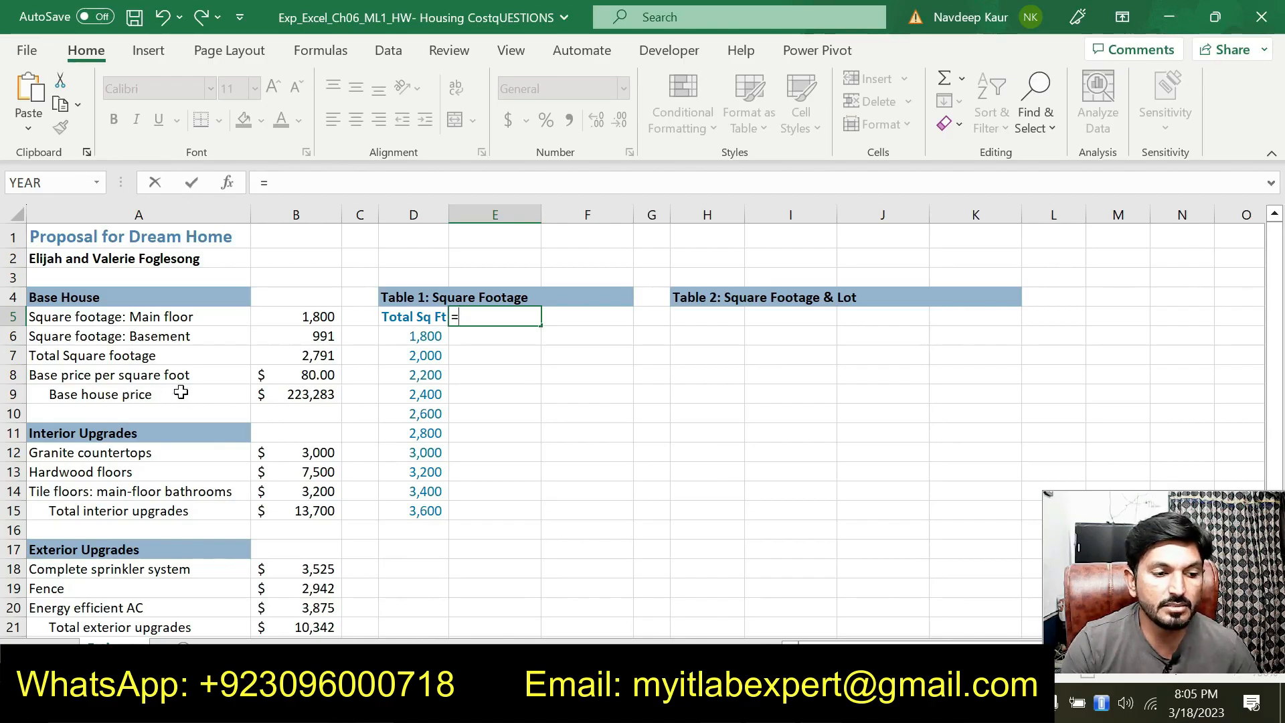
click(303, 396)
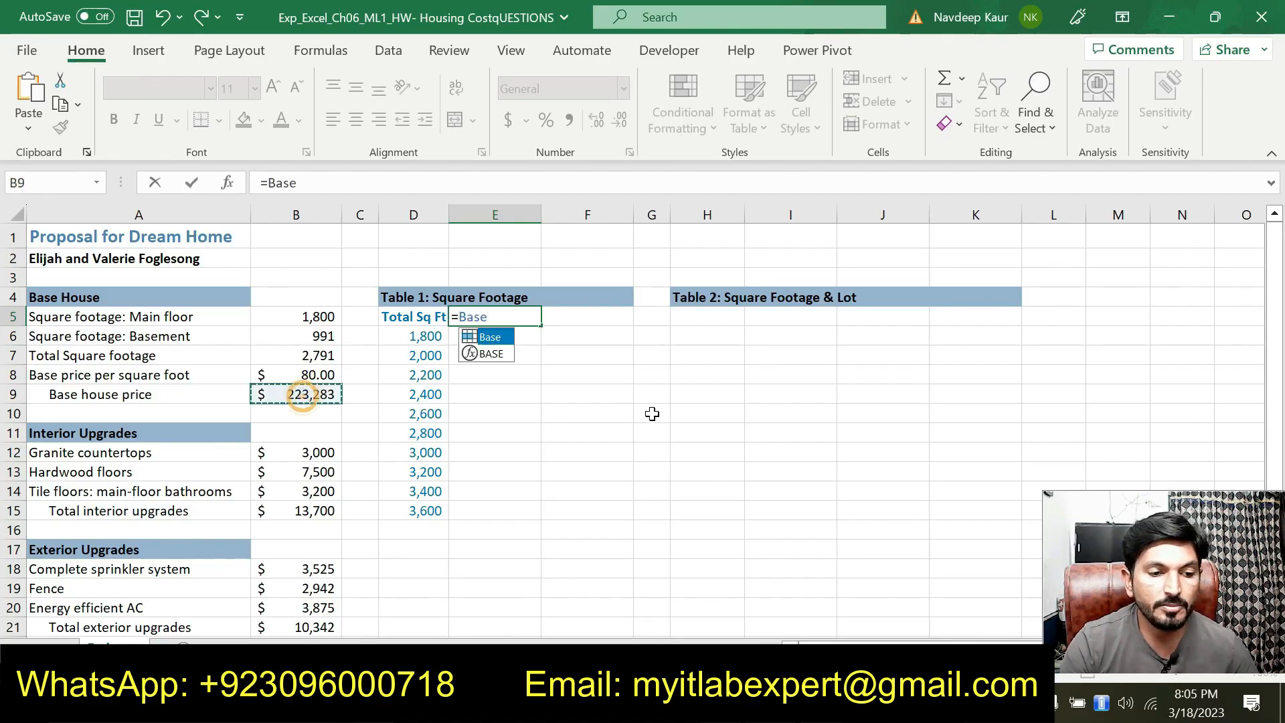
key(Return)
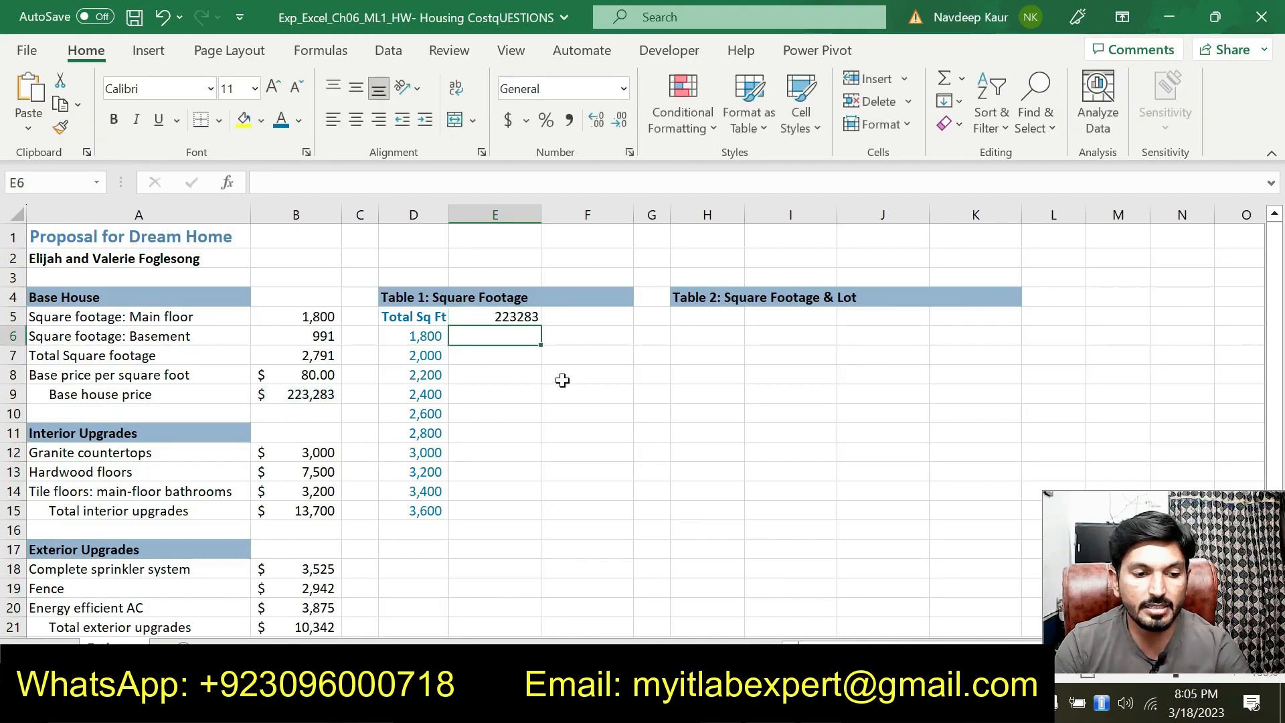
Step: Recheck step 6 in Word, then enter the formula =B25 in cell F5 to reference the total estimated cost
click(573, 315)
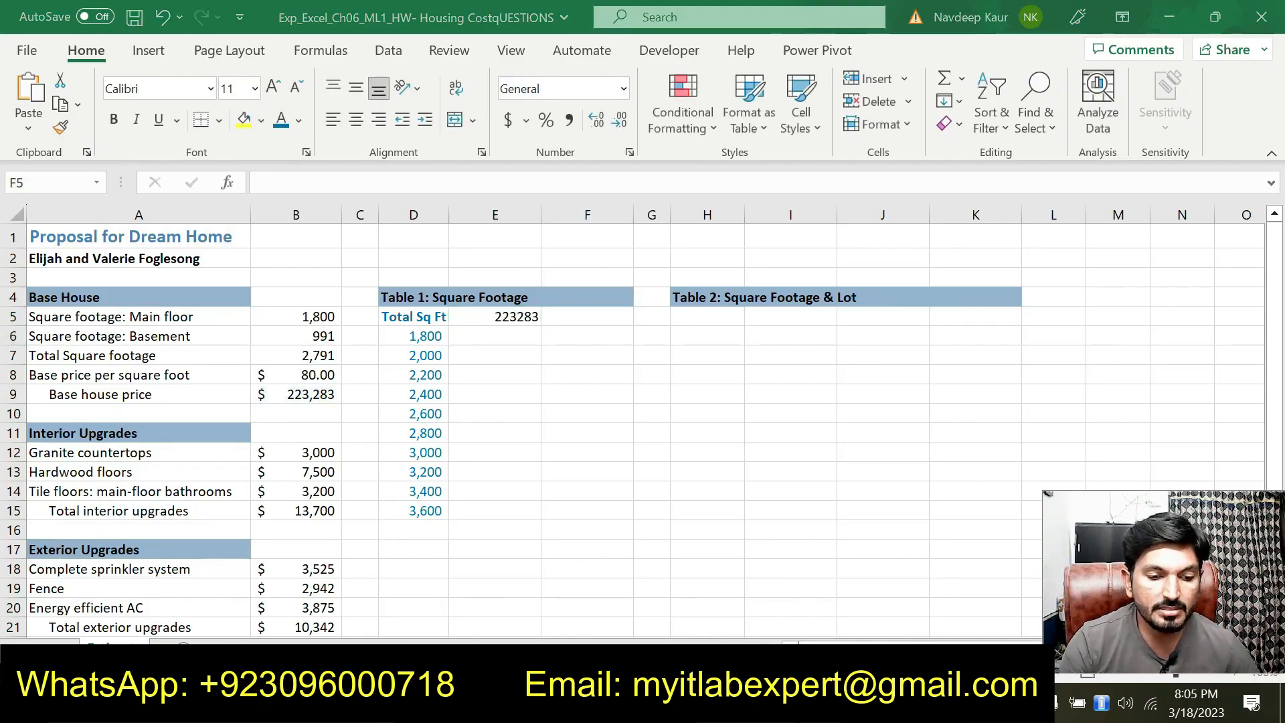
key(alt+Tab)
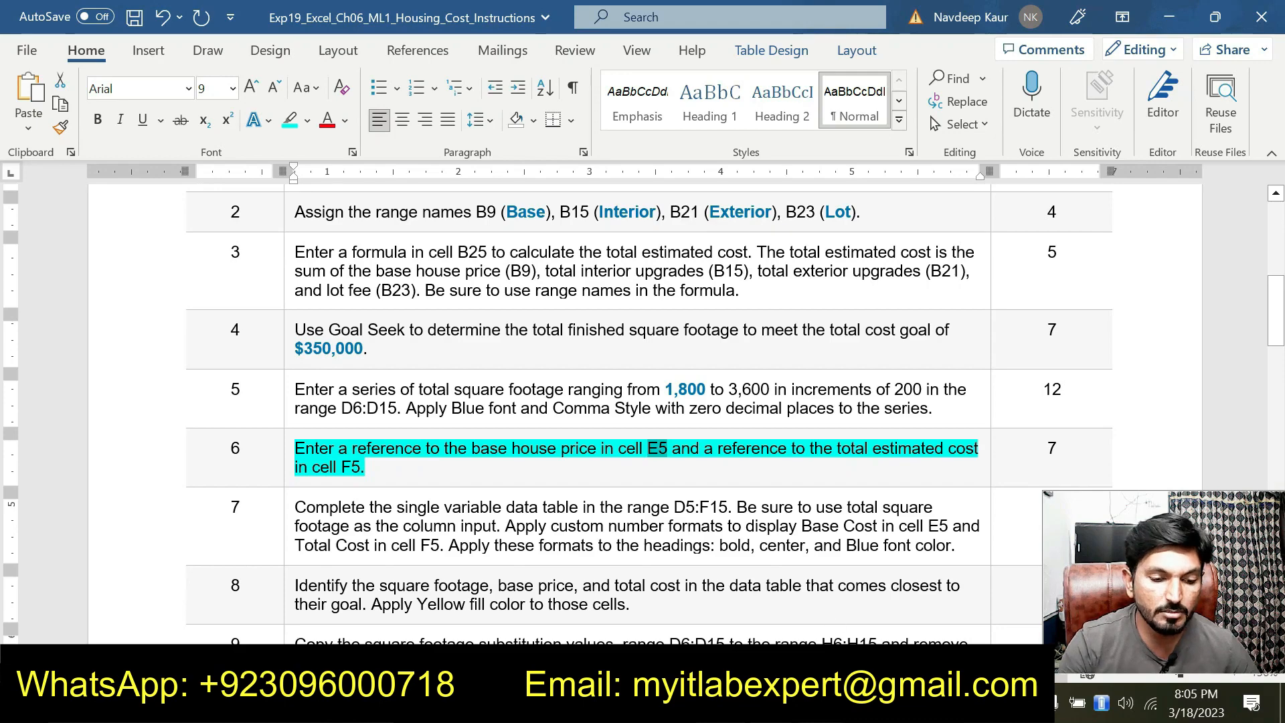
key(alt+Tab)
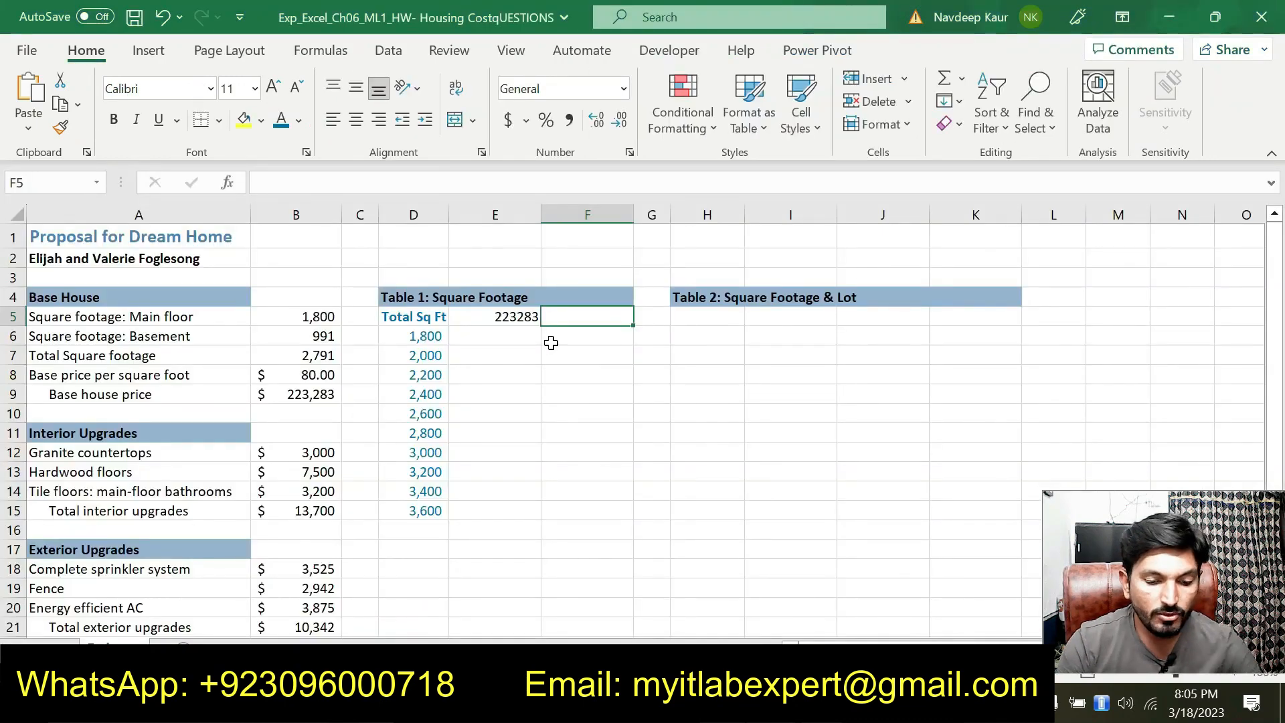
text(=)
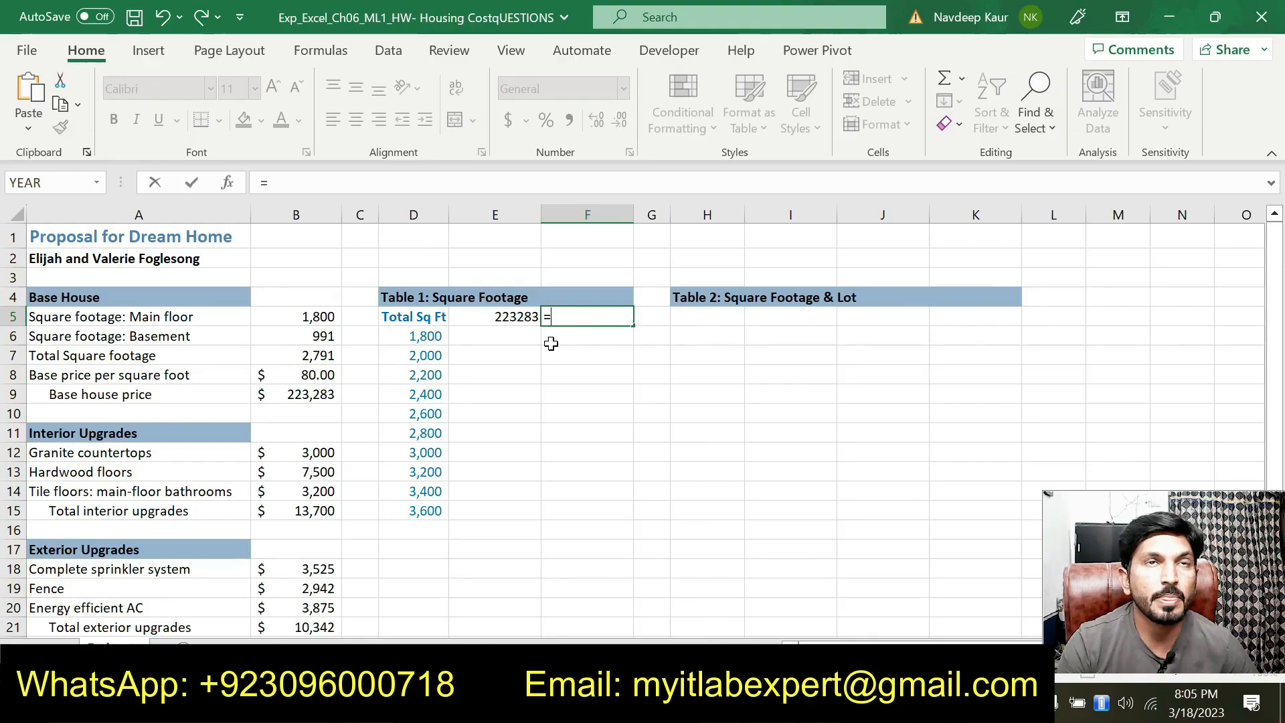
scroll(318, 543, down, 3)
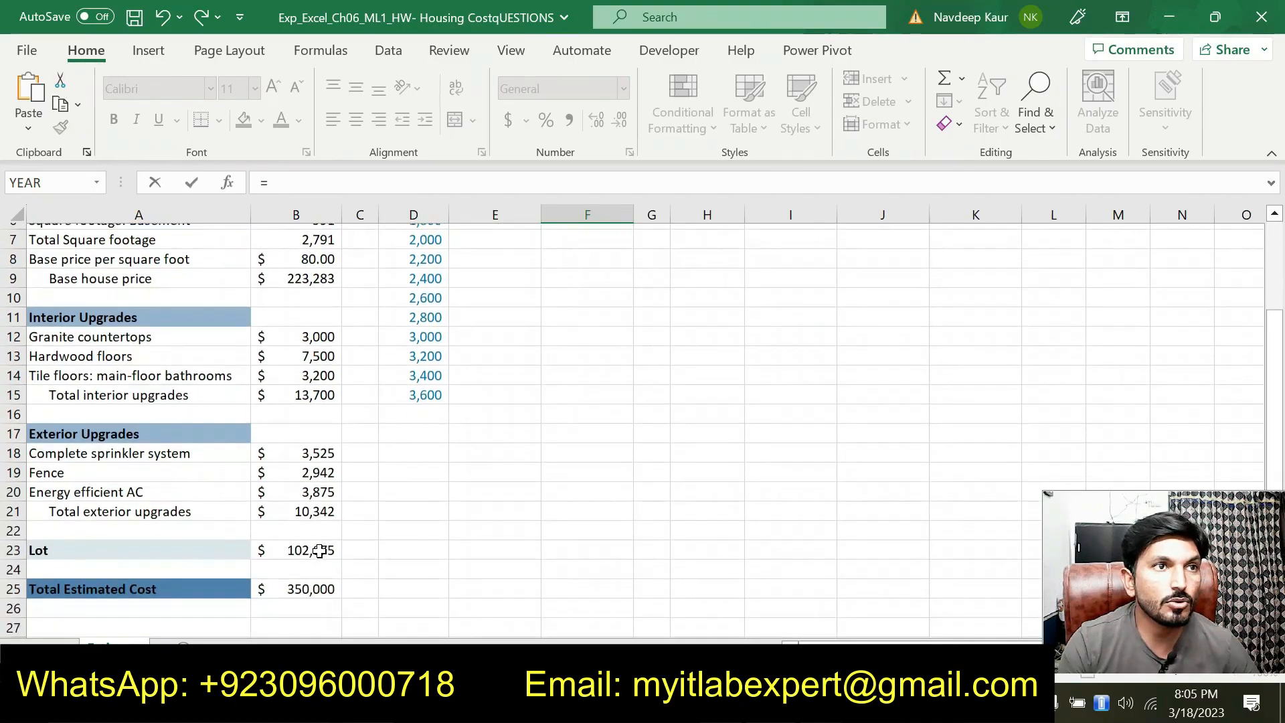
click(315, 530)
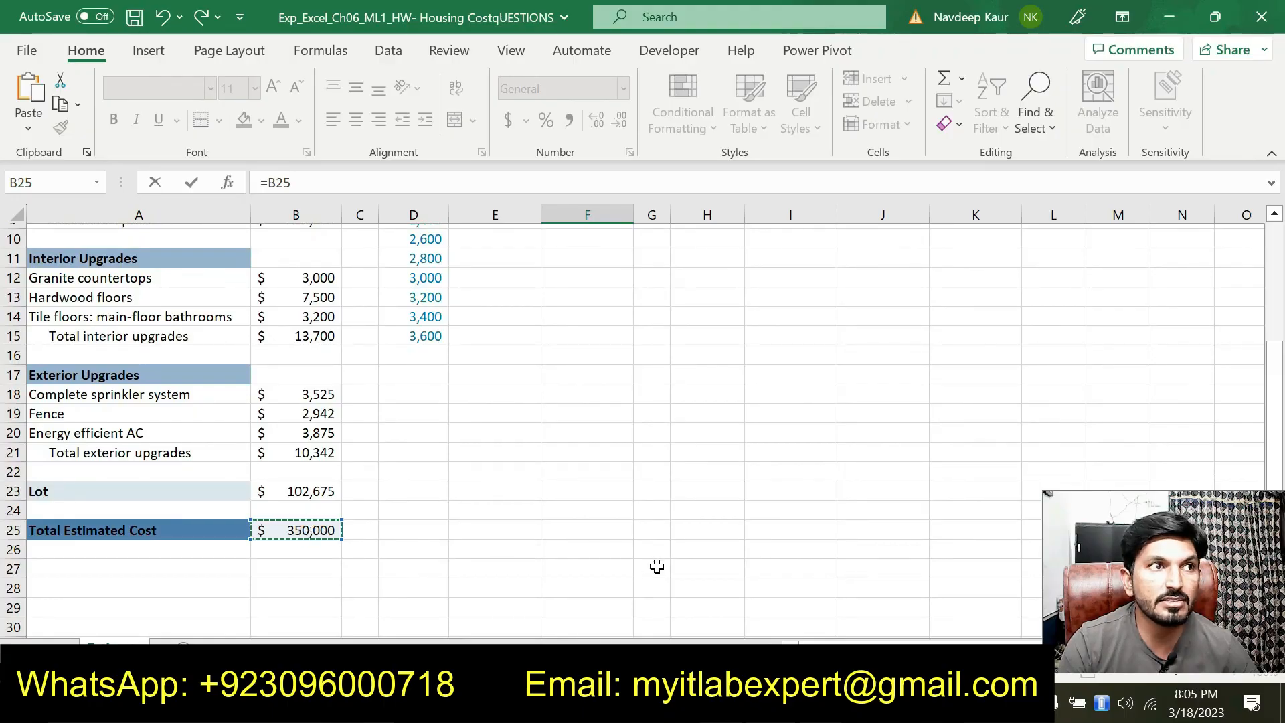
scroll(657, 567, up, 3)
key(Return)
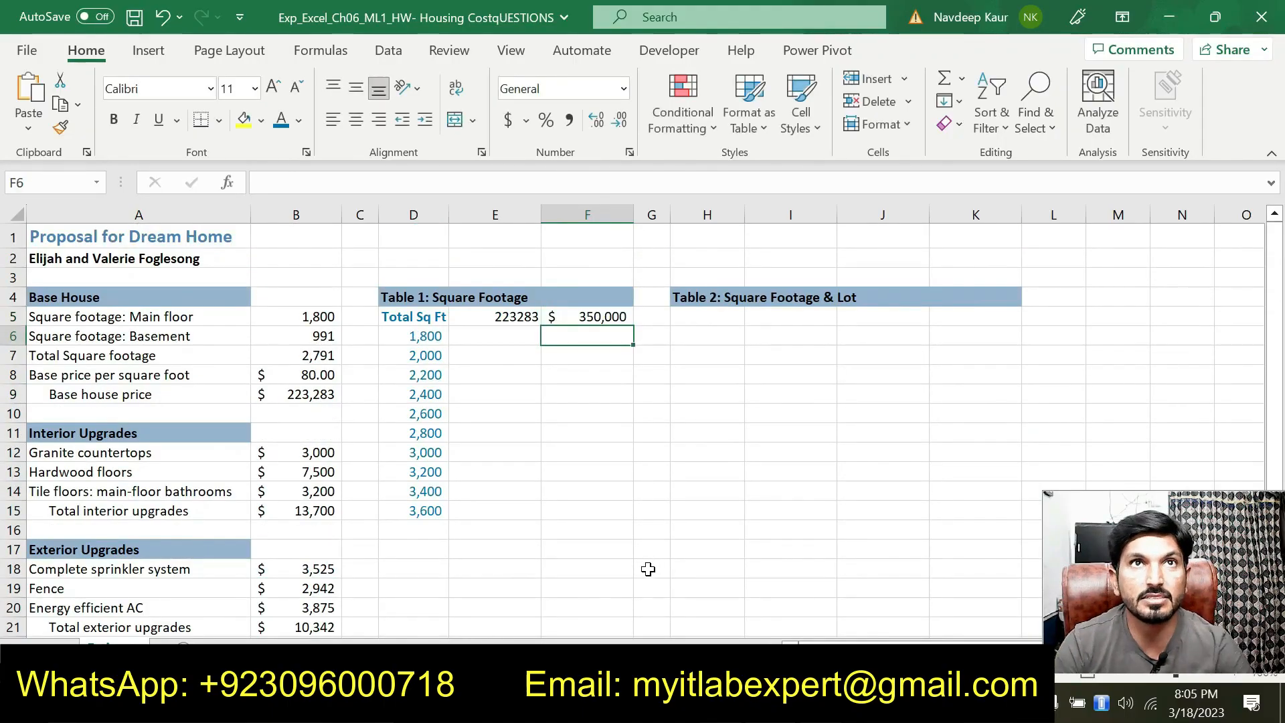
Step: Switch to the Word instructions and remove the turquoise highlight from the step 6 cell reference text
key(alt+Tab)
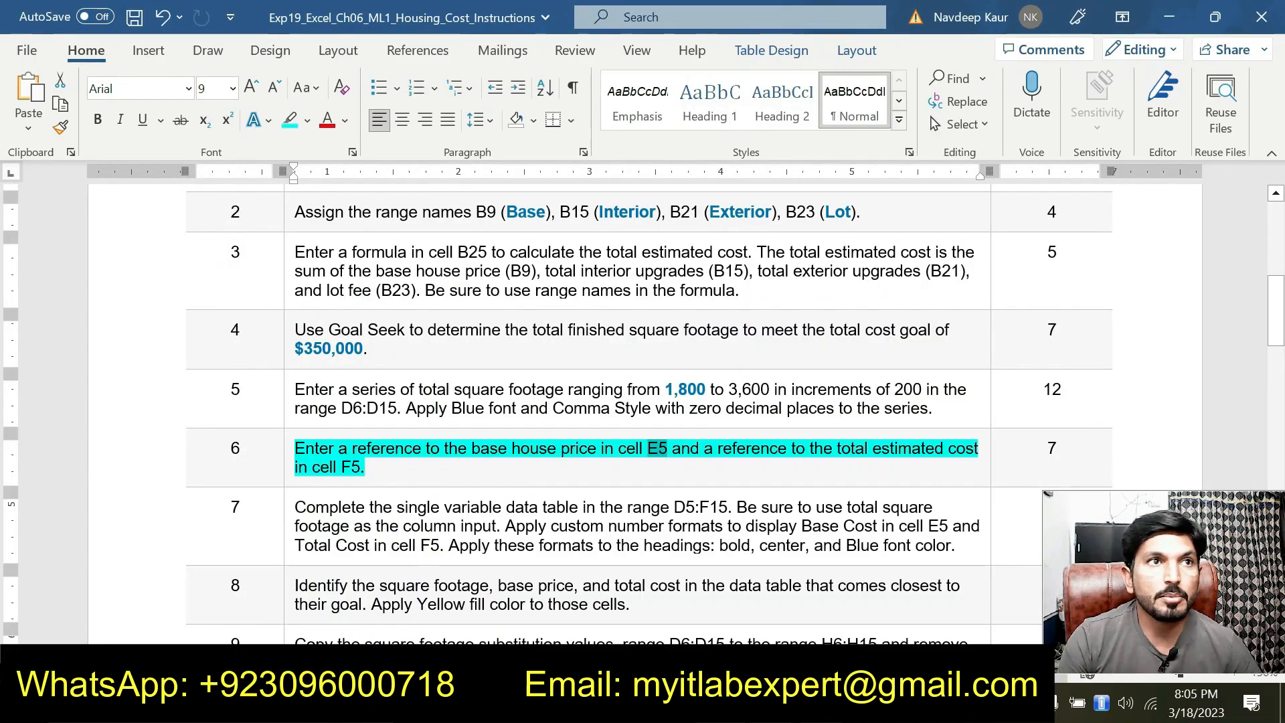
drag(365, 466, 335, 447)
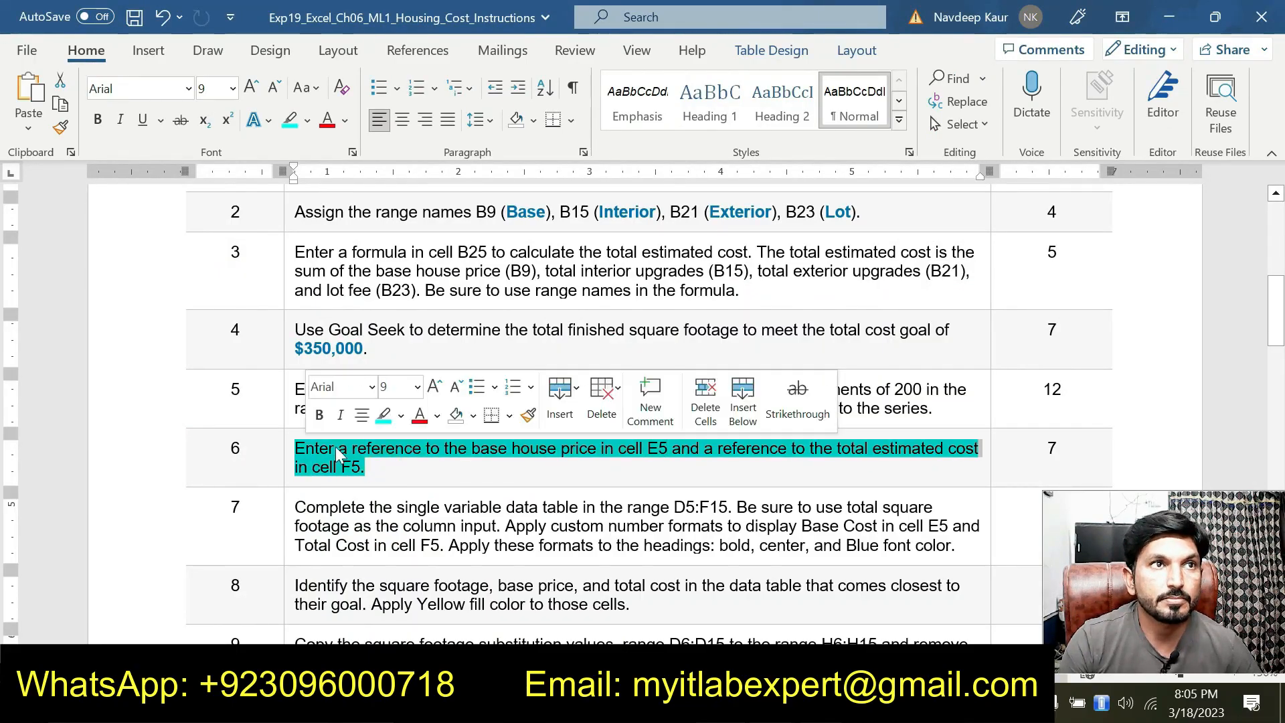
key(Left)
scroll(368, 434, up, 2)
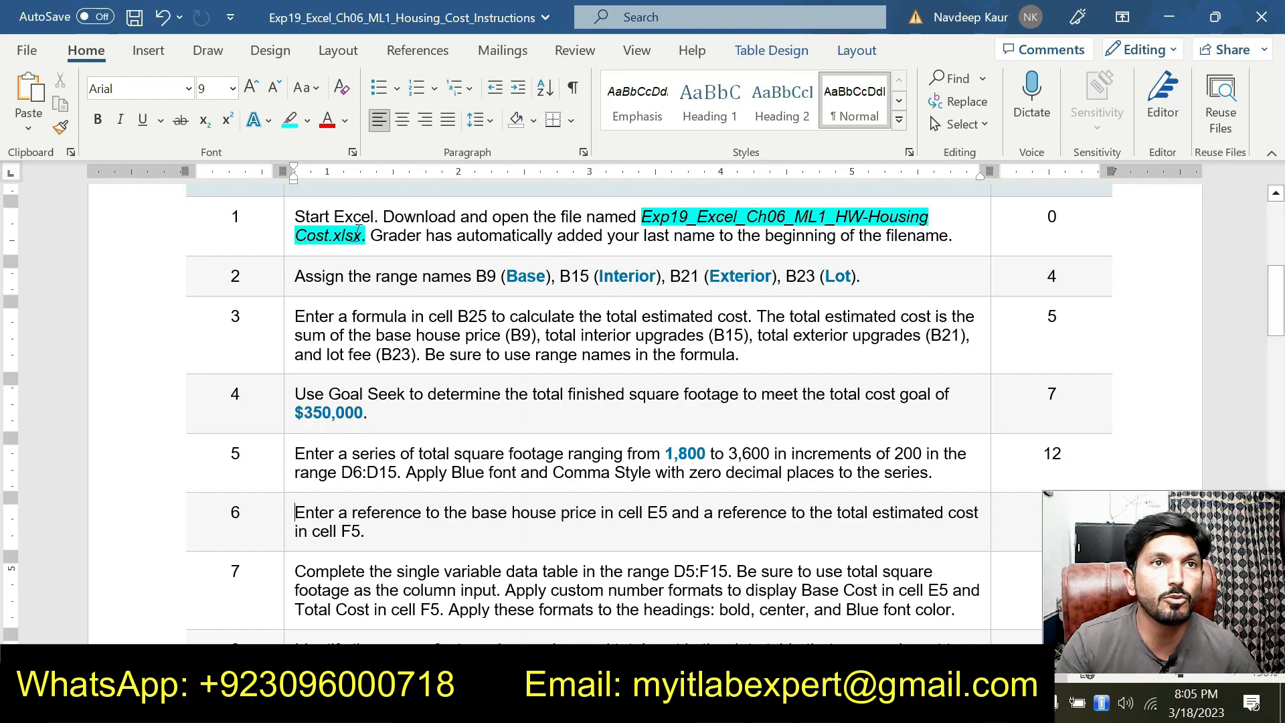
Step: Highlight the step 7 data table instruction in turquoise and copy its range reference D5:F15
scroll(642, 401, down, 3)
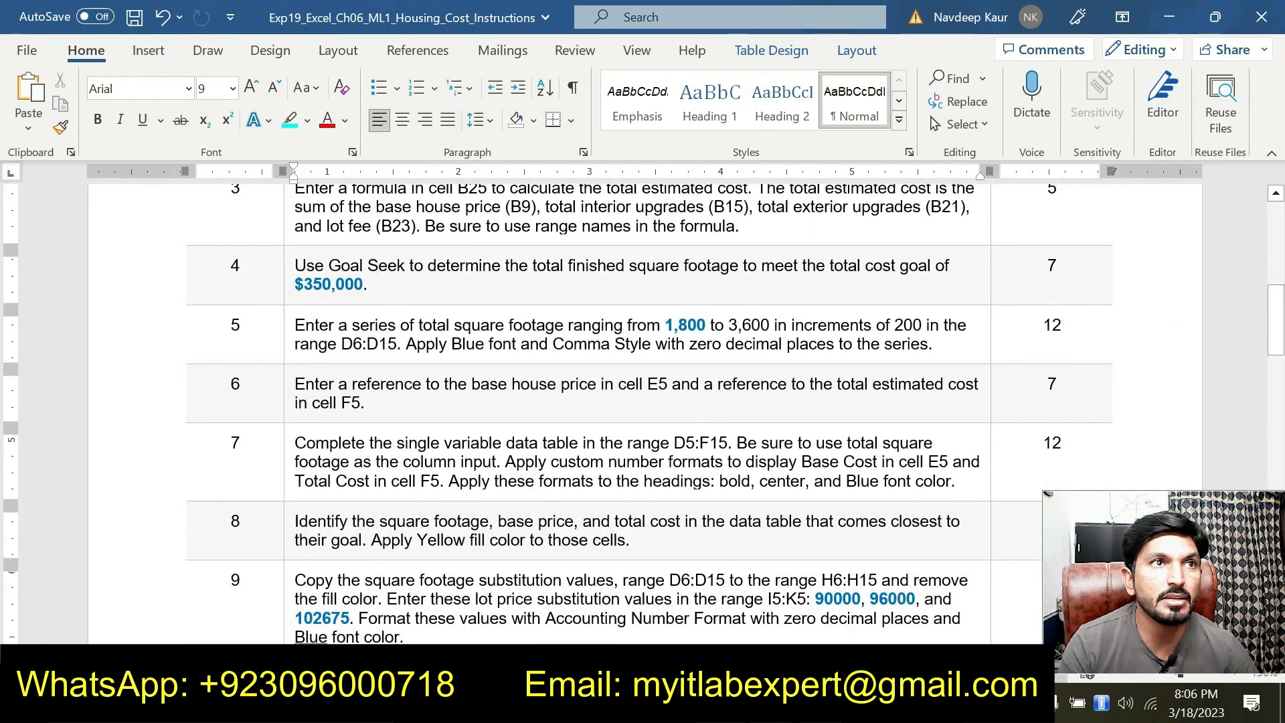
drag(295, 442, 955, 481)
click(828, 457)
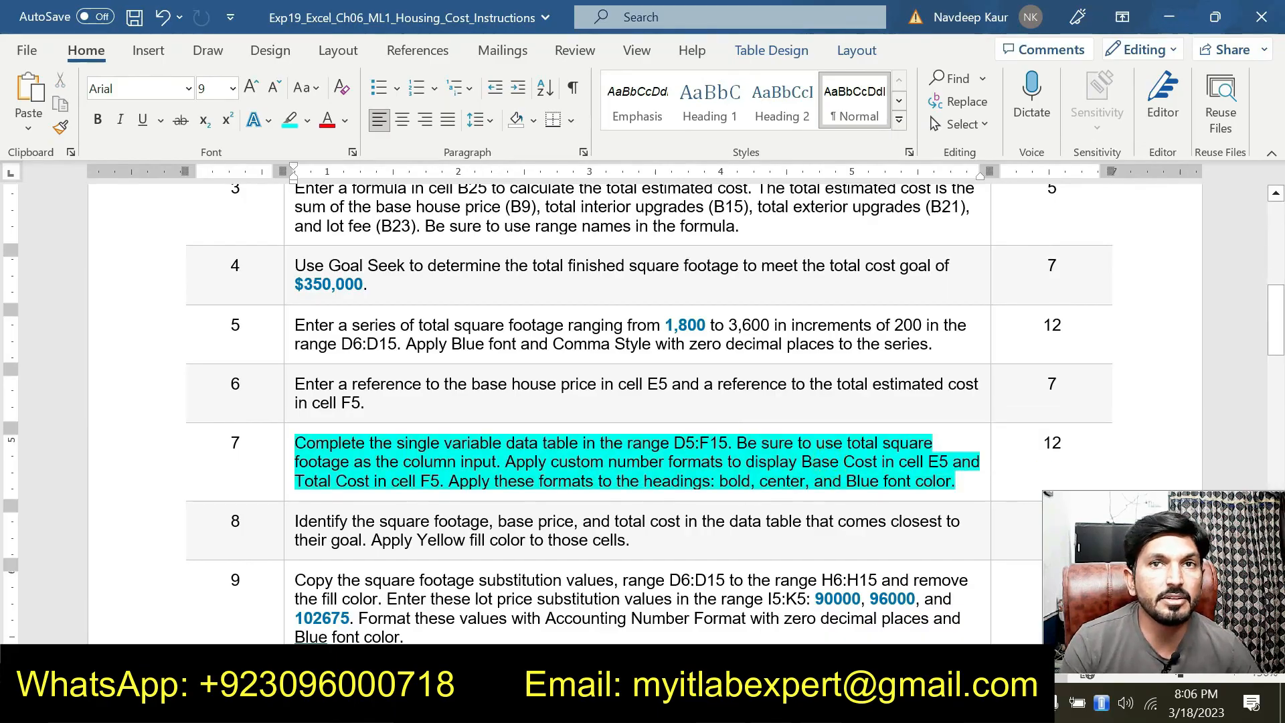
scroll(642, 402, down, 1)
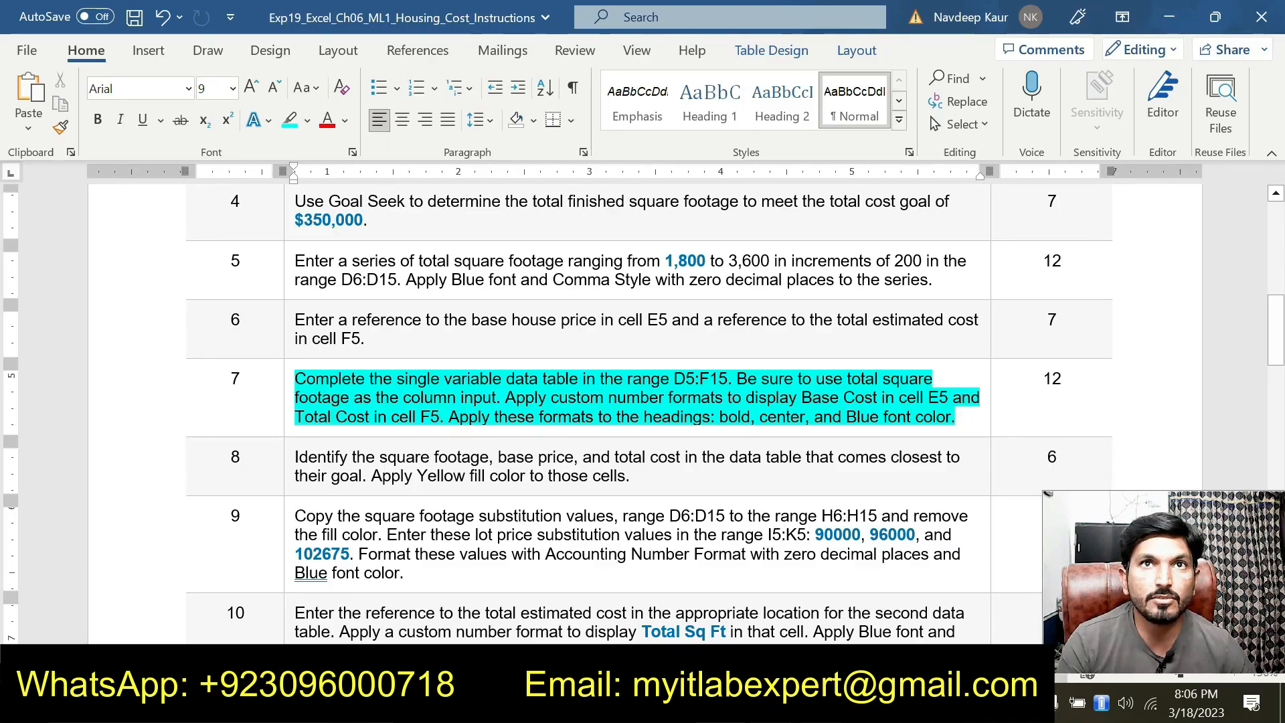
drag(673, 377, 727, 379)
key(ctrl+c)
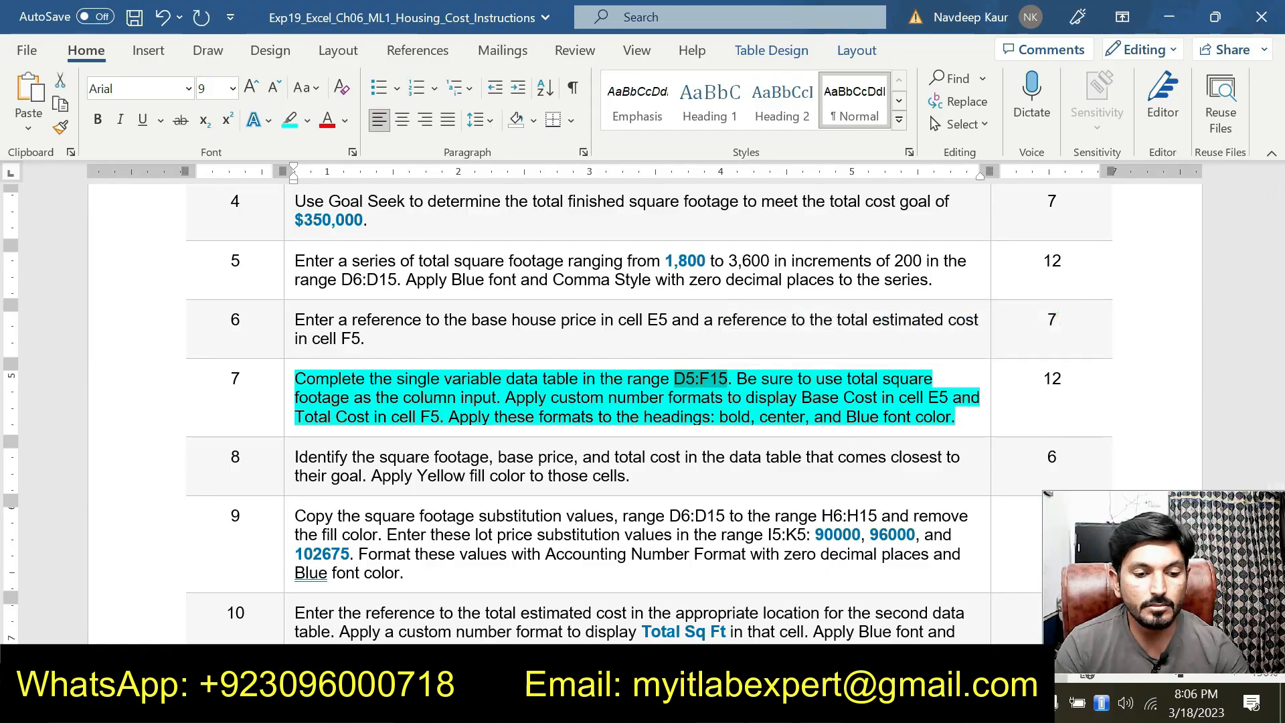
Step: Switch to Excel, select the range D5:F15 and open the What-If Analysis Data Table dialog for it
key(alt+Tab)
click(27, 182)
key(ctrl+v)
key(Return)
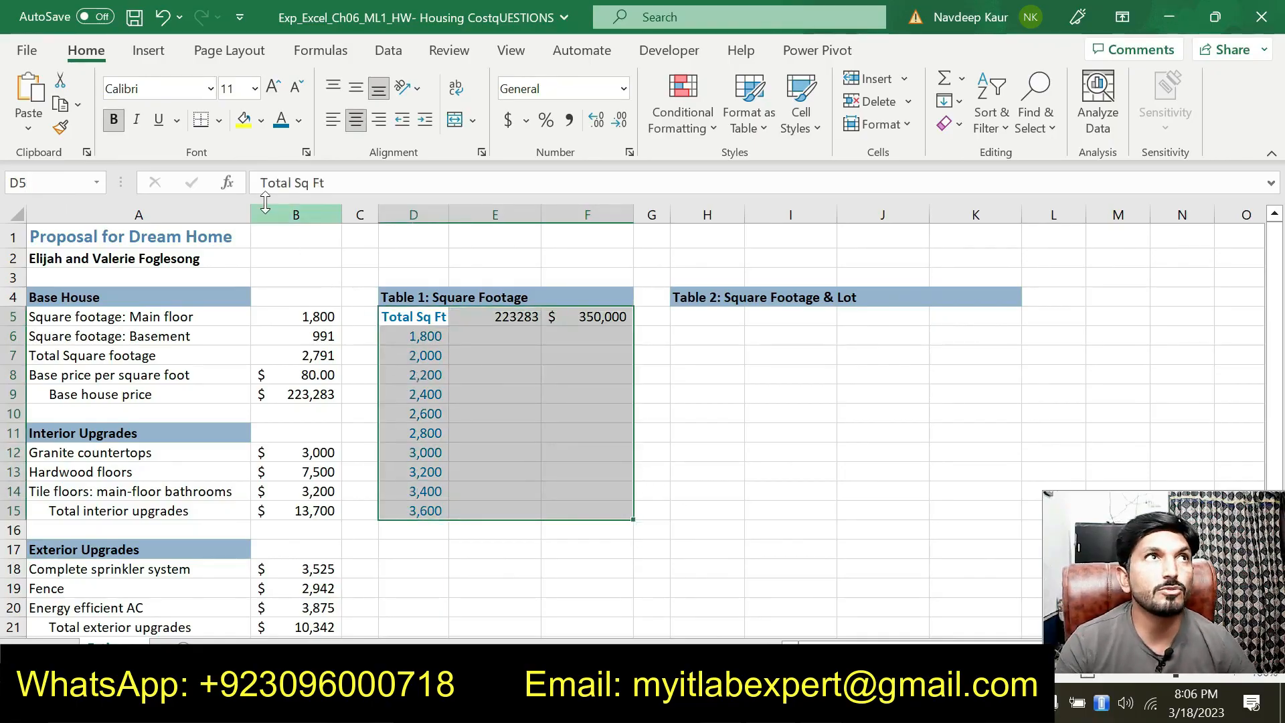
click(390, 54)
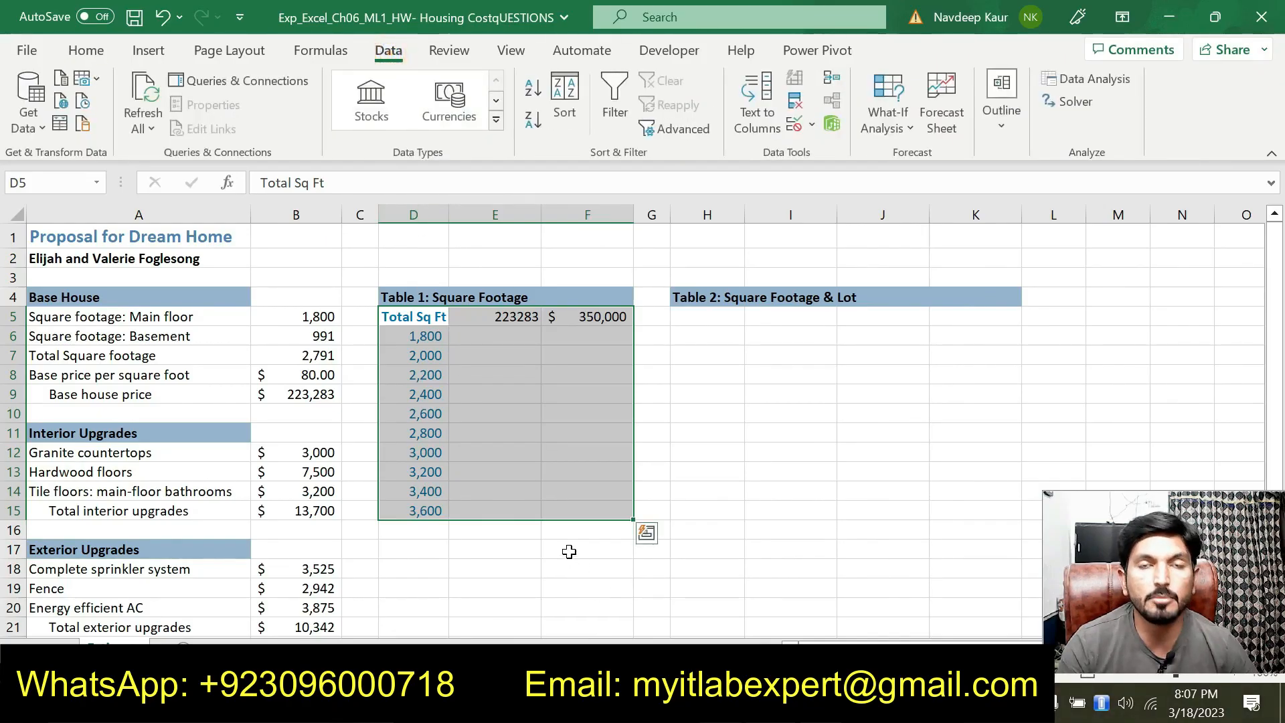
click(897, 130)
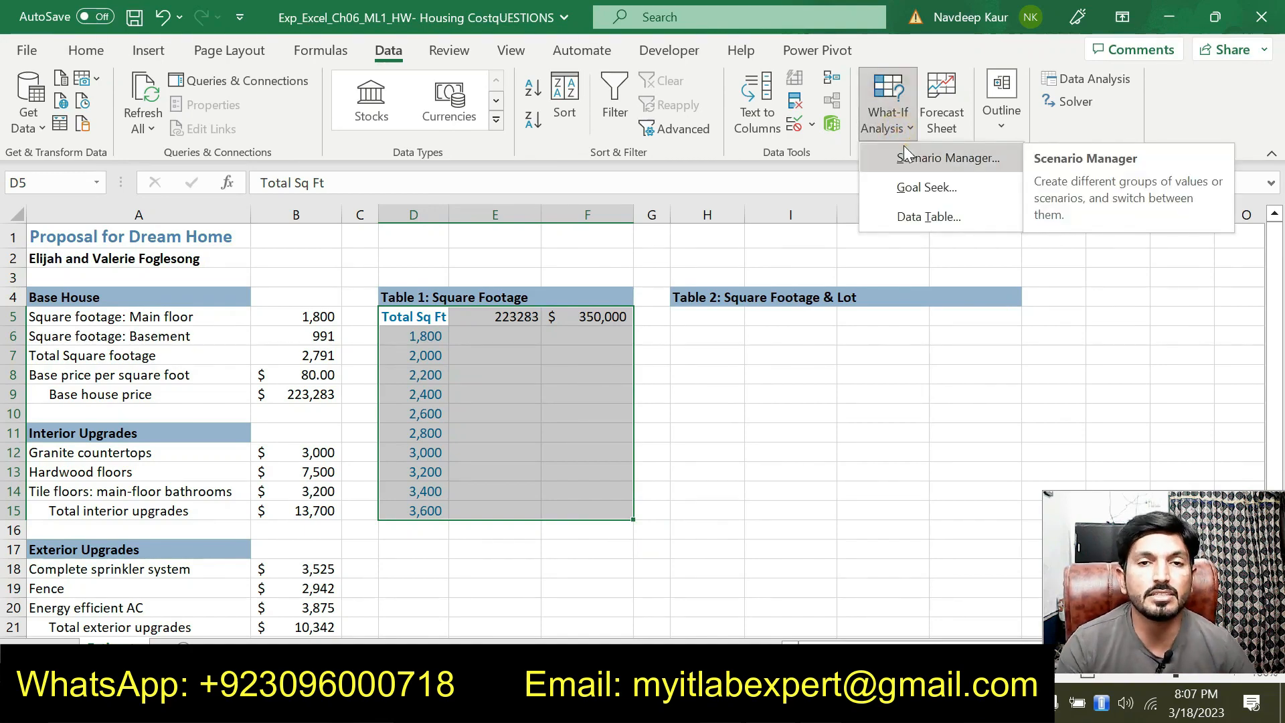
click(914, 217)
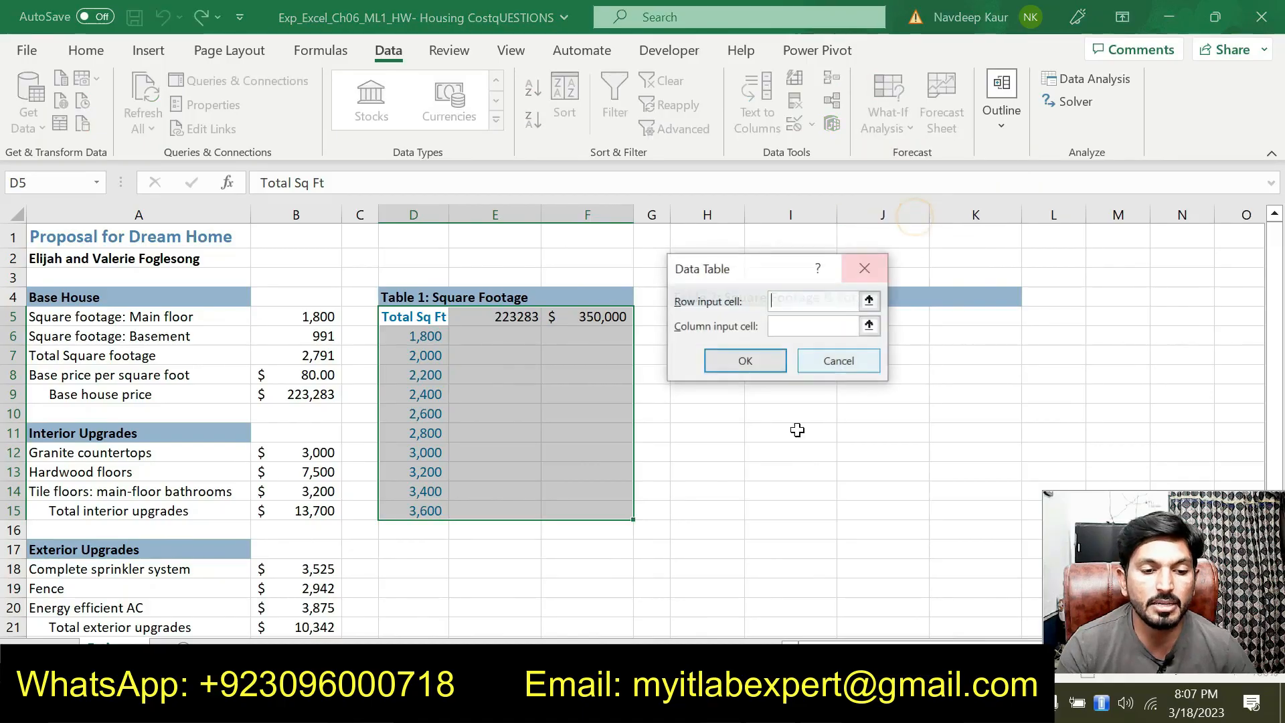
Step: Check the column input requirement in Word, then create the one-variable data table in Excel with total square footage cell $B$7 as column input
key(alt+Tab)
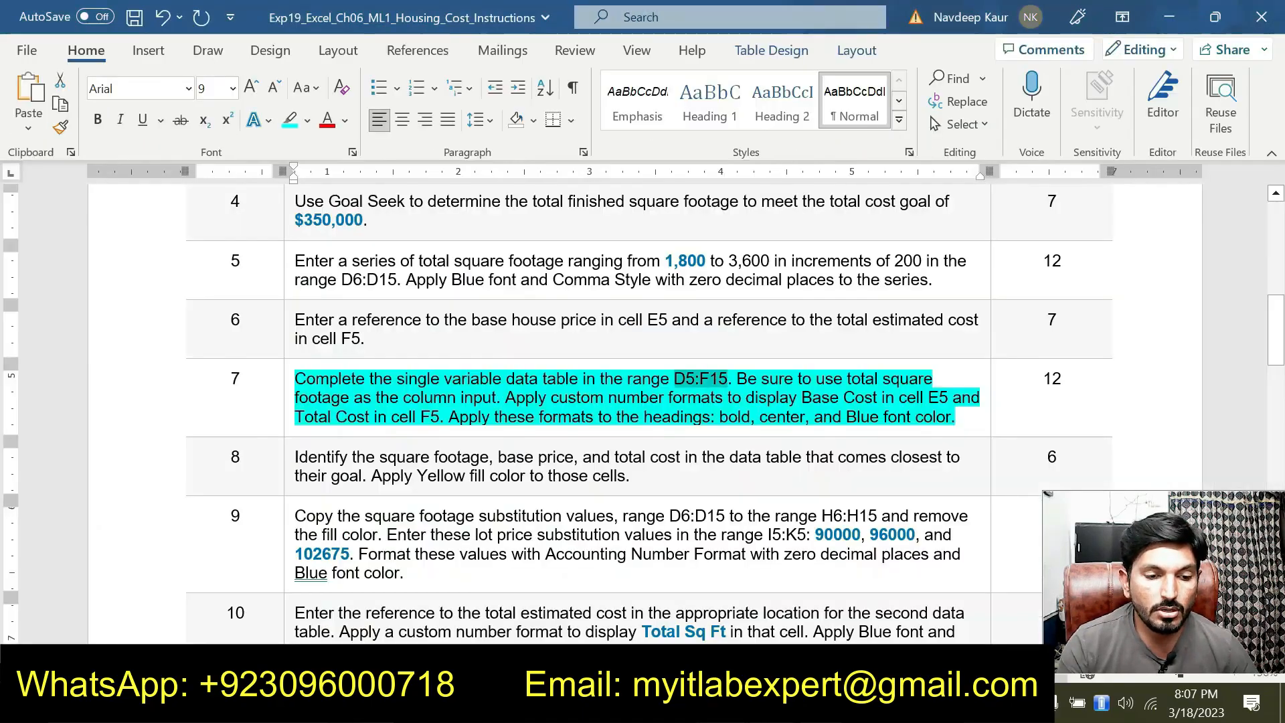
scroll(643, 402, down, 3)
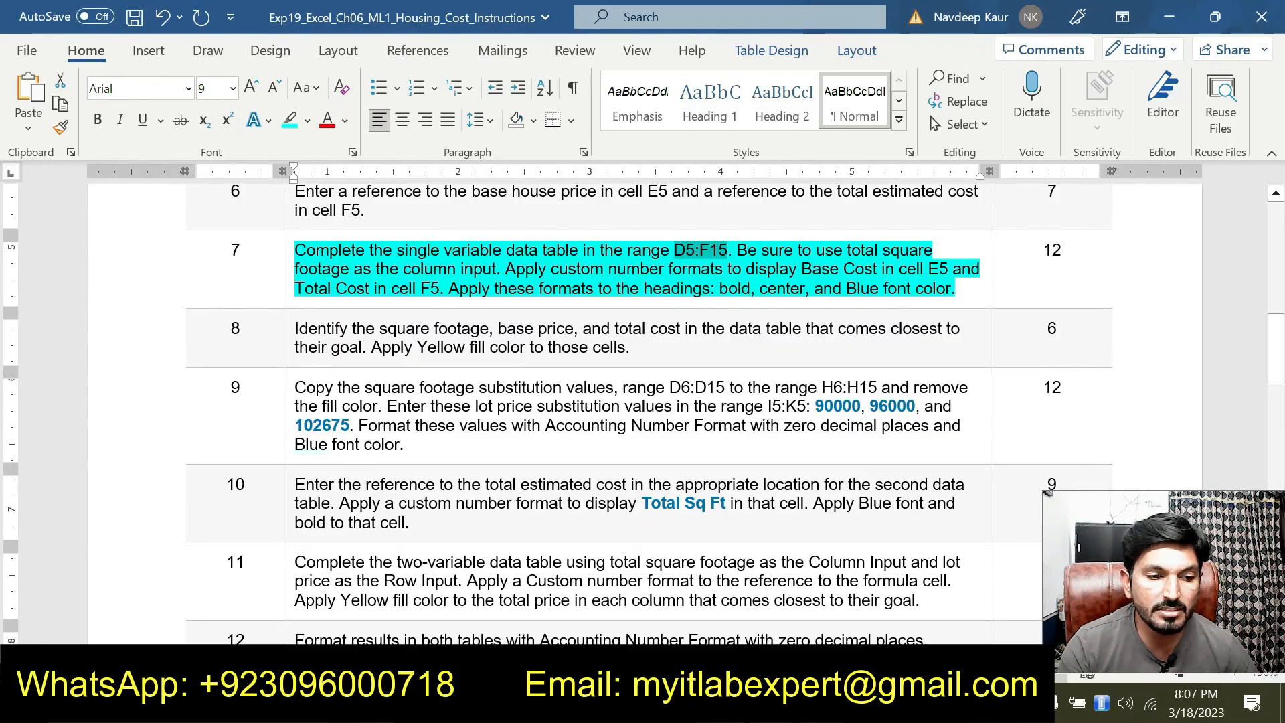
key(alt+Tab)
click(770, 327)
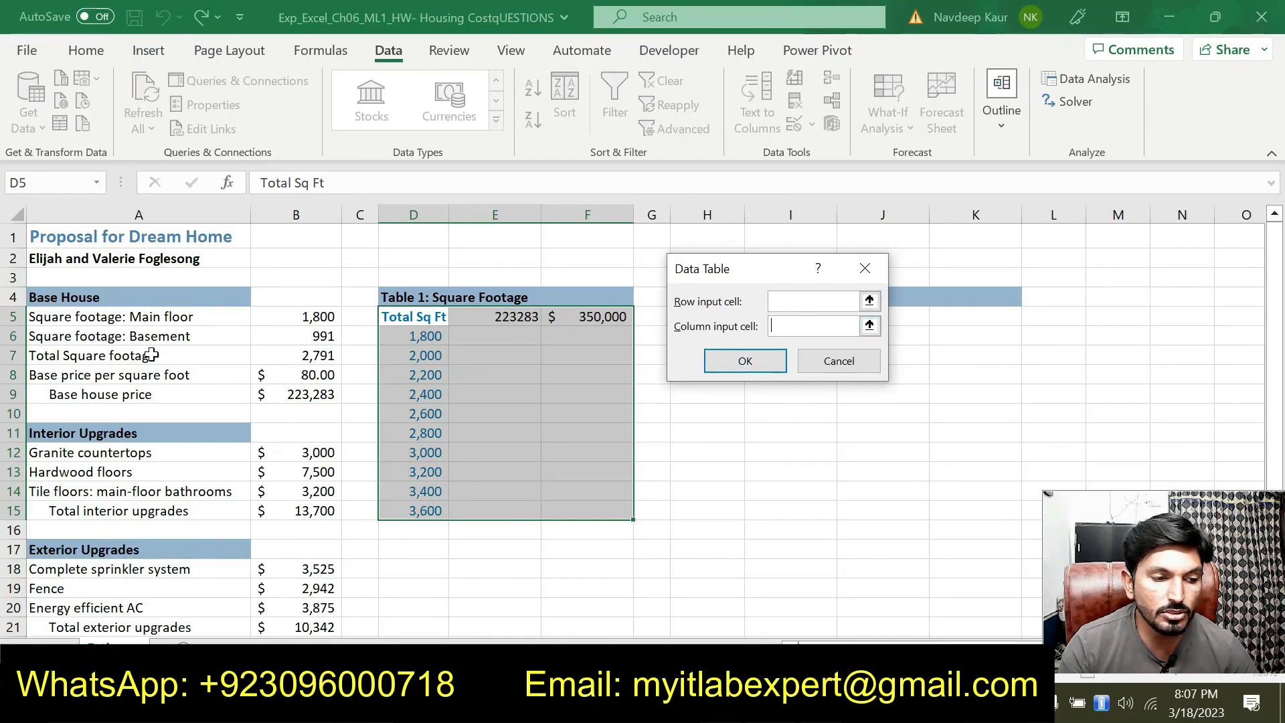
click(306, 355)
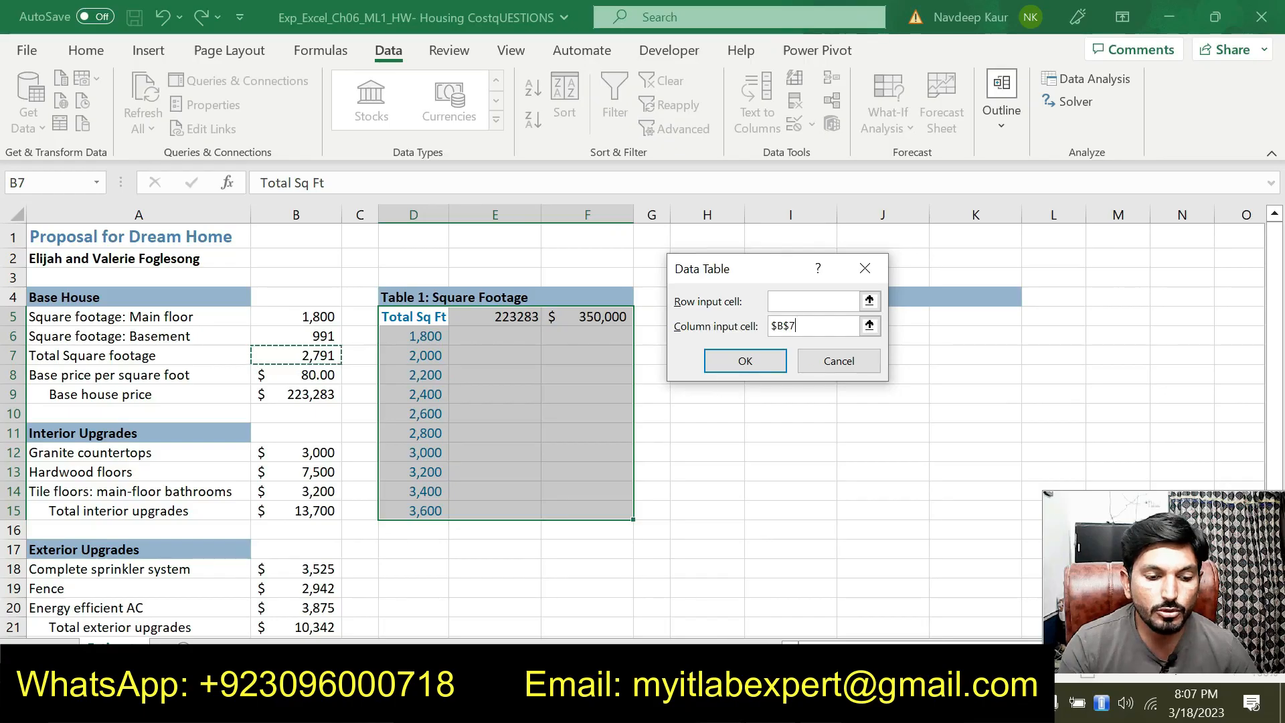
key(alt+Tab)
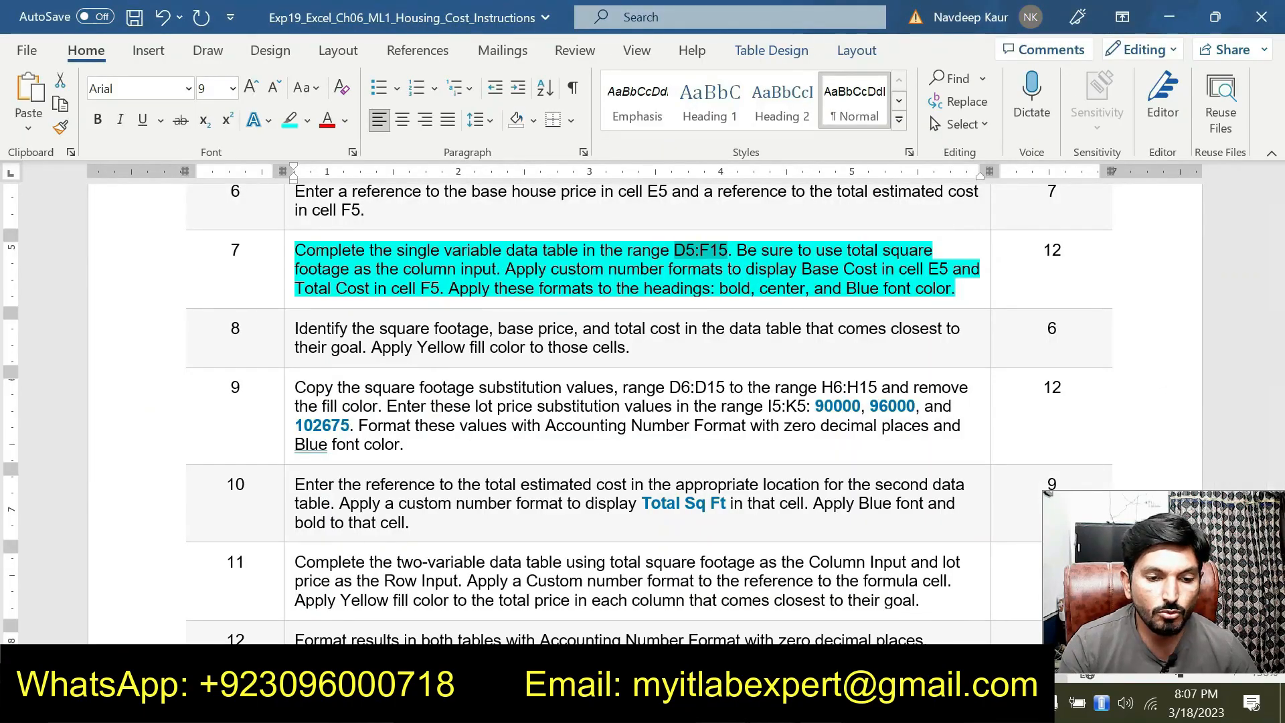
mouse_move(720, 706)
key(alt+Tab)
click(743, 359)
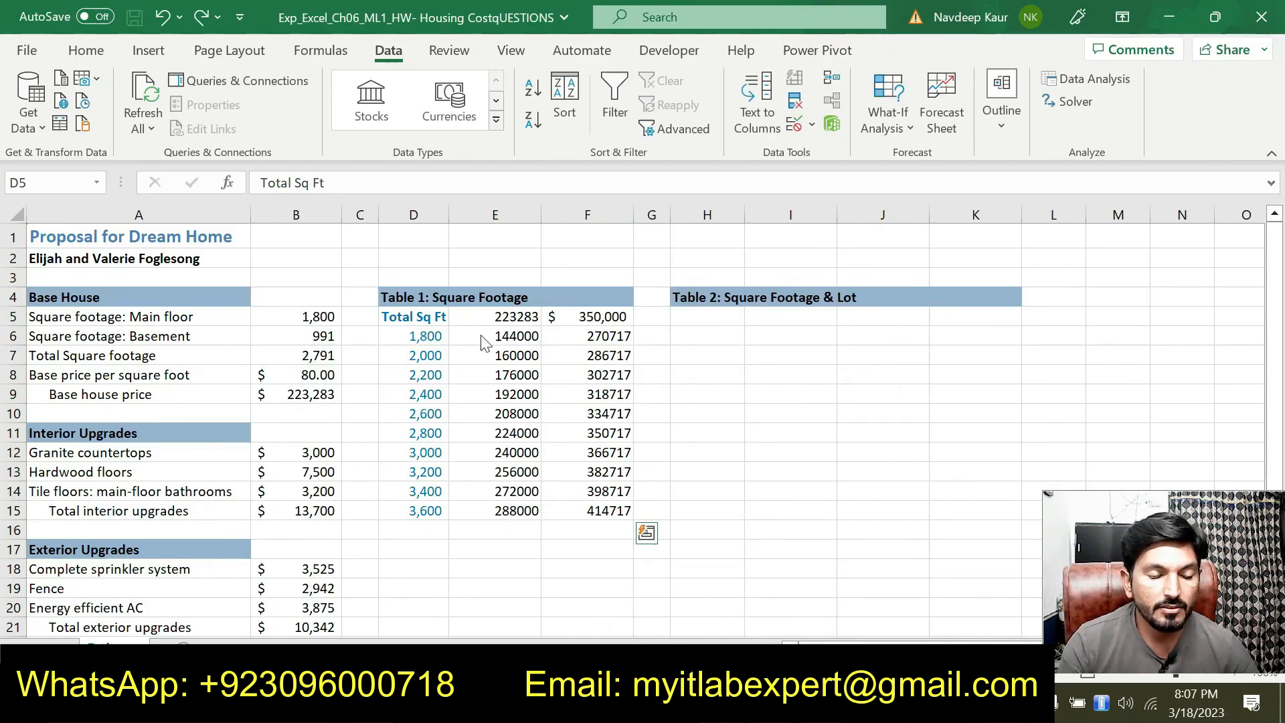
Step: Check the E5 heading text in step 7 in Word, then apply the custom number format "Base Cost" to cell E5 in Excel
key(alt+Tab)
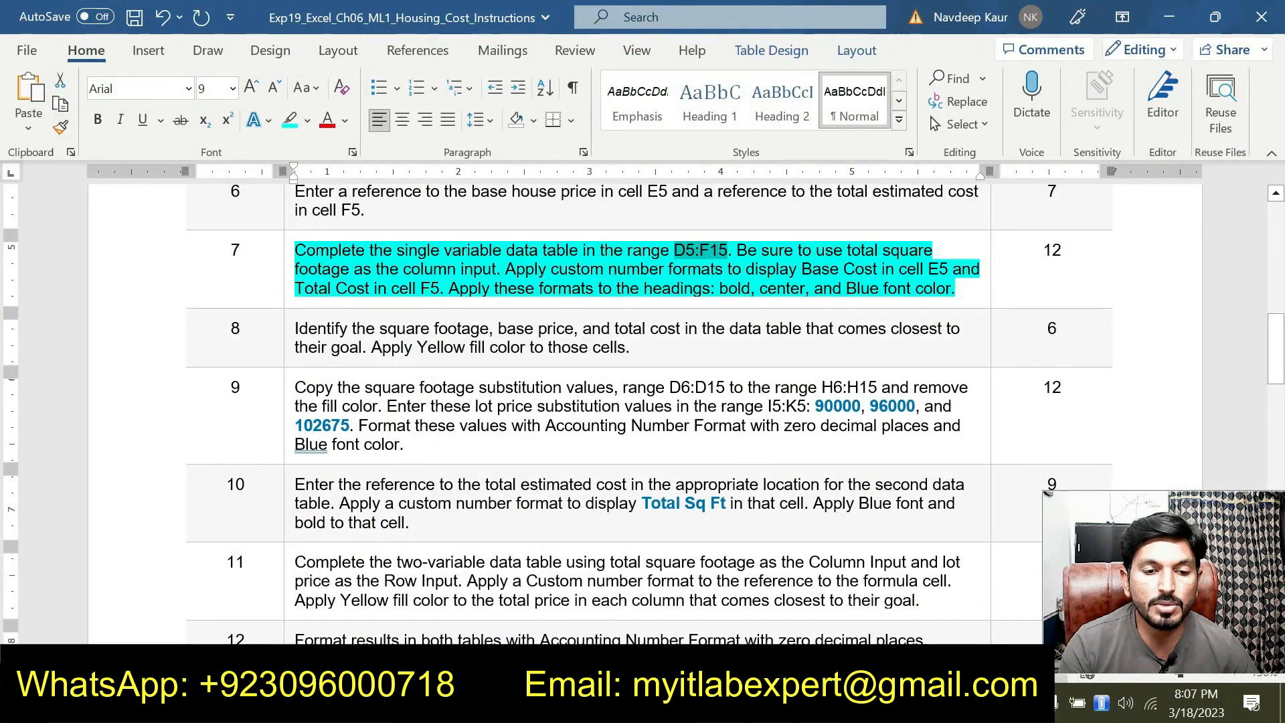
drag(801, 269, 879, 269)
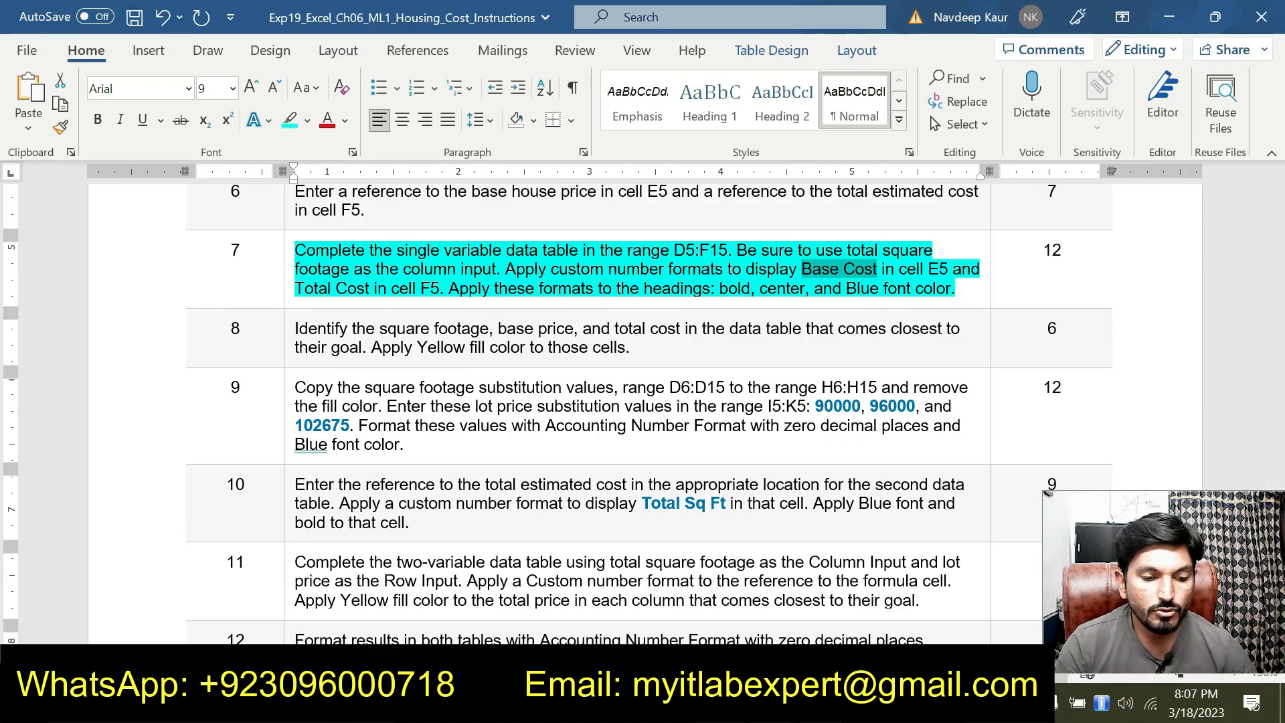
key(alt+Tab)
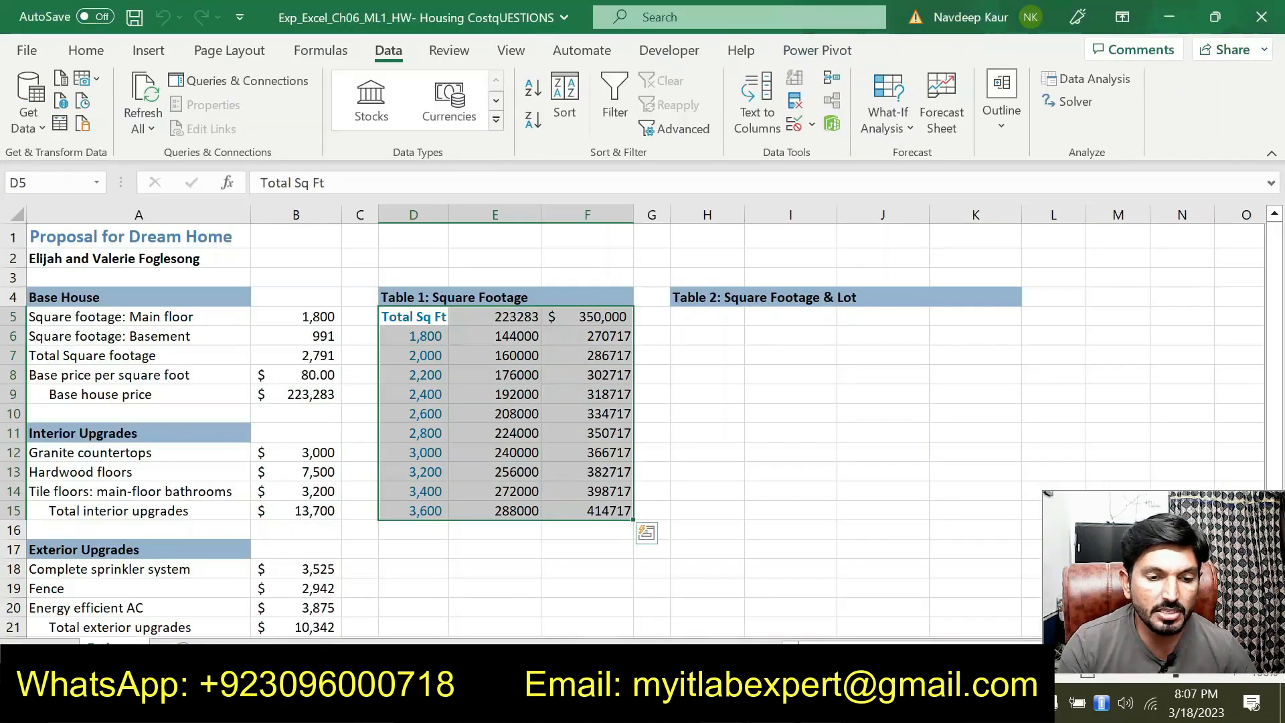
click(514, 312)
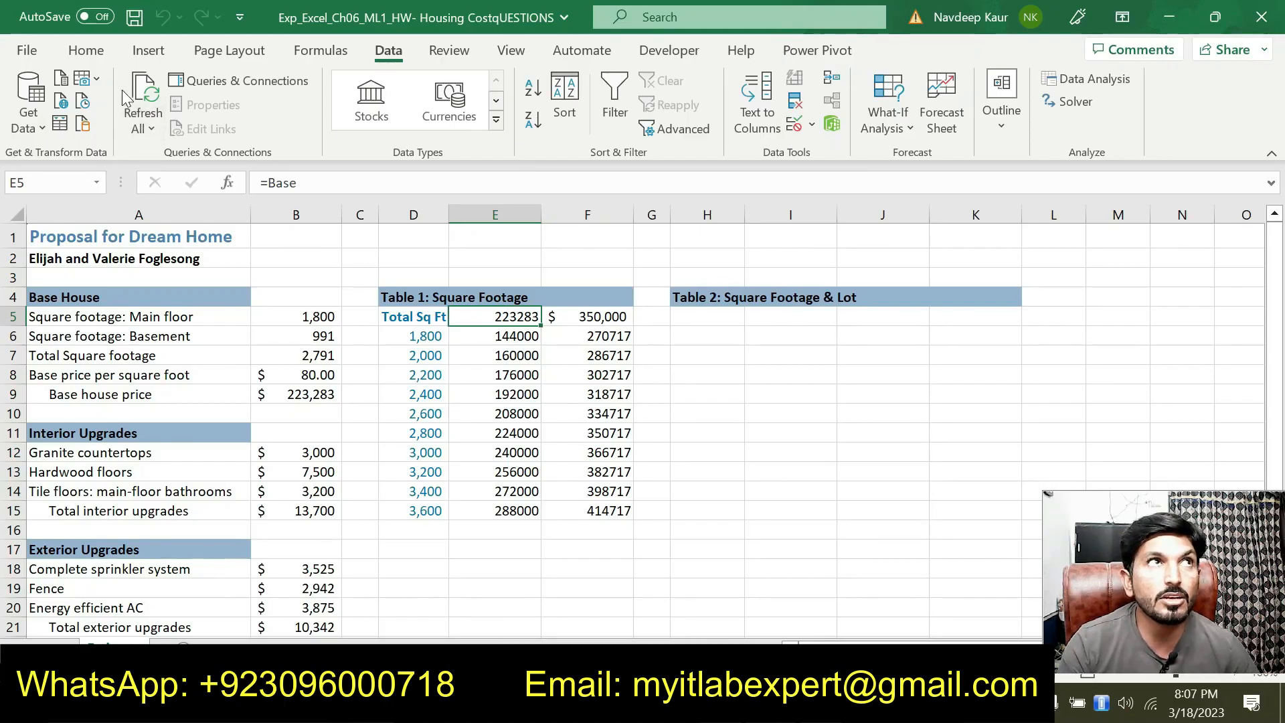
click(87, 52)
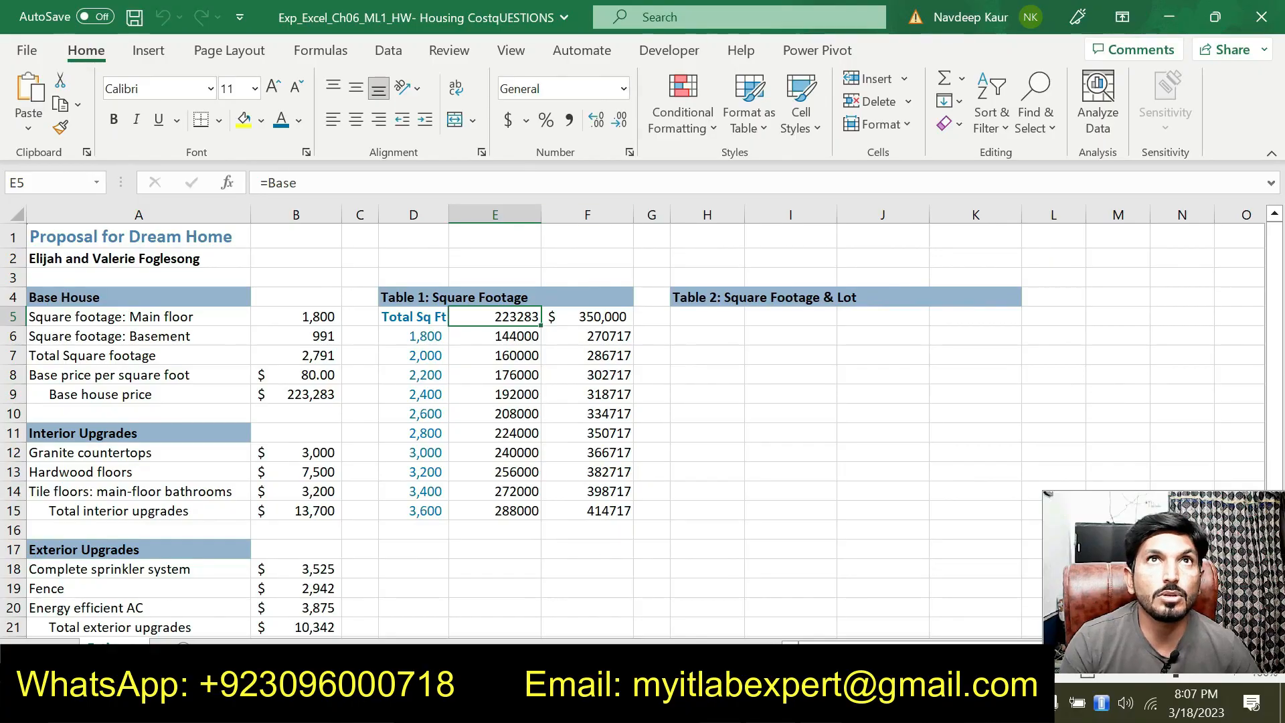
click(629, 152)
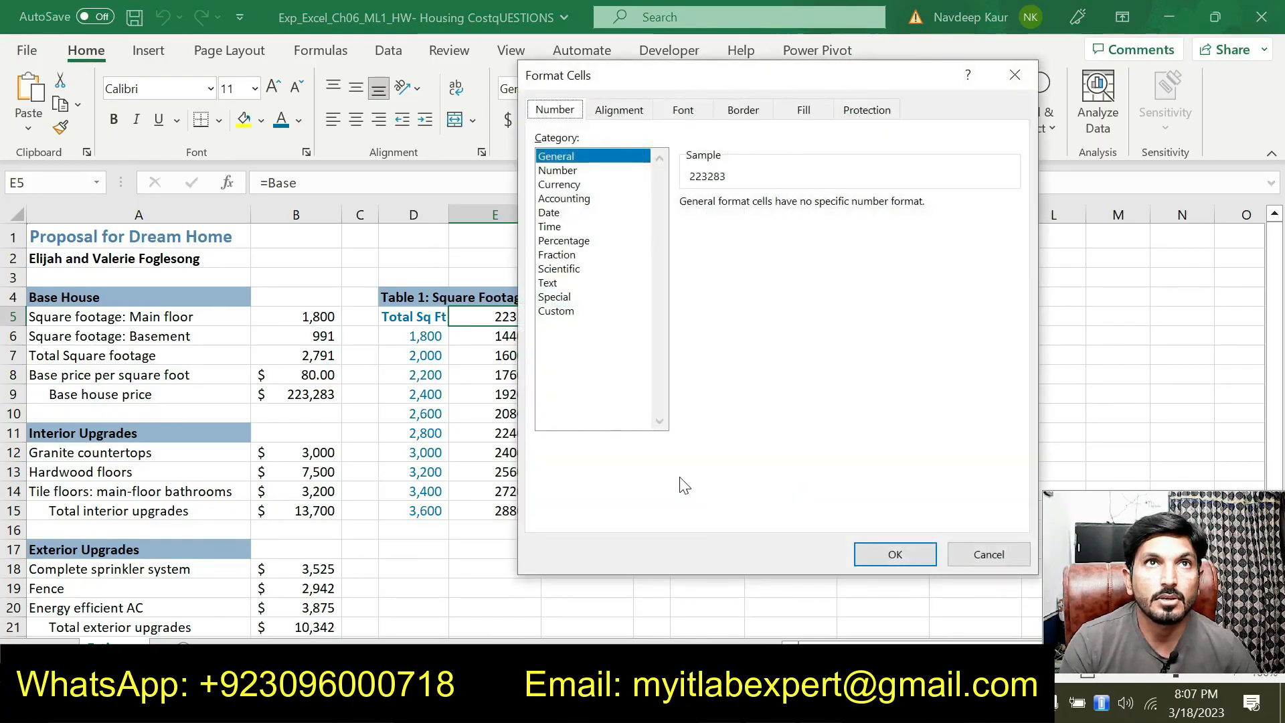
click(569, 313)
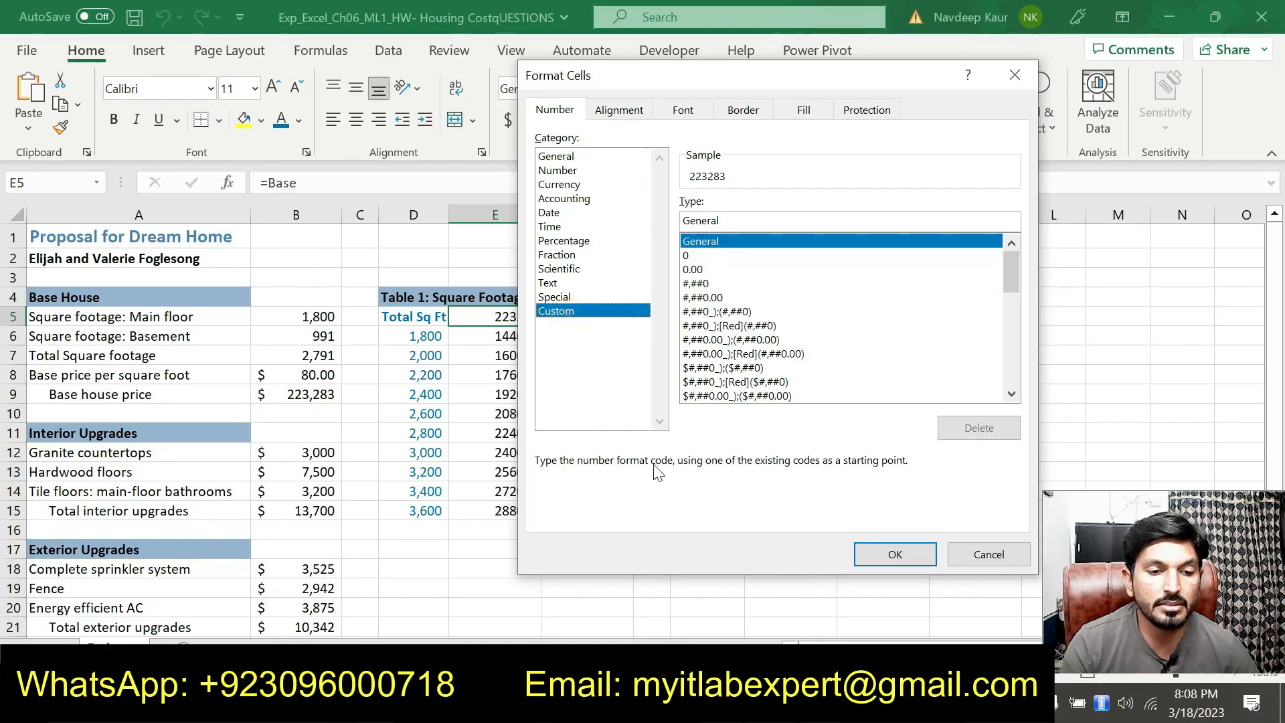
click(723, 215)
drag(723, 214, 638, 231)
key(BackSpace)
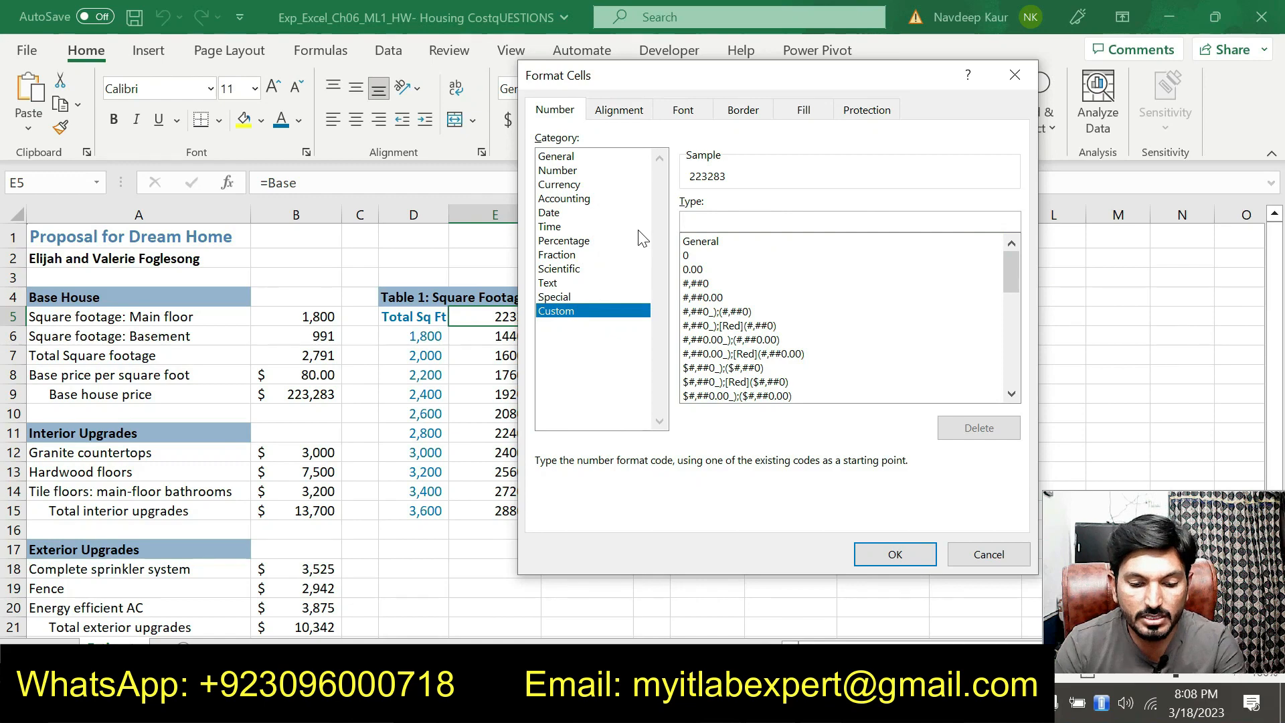
text("Base Cost)
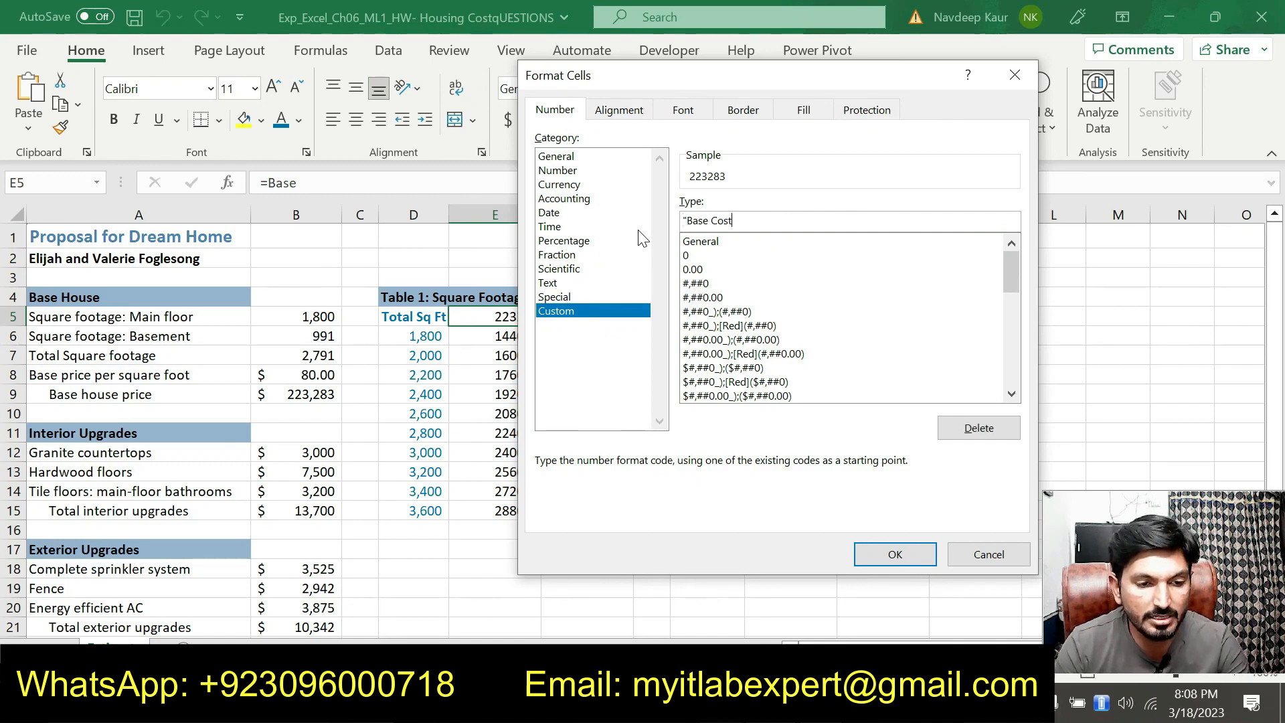
text(")
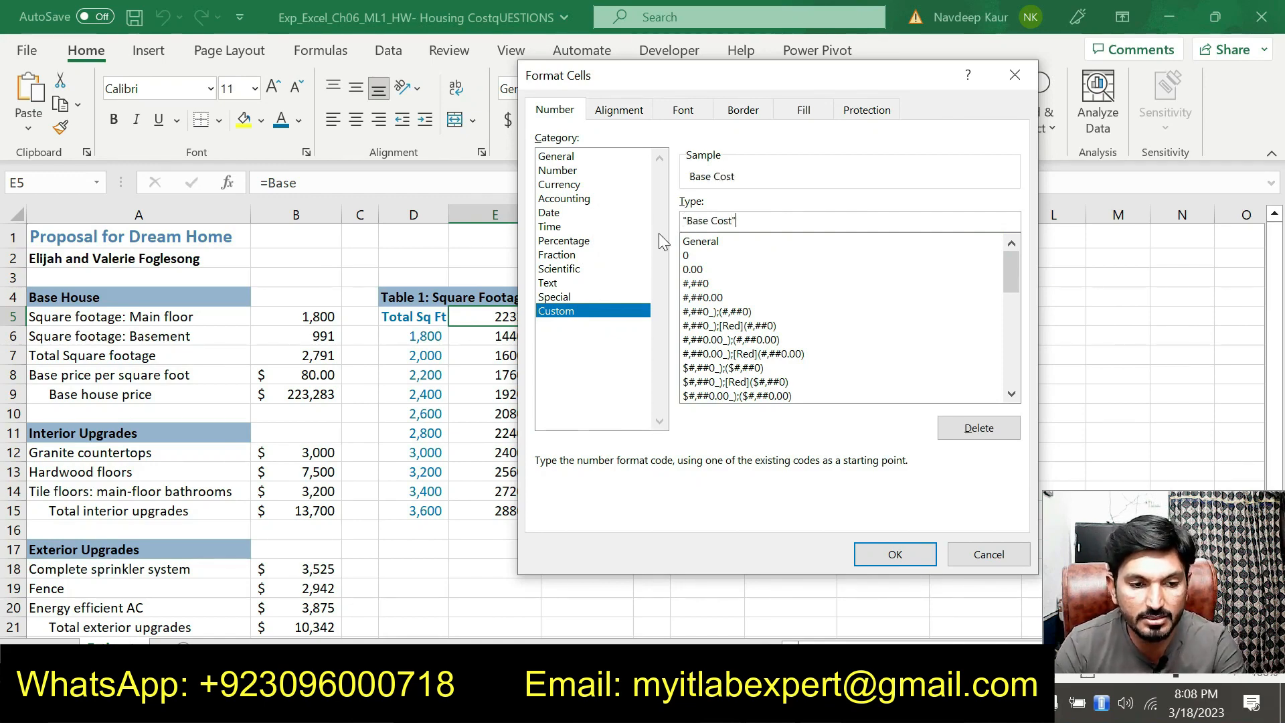
click(890, 553)
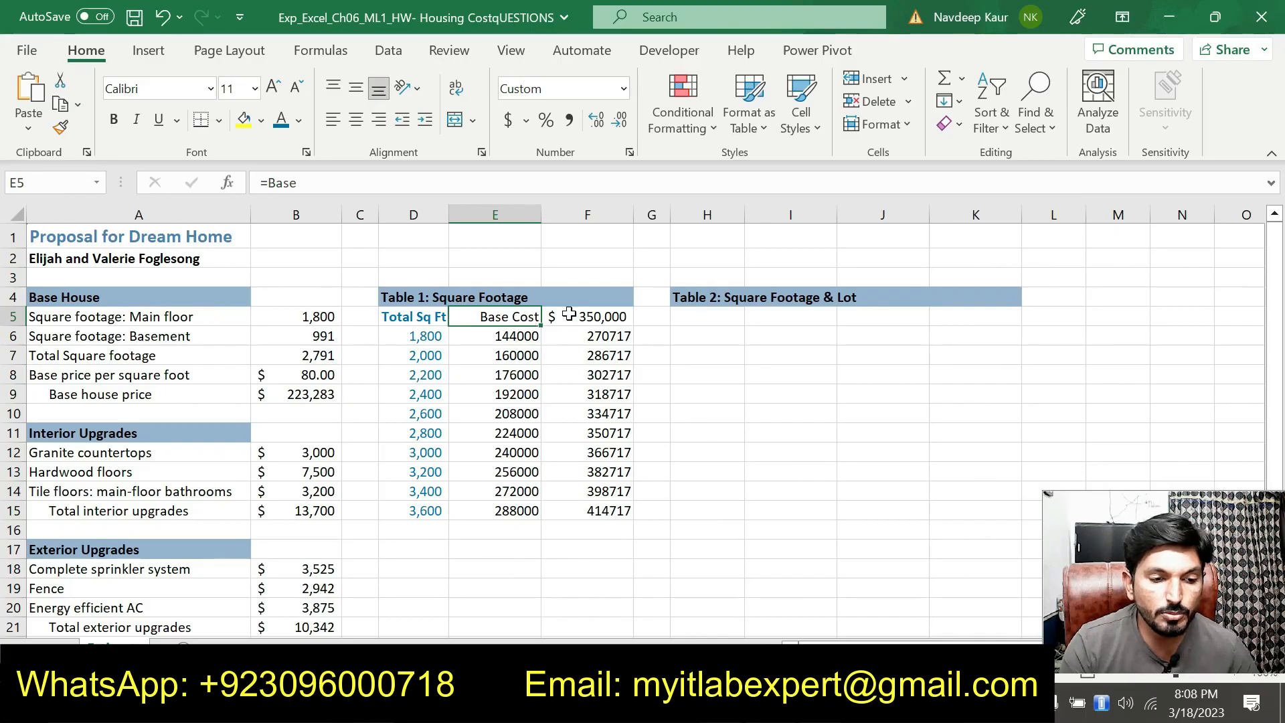
Step: Check the F5 heading text in step 7 in Word, then apply the custom number format "Total Cost" to cell F5 in Excel
key(alt+Tab)
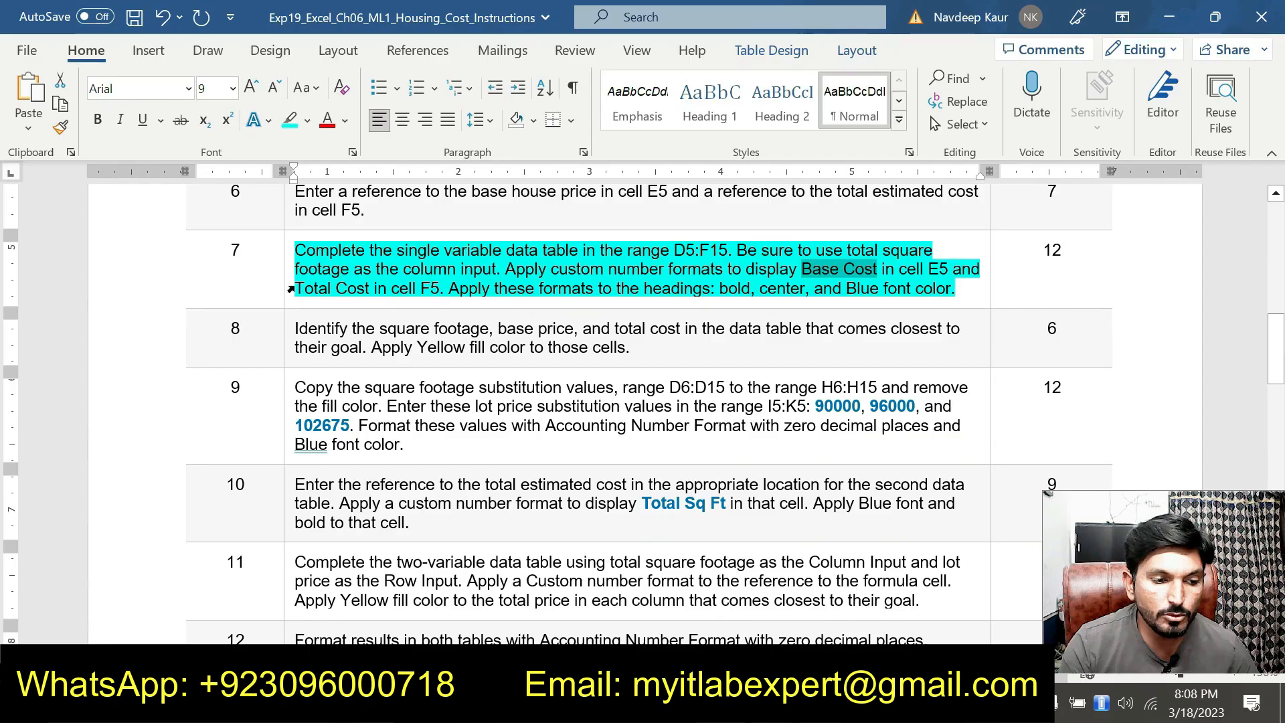
drag(294, 288, 369, 288)
key(alt+Tab)
click(592, 322)
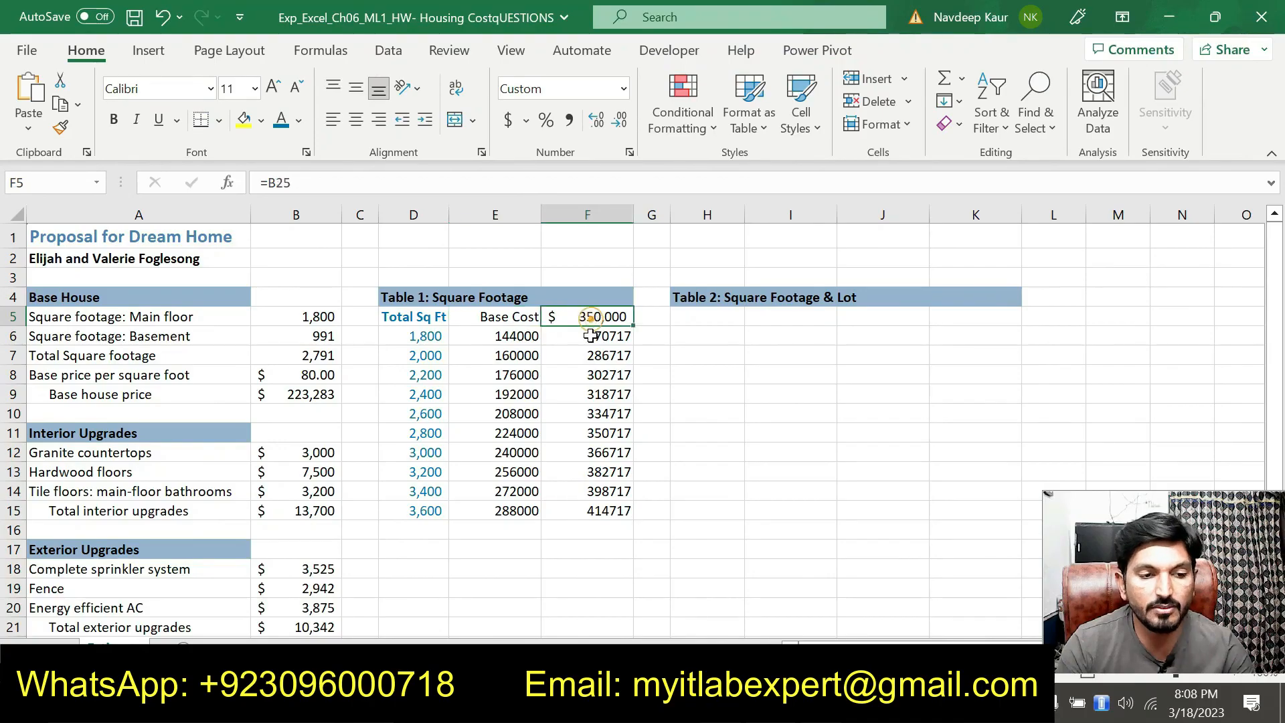
click(629, 152)
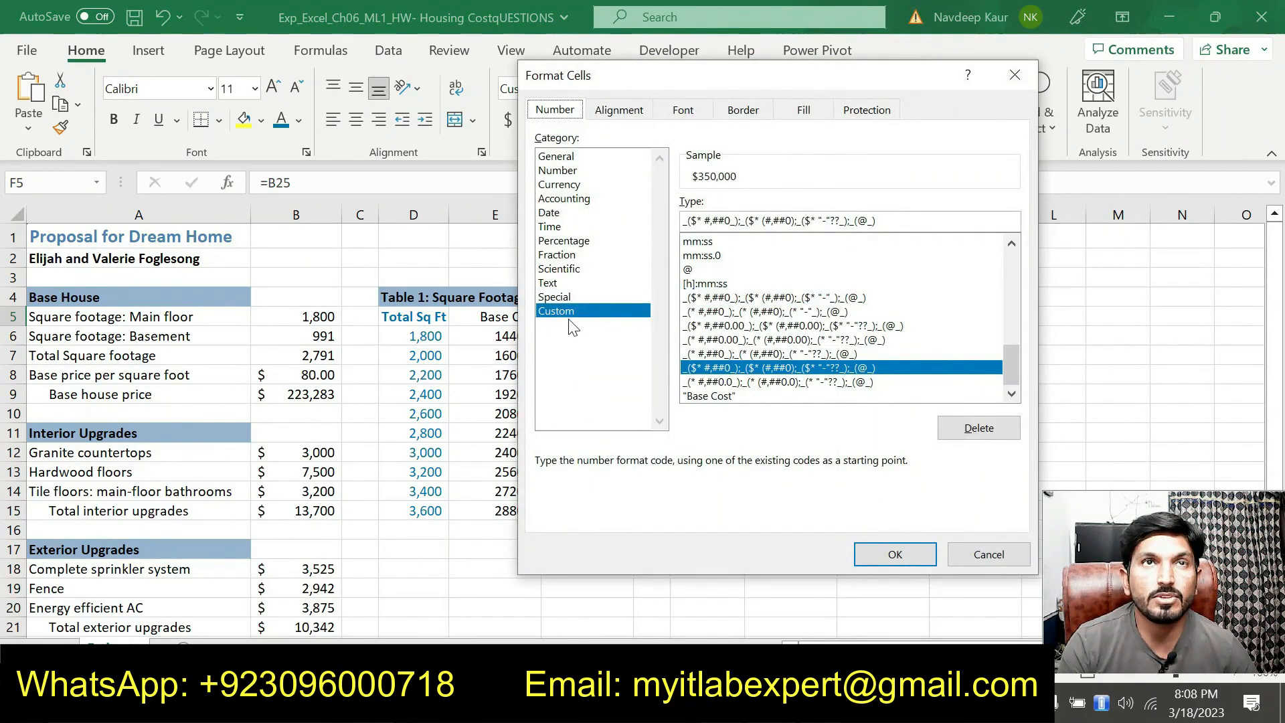
scroll(968, 340, up, 4)
scroll(969, 340, up, 6)
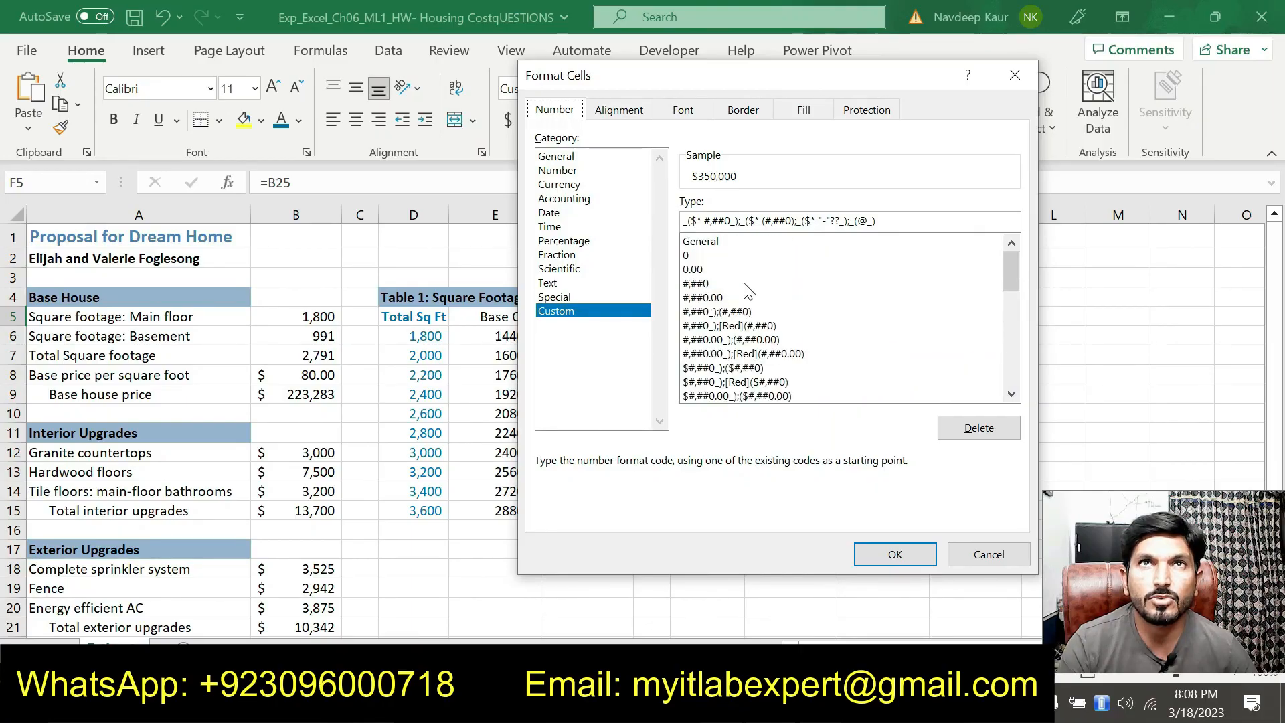
click(734, 242)
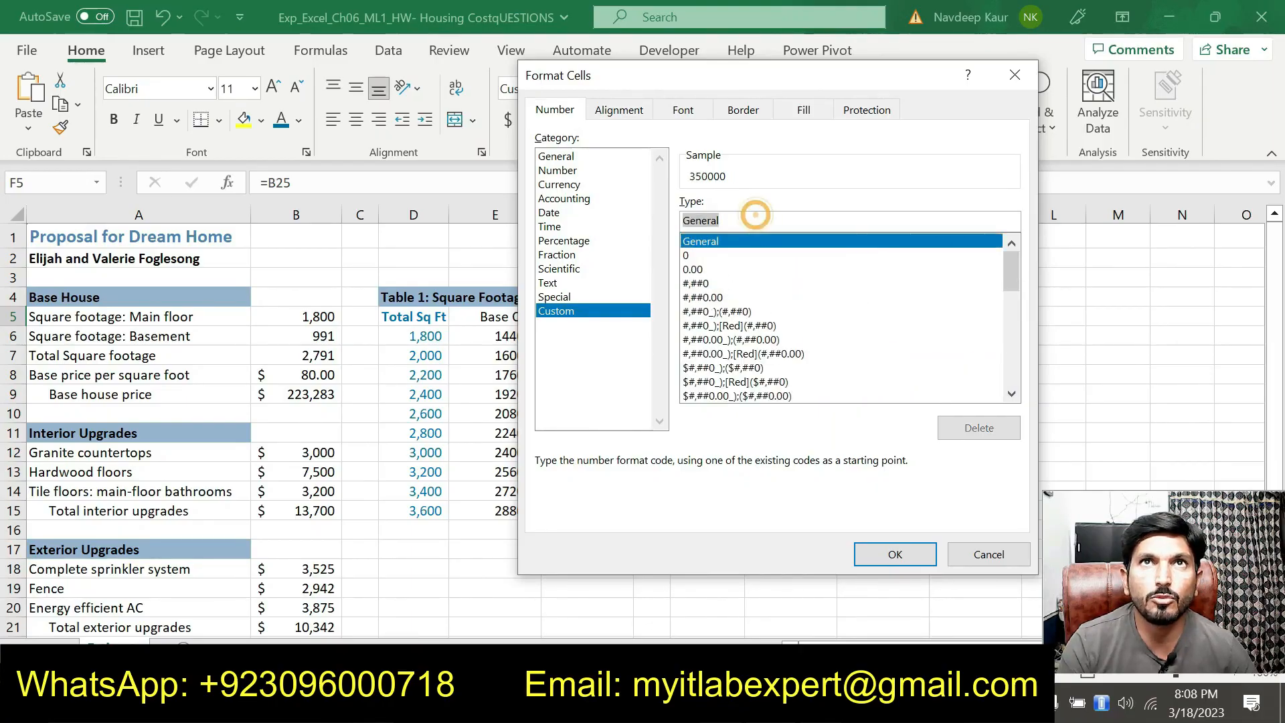
text(")
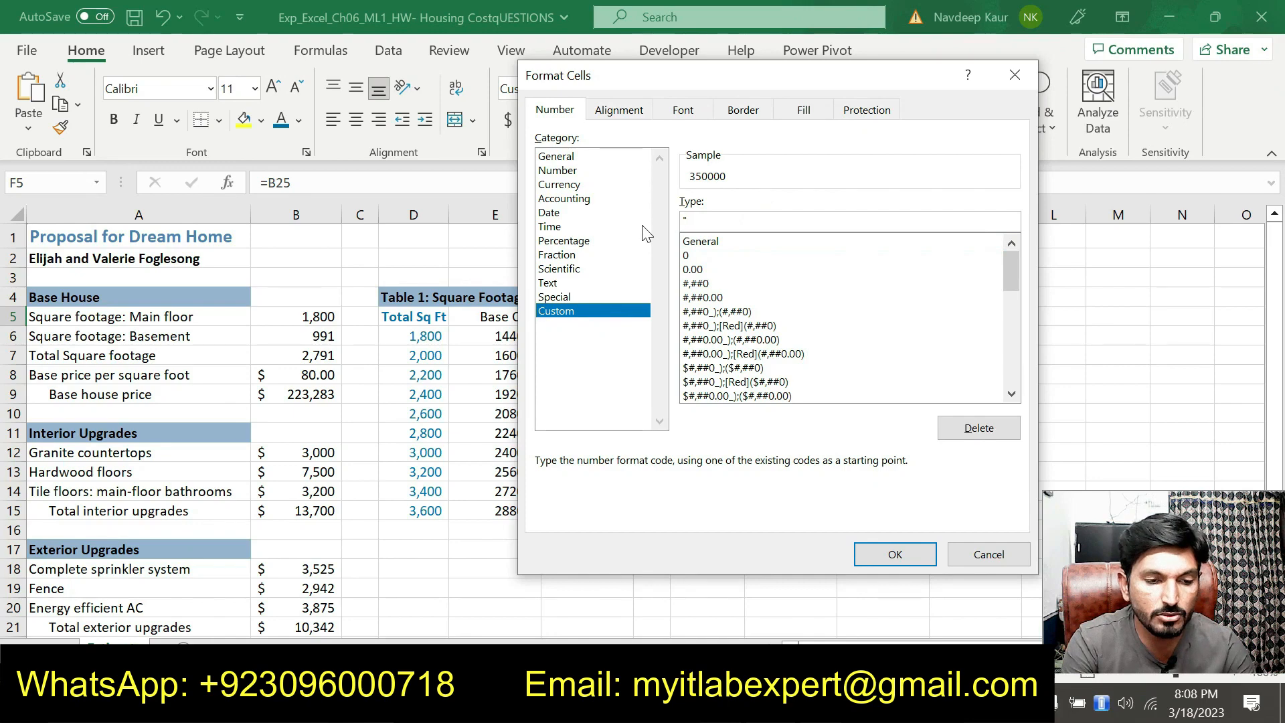
text(Total Cost")
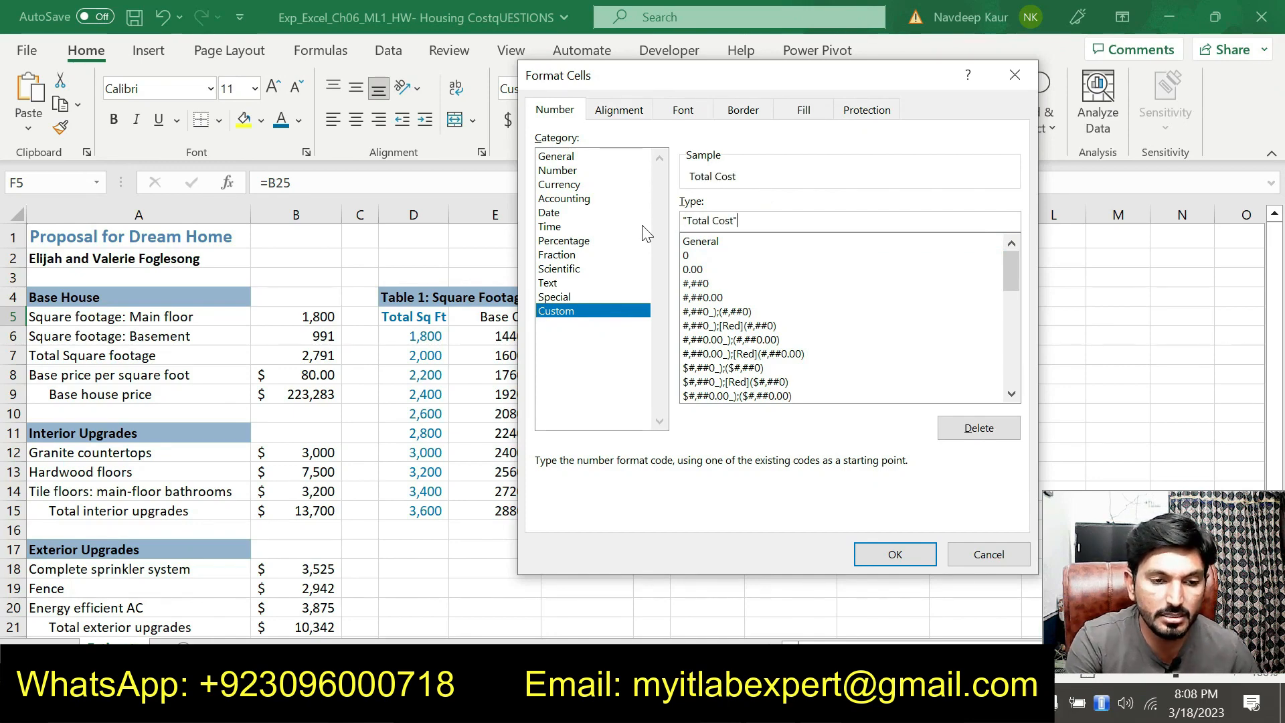
click(872, 556)
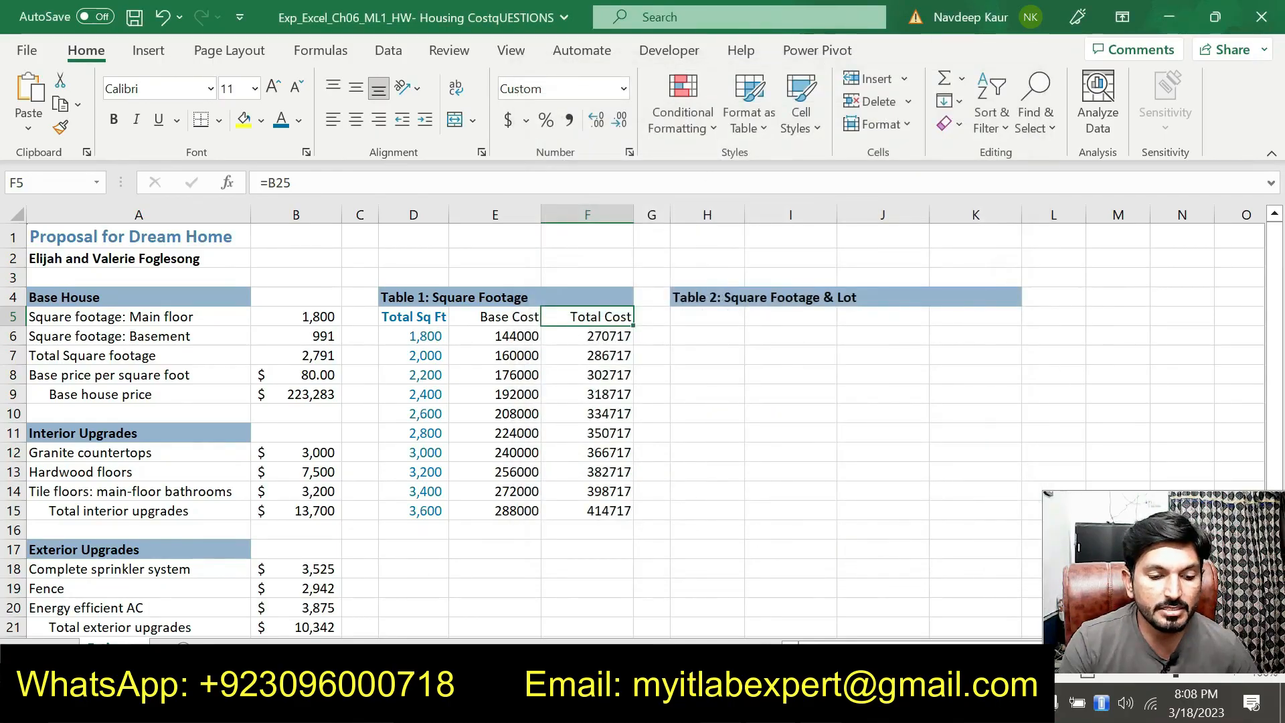
Step: Check the heading formats in step 7 in Word, then make cells E5:F5 in Excel bold, centered and blue
key(alt+Tab)
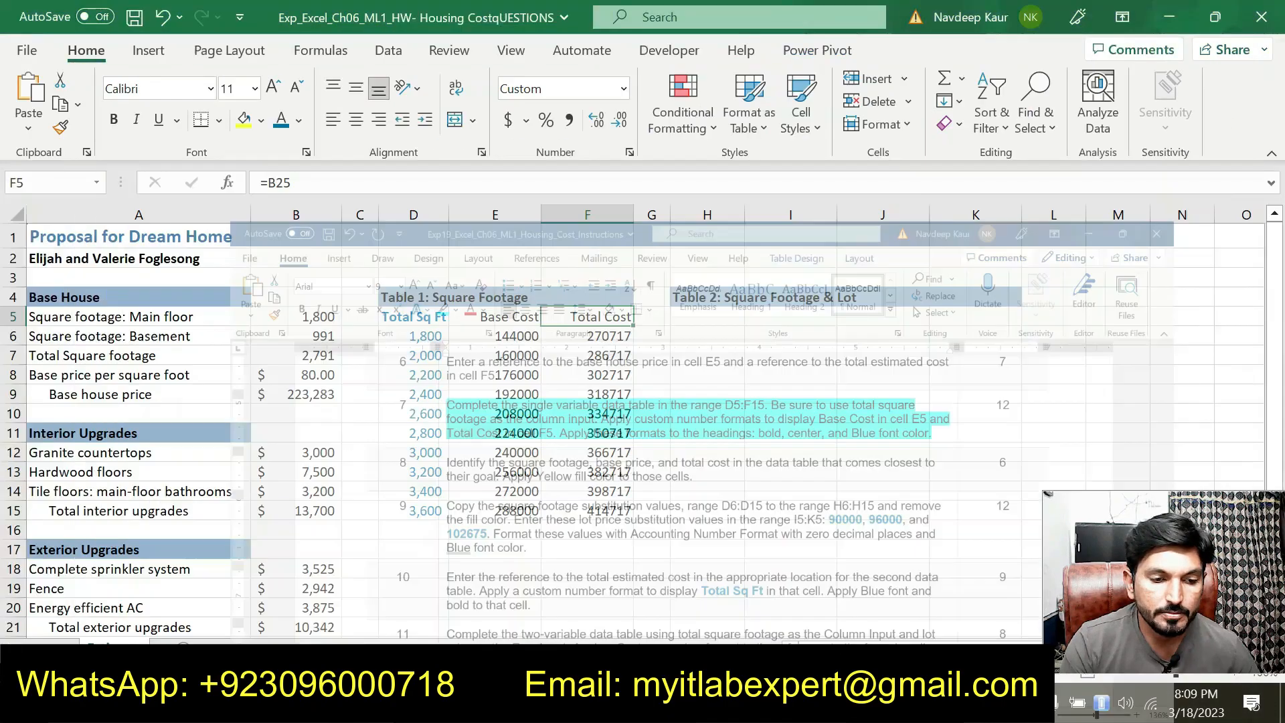
key(alt+Tab)
drag(477, 317, 576, 317)
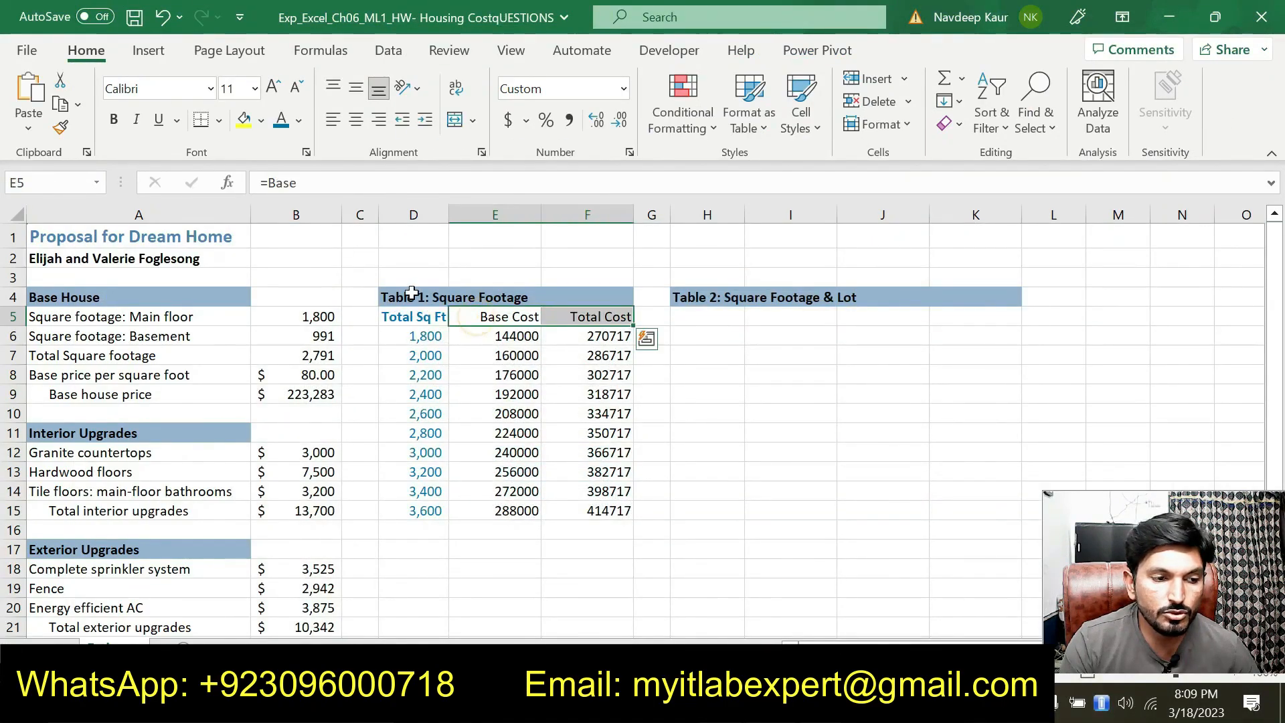
click(113, 124)
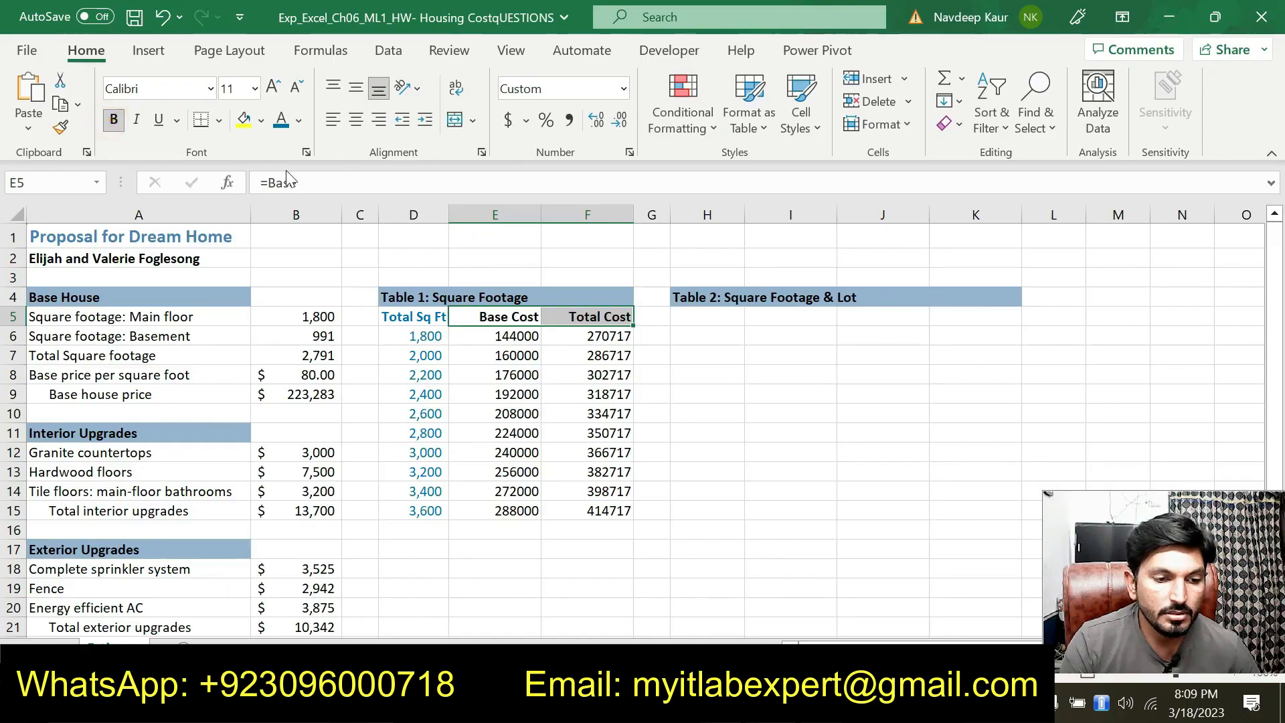
click(355, 122)
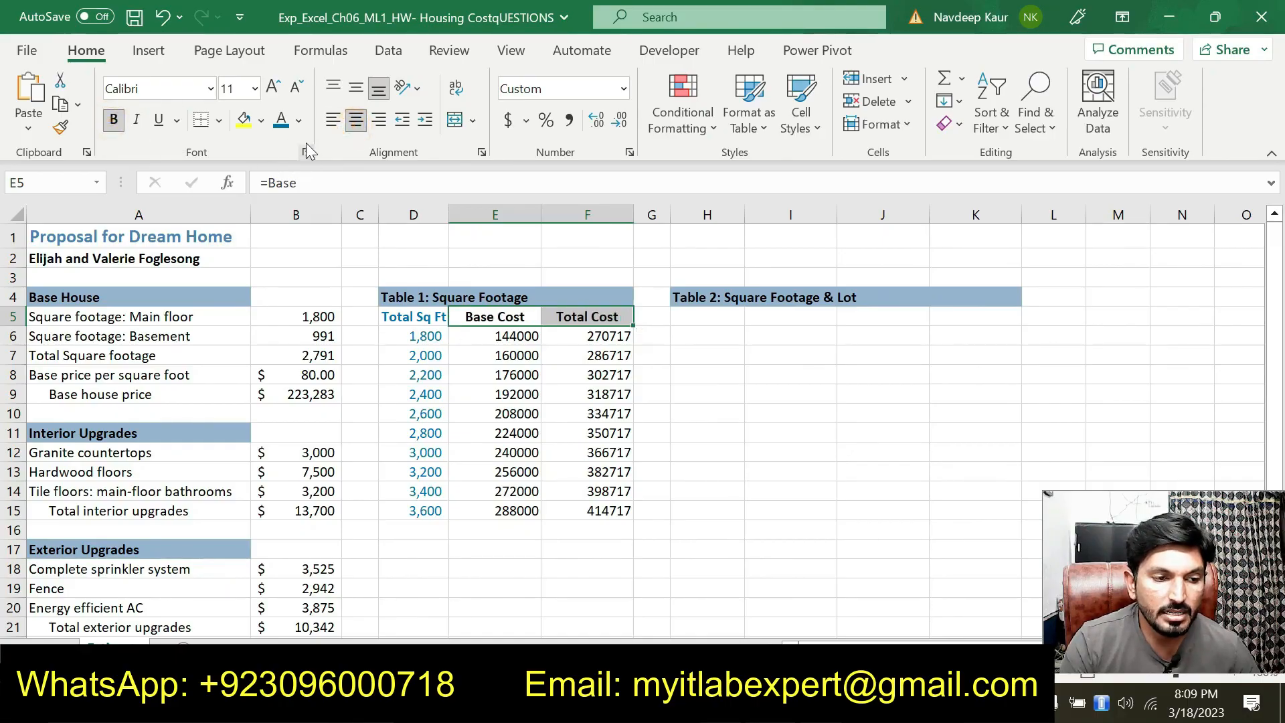
click(281, 120)
click(789, 487)
click(877, 530)
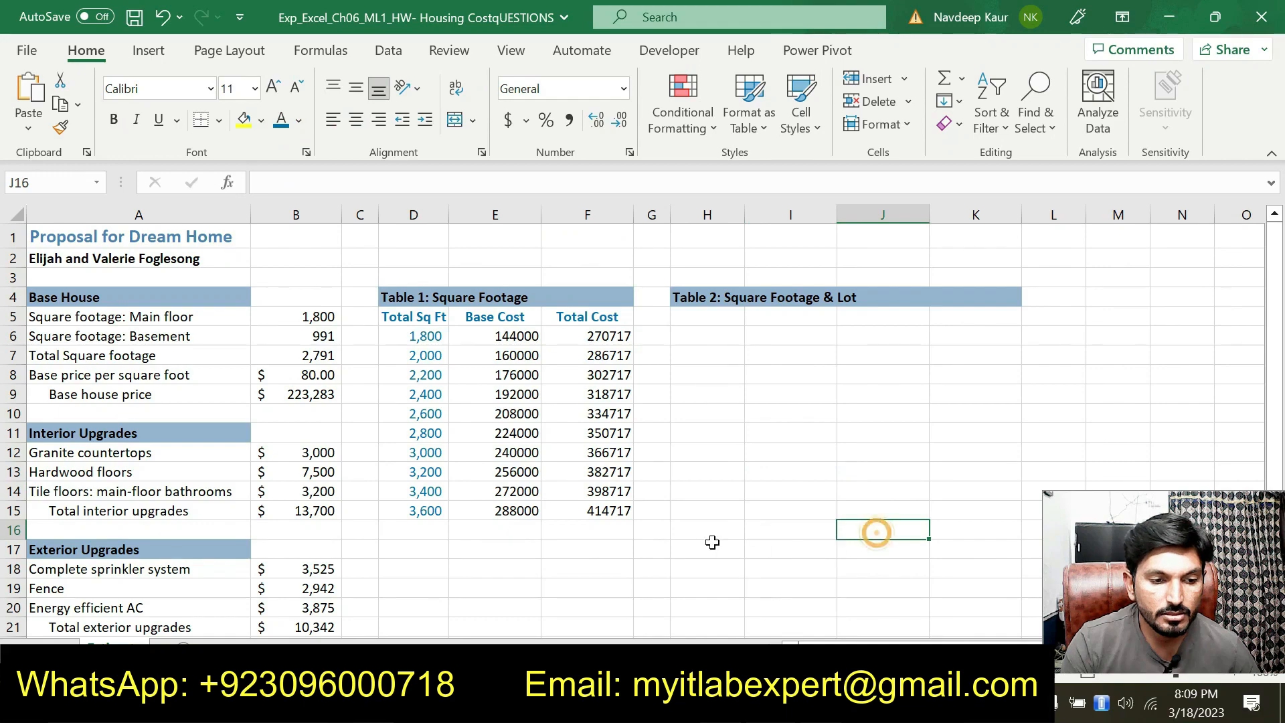
Step: Switch to the Word instructions, remove the turquoise highlight from the step 7 text and highlight the step 8 text instead
key(alt+Tab)
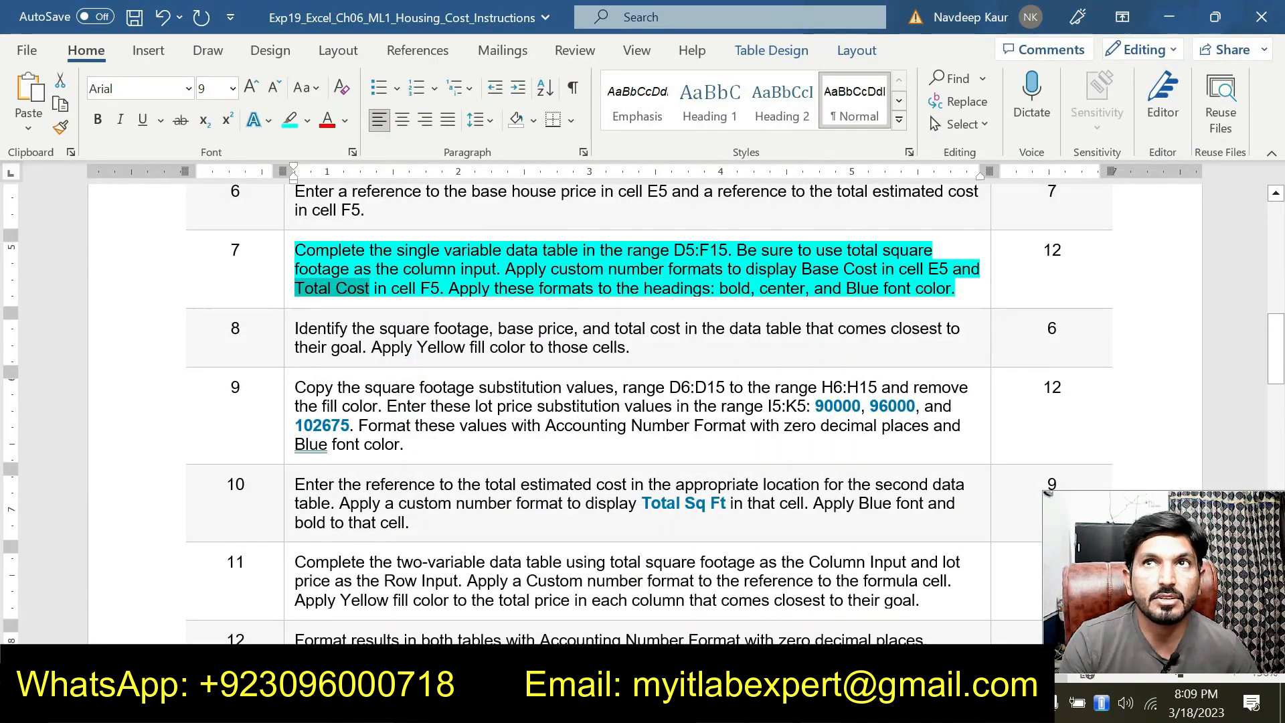
drag(957, 289, 294, 249)
scroll(661, 442, up, 3)
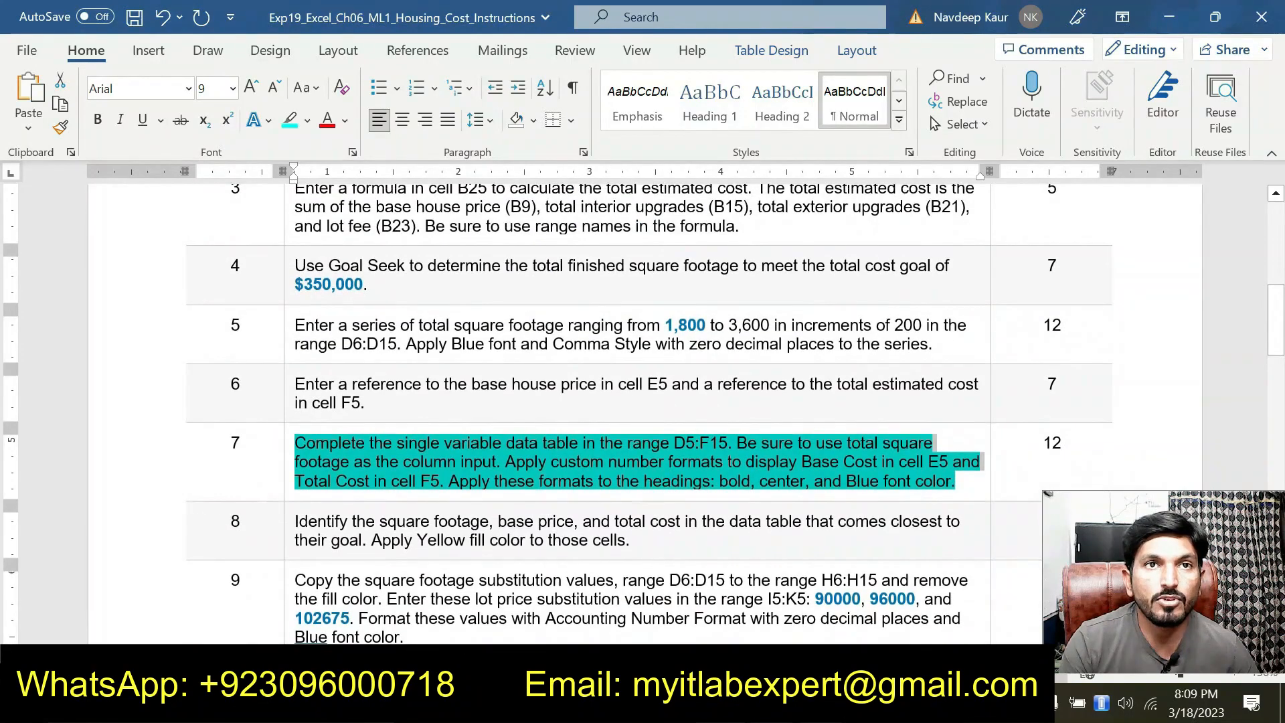
scroll(588, 546, up, 1)
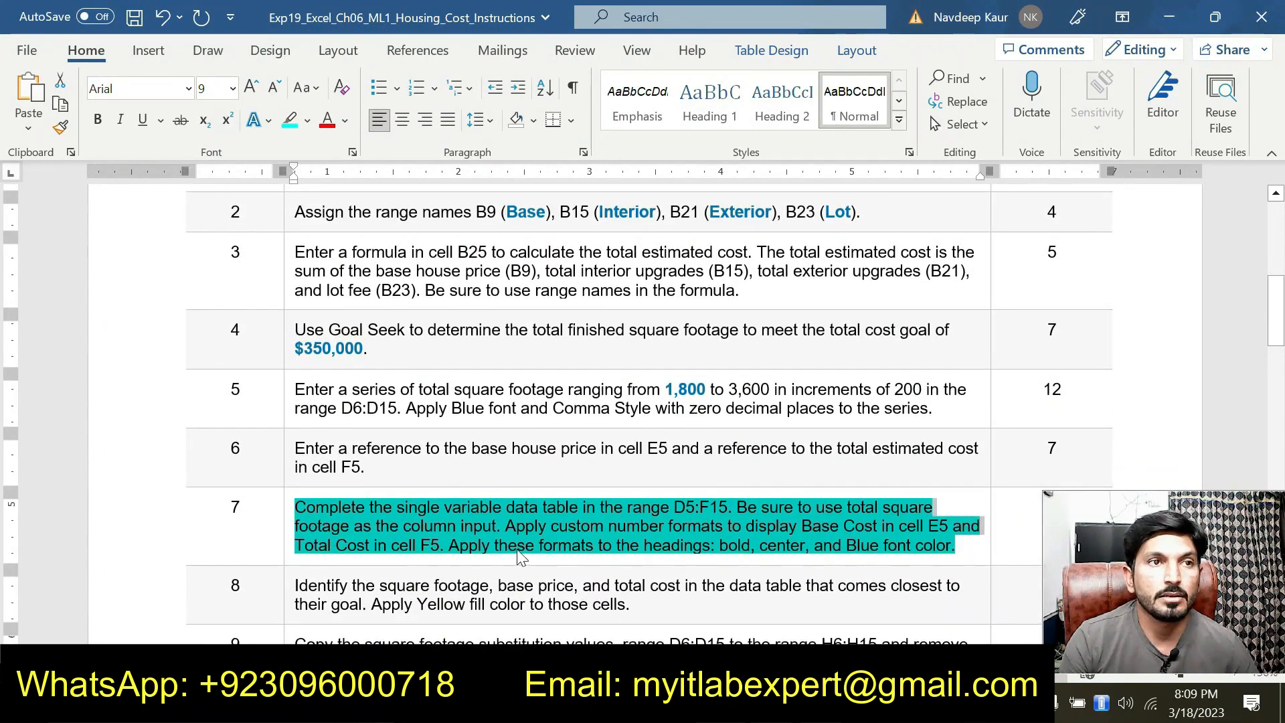
click(450, 540)
drag(295, 506, 954, 546)
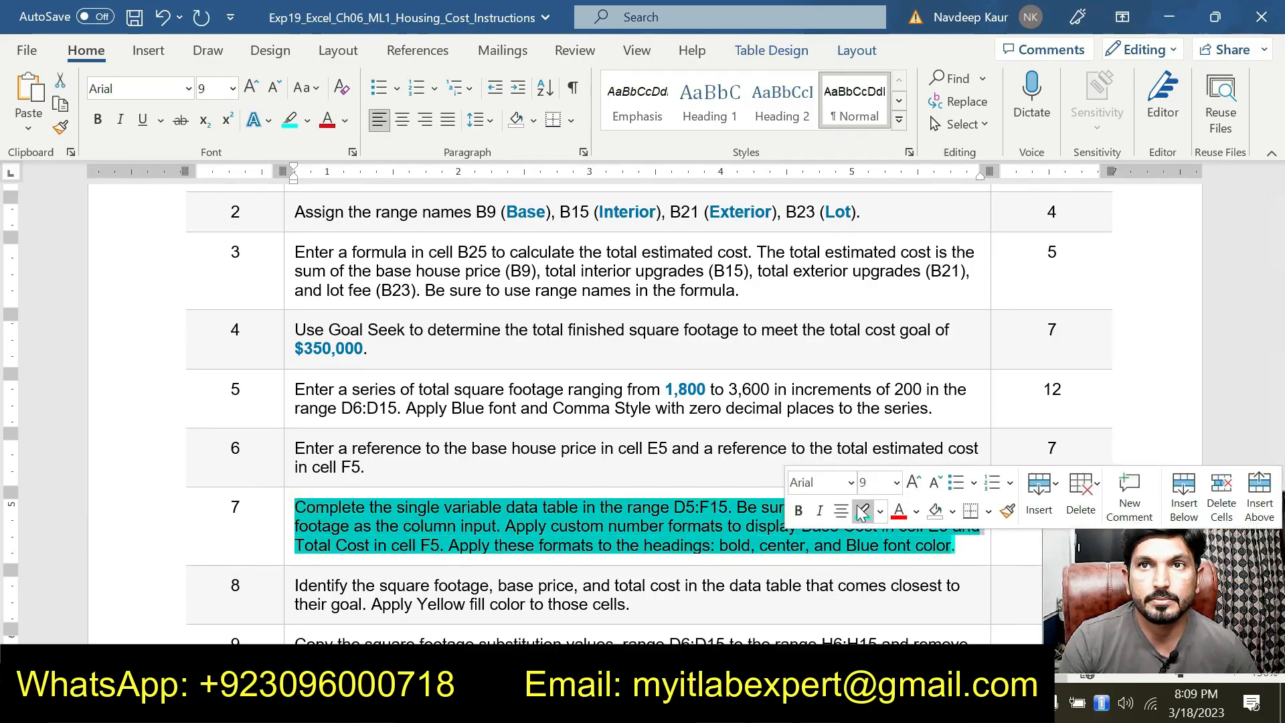
click(865, 514)
scroll(870, 522, down, 2)
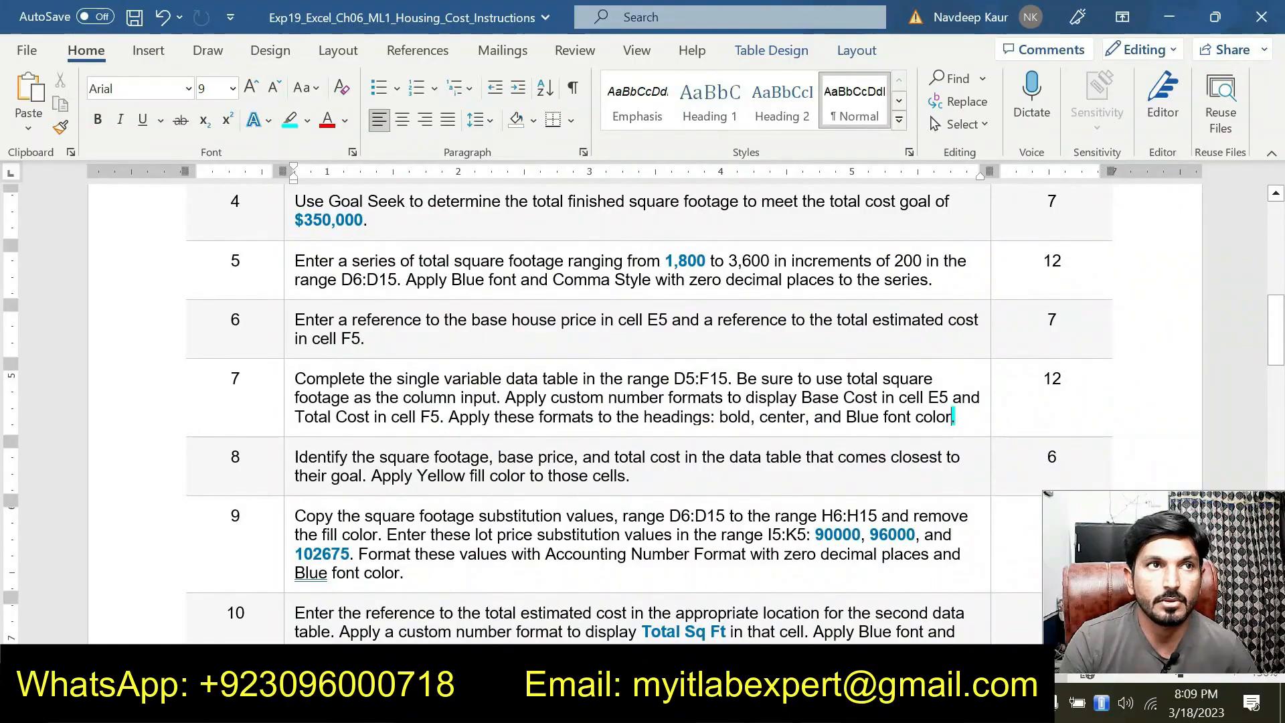
drag(630, 476, 295, 456)
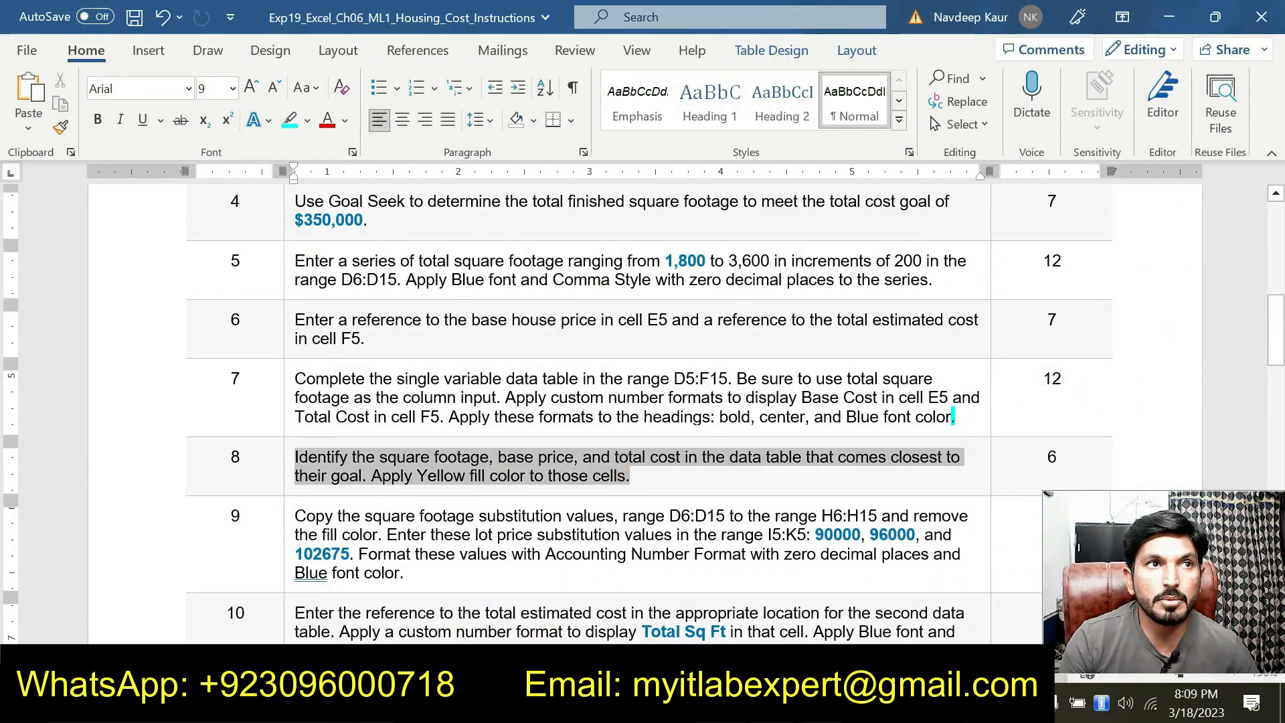
click(392, 430)
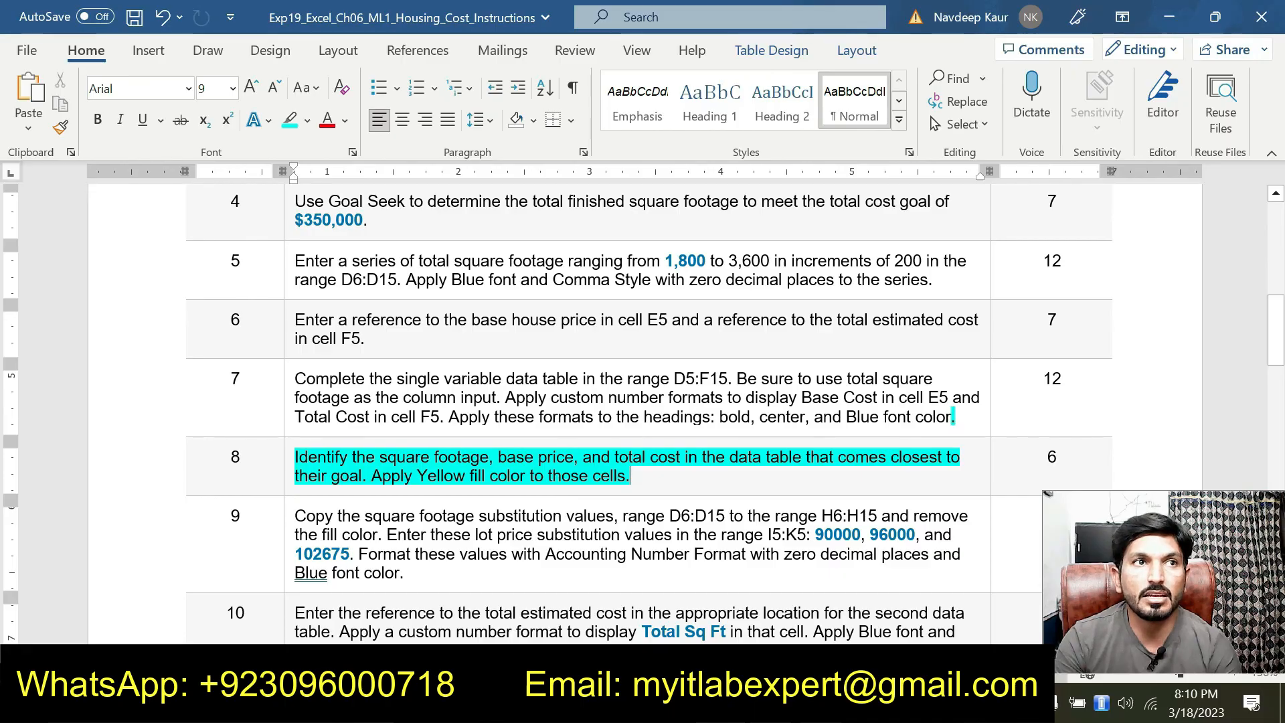
Step: Switch to Excel and apply Yellow fill to cells D11, E11 and F11, the data table row closest to the cost goal
key(alt+Tab)
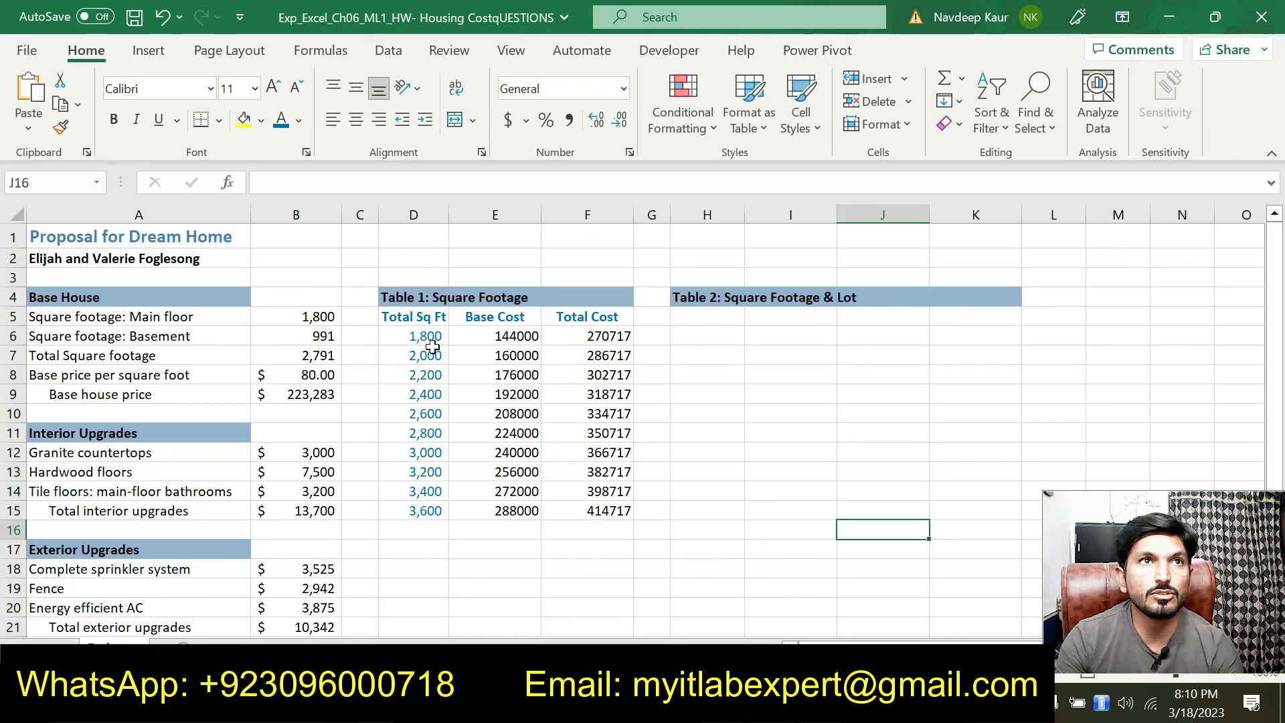
click(428, 434)
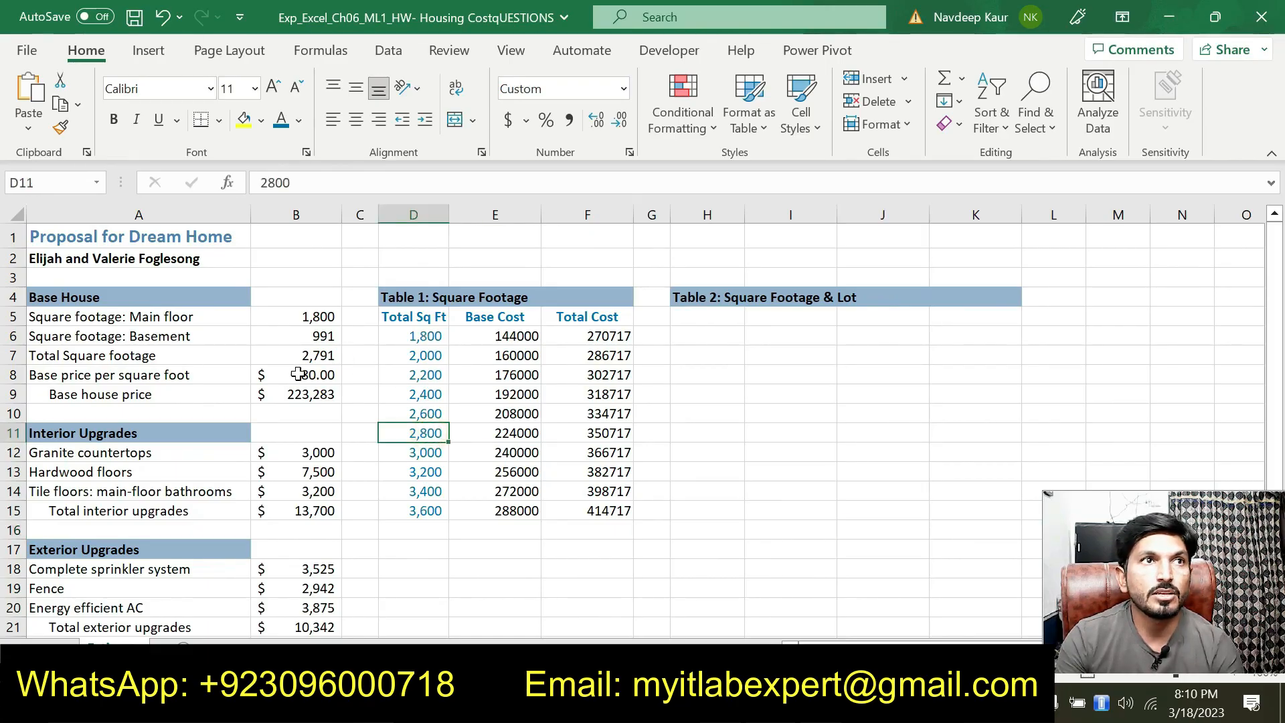
click(243, 120)
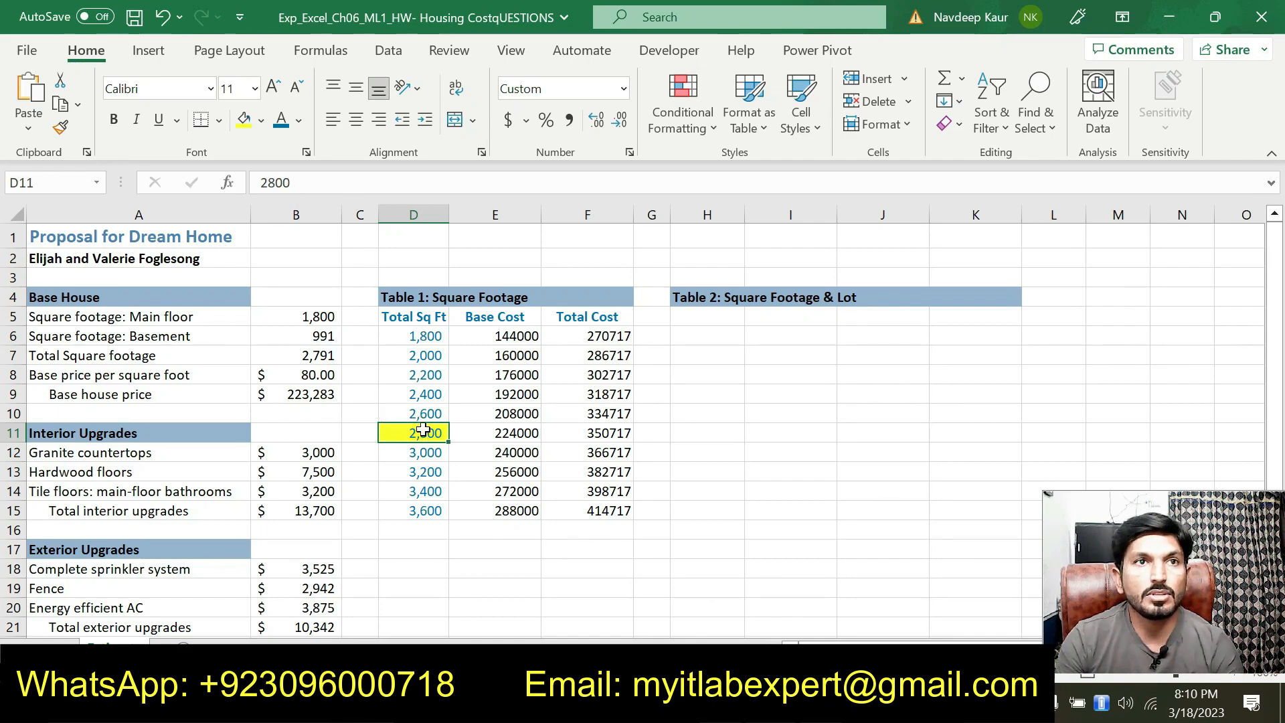
click(508, 433)
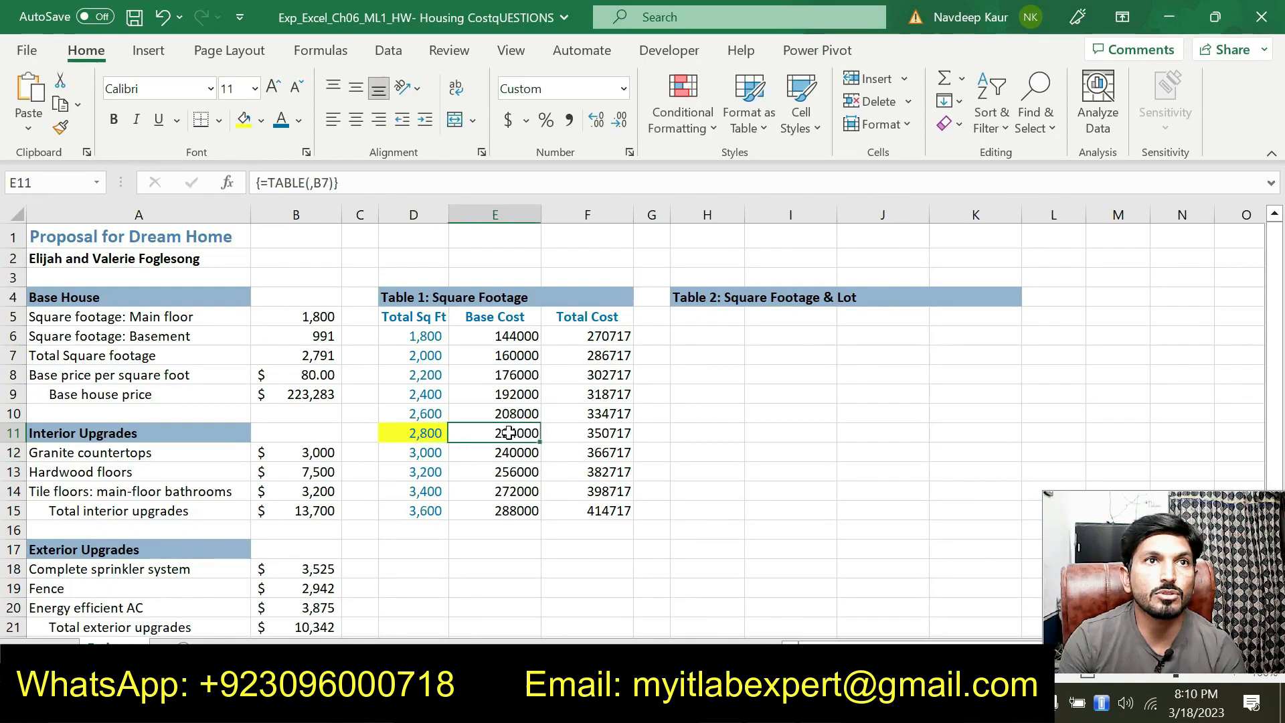
click(244, 121)
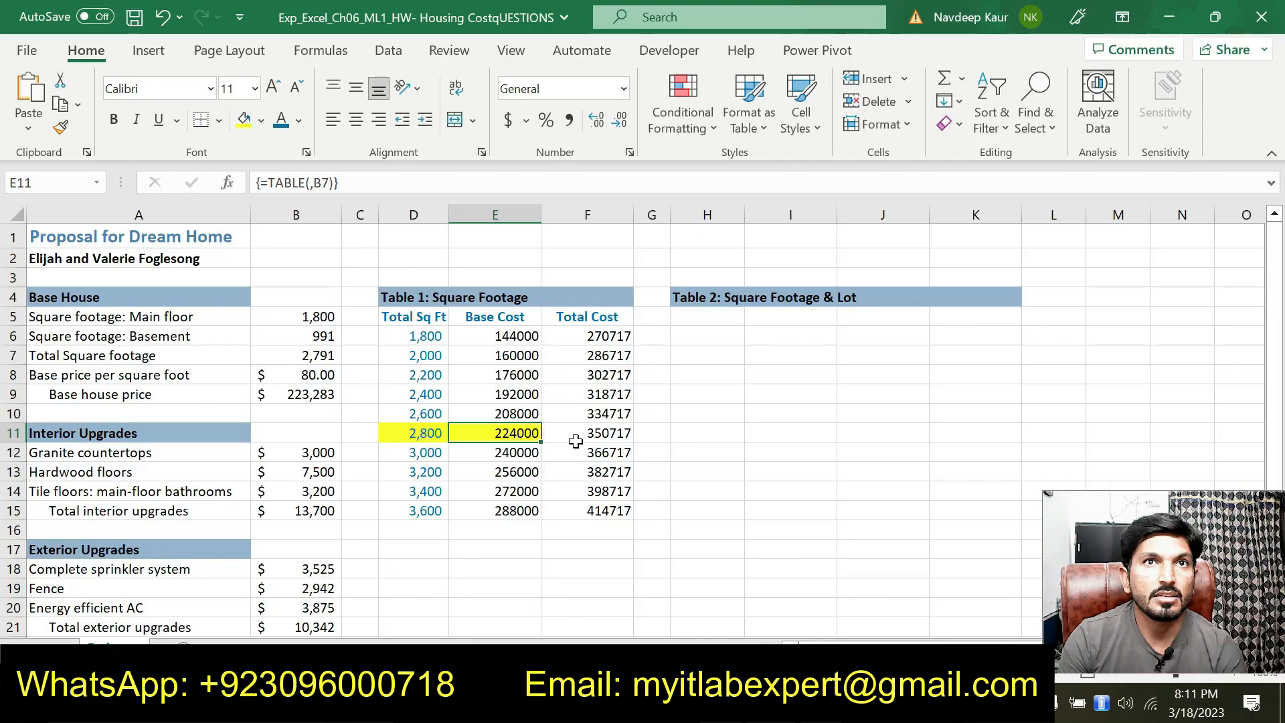
click(595, 433)
scroll(375, 589, down, 1)
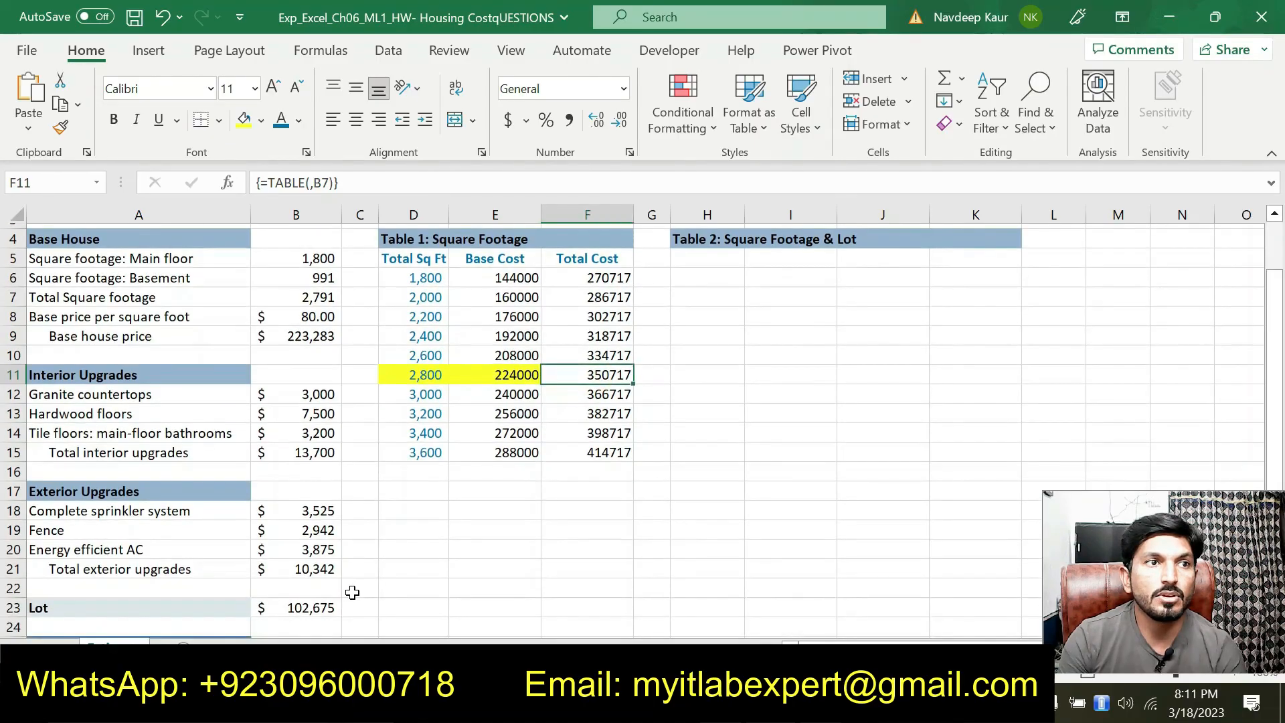
scroll(293, 626, down, 1)
scroll(293, 596, up, 2)
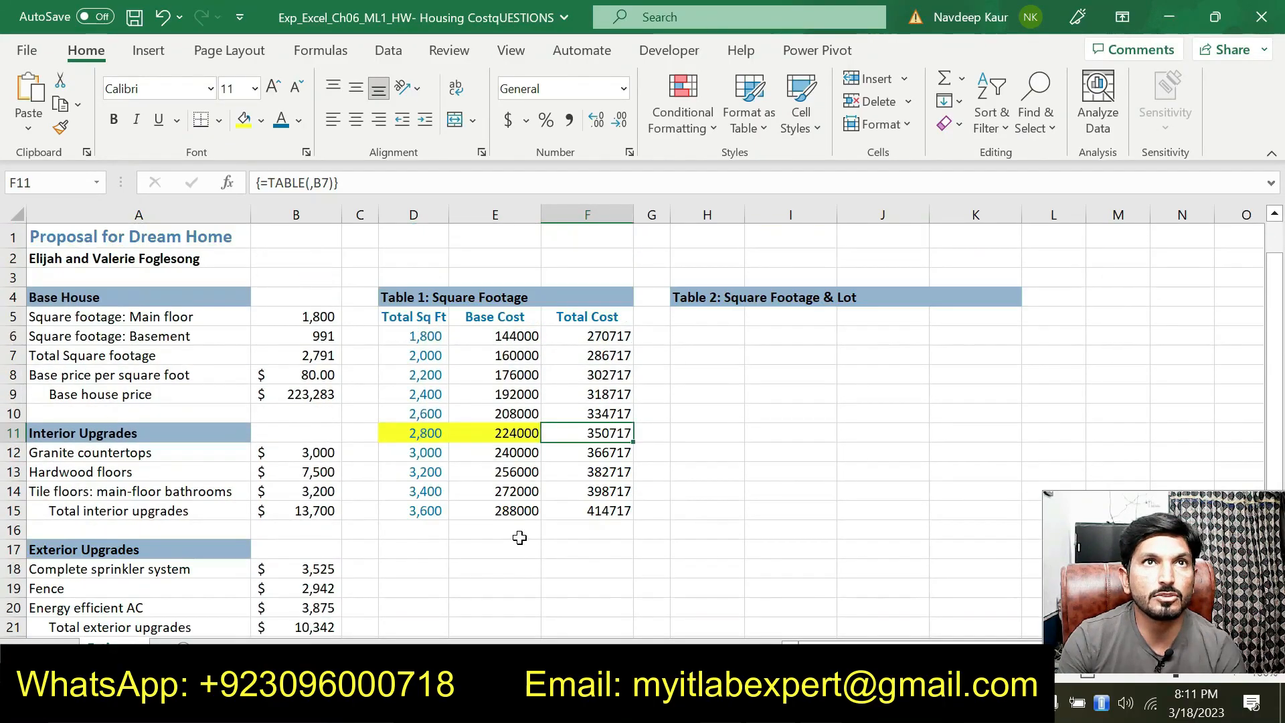
click(243, 122)
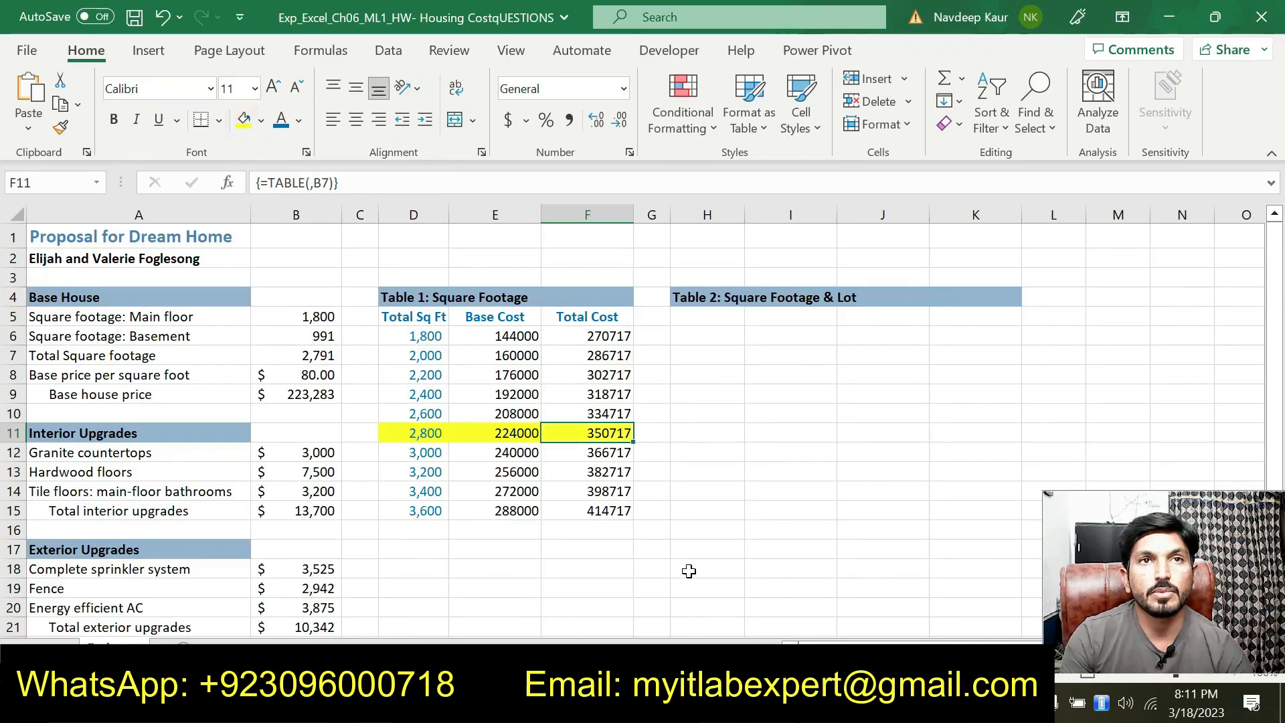
Step: Switch to the Word instructions, remove the highlight from the step 8 text and apply turquoise highlighting to step 9
key(alt+Tab)
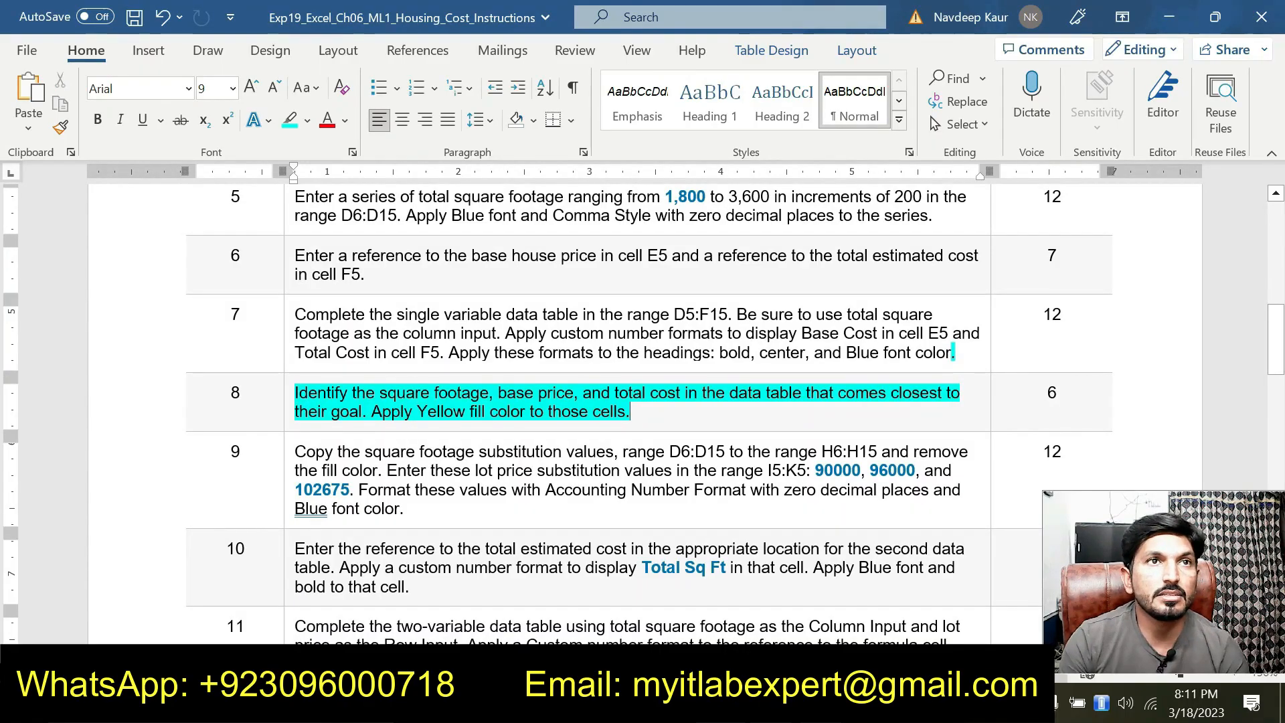
drag(644, 412, 296, 394)
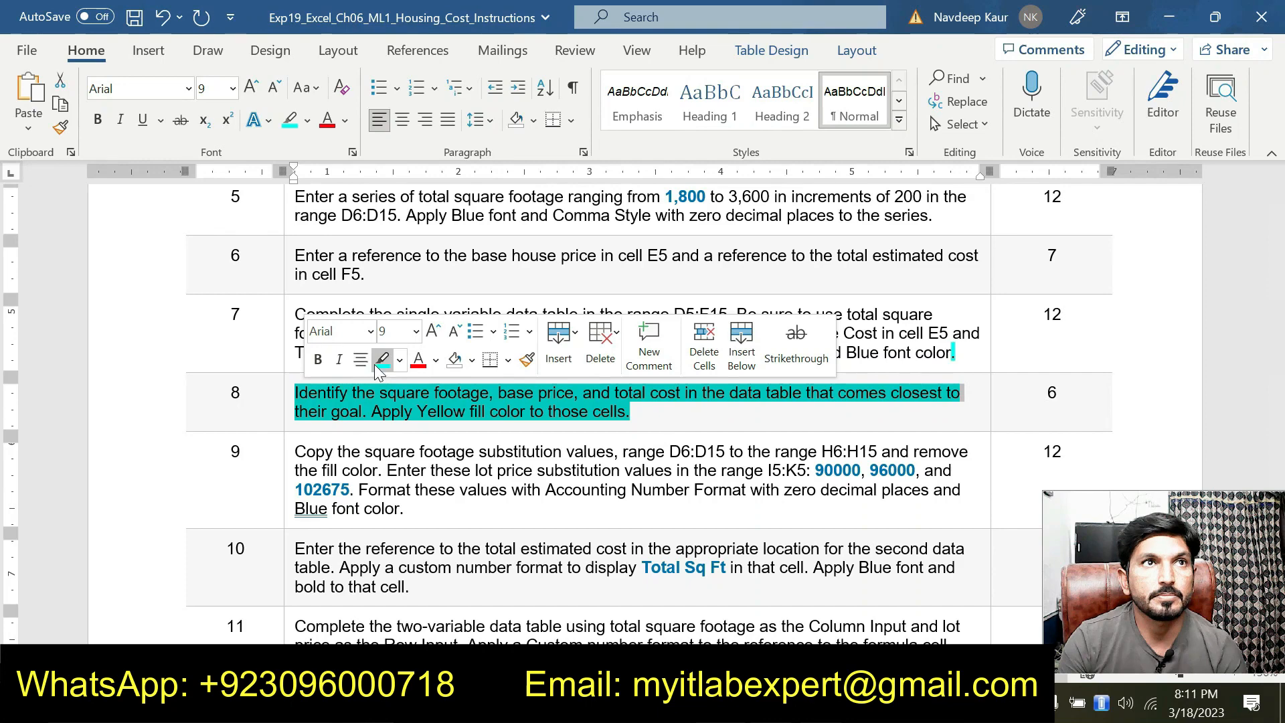
click(382, 361)
click(383, 367)
scroll(669, 415, down, 1)
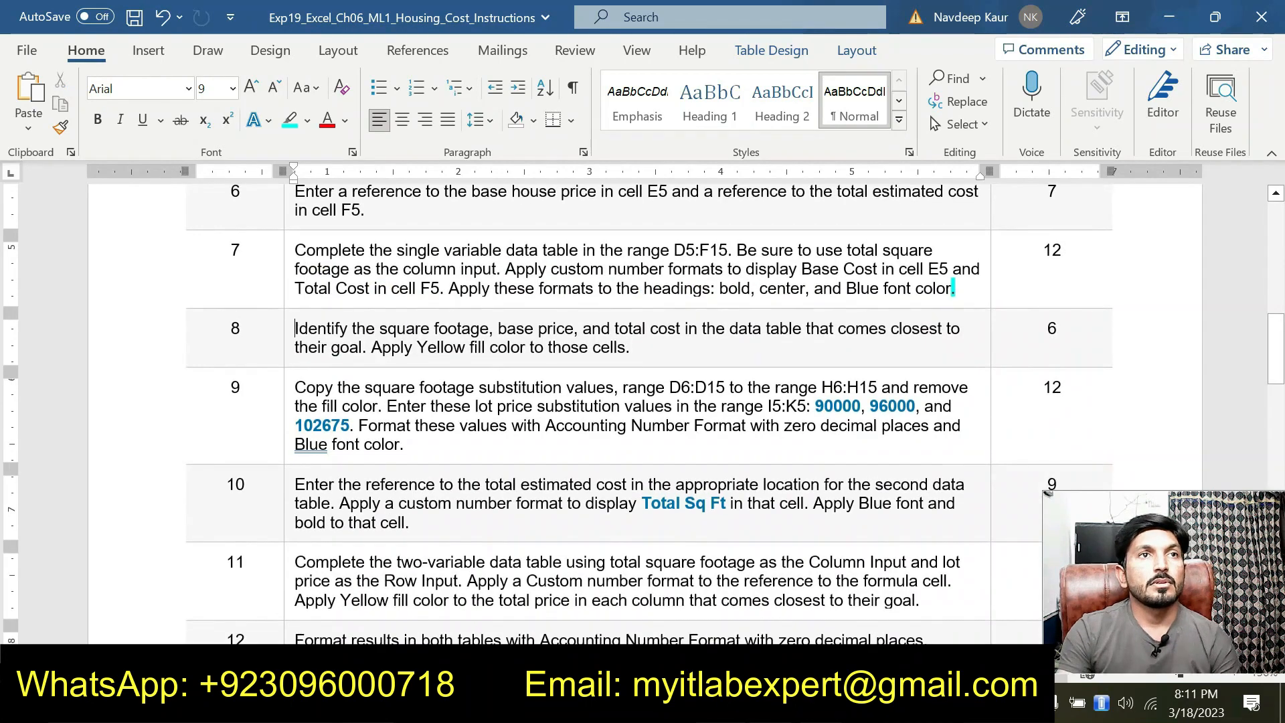
drag(406, 445, 373, 377)
click(379, 353)
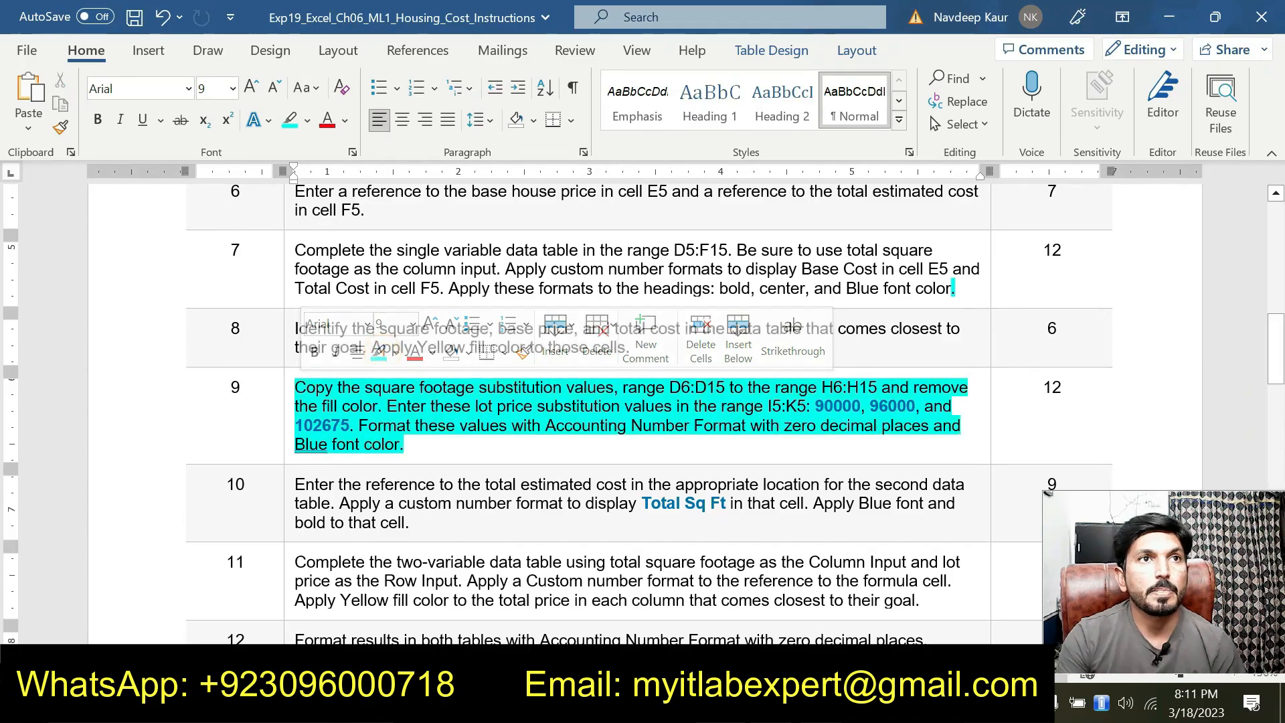
click(445, 446)
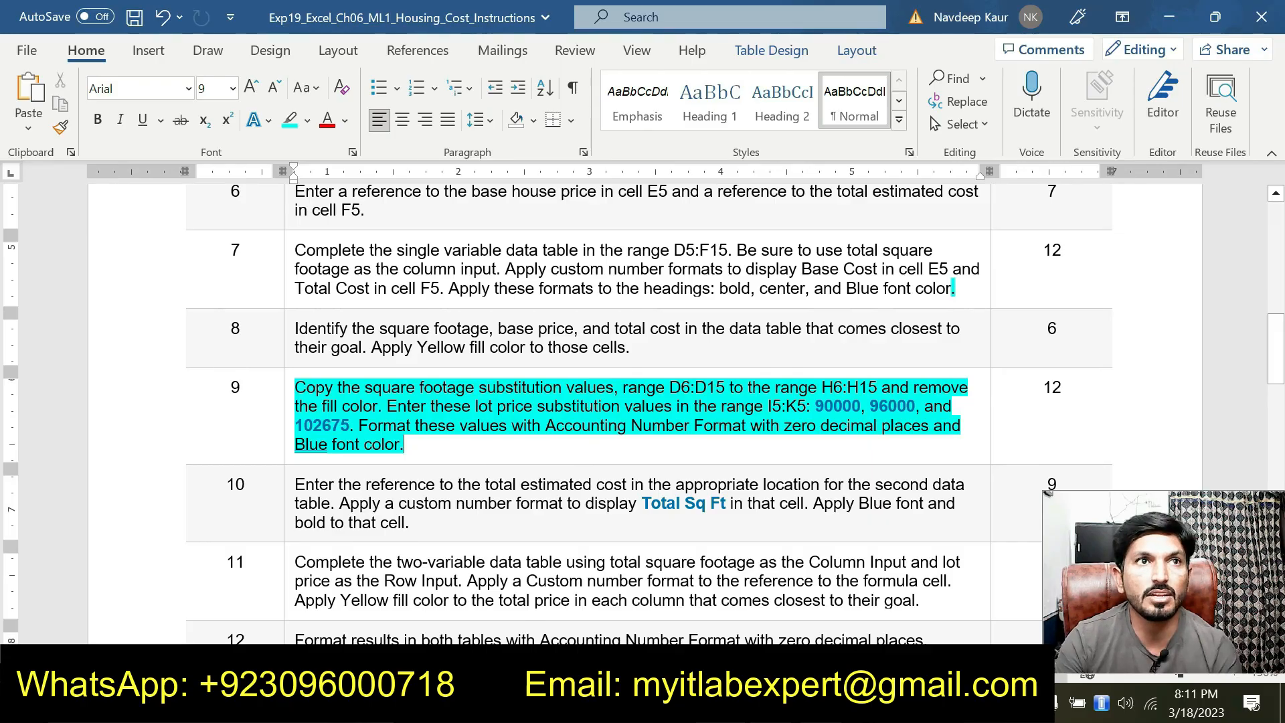
Step: Copy the range reference D6:D15 from step 9 in Word, use it to select that range in Excel, and copy its cells
drag(669, 388, 727, 388)
key(ctrl+c)
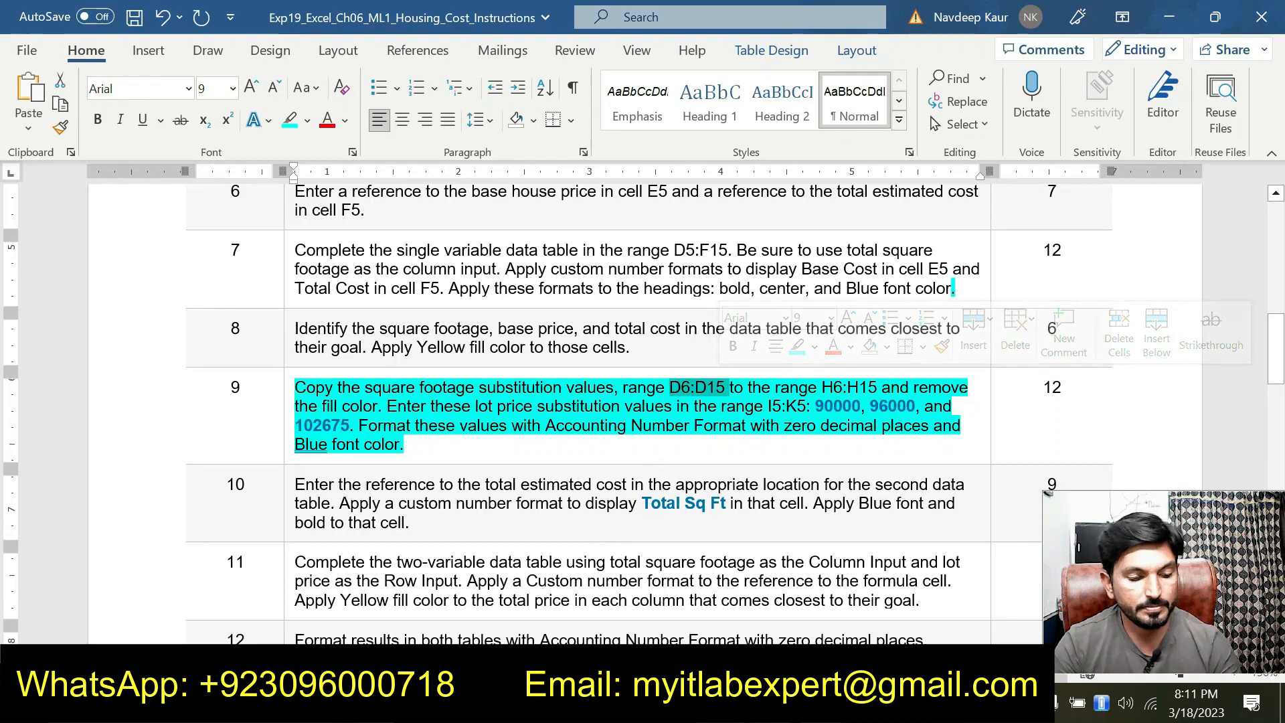
key(alt+Tab)
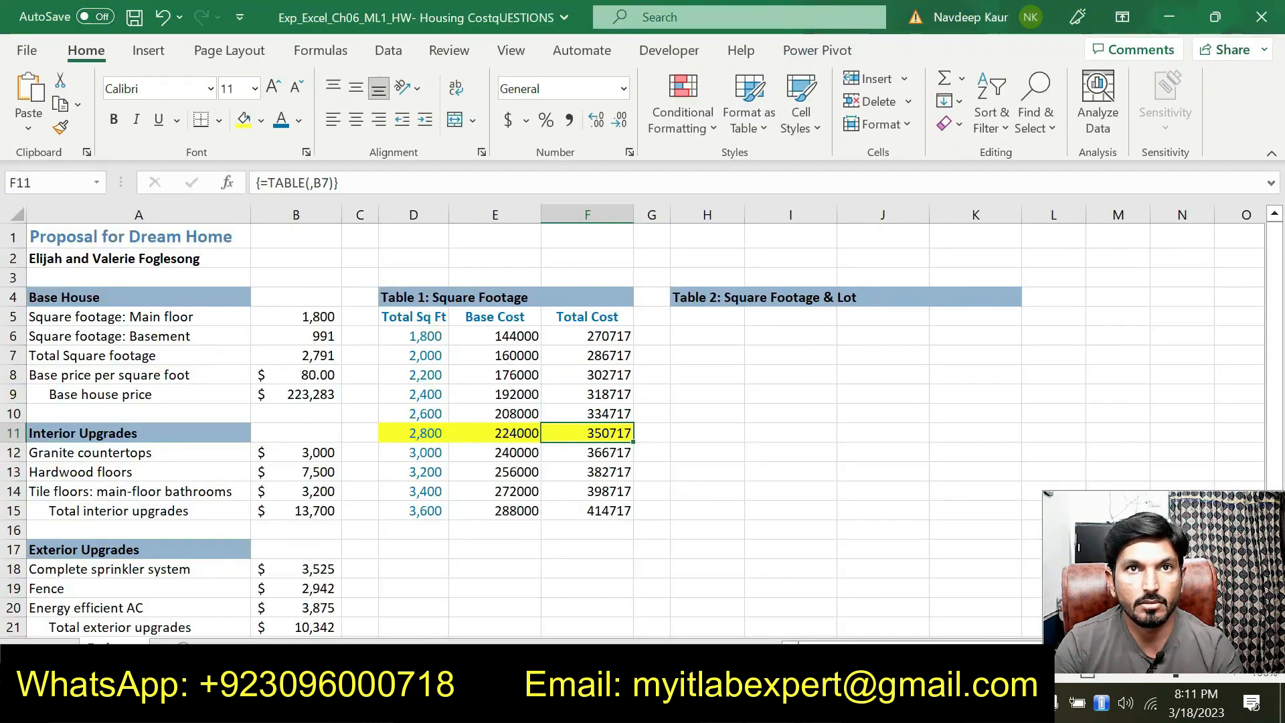
click(60, 185)
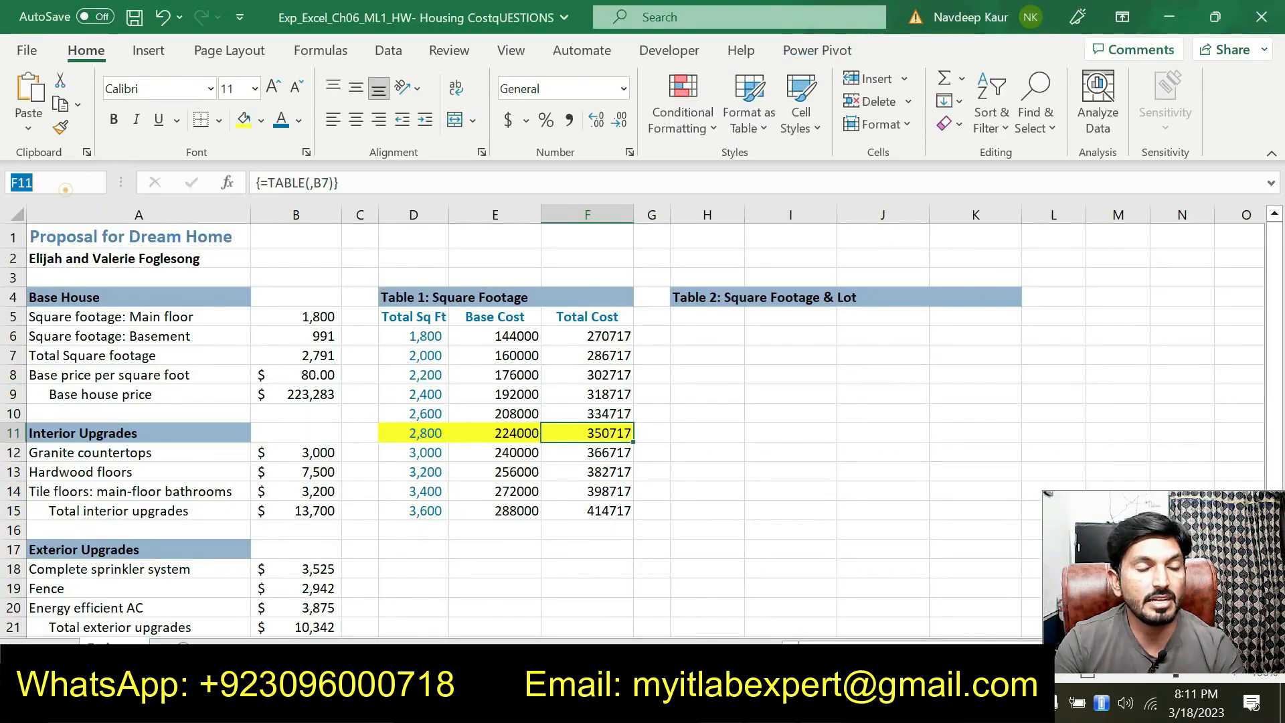
key(ctrl+v)
key(Return)
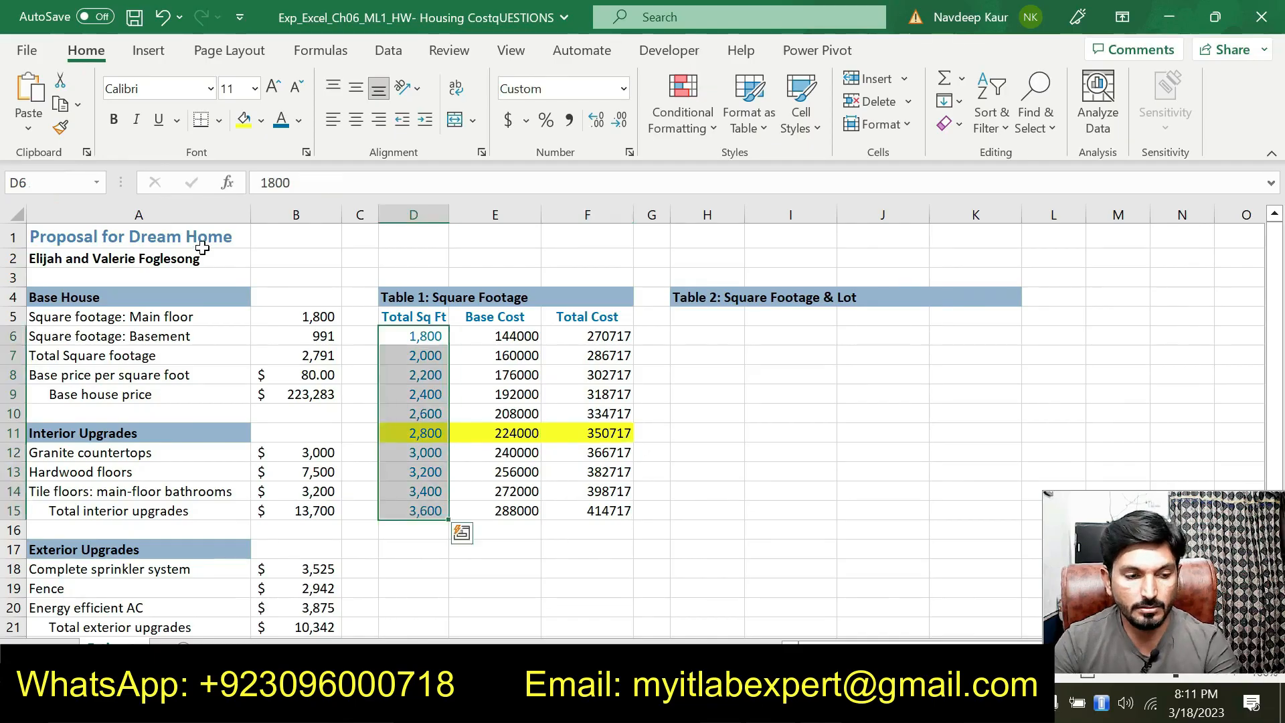
click(60, 105)
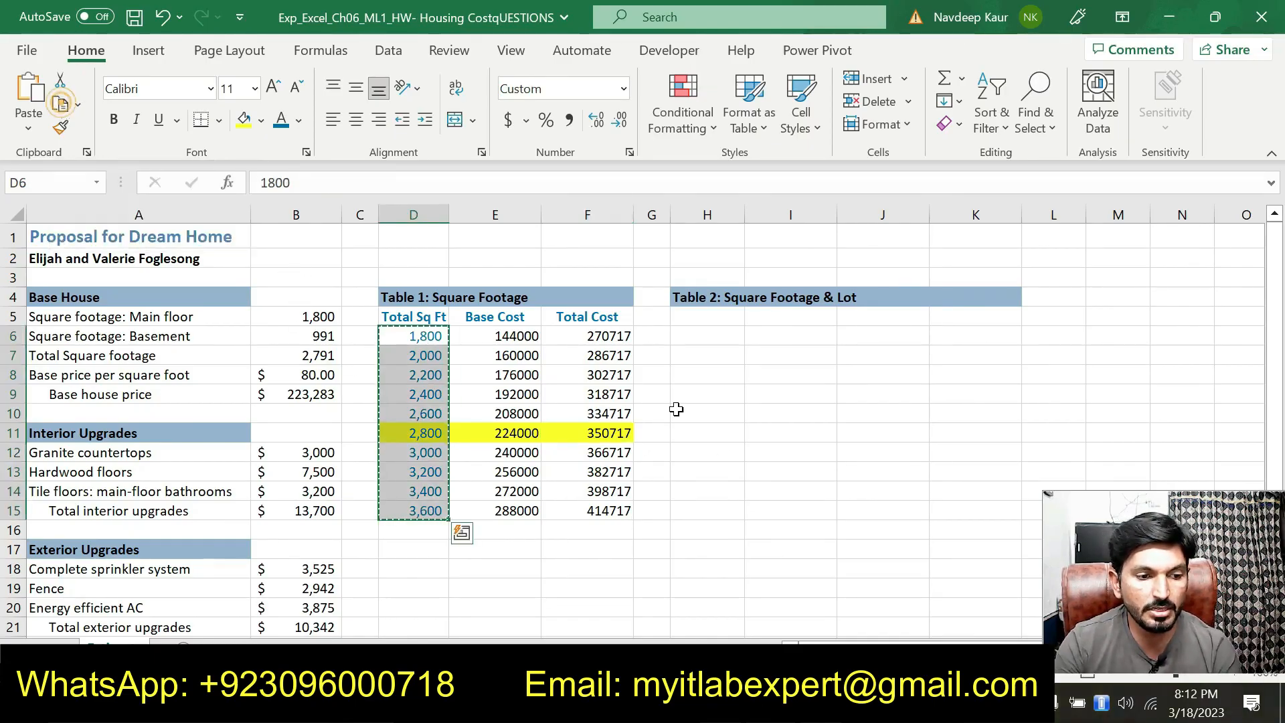
Step: Check the destination range in step 9 in Word, then paste the copied square footage values into H6:H15 in Excel
key(alt+Tab)
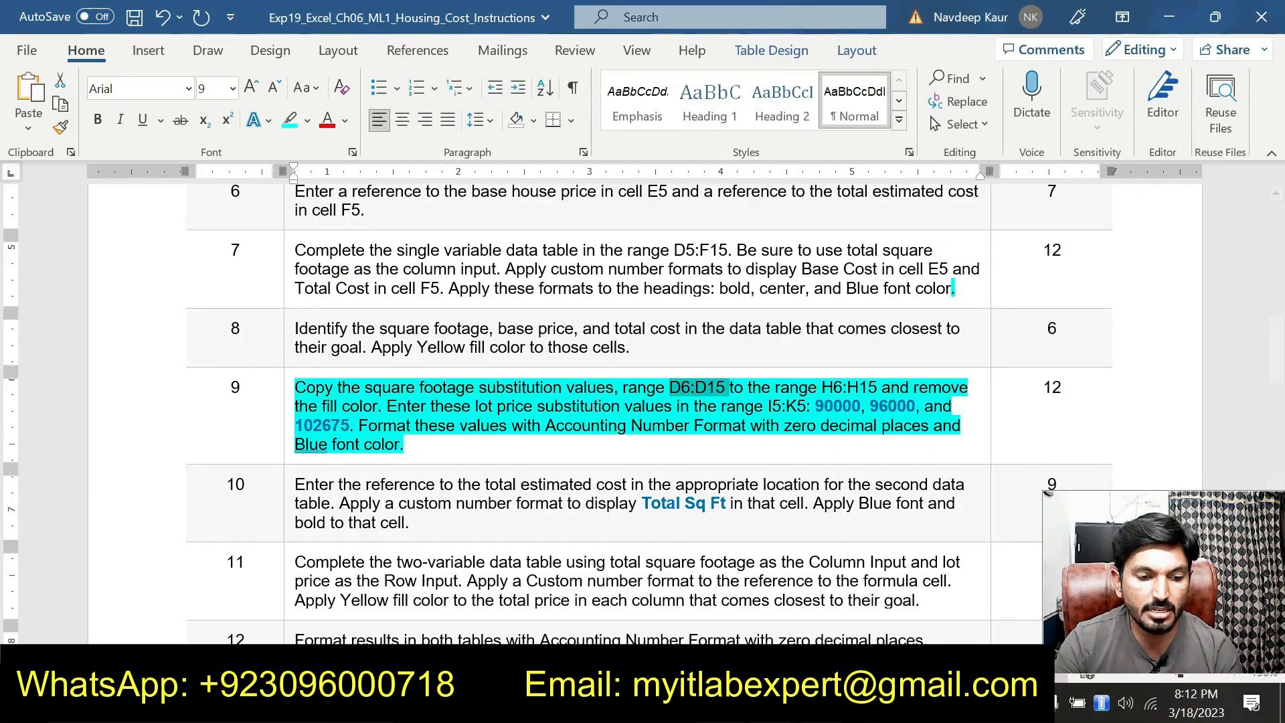
key(alt+Tab)
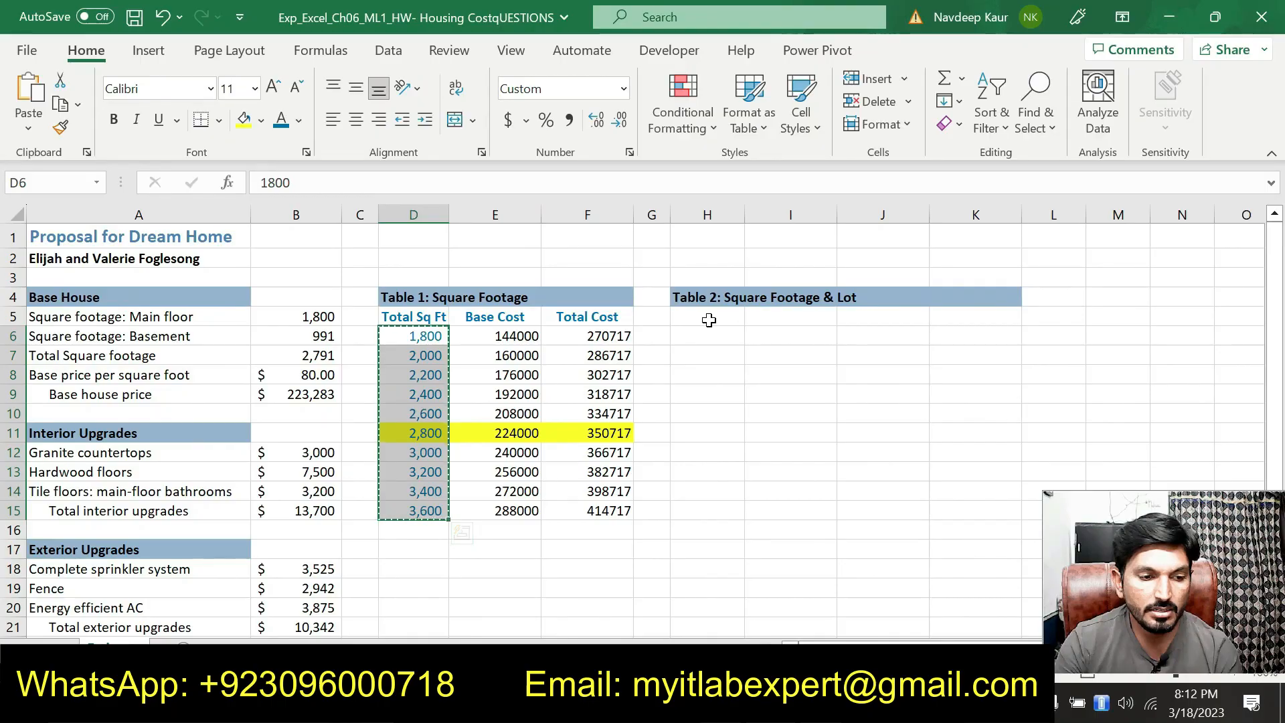
drag(709, 332, 712, 511)
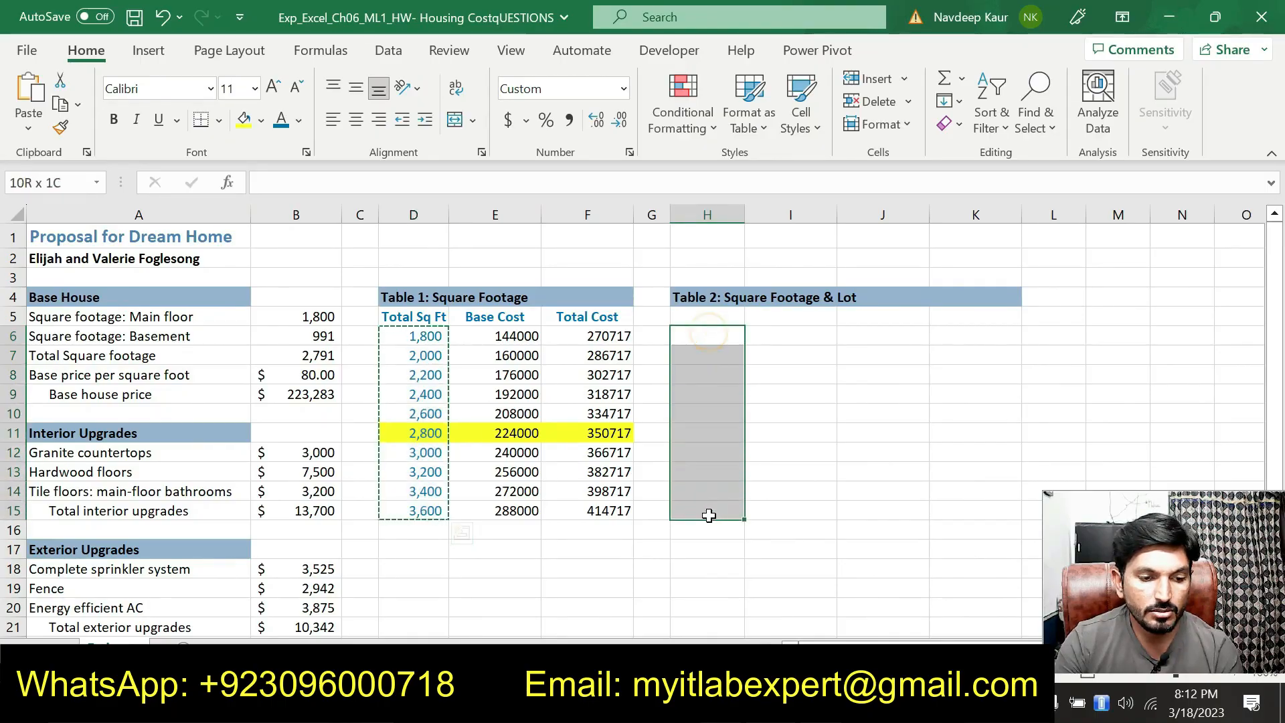
click(28, 94)
Step: Remove the yellow fill from cell H11 by setting it to No Fill
click(693, 441)
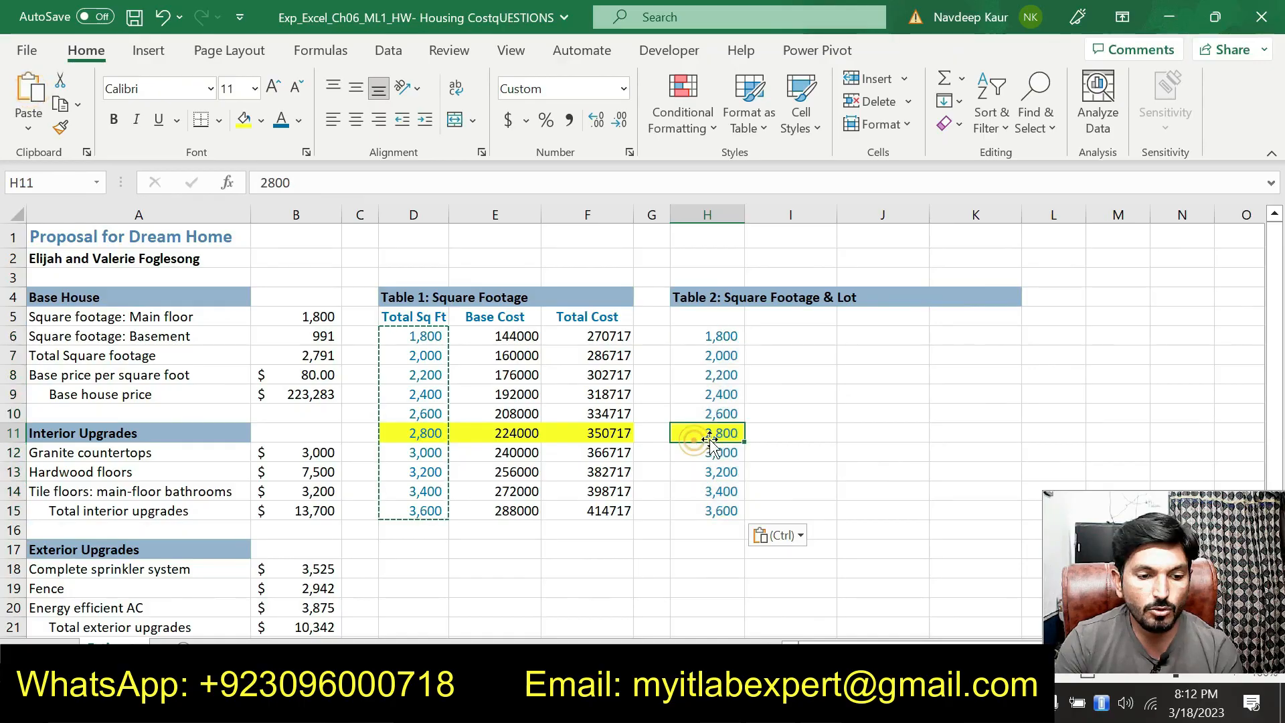
click(261, 120)
click(312, 341)
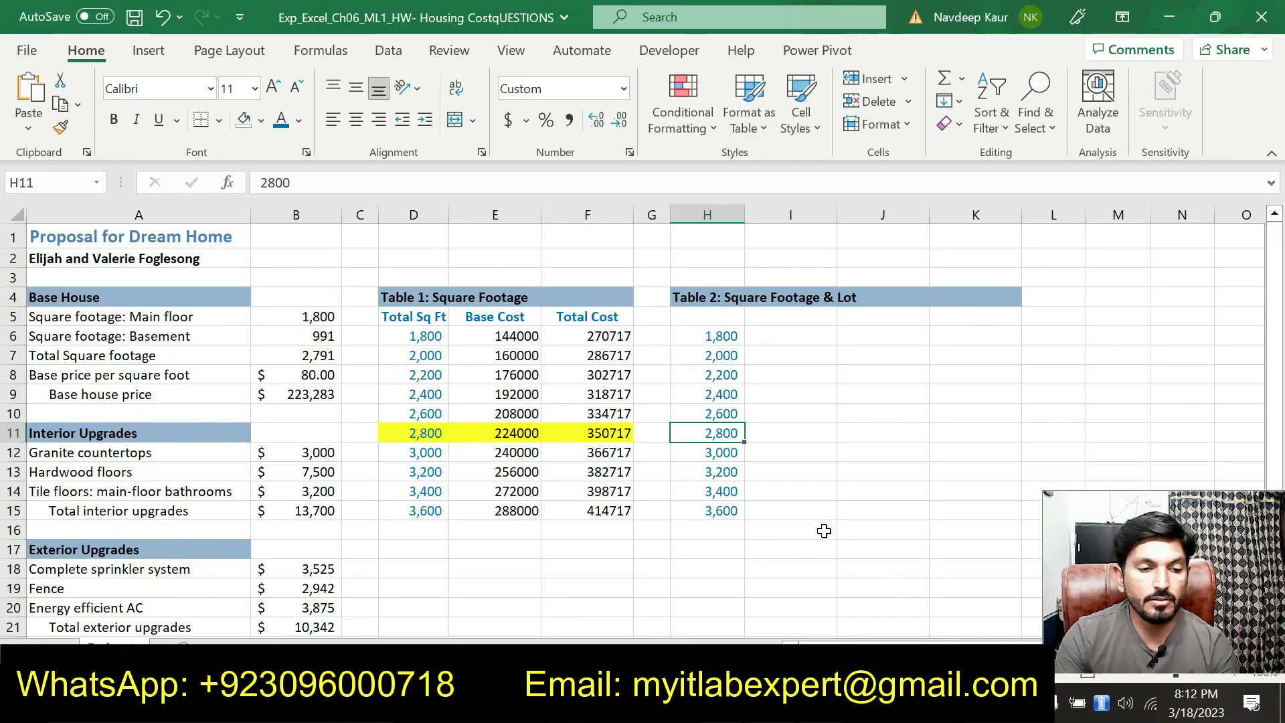
Step: Check the lot price values of step 9 in the Word instructions, then enter 90000 in cell I6 in Excel
key(alt+Tab)
scroll(642, 401, down, 3)
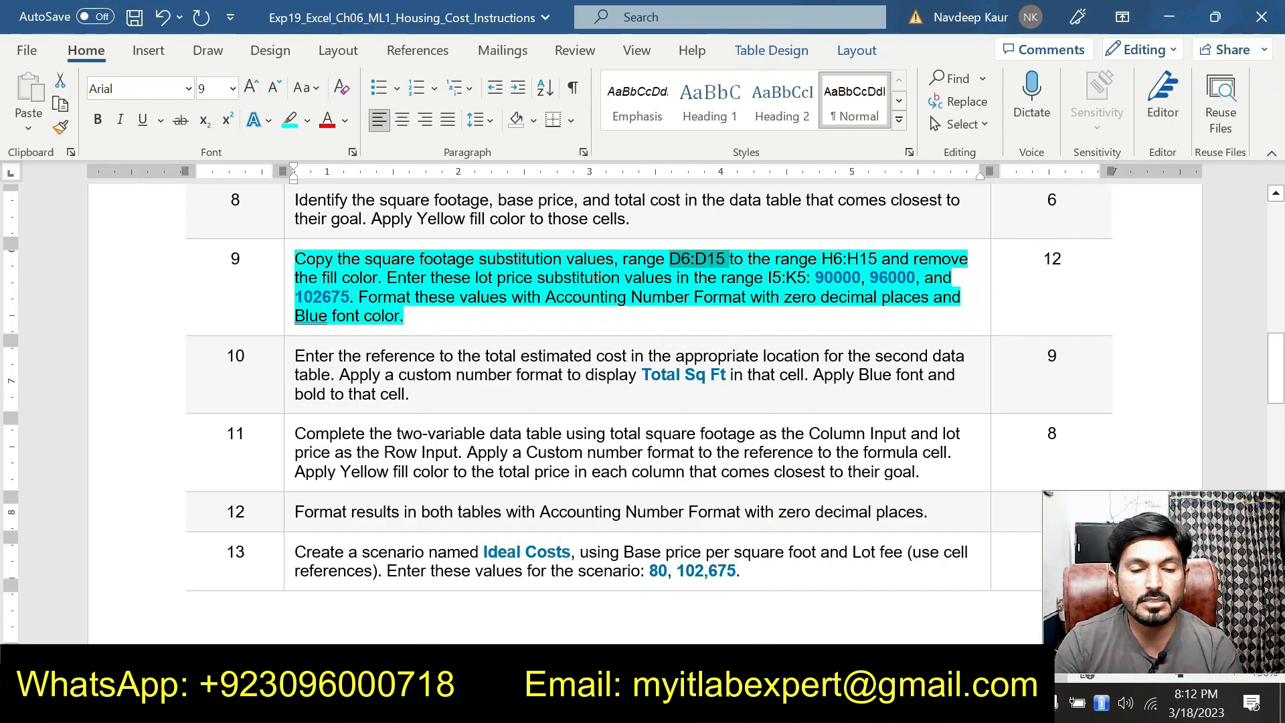
scroll(642, 402, up, 4)
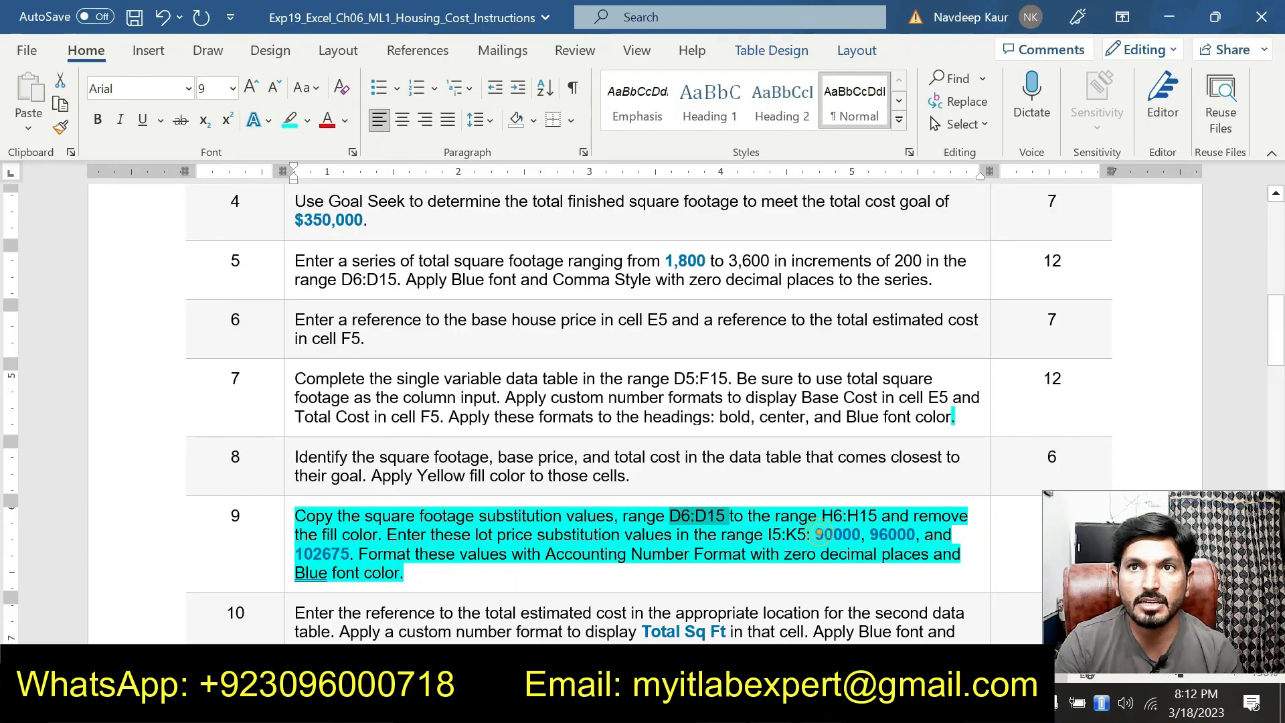
click(816, 535)
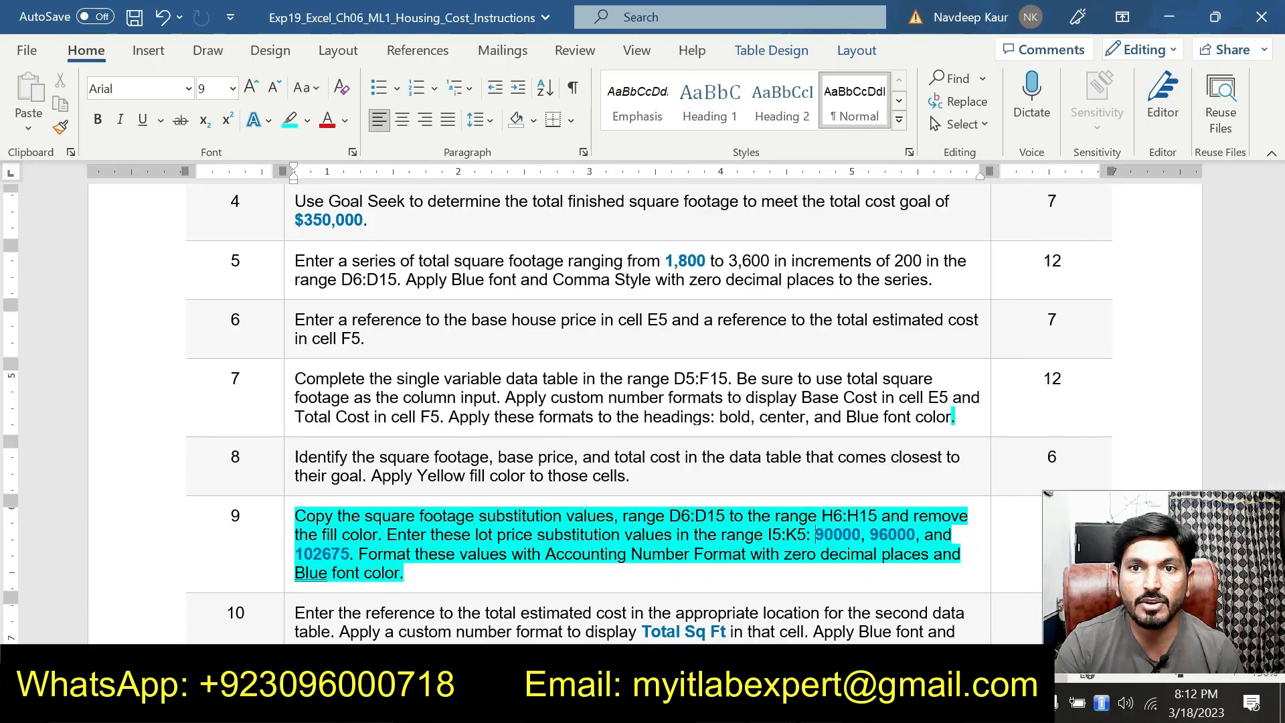
key(alt+Tab)
click(781, 337)
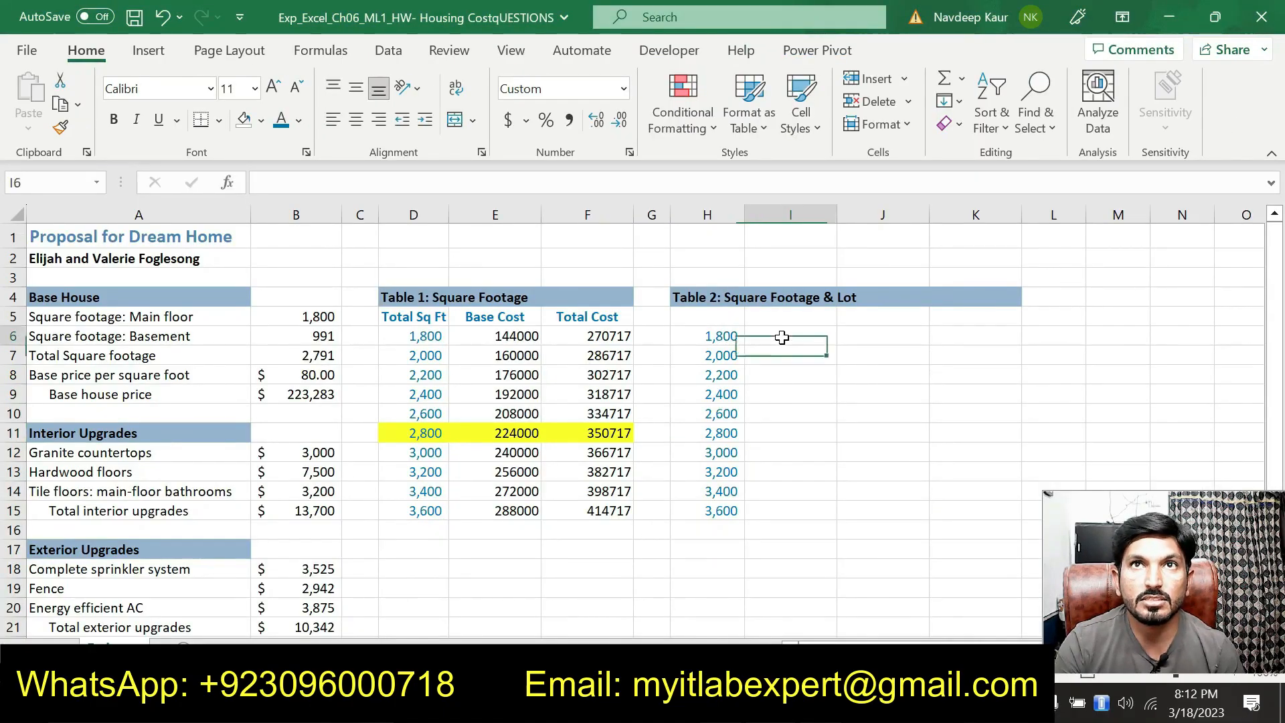
text(90000)
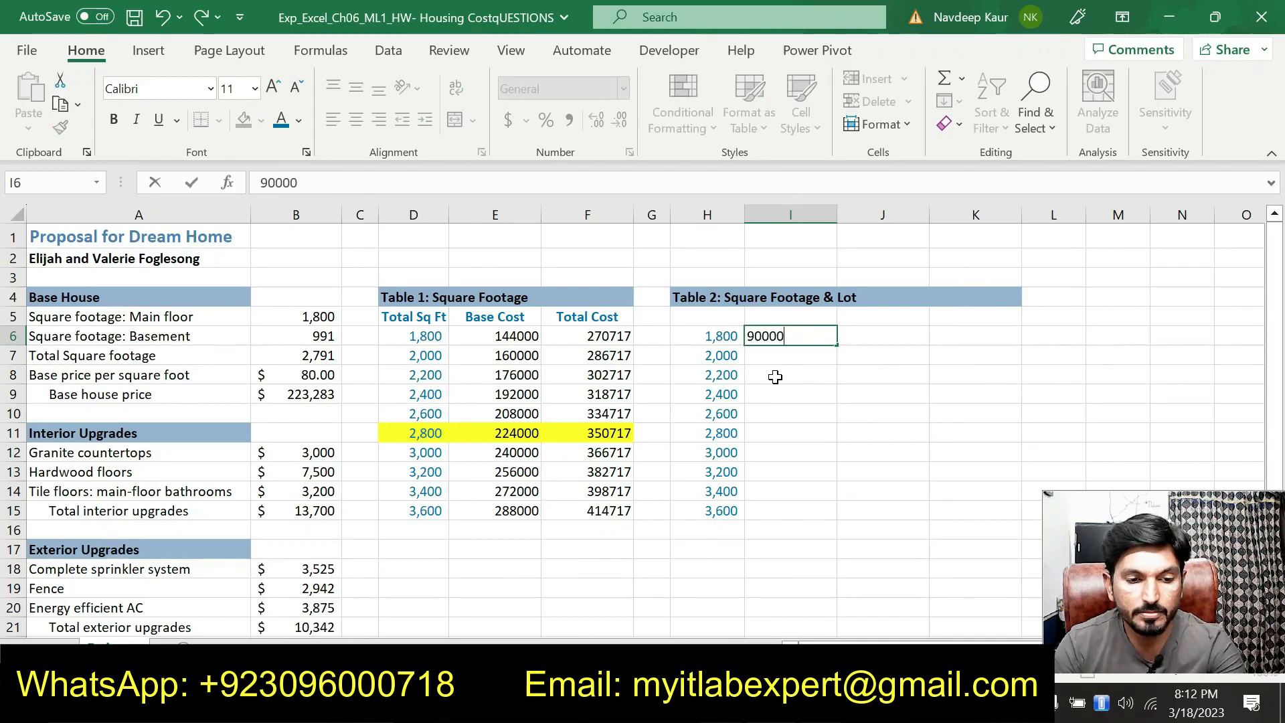
key(Return)
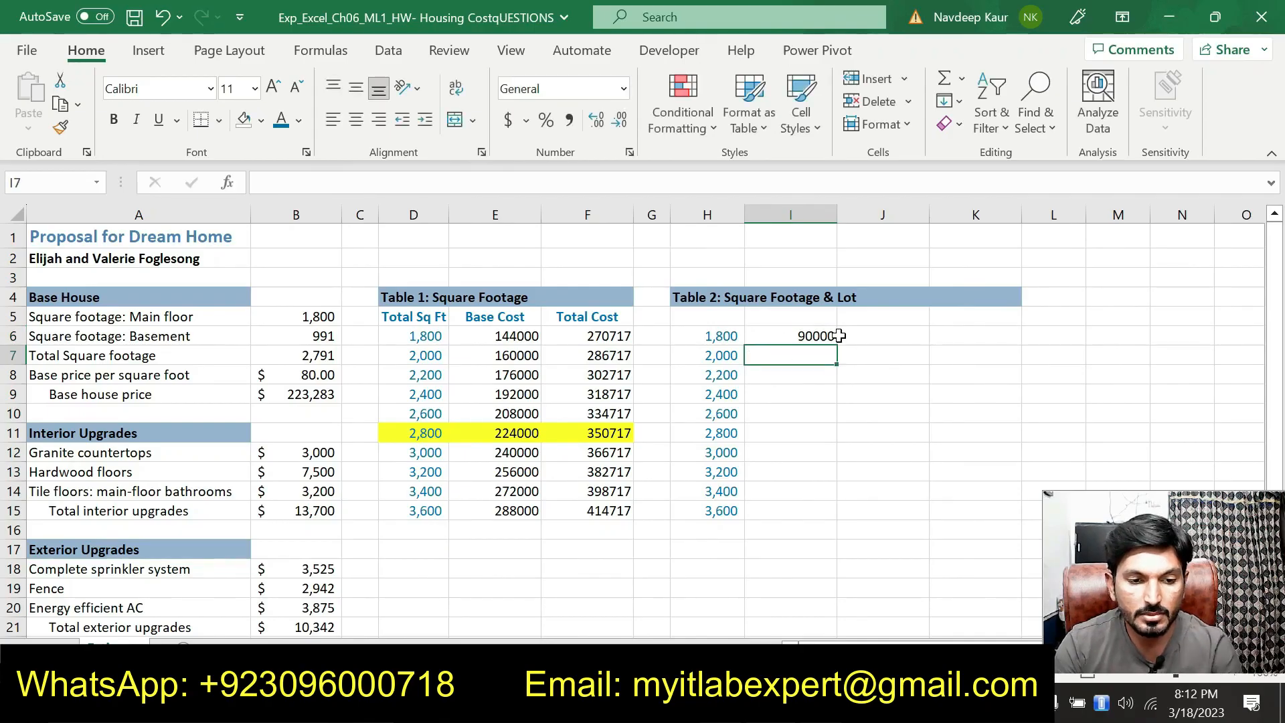
Step: Check the remaining lot prices in Word, then enter 96000 in J6 and 102675 in K6 in Excel
key(alt+Tab)
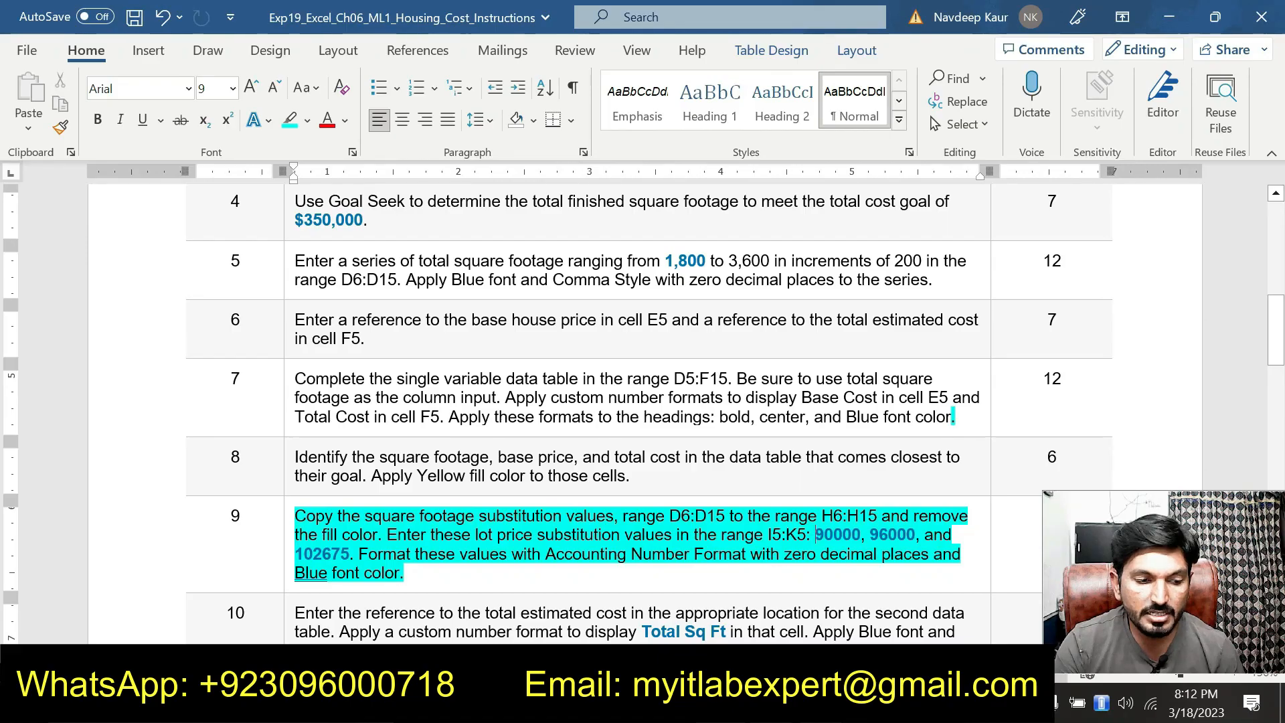
key(alt+Tab)
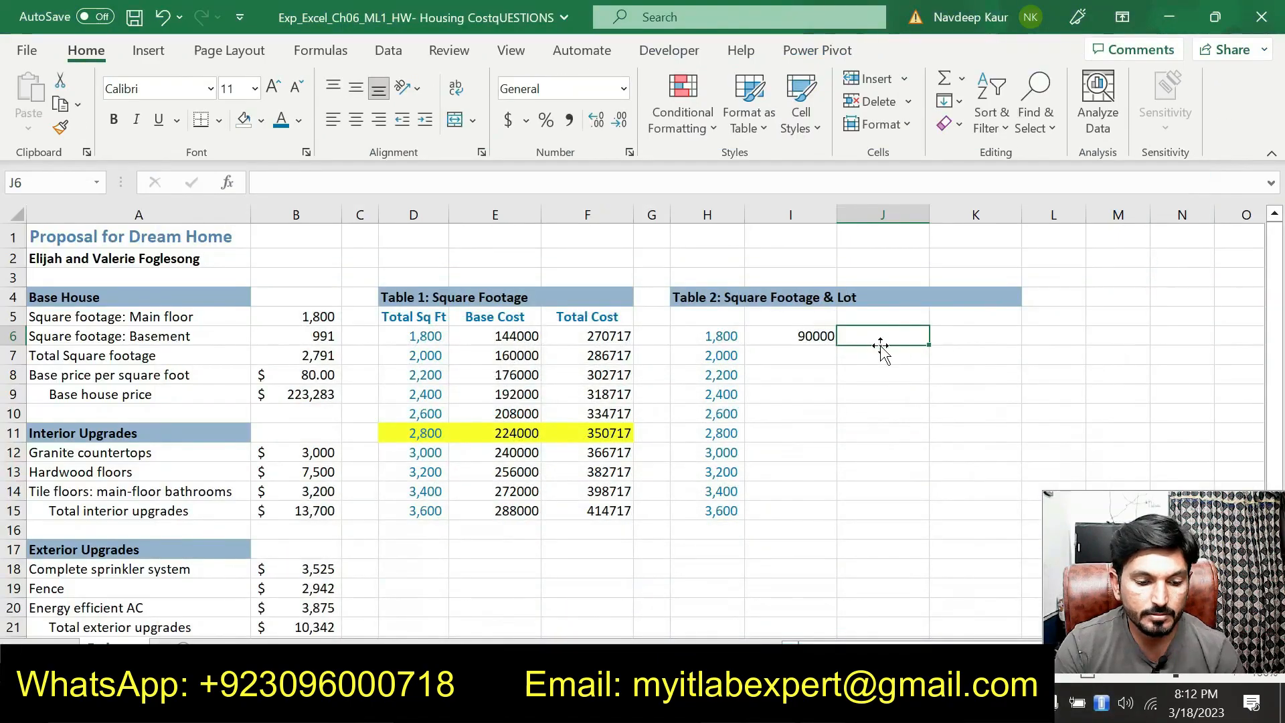
text(96)
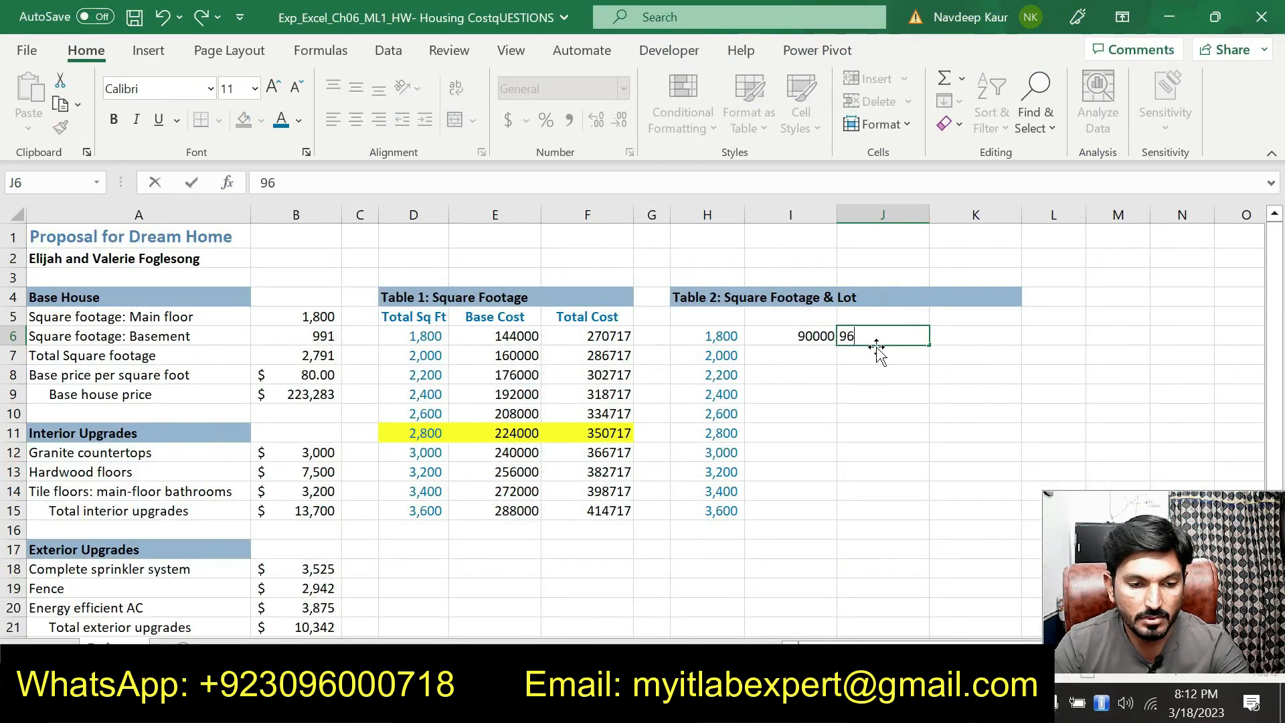
text(000)
key(Return)
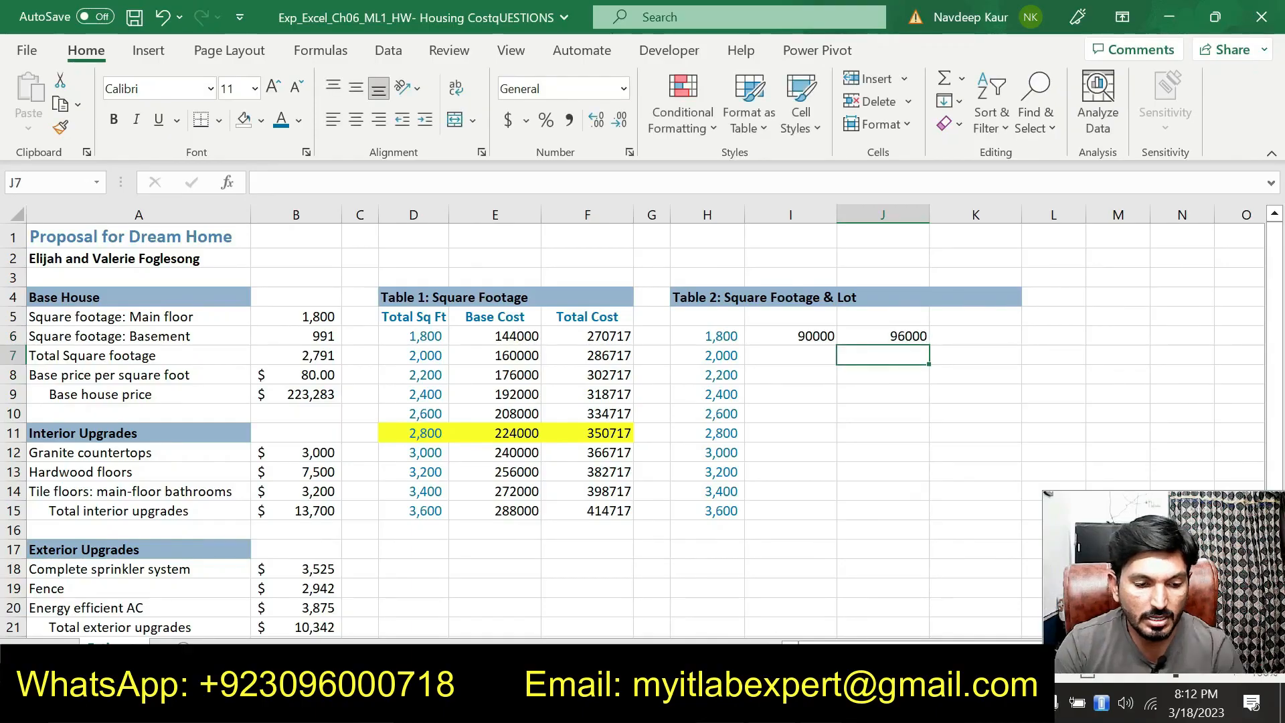
key(alt+Tab)
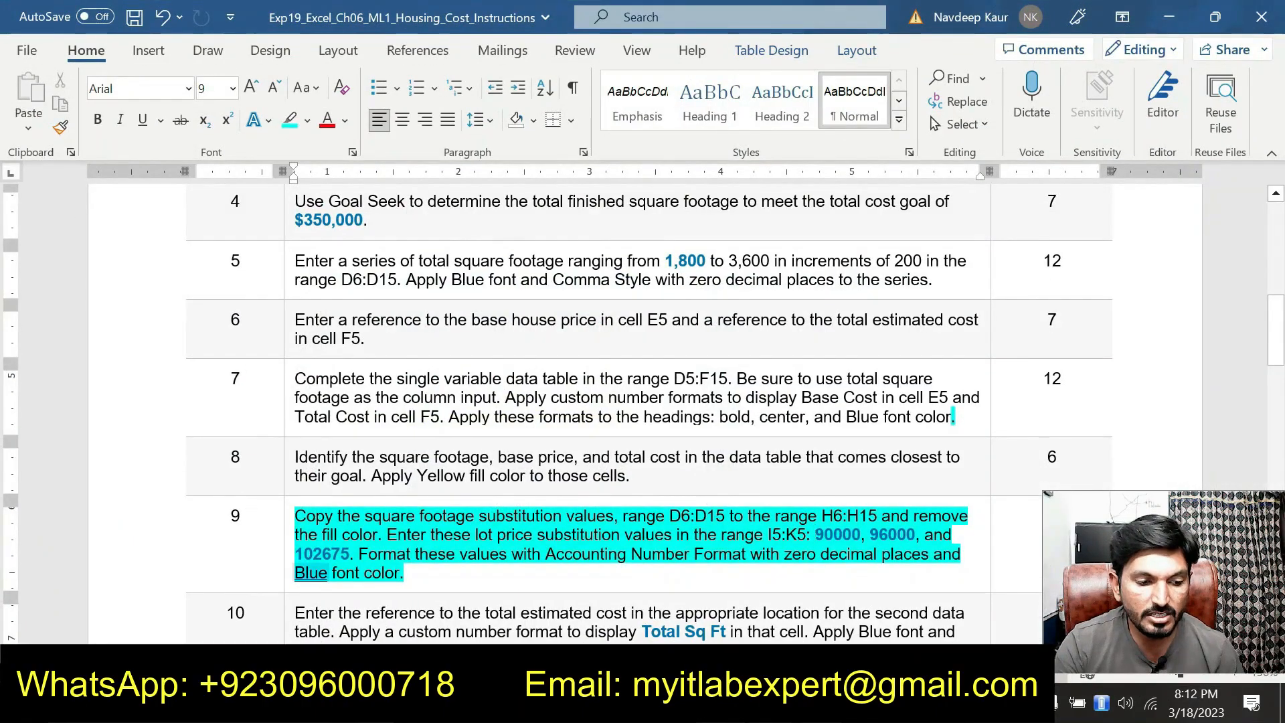
key(alt+Tab)
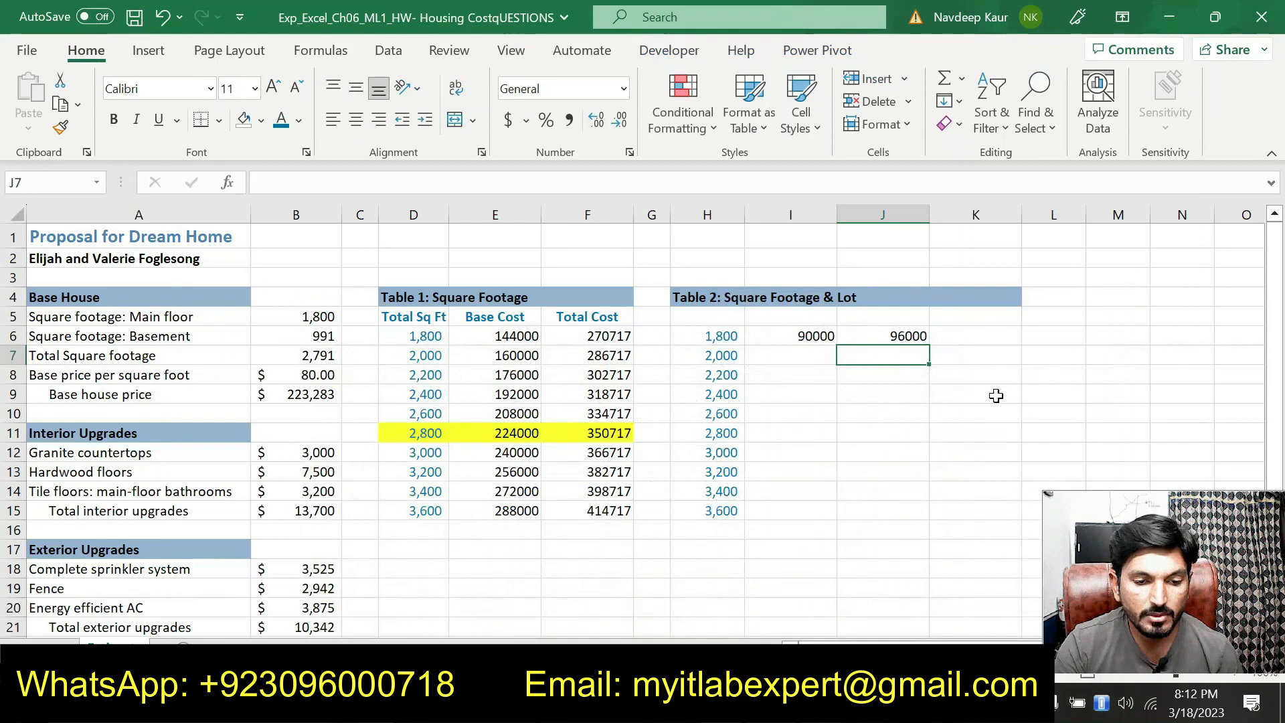
click(974, 336)
text(102675)
key(Return)
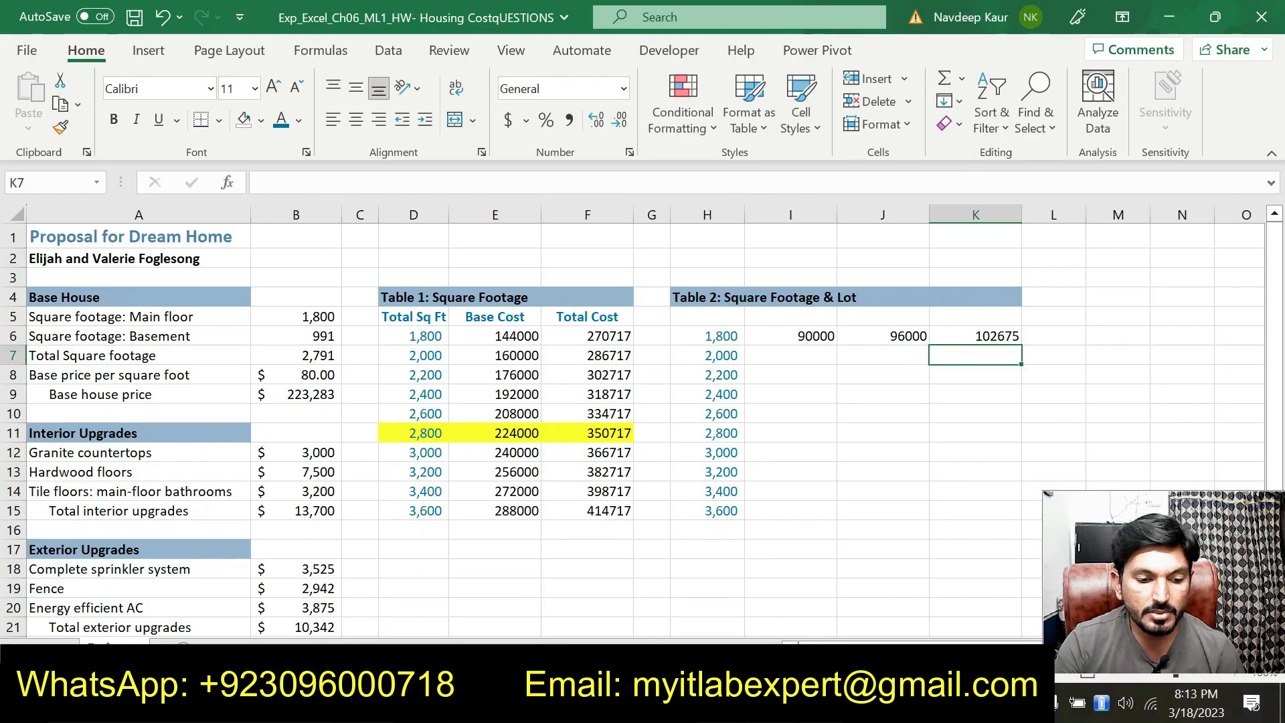
Step: Check the formatting requirements of step 9 in Word, then format I6:K6 in Excel as Accounting with zero decimal places
key(alt+Tab)
scroll(815, 405, down, 2)
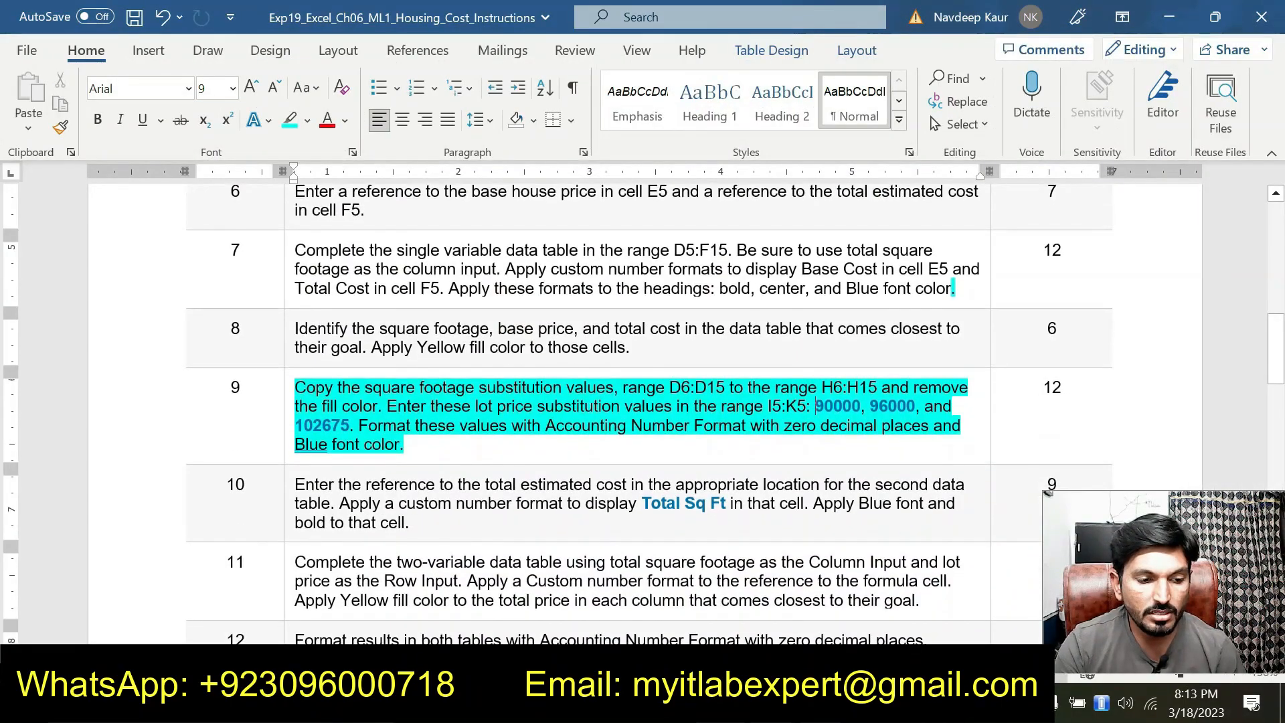
scroll(643, 415, up, 2)
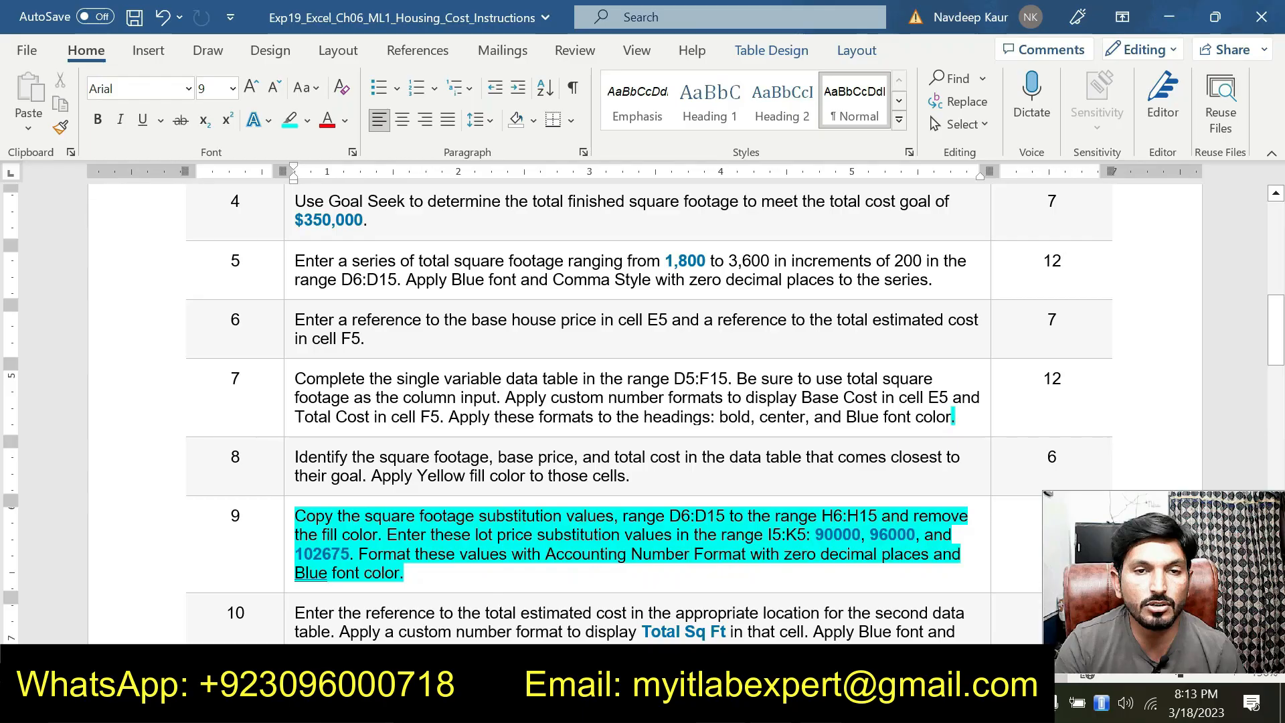
mouse_move(719, 708)
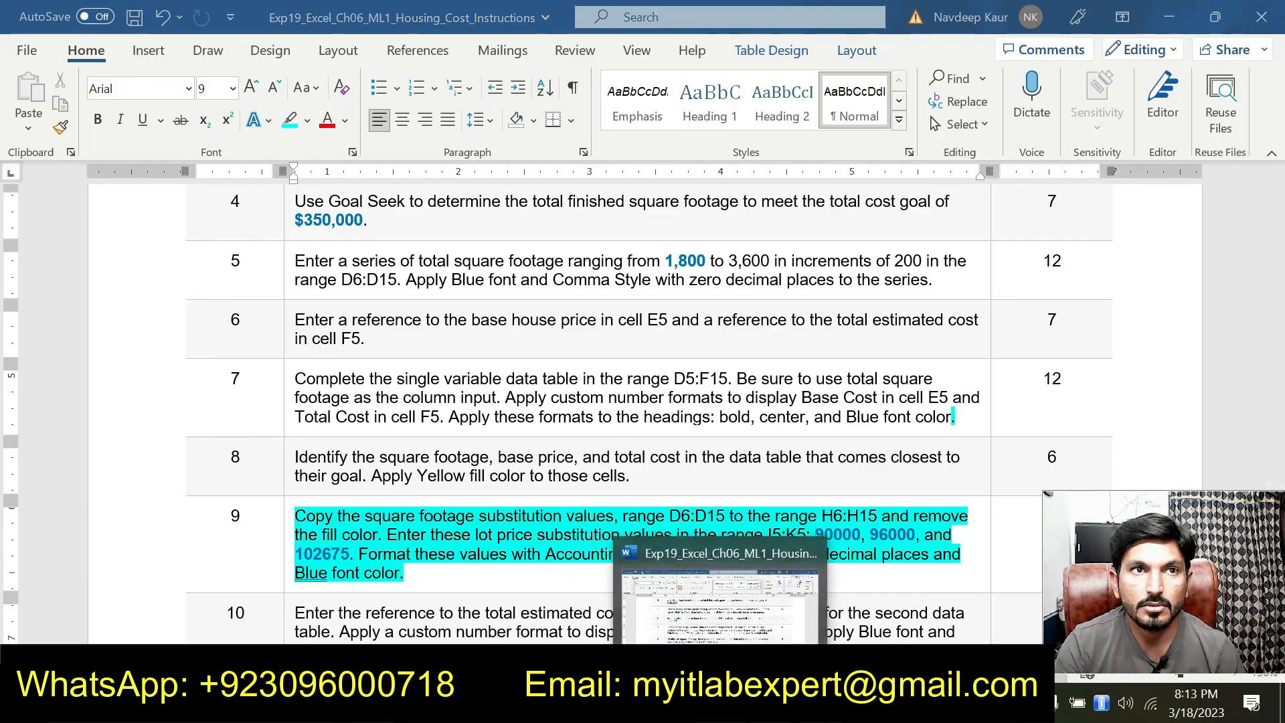
click(720, 706)
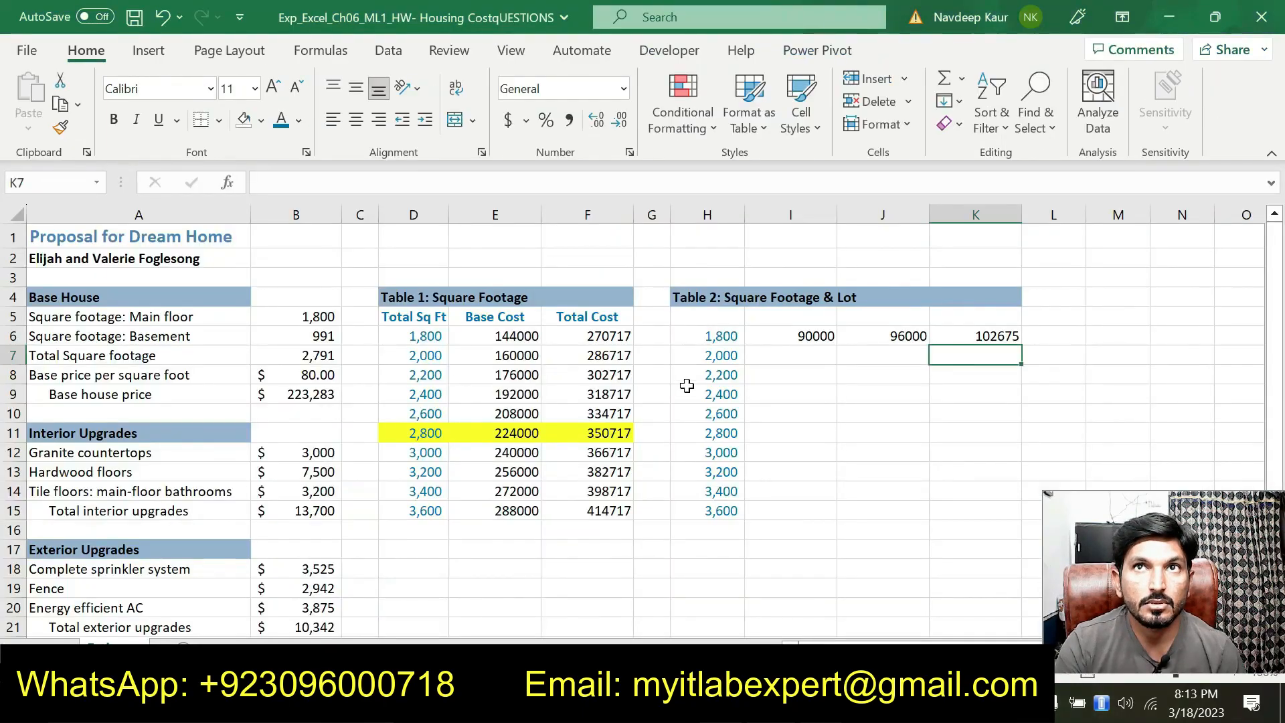
drag(785, 330, 961, 334)
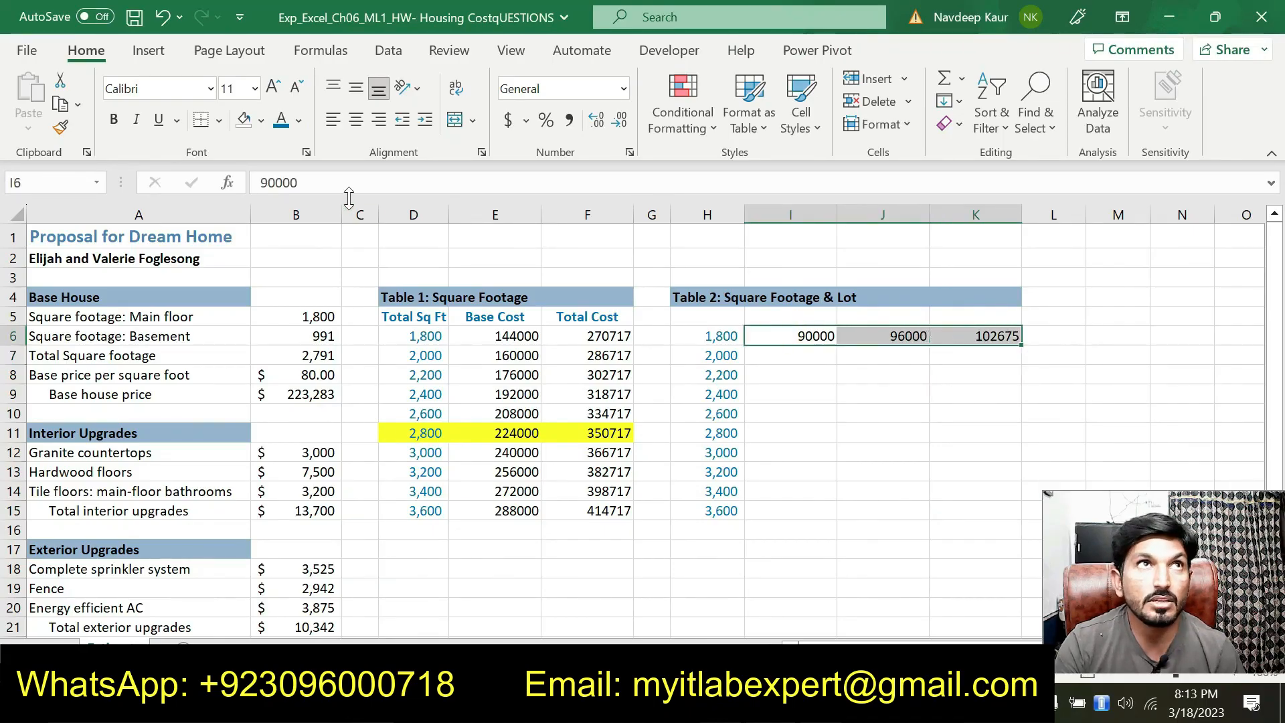
click(629, 153)
click(557, 198)
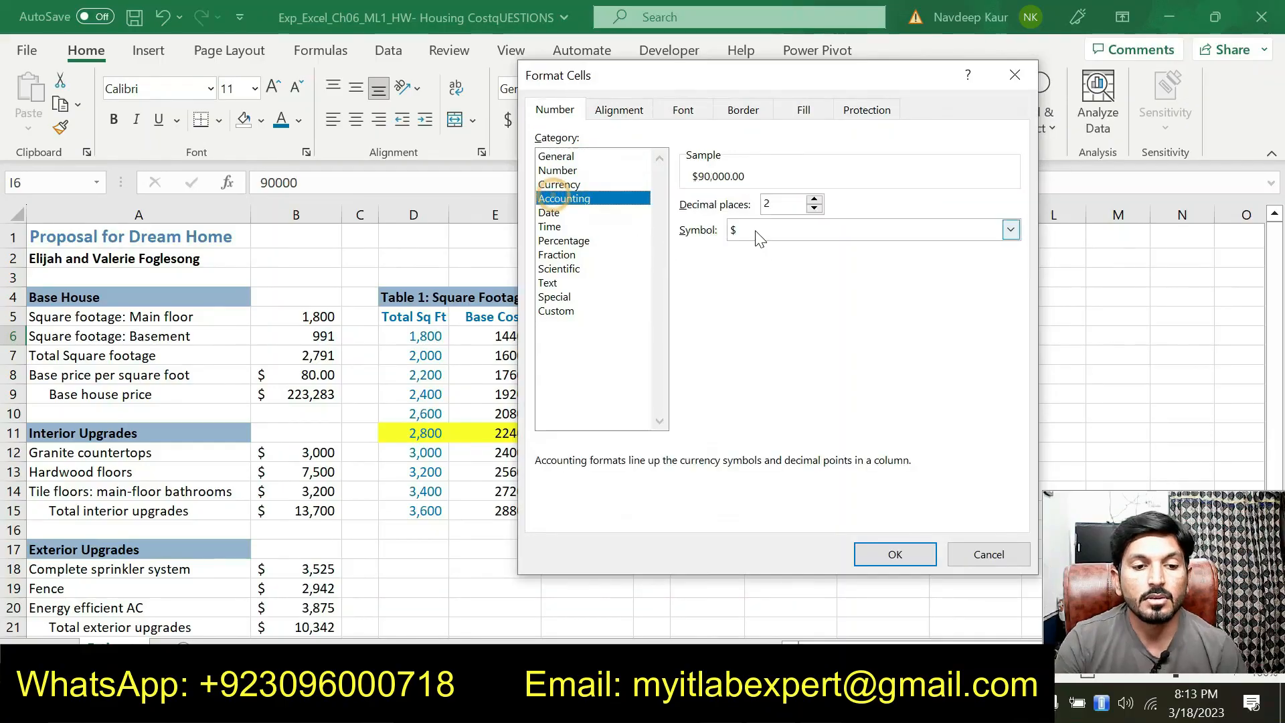
click(814, 209)
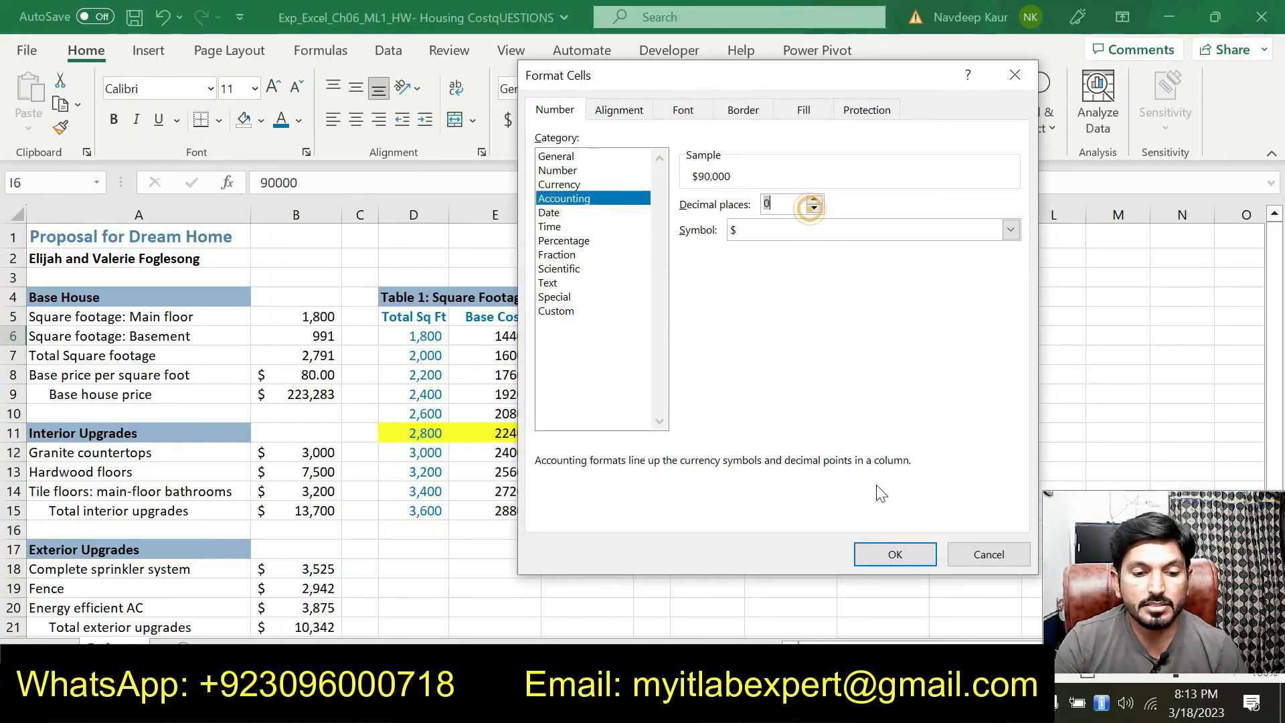
click(870, 557)
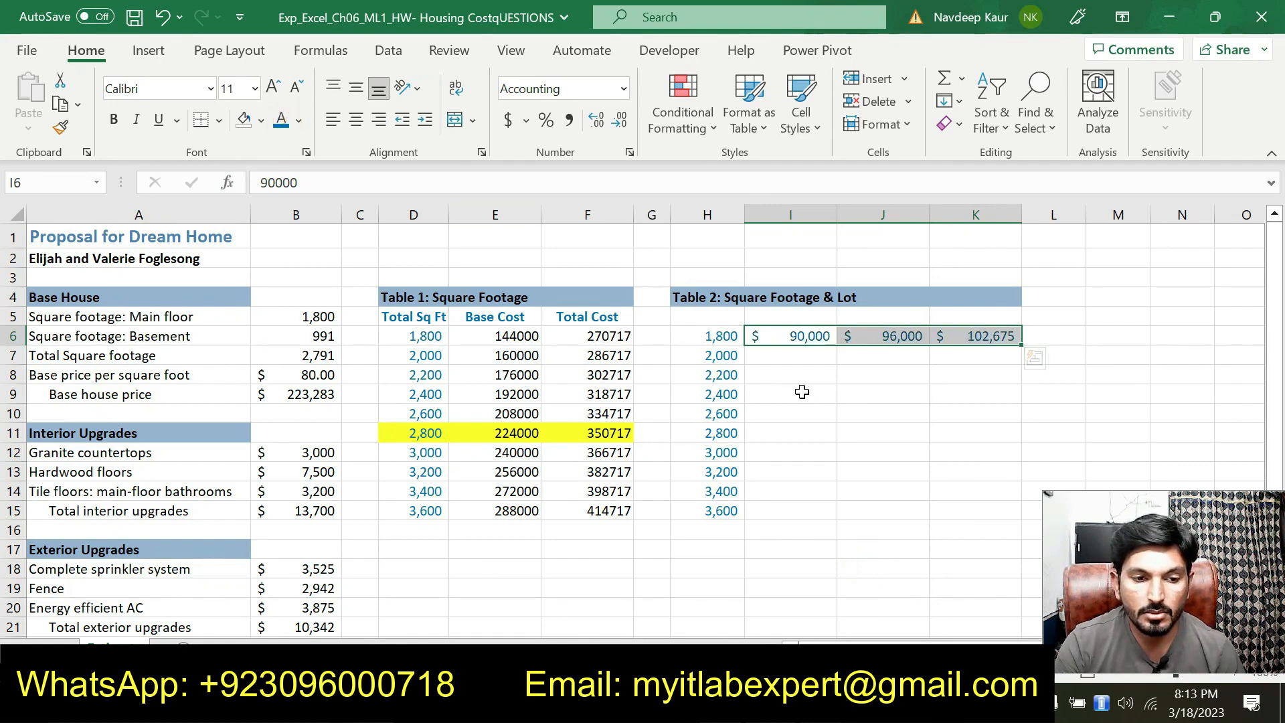
Step: Copy the lot prices in I6:K6 and paste them into I5:K5
click(802, 315)
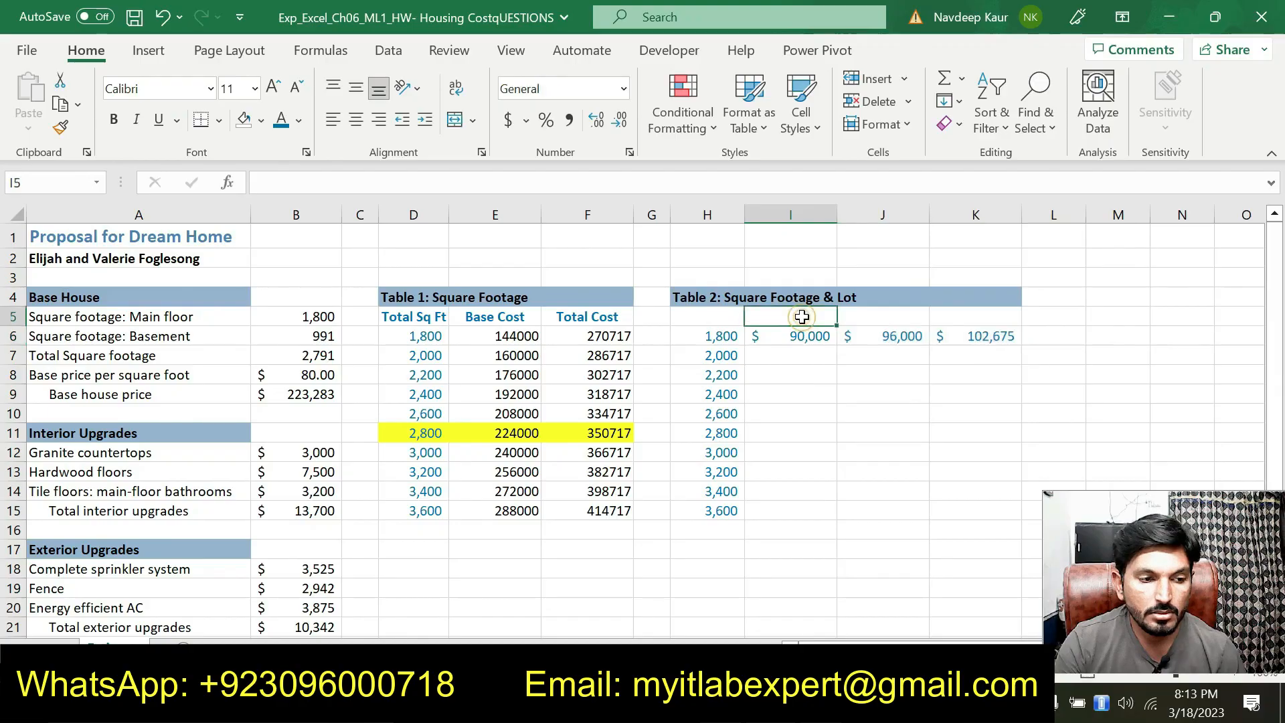
click(805, 338)
drag(789, 343, 969, 333)
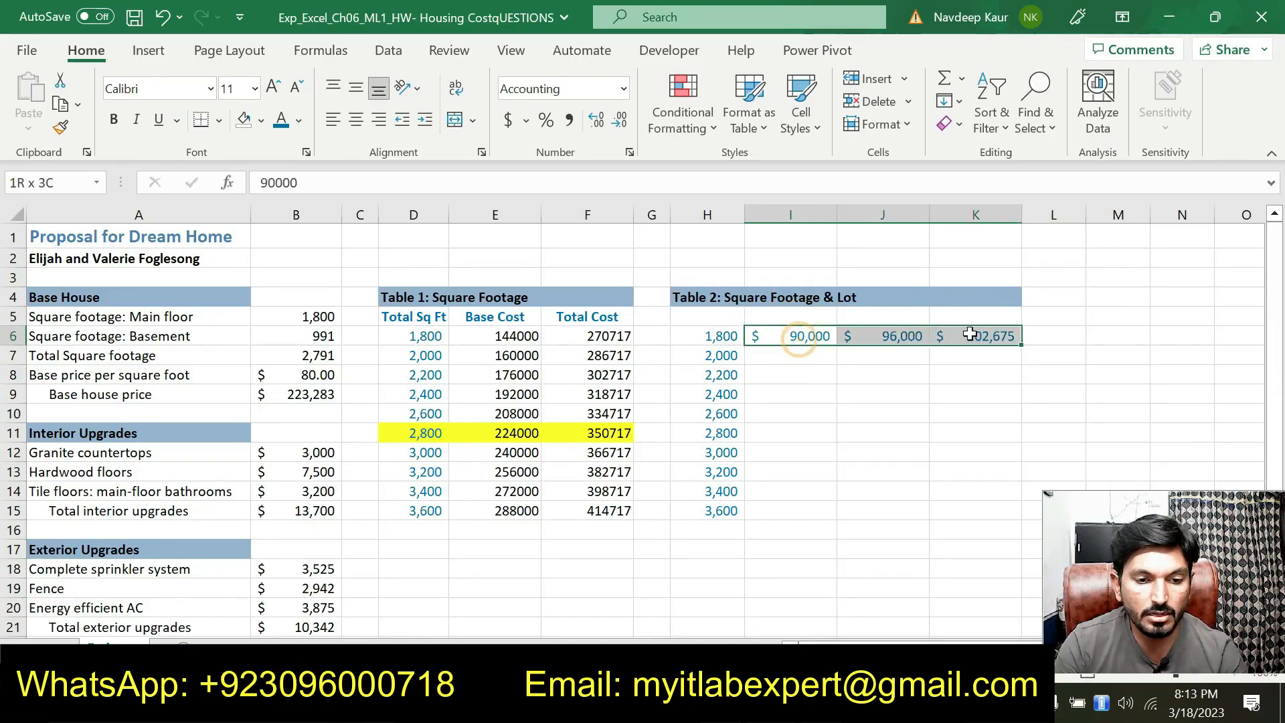
right_click(908, 338)
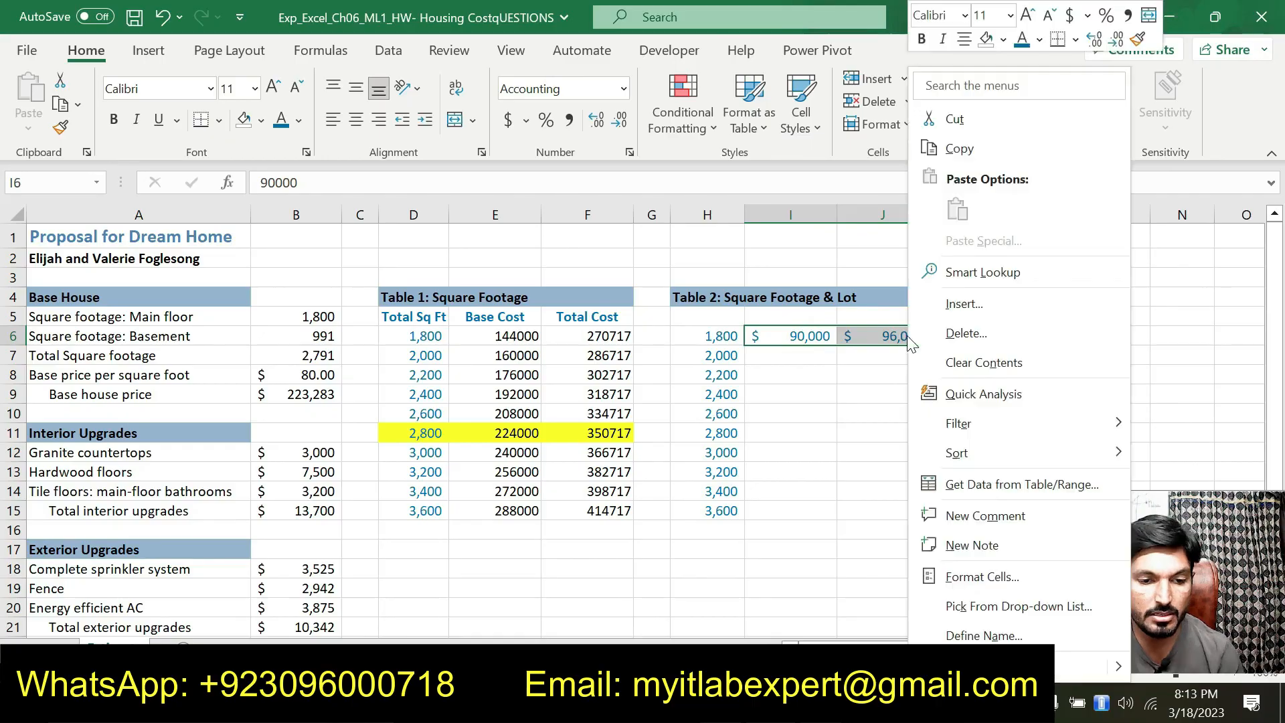
click(959, 148)
drag(776, 317, 961, 317)
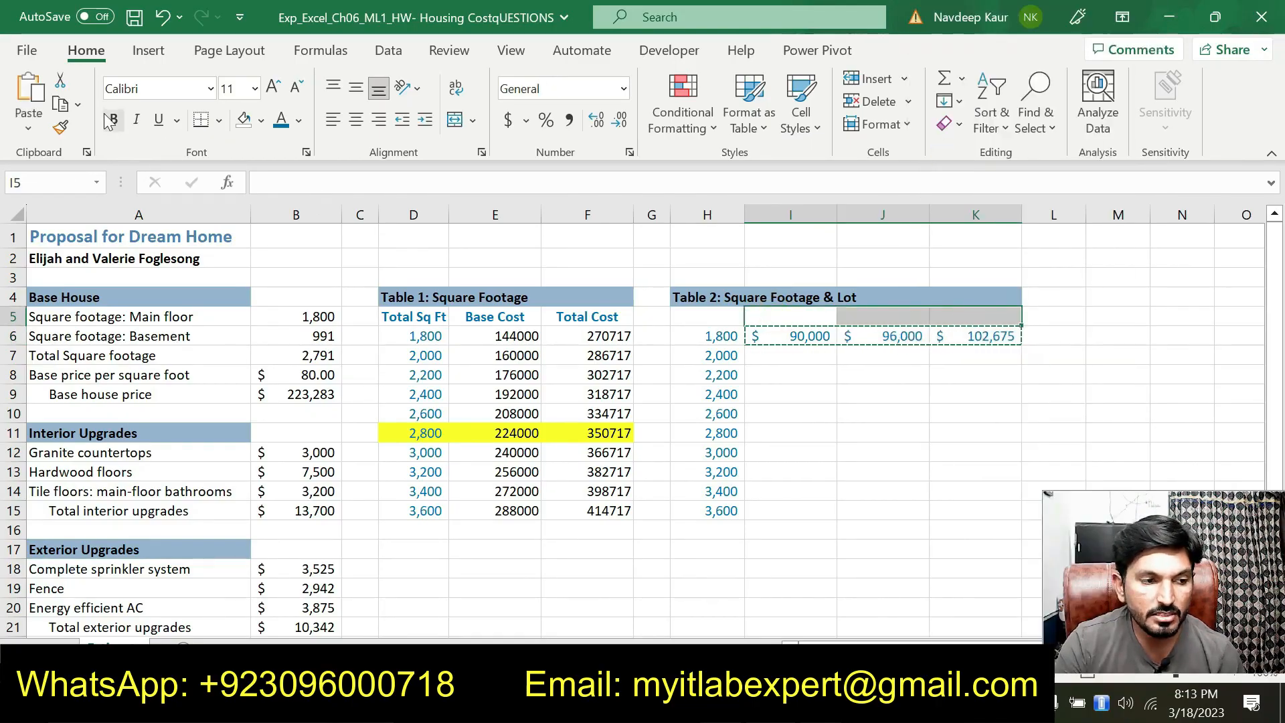
key(ctrl+v)
click(783, 336)
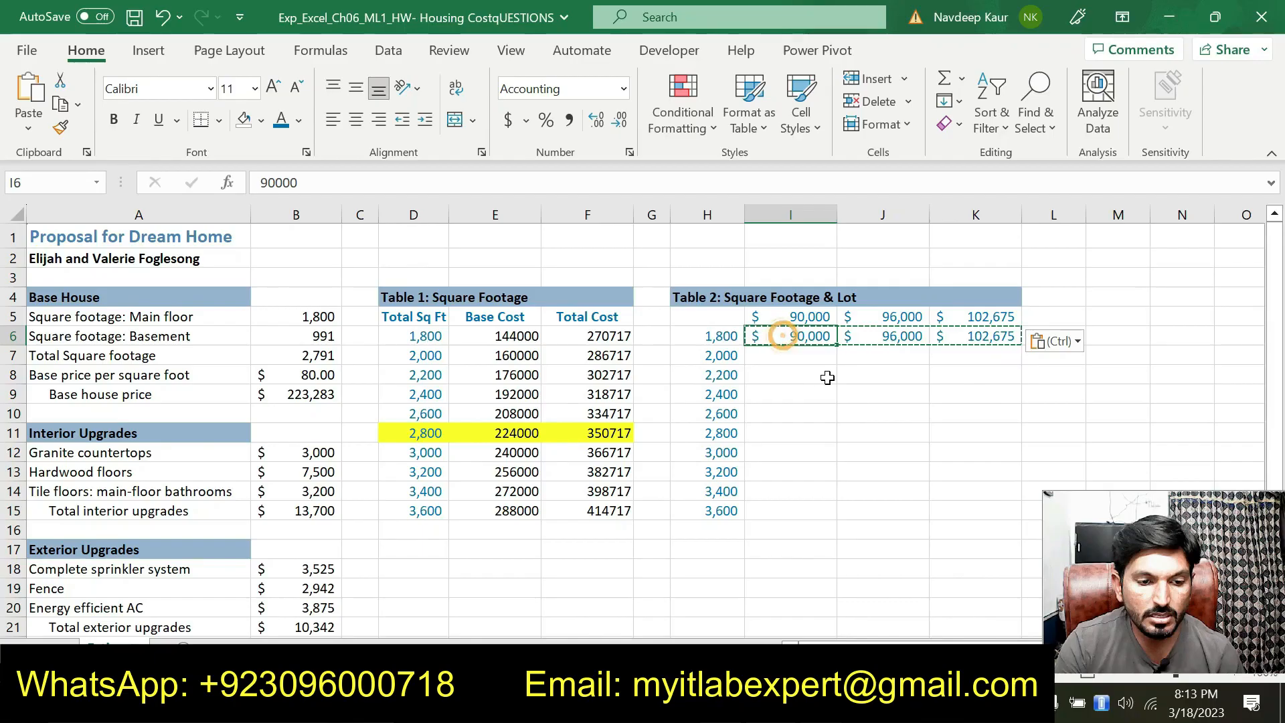
key(Escape)
Step: Clear the duplicate lot prices from I6:K6
drag(762, 335, 961, 338)
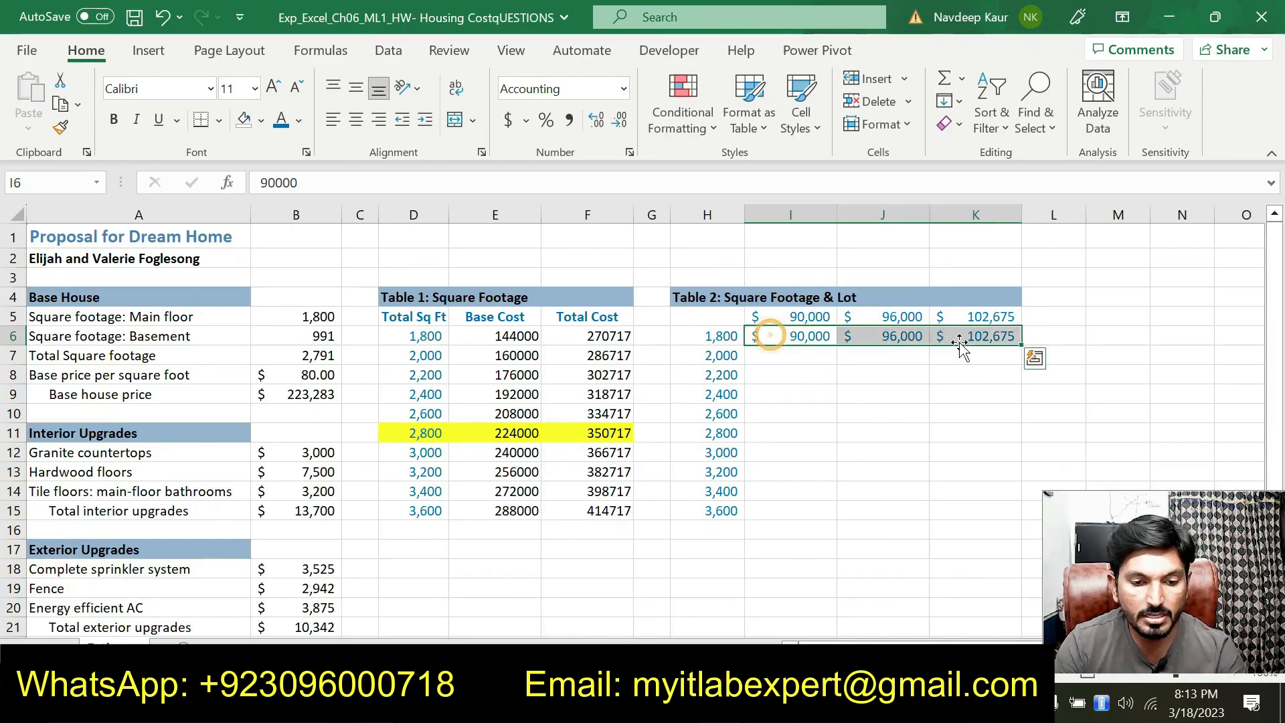
key(Delete)
click(853, 430)
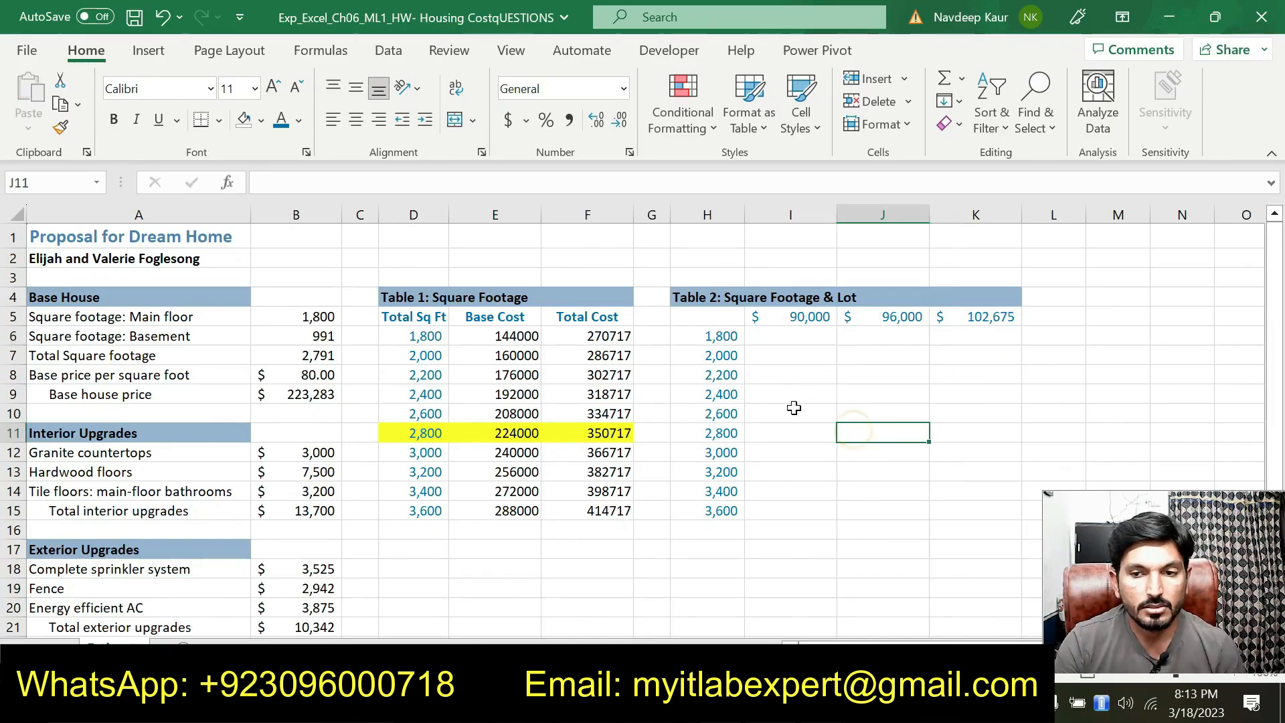
click(815, 396)
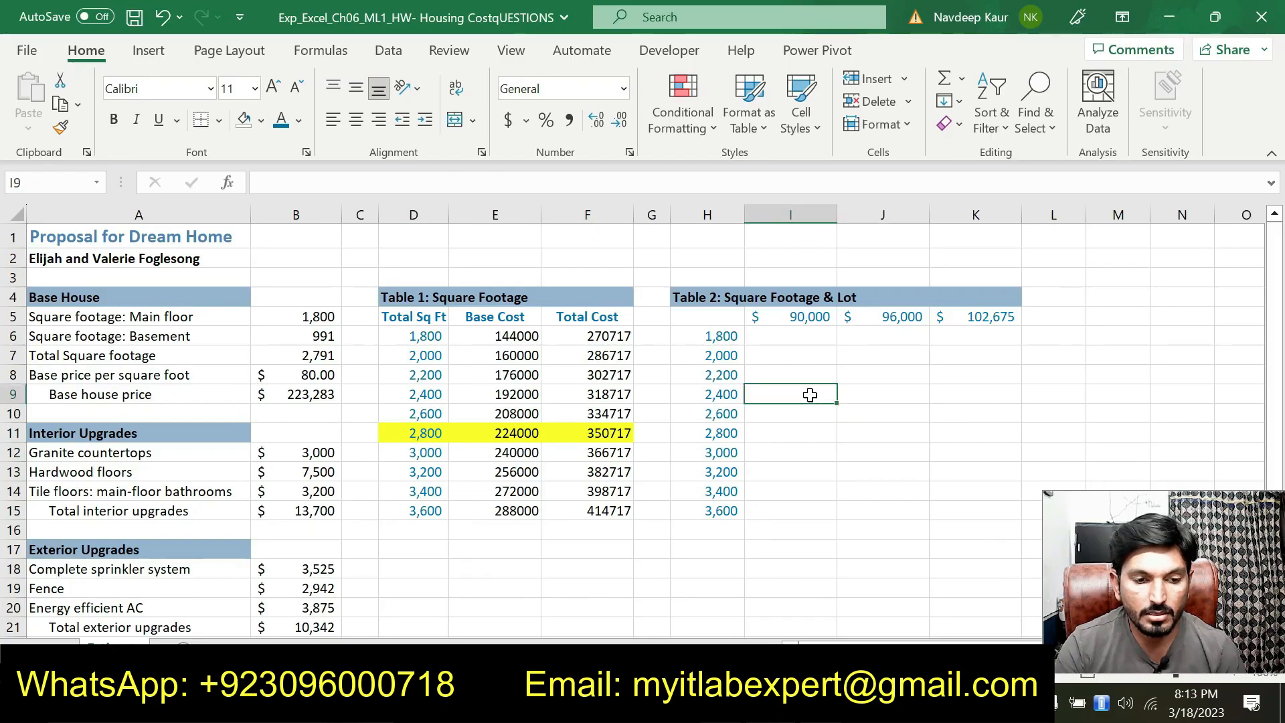
click(797, 337)
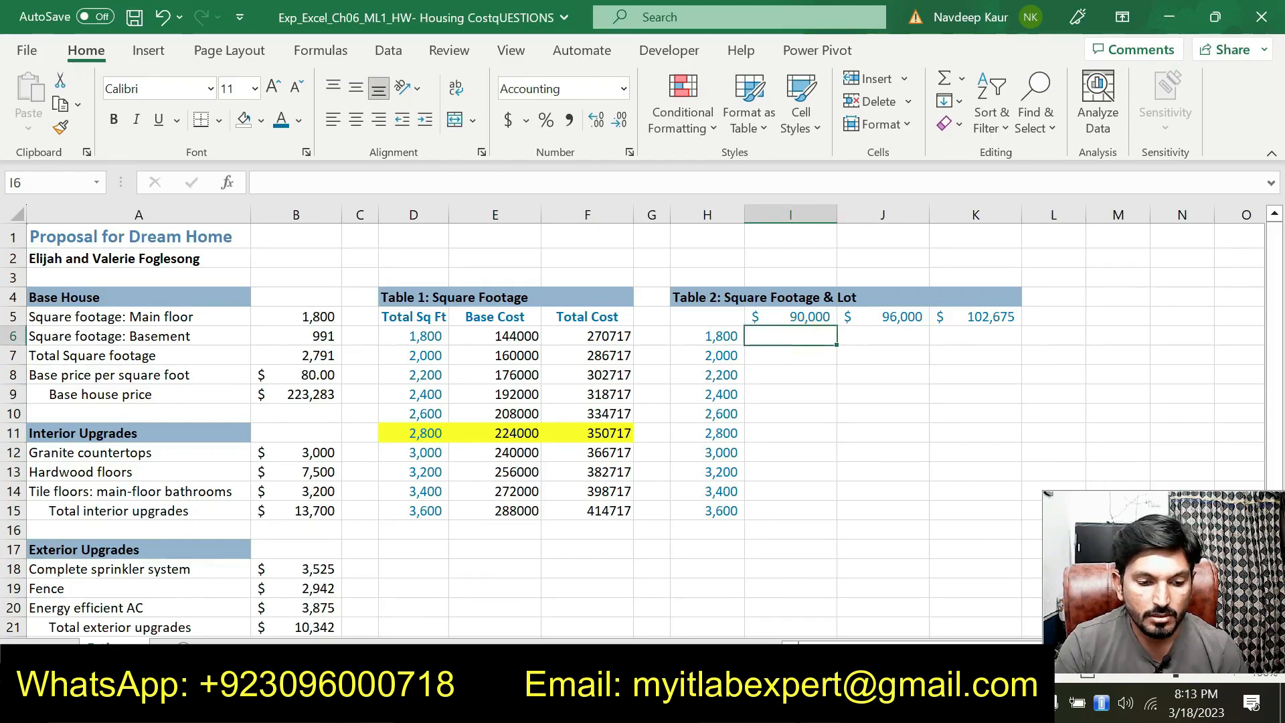
Step: Switch to the Word instructions, remove the highlight from the step 9 text and apply turquoise highlighting to step 10
key(alt+Tab)
scroll(815, 406, down, 3)
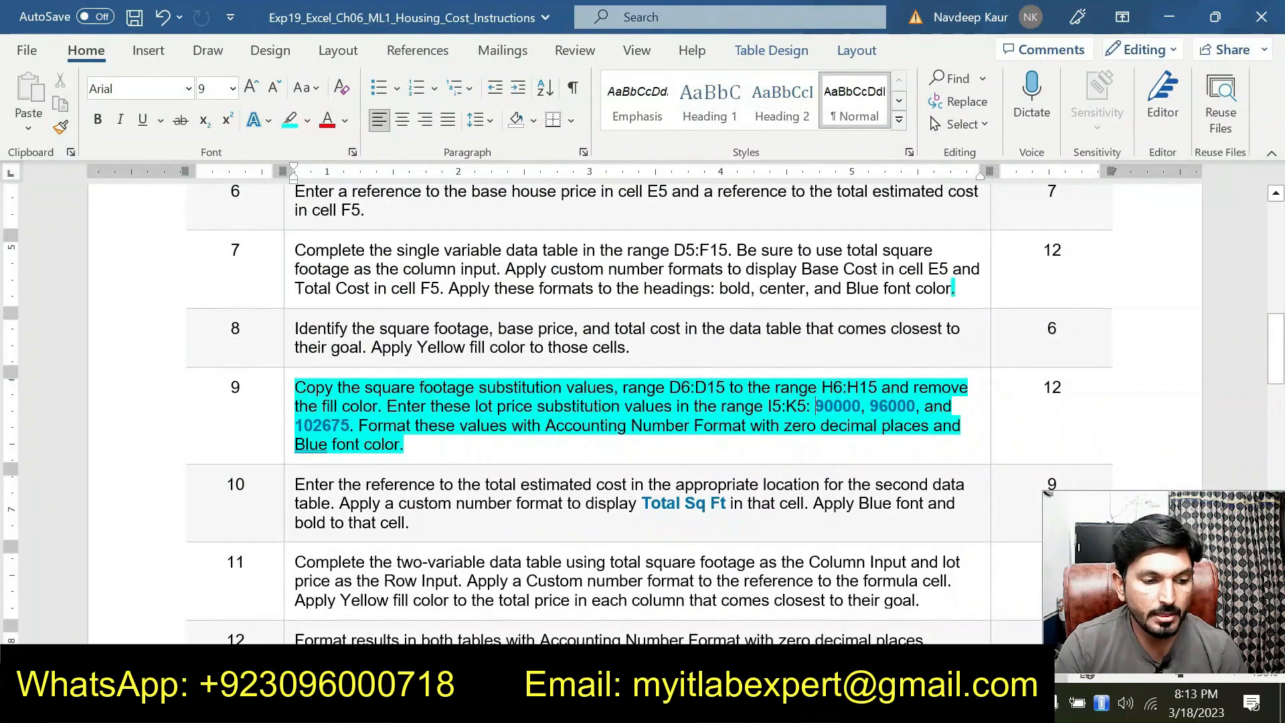
drag(438, 447, 295, 386)
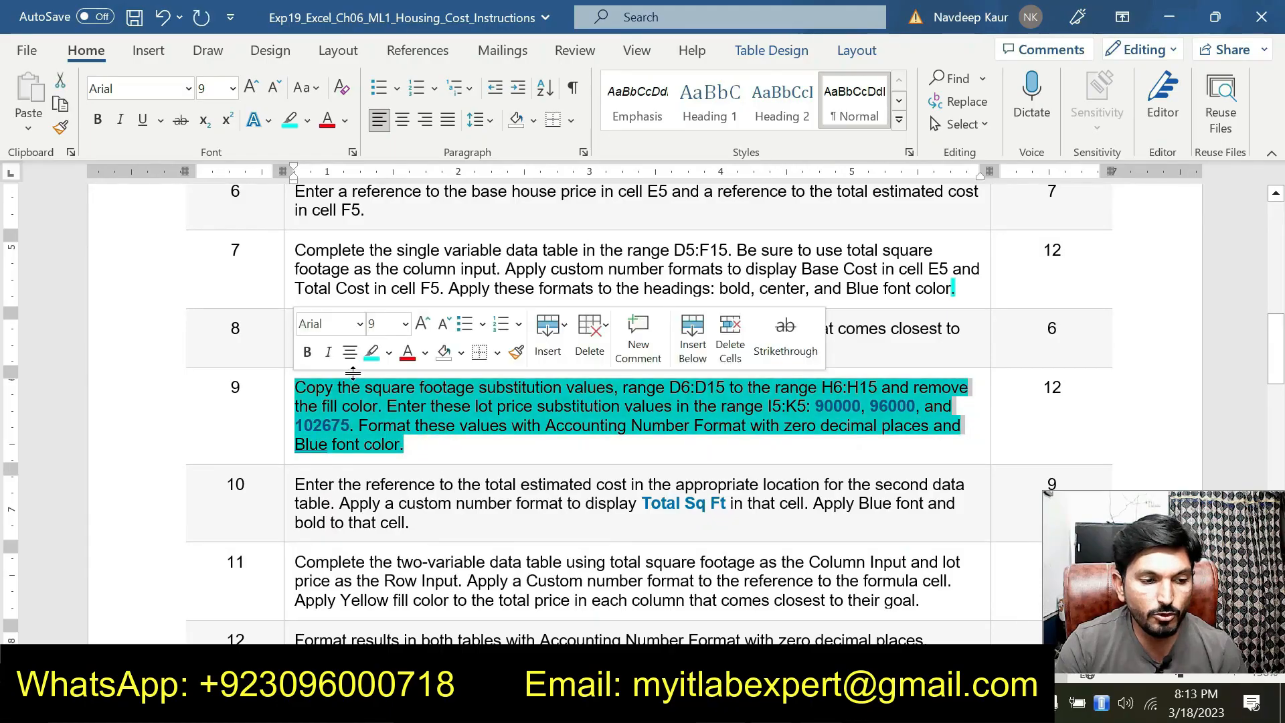
click(371, 352)
click(453, 439)
scroll(454, 438, down, 2)
scroll(453, 439, down, 1)
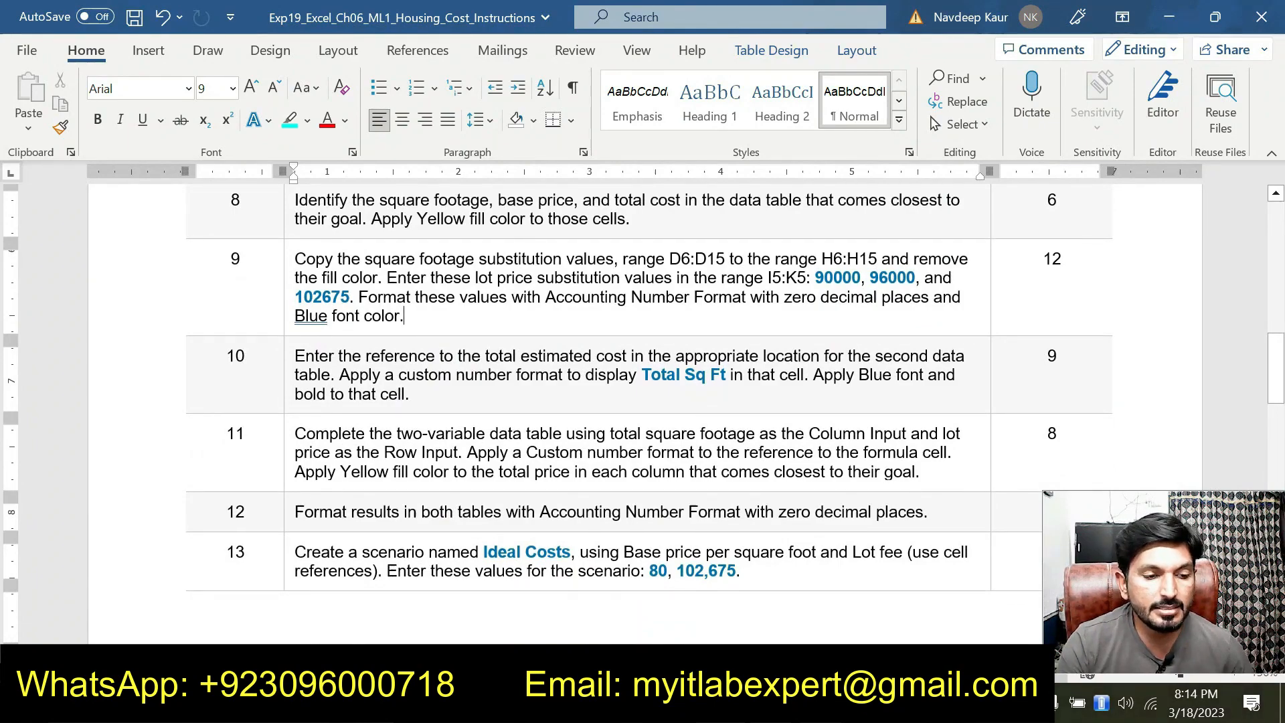
drag(294, 355, 409, 394)
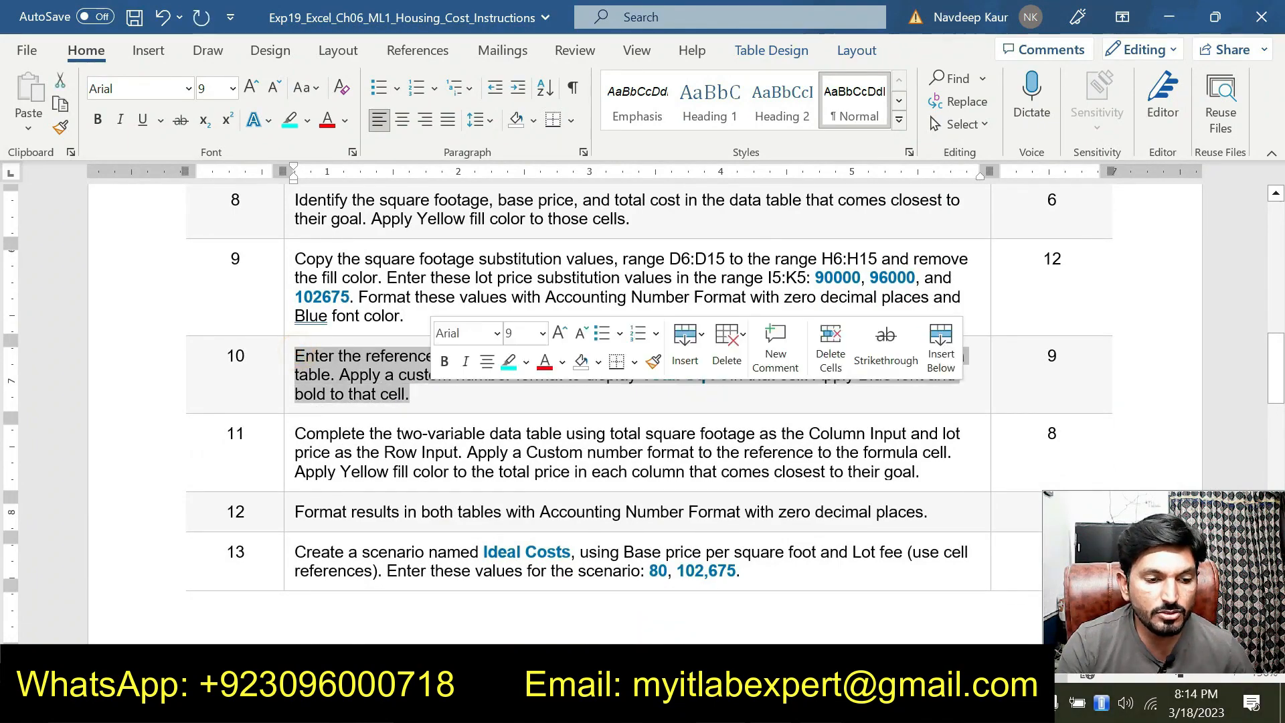
click(509, 361)
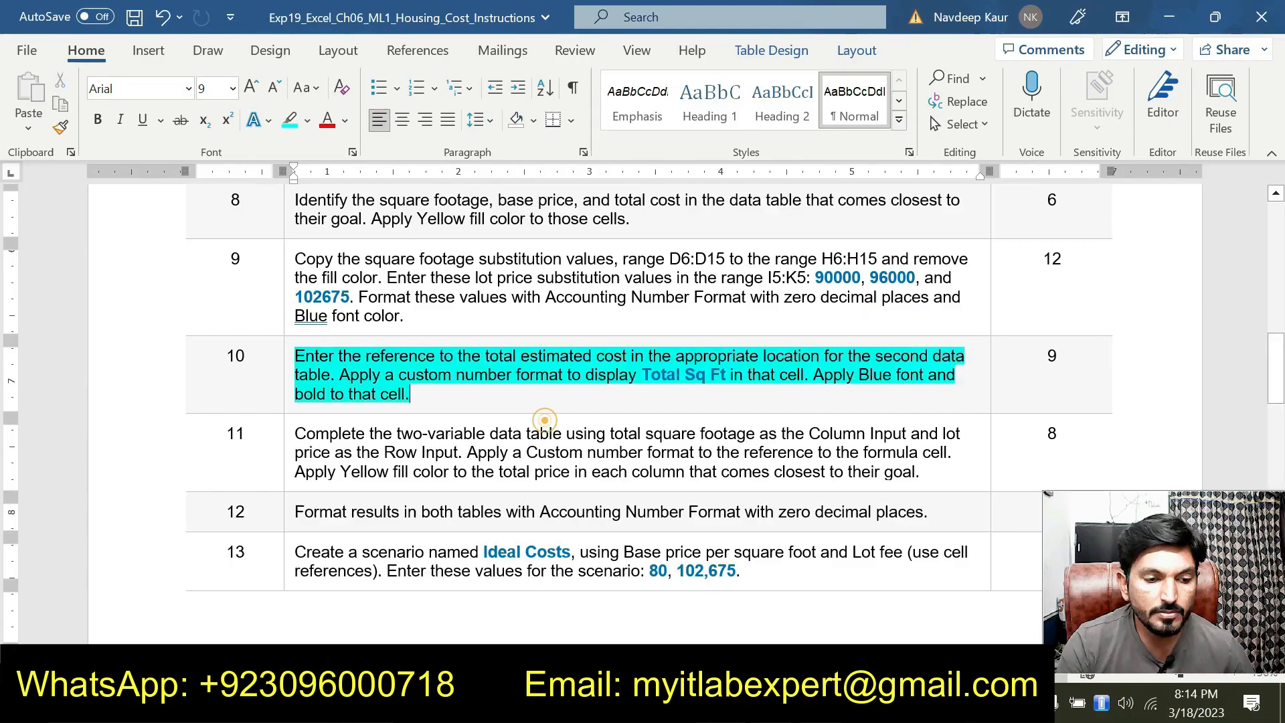
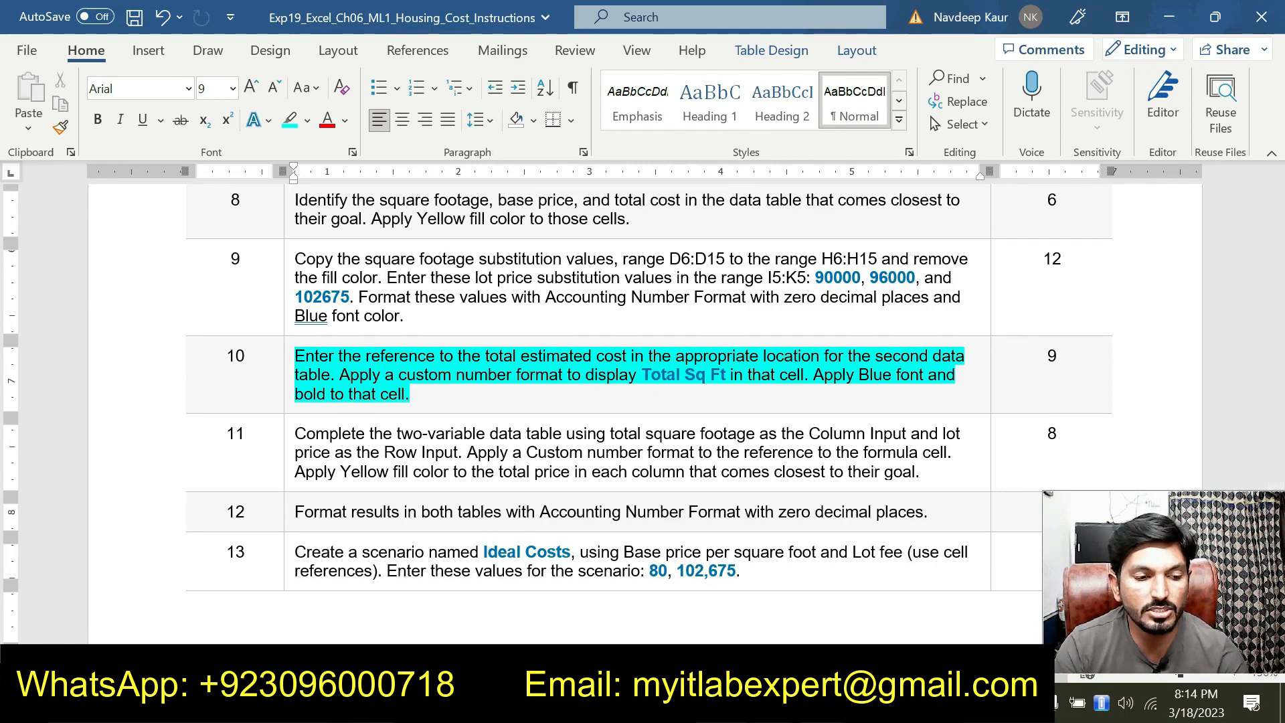
Step: Switch to Excel and enter the reference to the total estimated cost, =B25, in cell H5 of the second data table
key(ctrl+z)
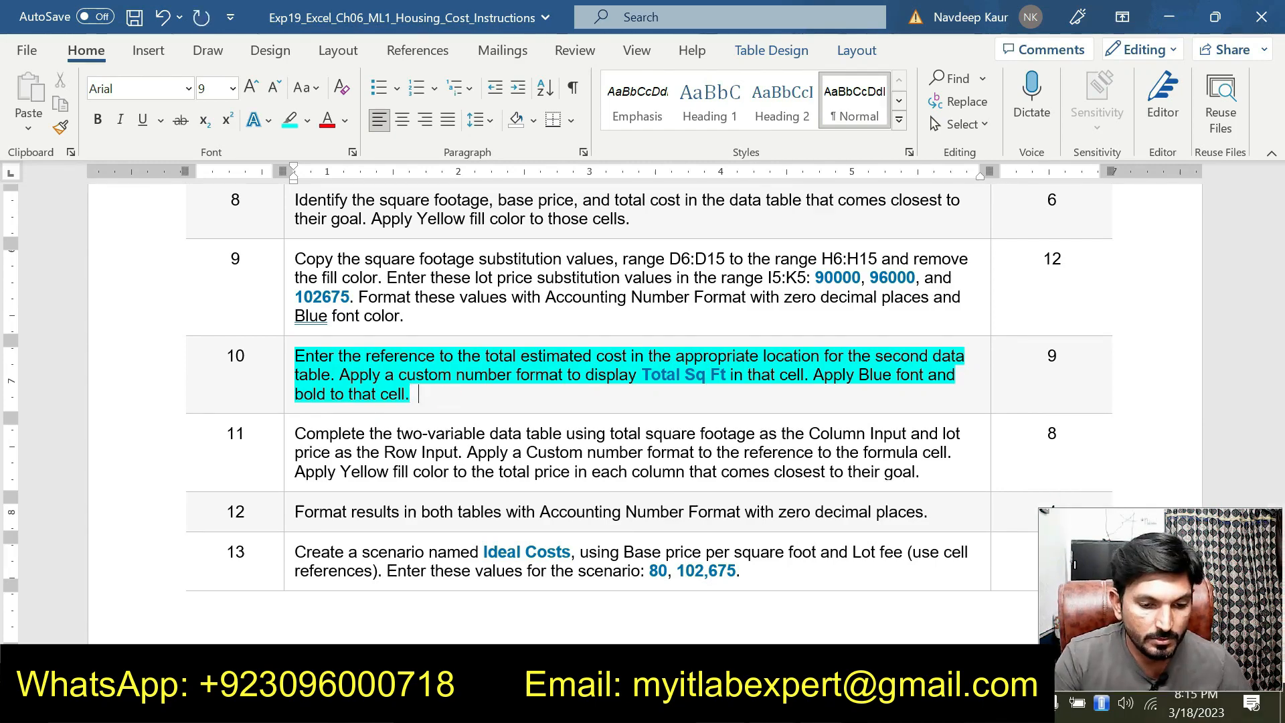
key(alt+Tab)
click(707, 314)
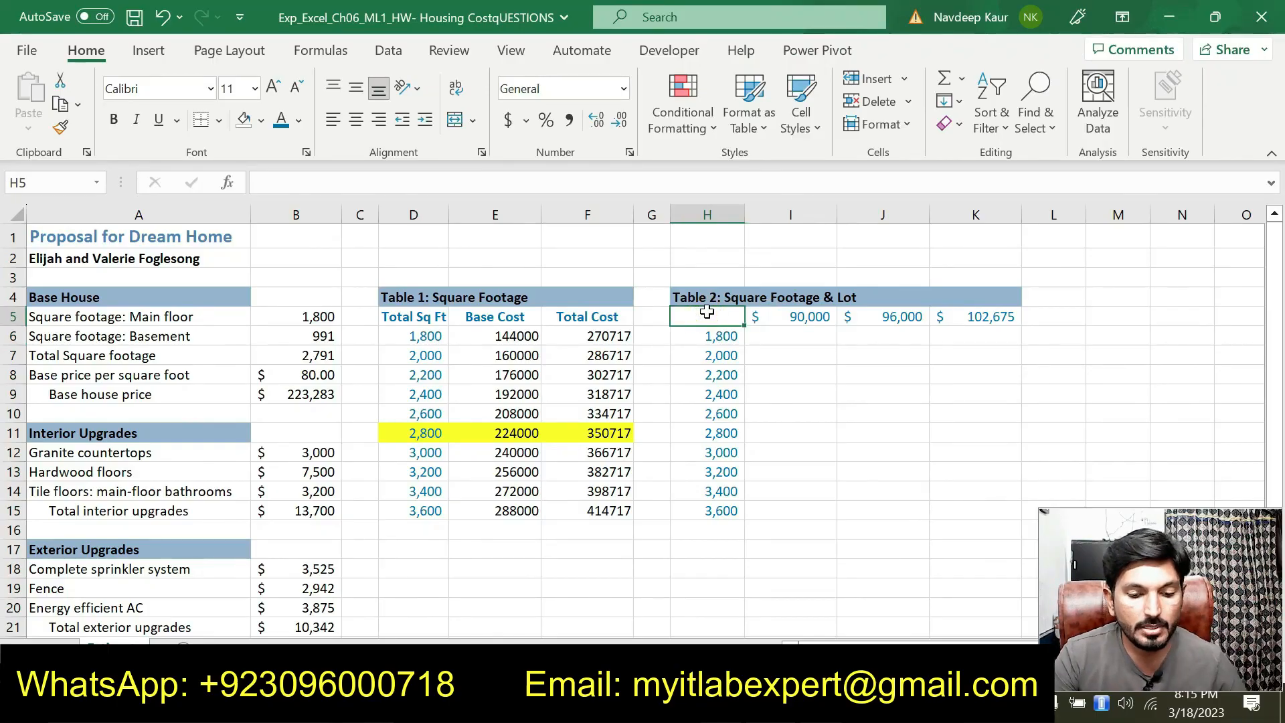
text(=)
scroll(405, 562, down, 2)
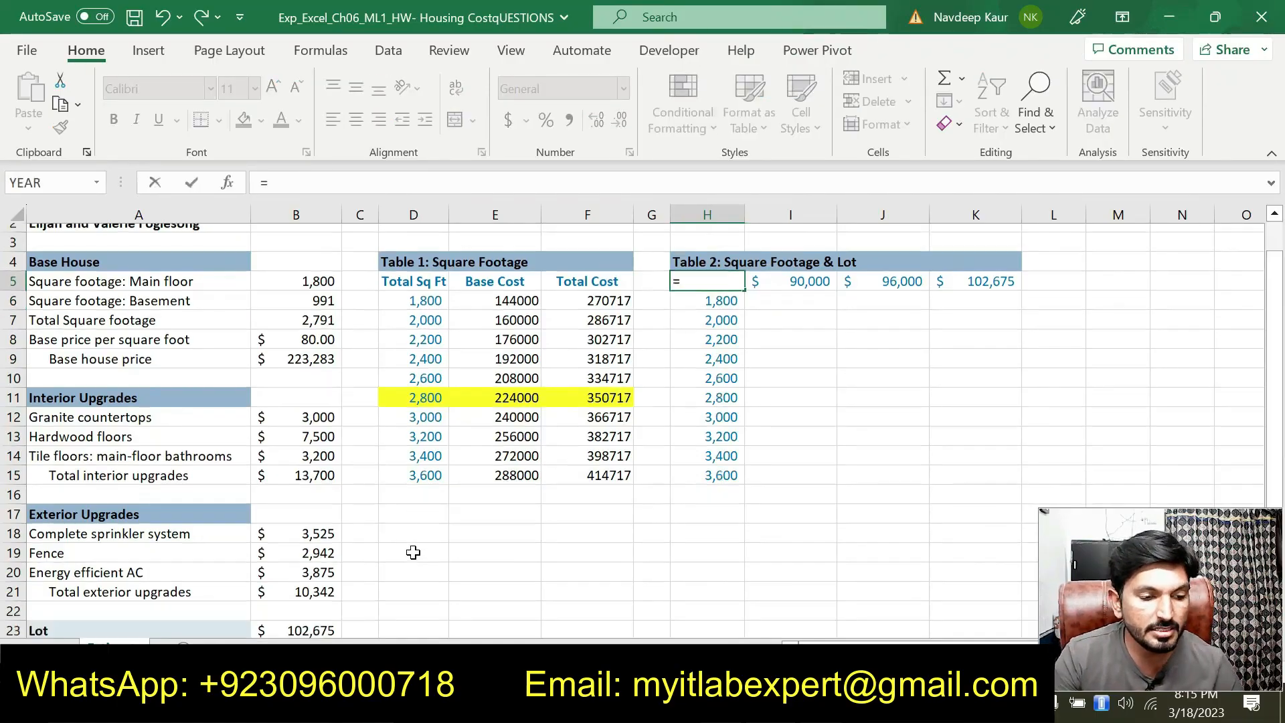
click(323, 594)
scroll(620, 540, up, 2)
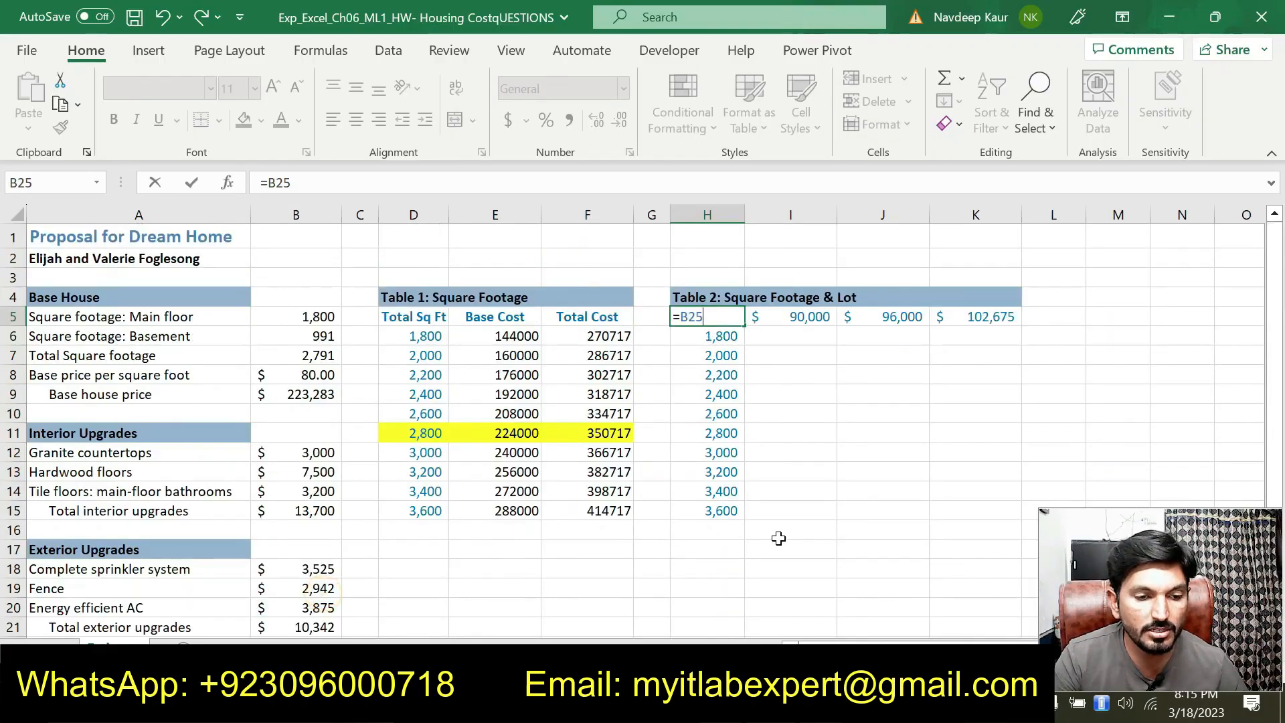
key(Return)
Step: Switch to the Word instructions and copy the text Total Sq Ft from step 10
key(alt+Tab)
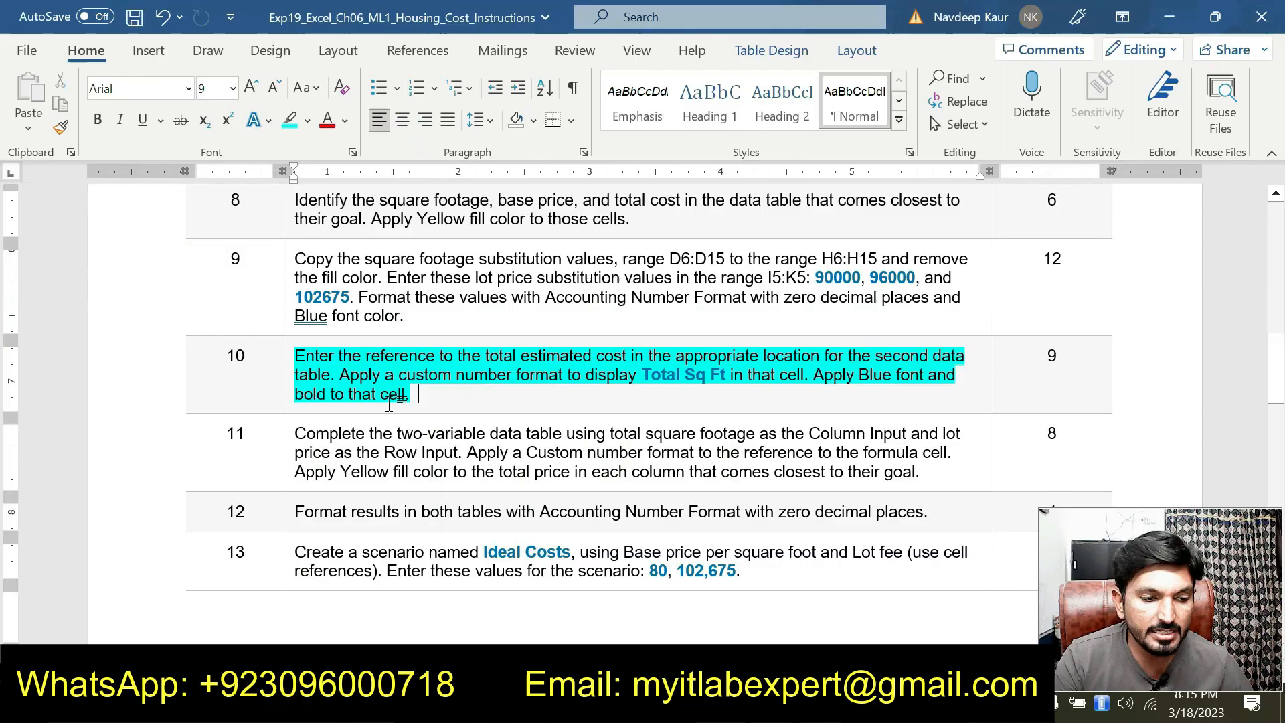
drag(728, 375, 642, 375)
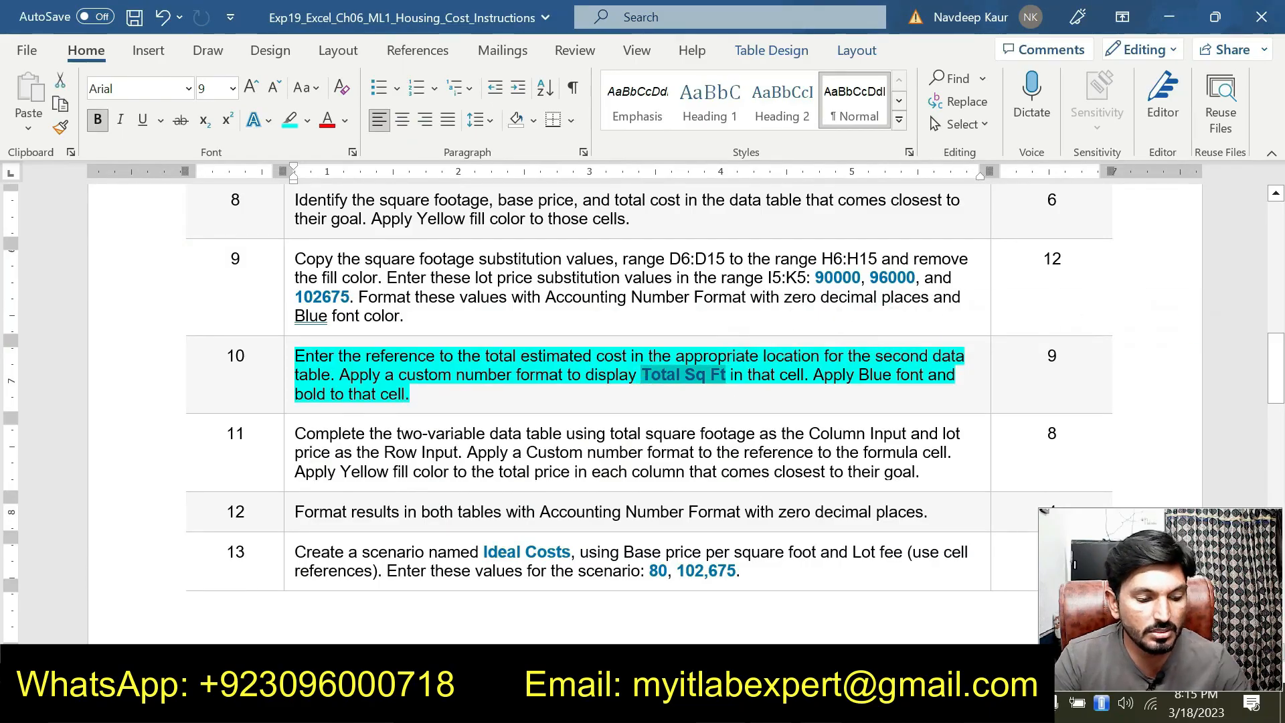
key(ctrl+c)
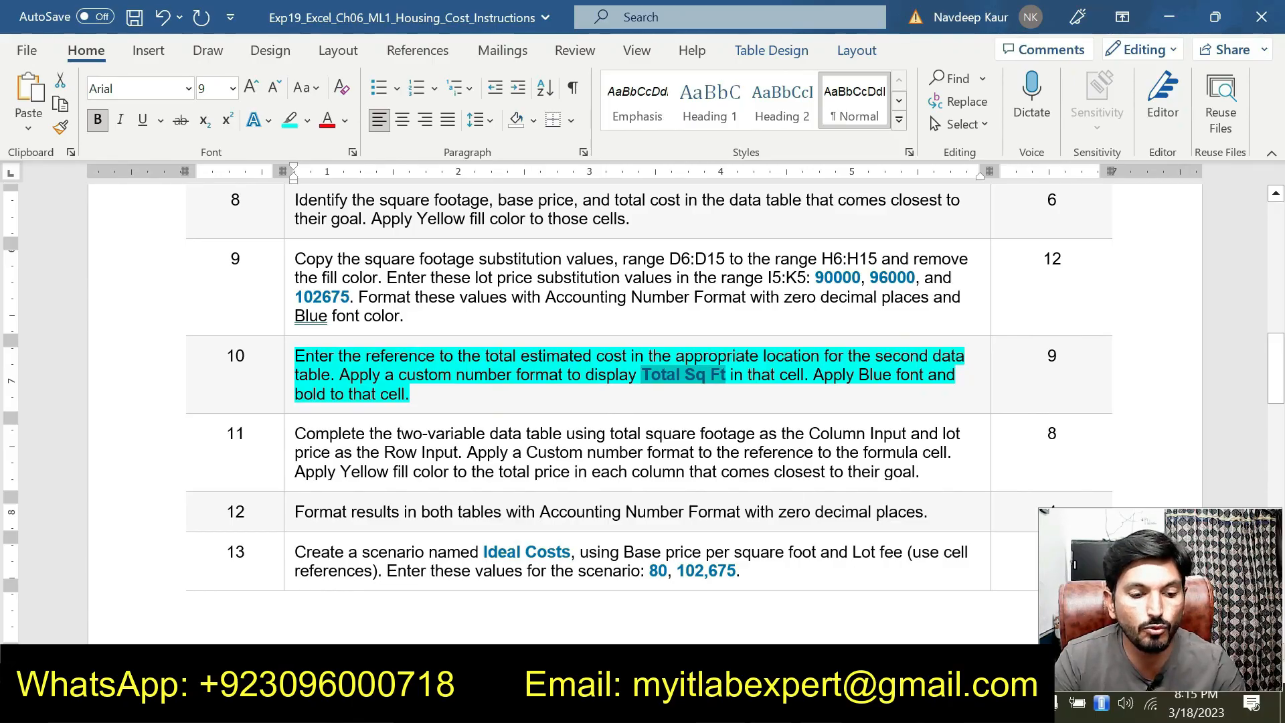
Step: Switch to Excel and apply the custom number format "Total Sq Ft" to cell H5
key(alt+Tab)
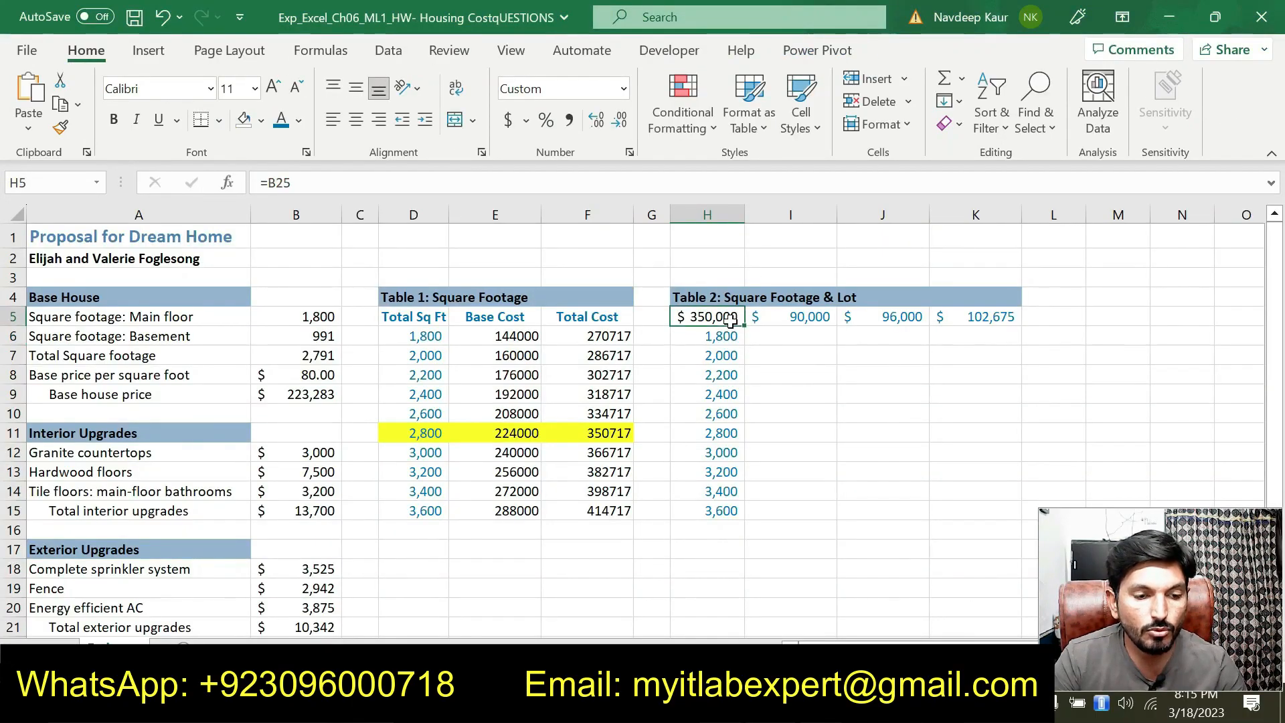
click(629, 156)
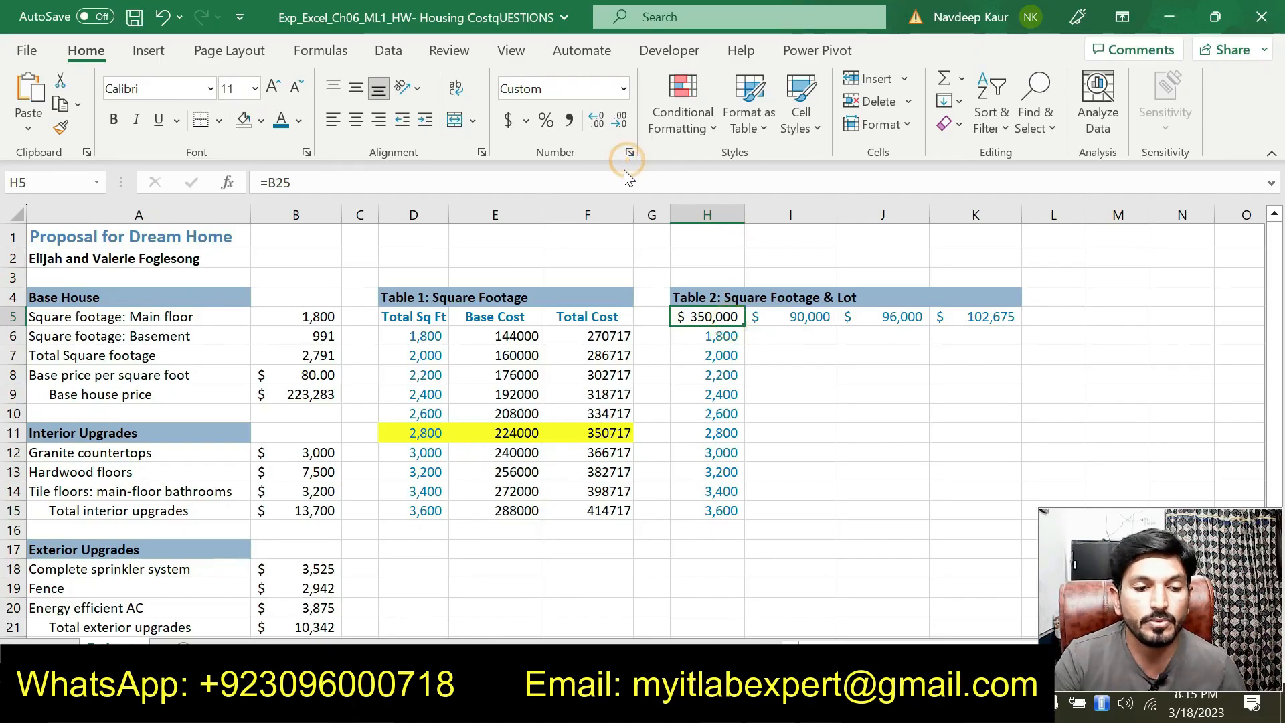
click(628, 151)
scroll(722, 251, up, 6)
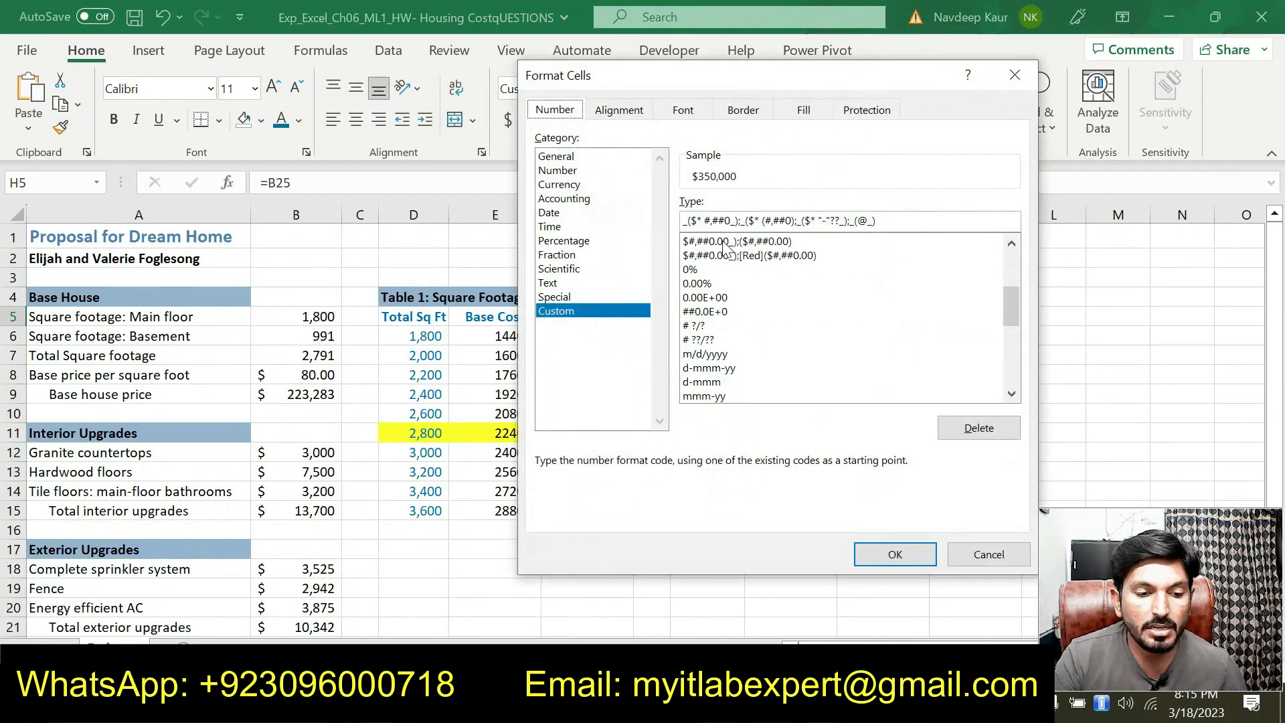
scroll(724, 247, up, 4)
click(713, 243)
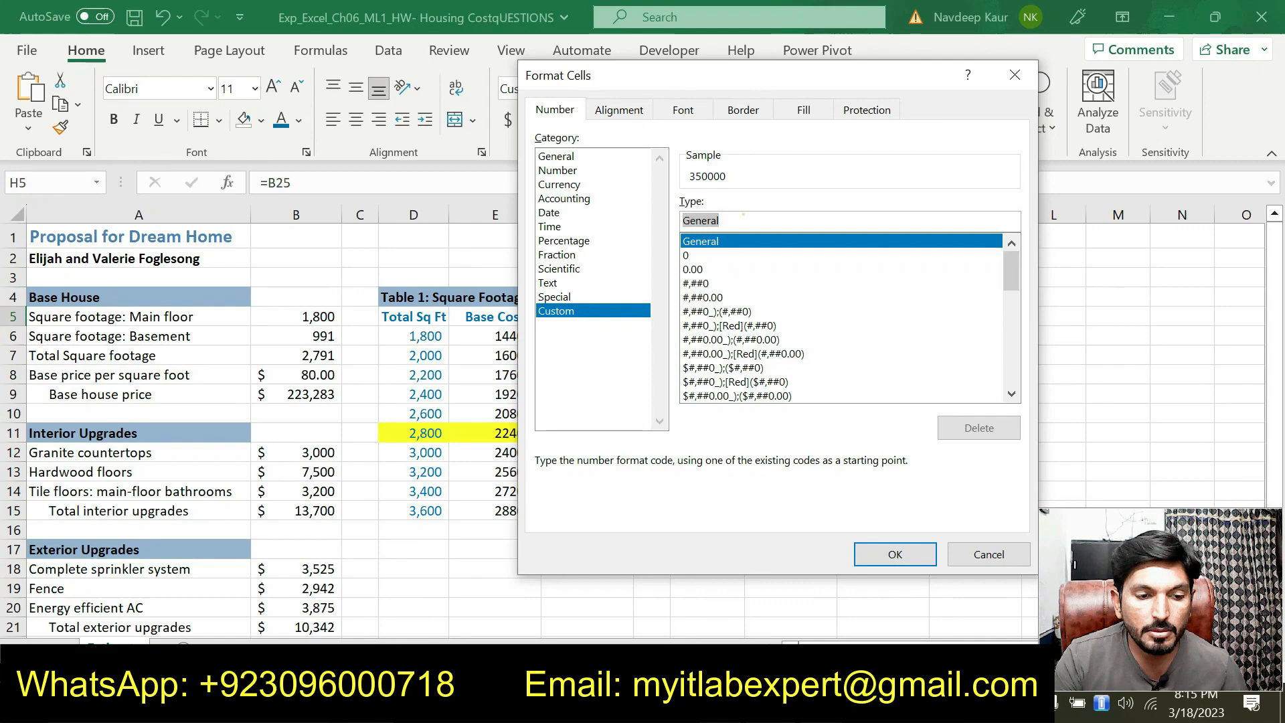
text(")
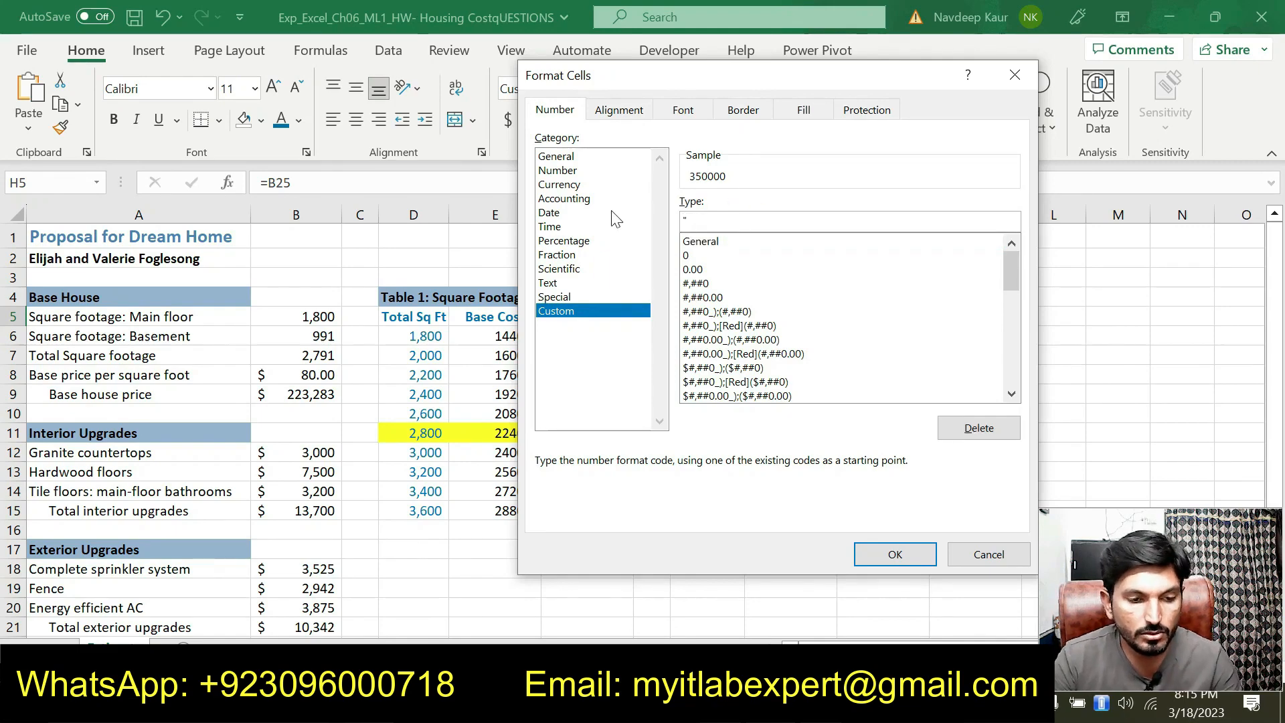
text(Total Sq Ft")
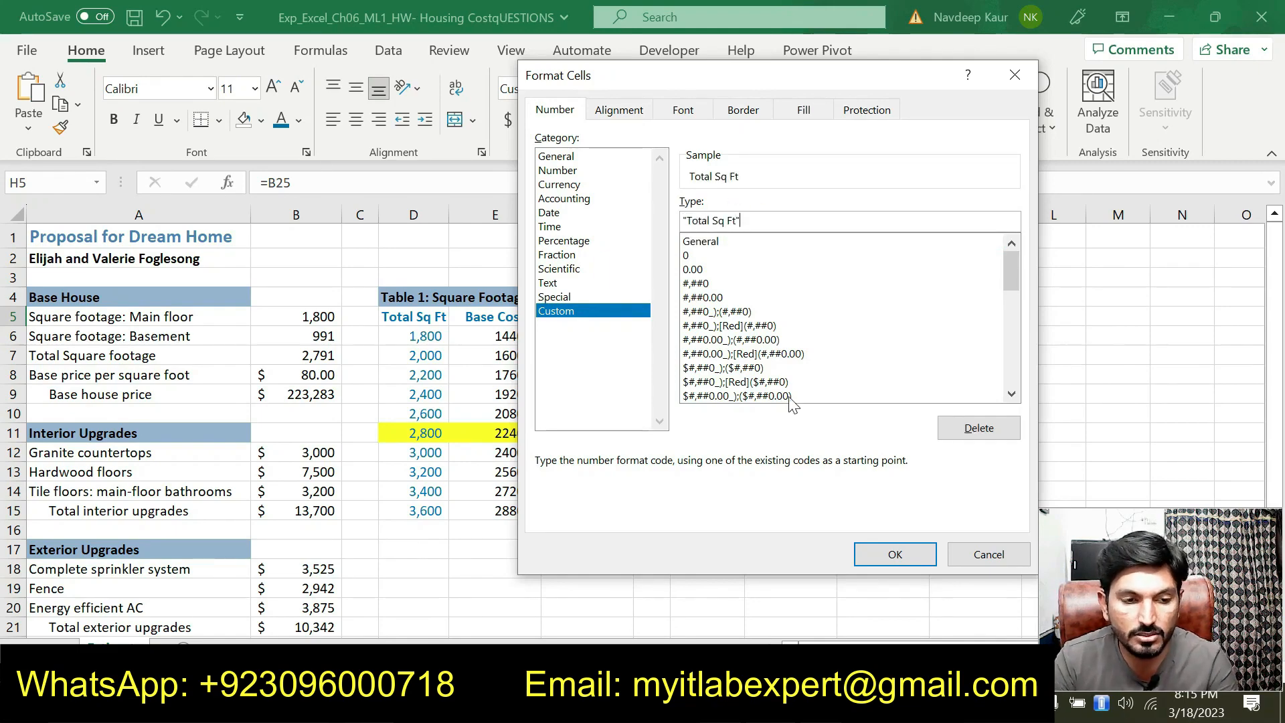
click(884, 552)
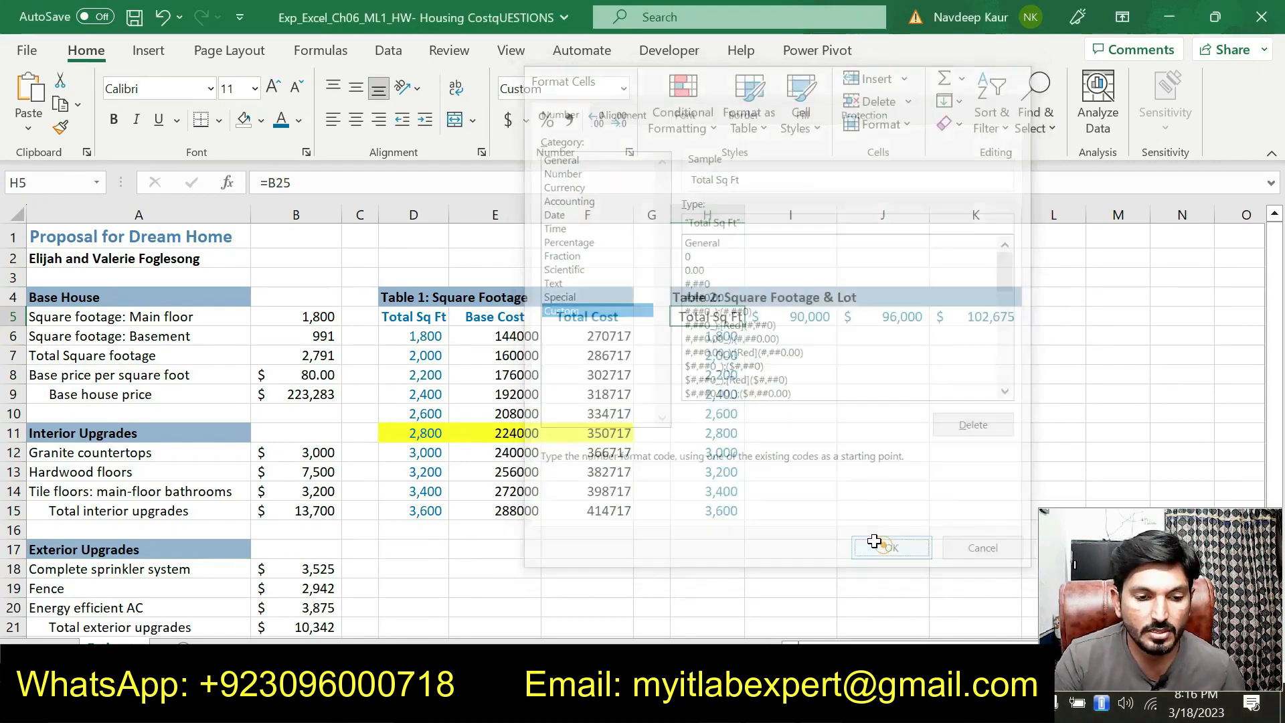
Step: Apply bold and the blue font color to cell H5
click(113, 119)
click(281, 121)
click(898, 436)
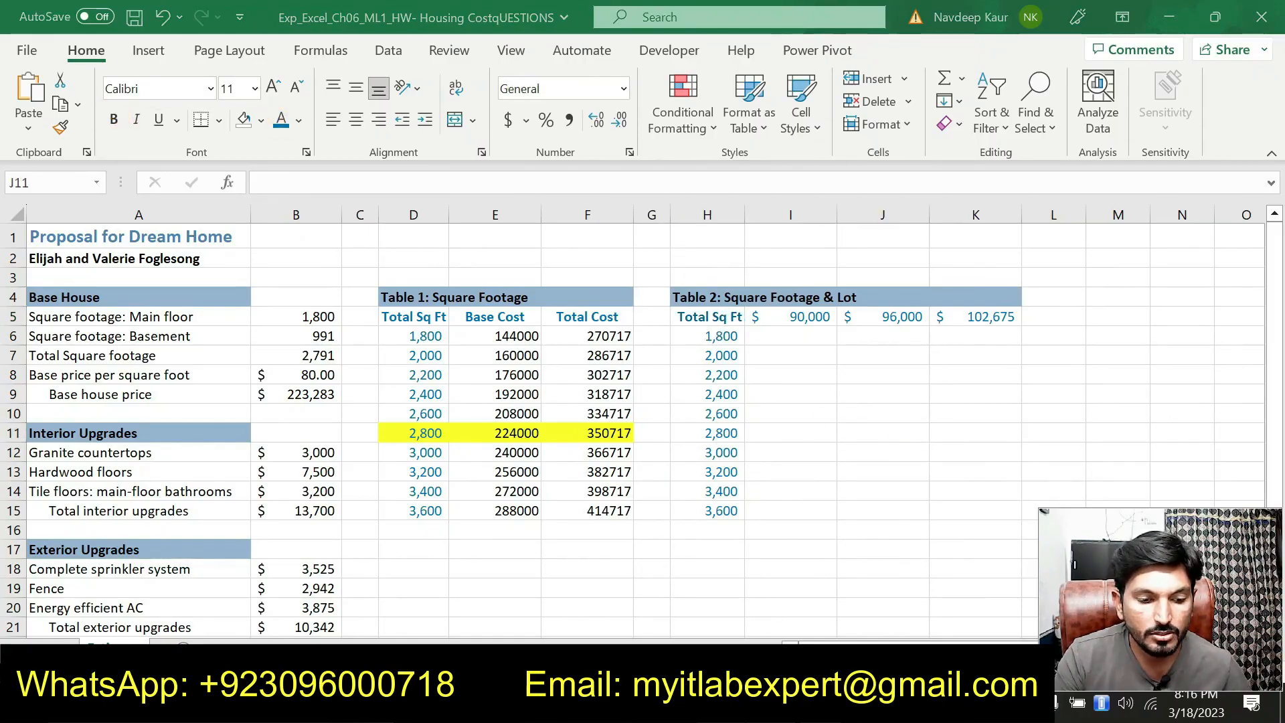
Step: Switch to the Word instructions and remove the turquoise highlight from the step 10 text
key(alt+Tab)
triple_click(450, 392)
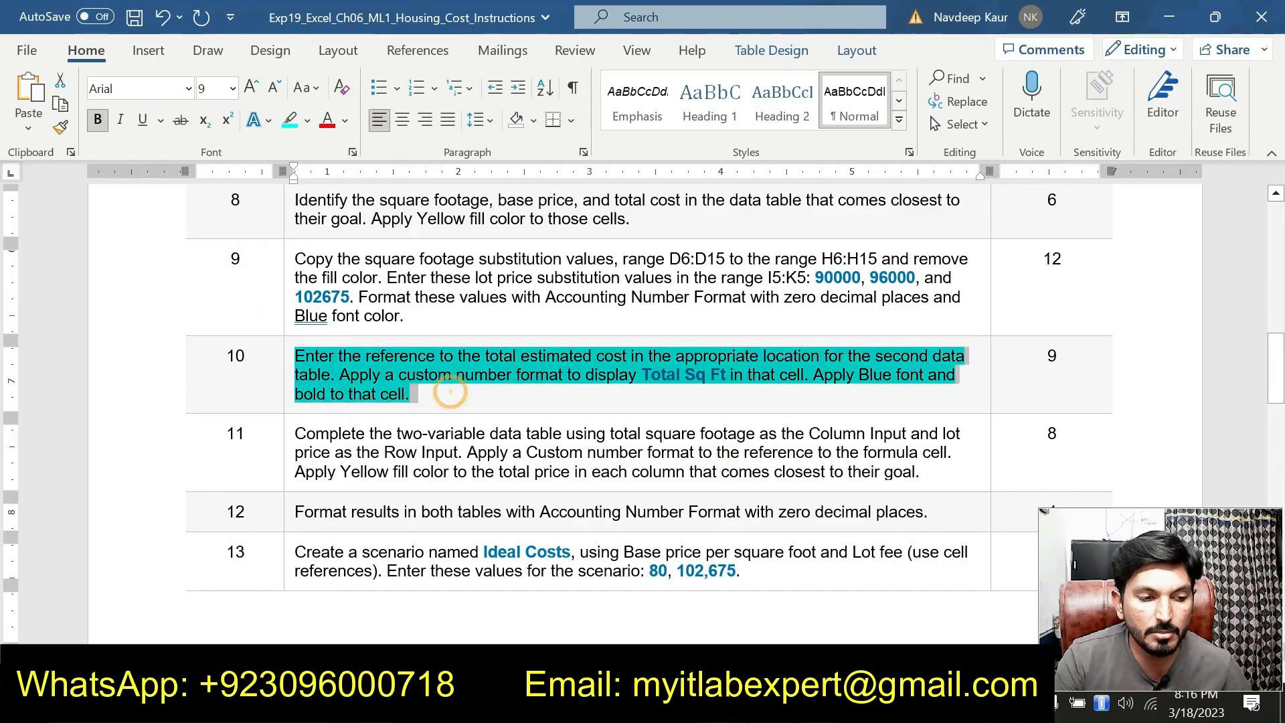
click(382, 322)
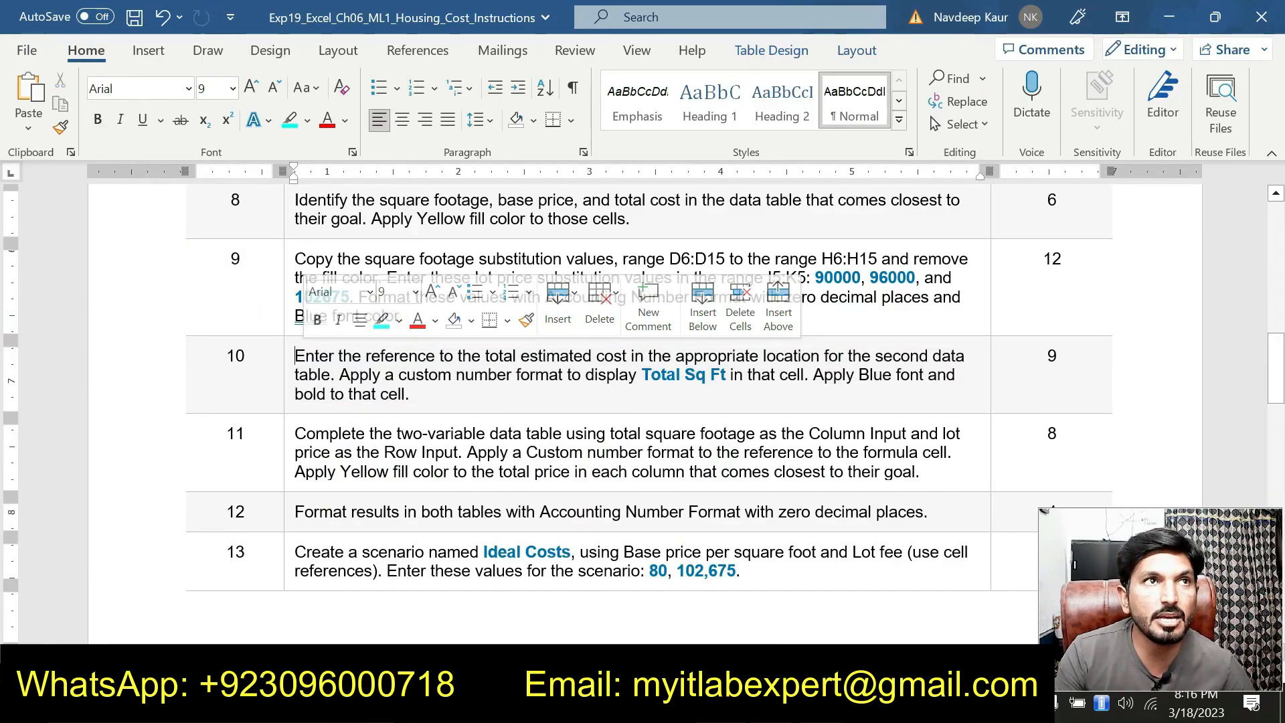
Step: Highlight the step 11 text in turquoise and compare its square footage requirement with the second data table in Excel
scroll(480, 416, up, 1)
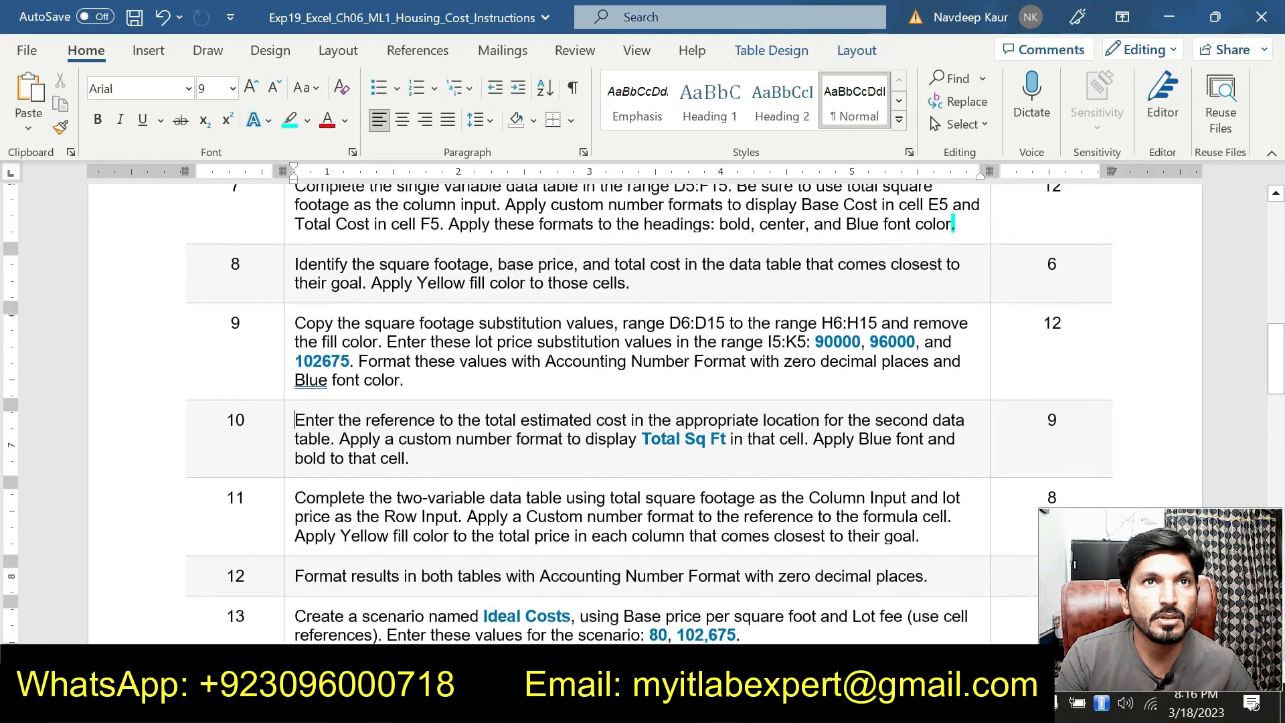
scroll(636, 414, up, 1)
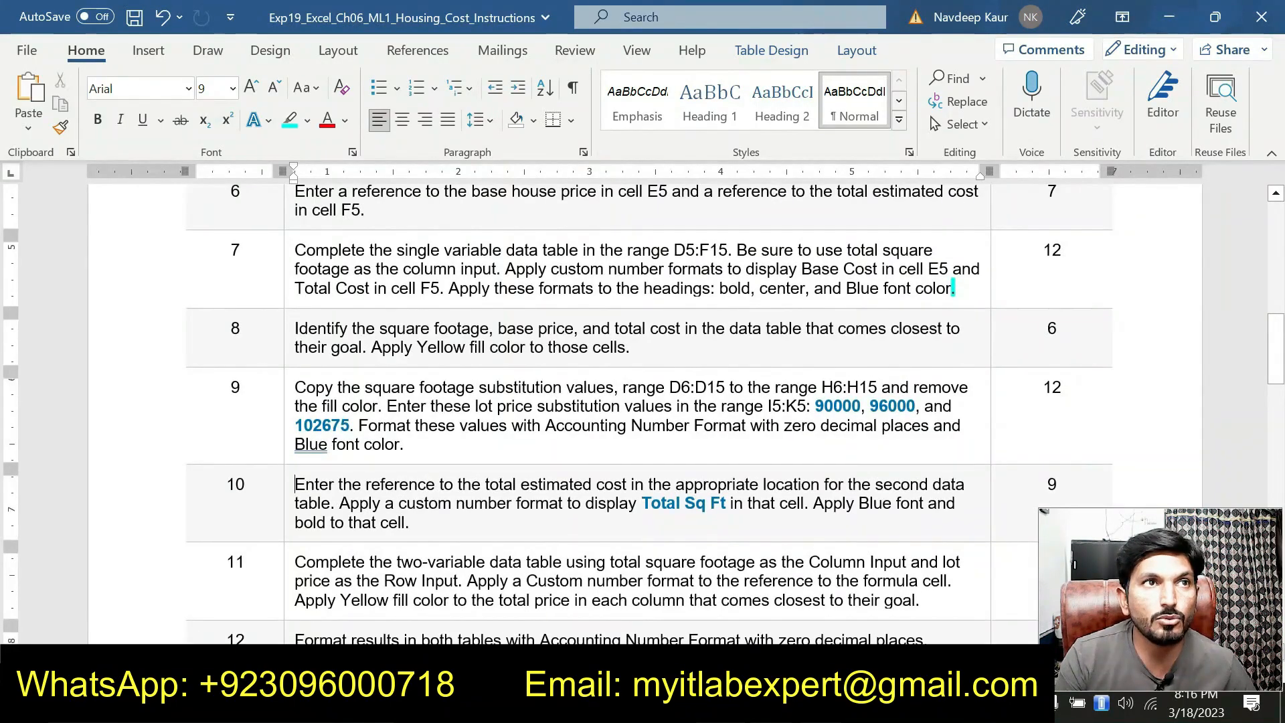
scroll(636, 415, down, 1)
scroll(636, 415, down, 1)
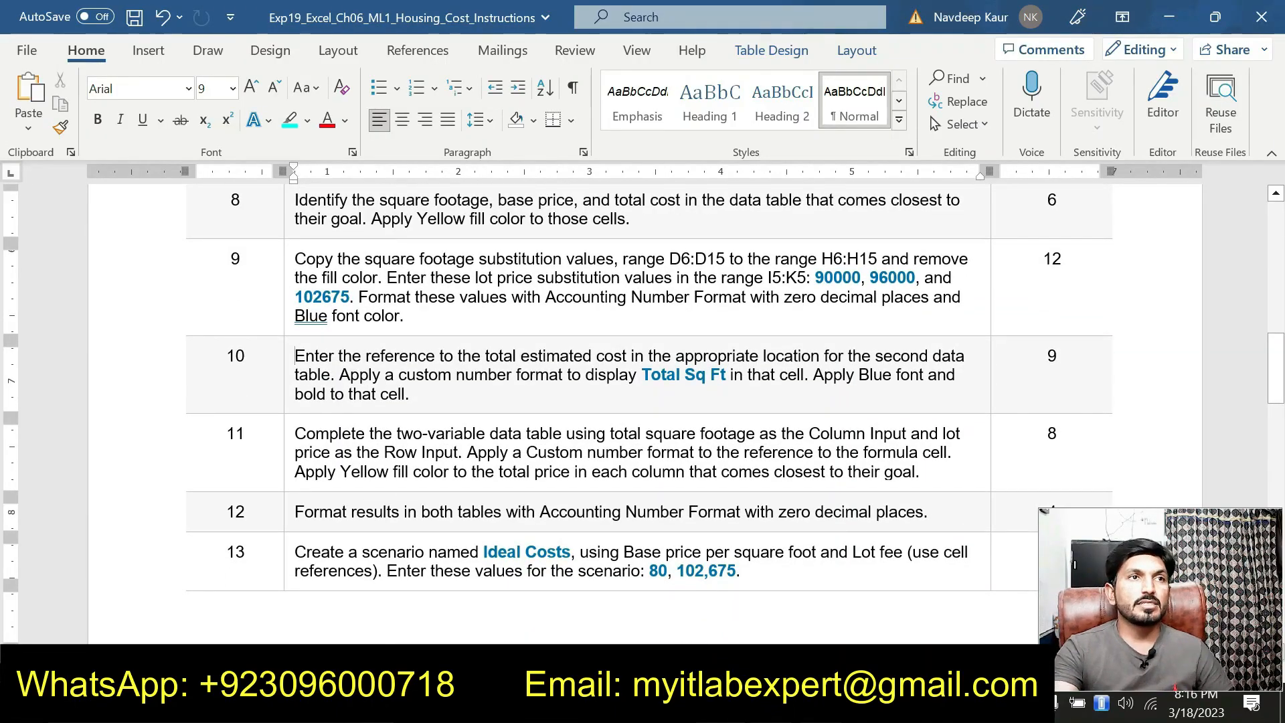
drag(295, 433, 915, 476)
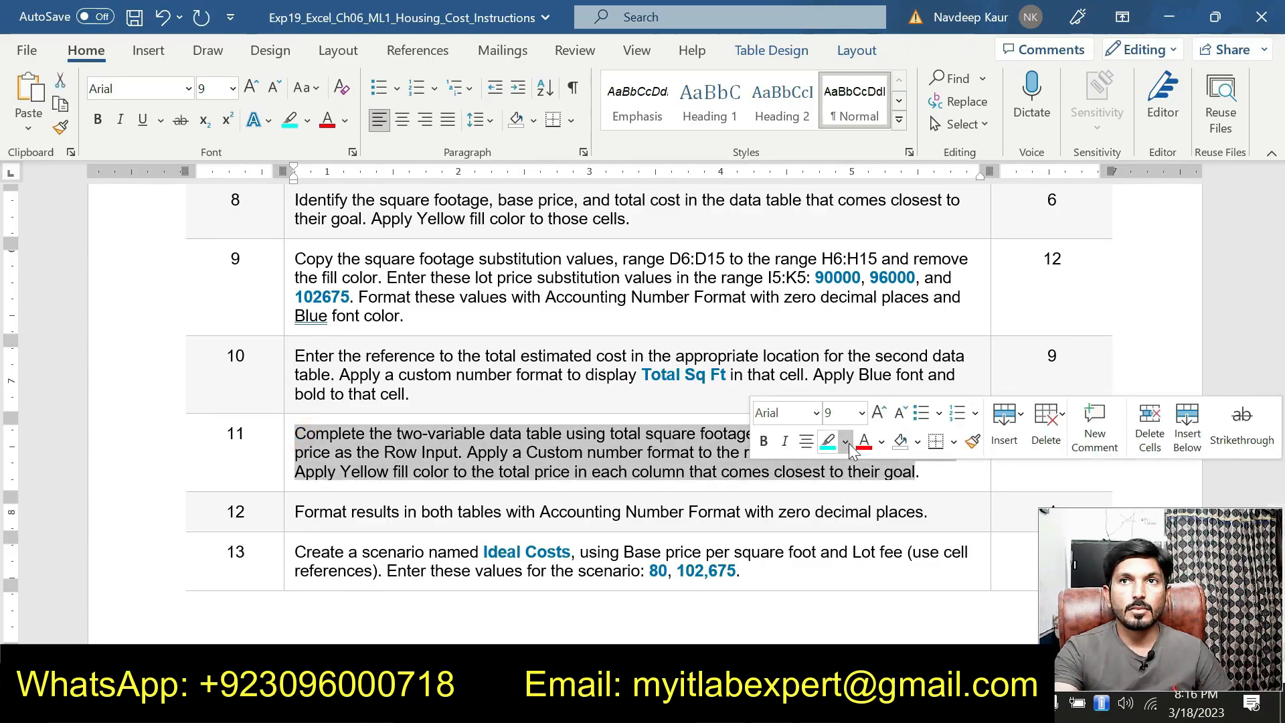
click(827, 441)
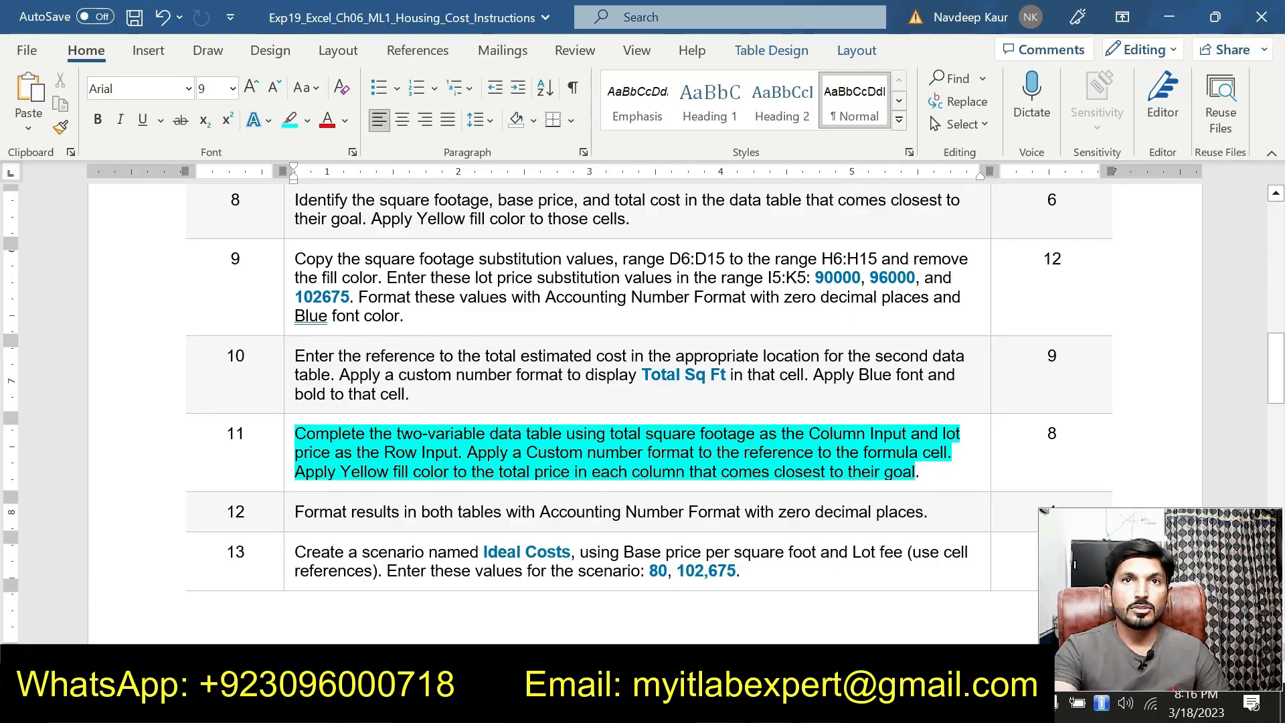
drag(645, 434, 758, 433)
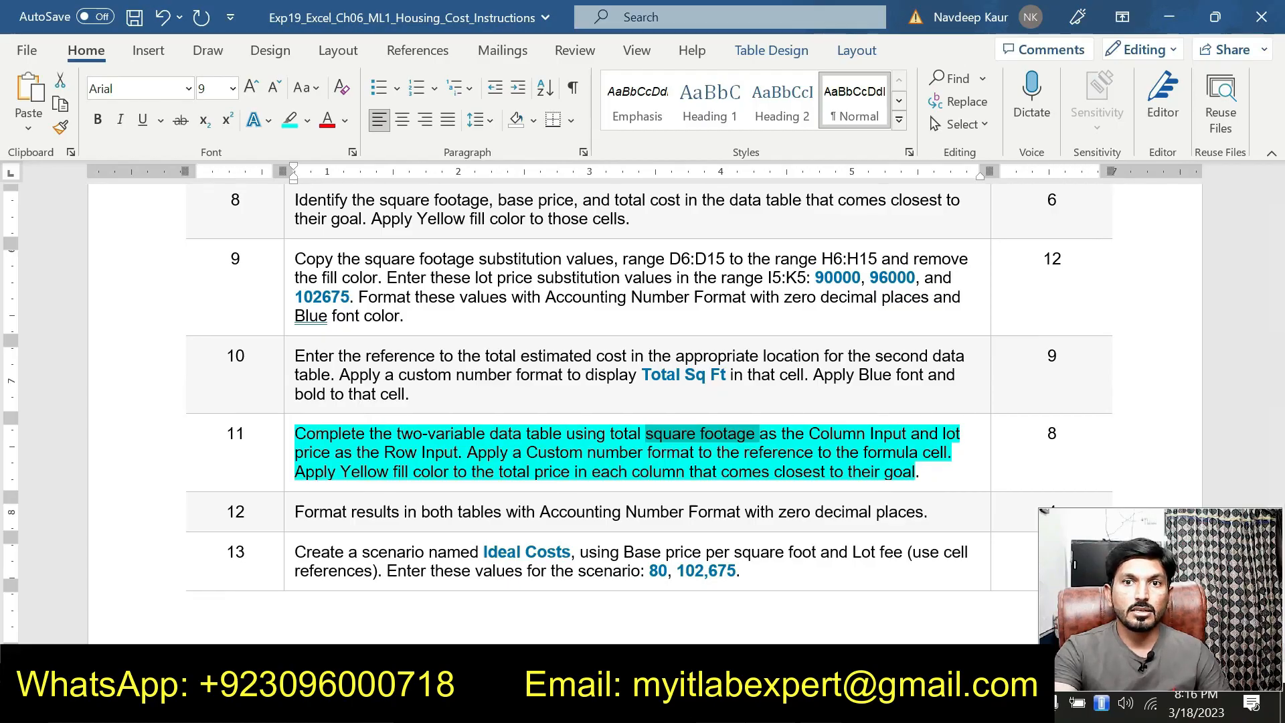
key(alt+Tab)
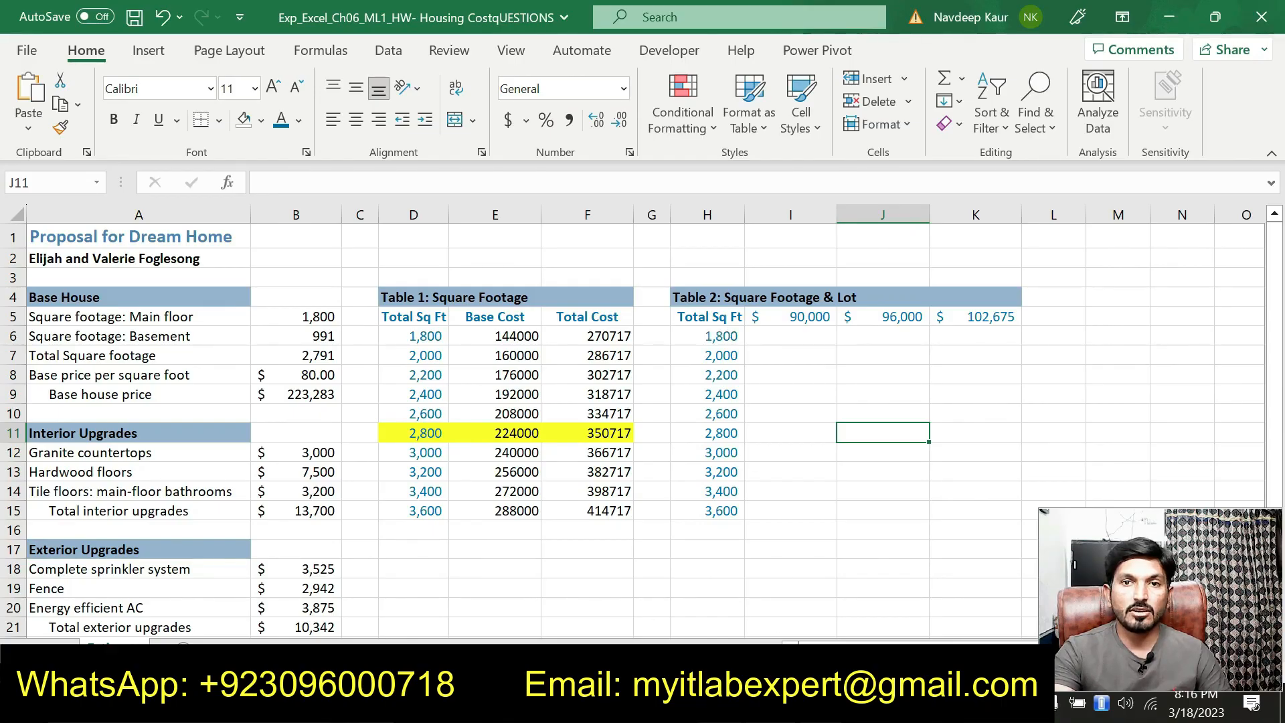
key(alt+Tab)
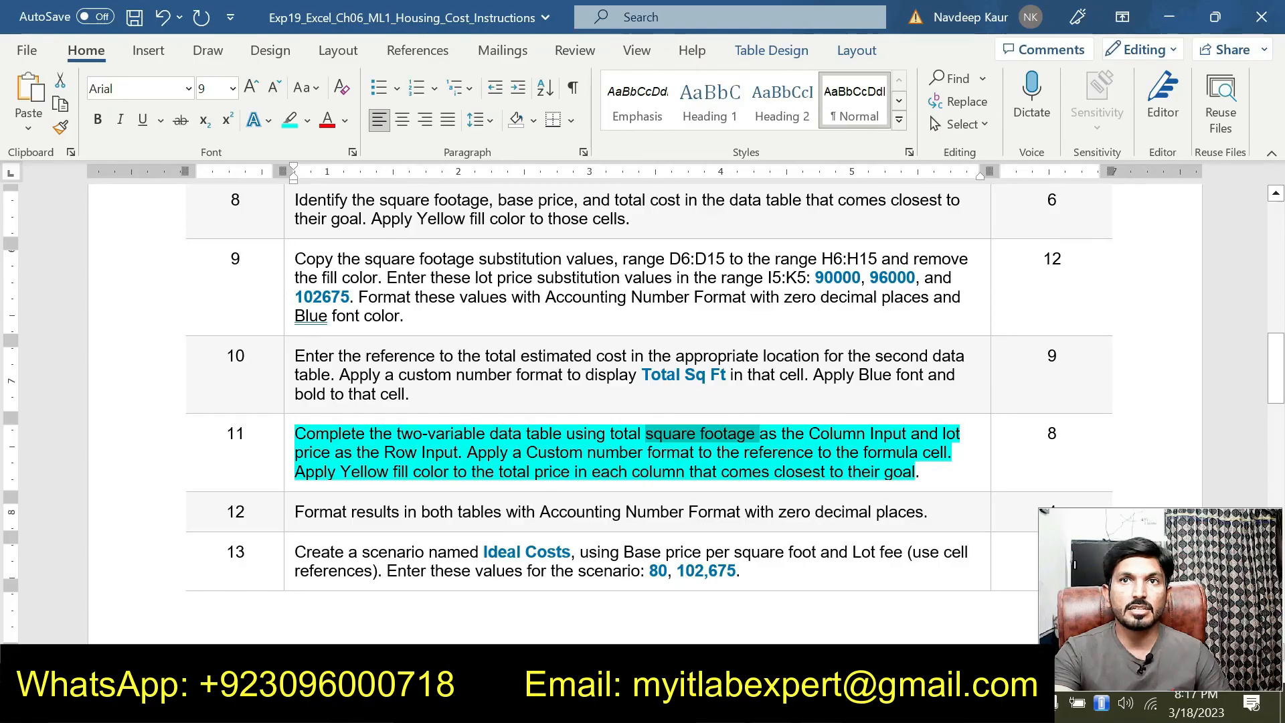
click(919, 472)
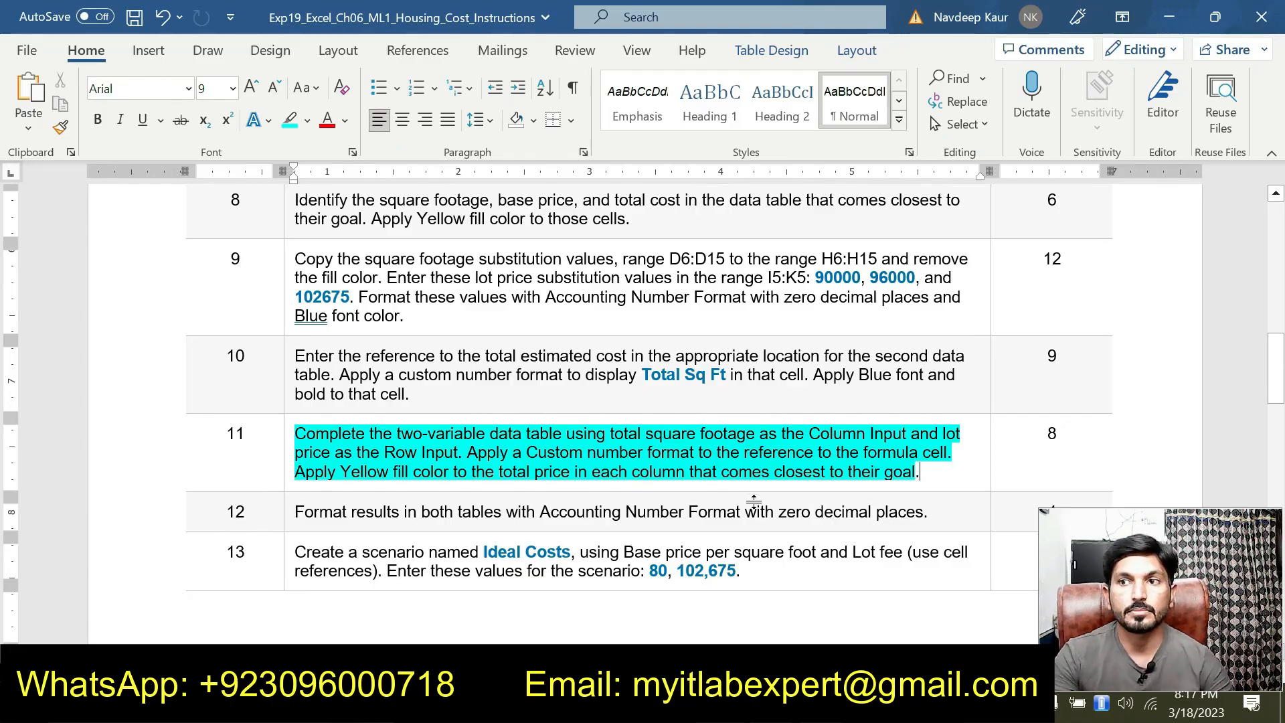
Step: Switch to Excel, start a What-If data table on H5:K15, and set the column input cell to B7, the total square footage
key(alt+Tab)
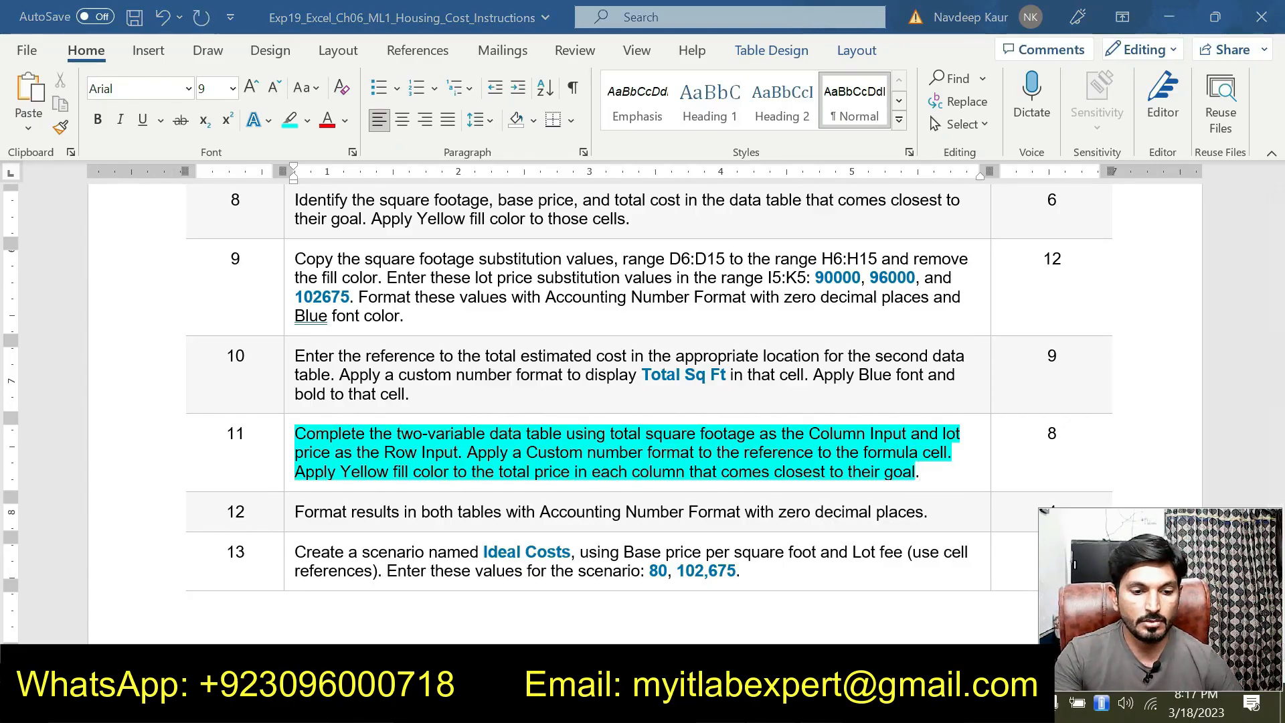
drag(712, 322, 867, 495)
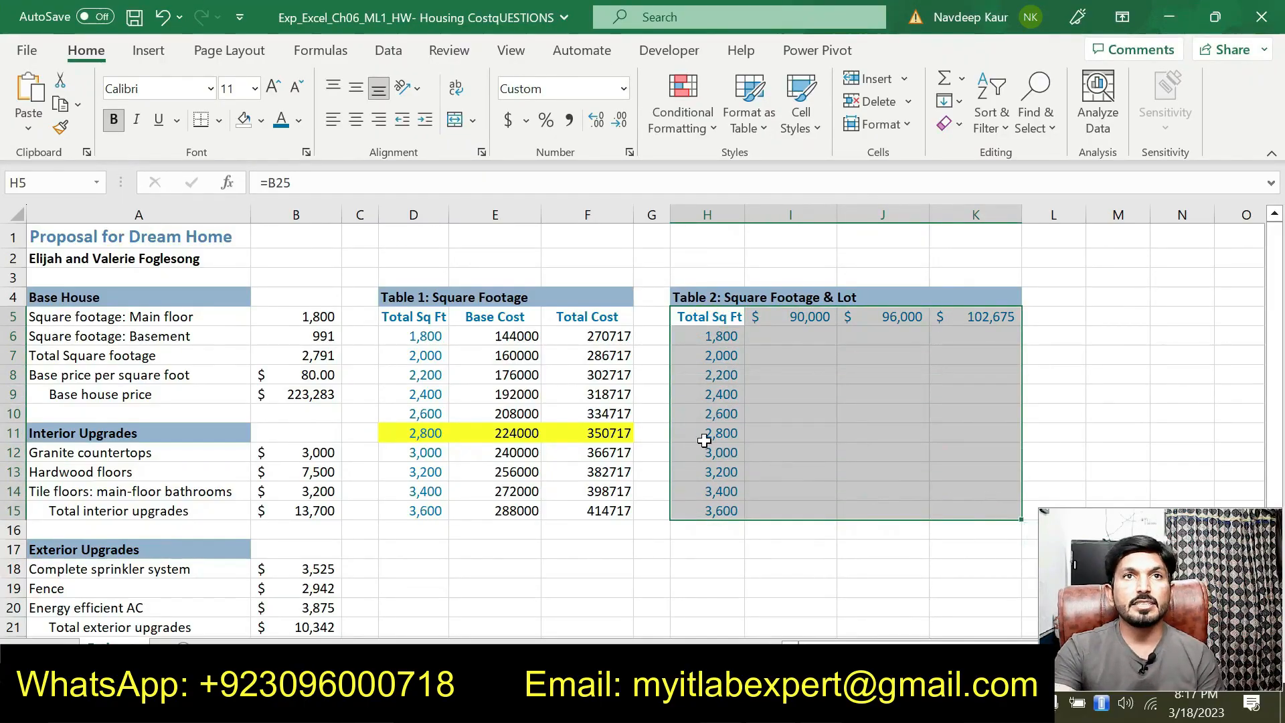
click(388, 50)
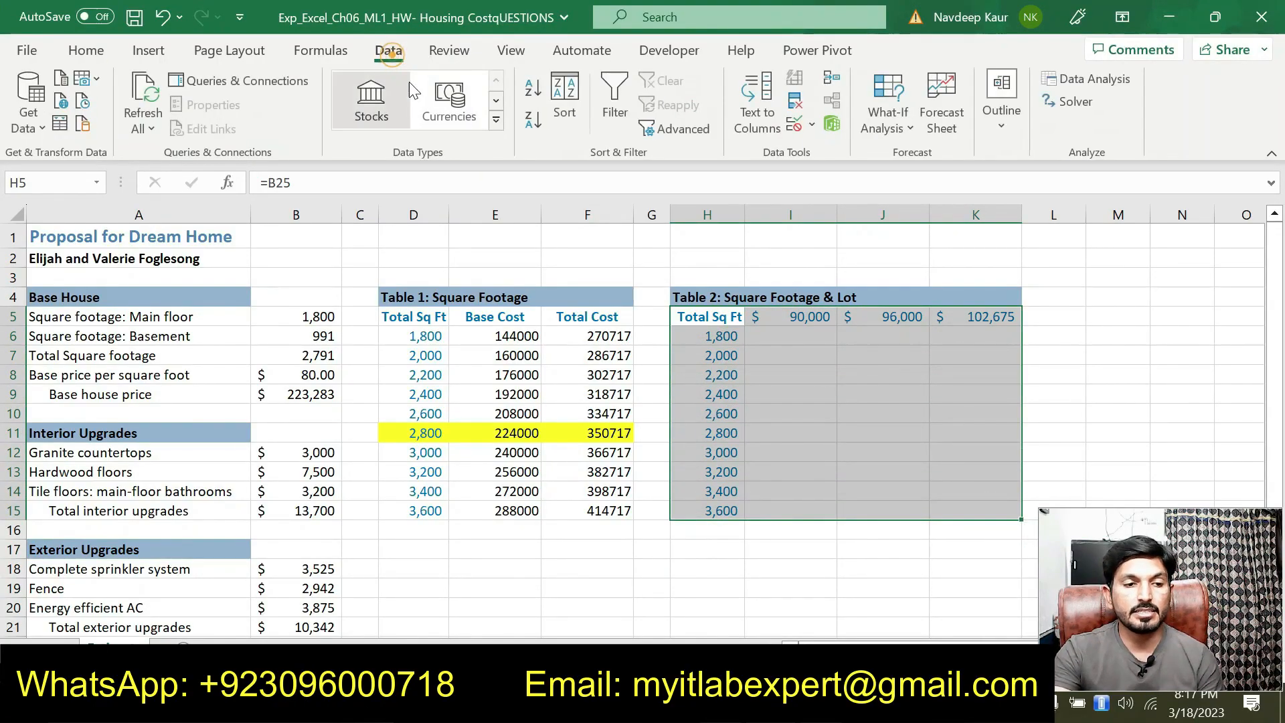
click(896, 132)
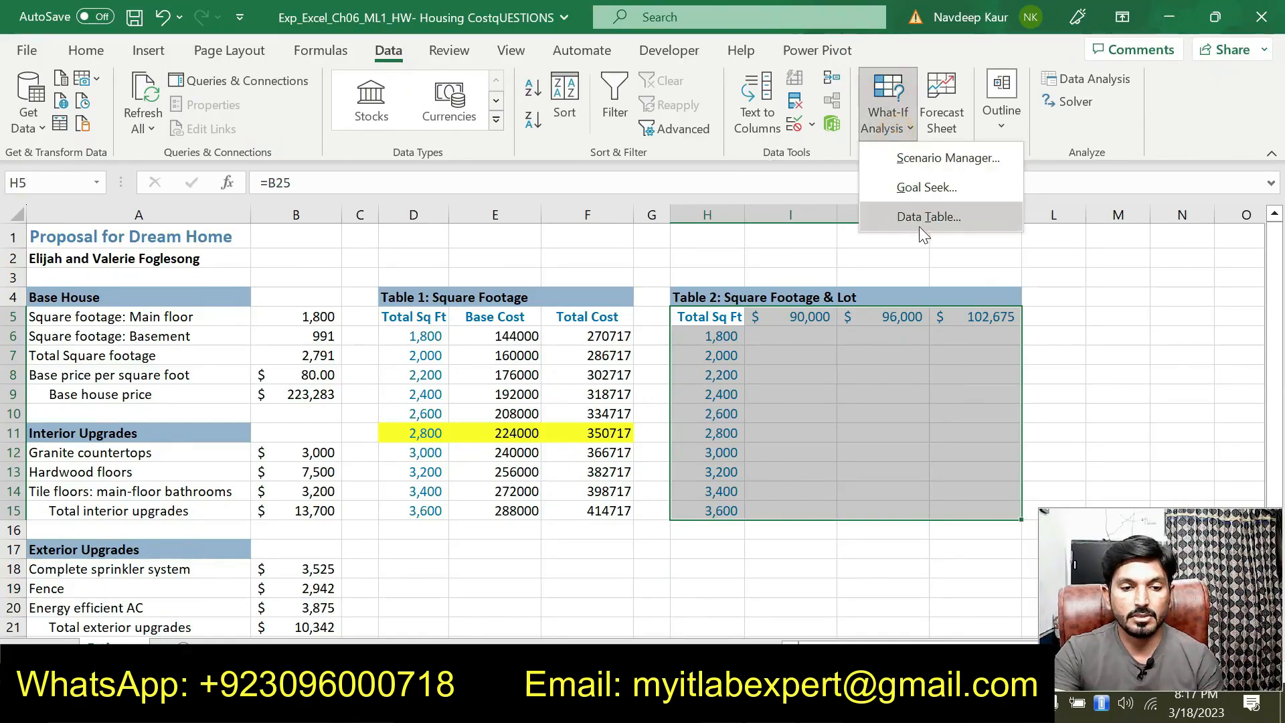
click(921, 223)
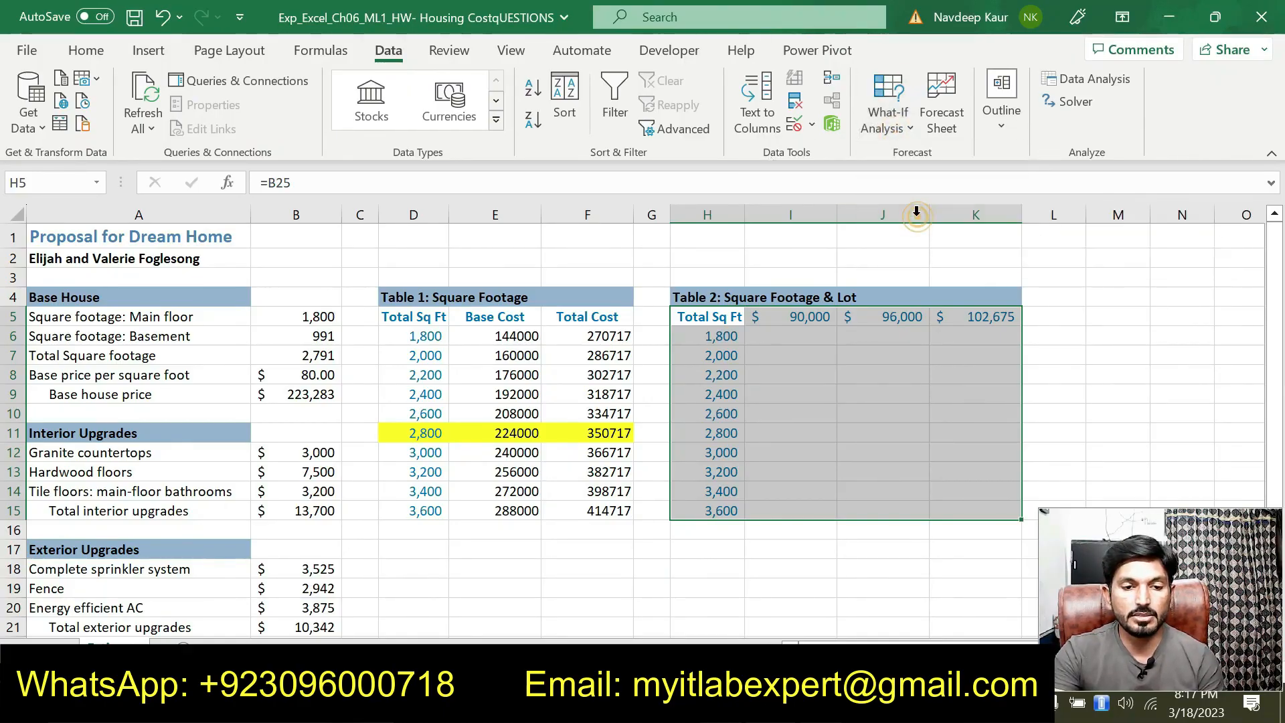
key(alt+Tab)
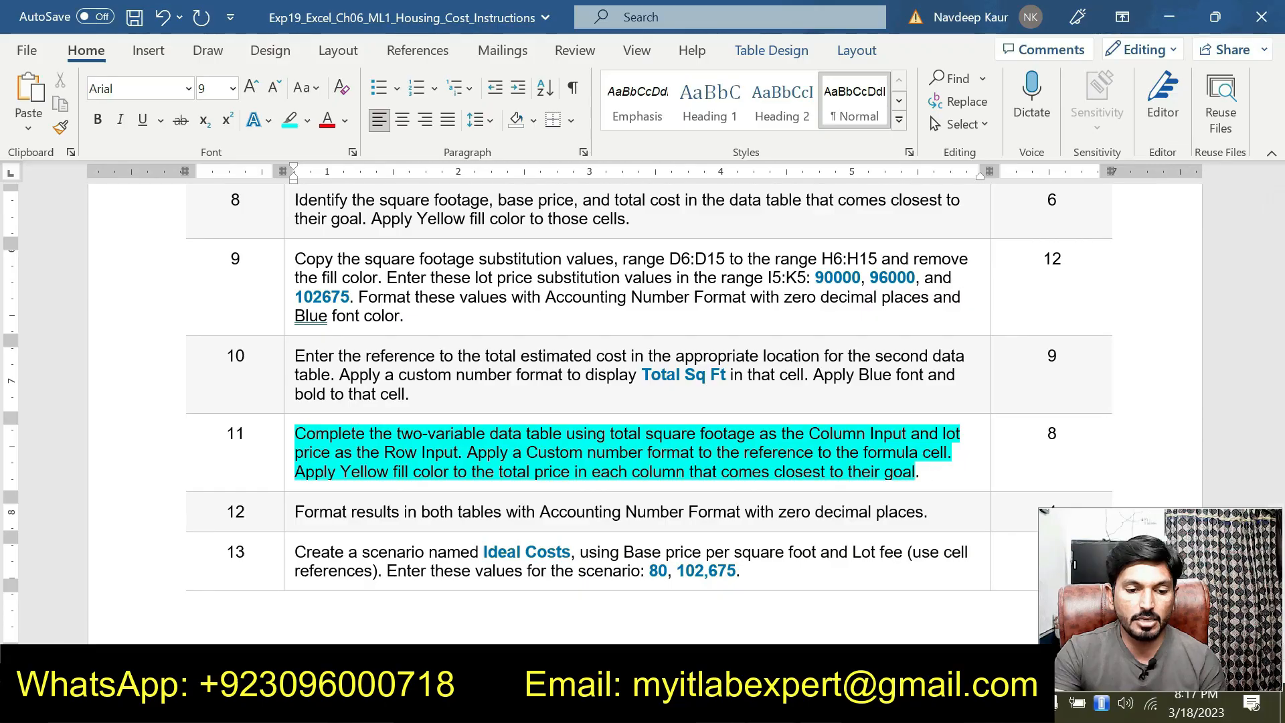
key(alt+Tab)
click(804, 326)
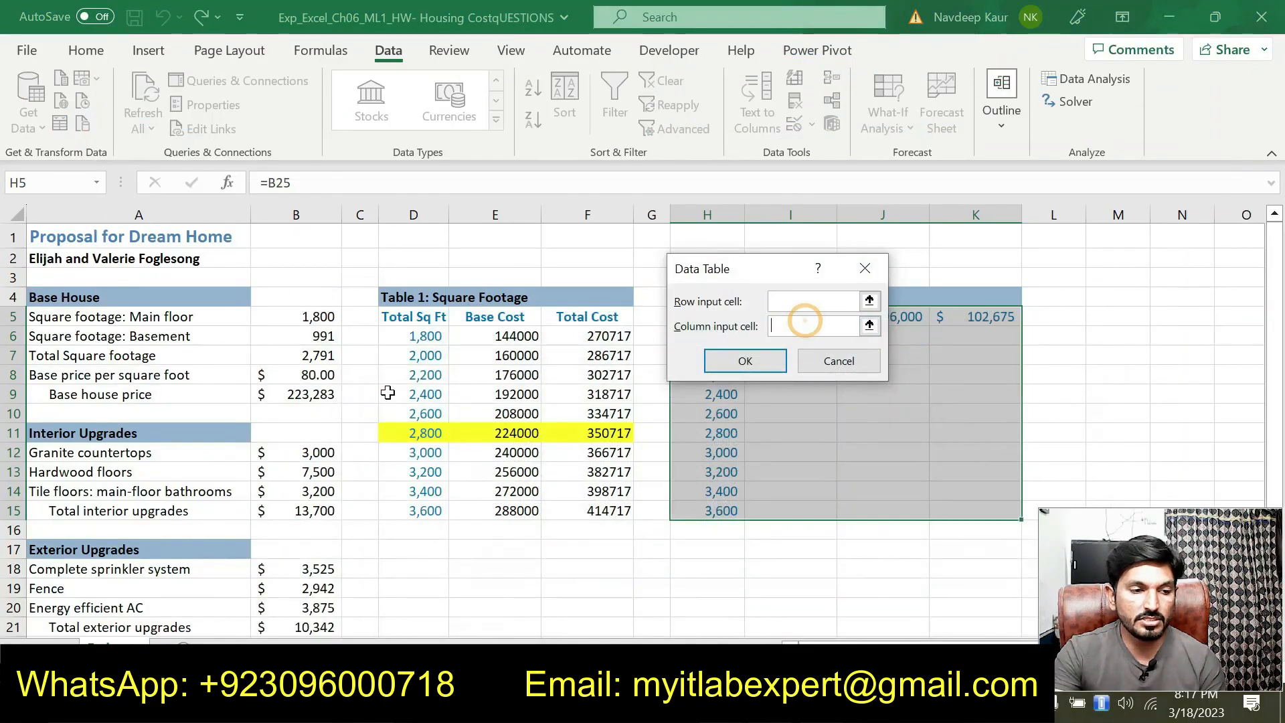
click(299, 355)
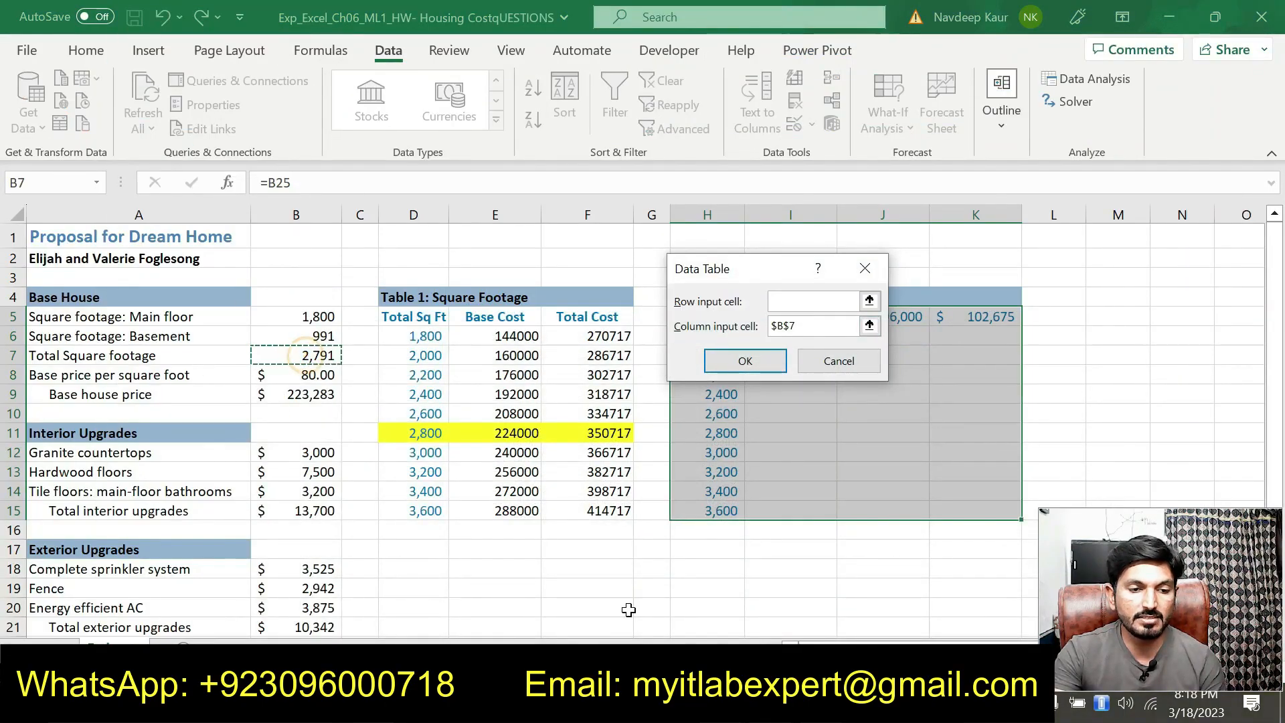
Step: Check the row input in the instructions, set the data table's row input cell to B23, the lot price, and create the table
key(alt+Tab)
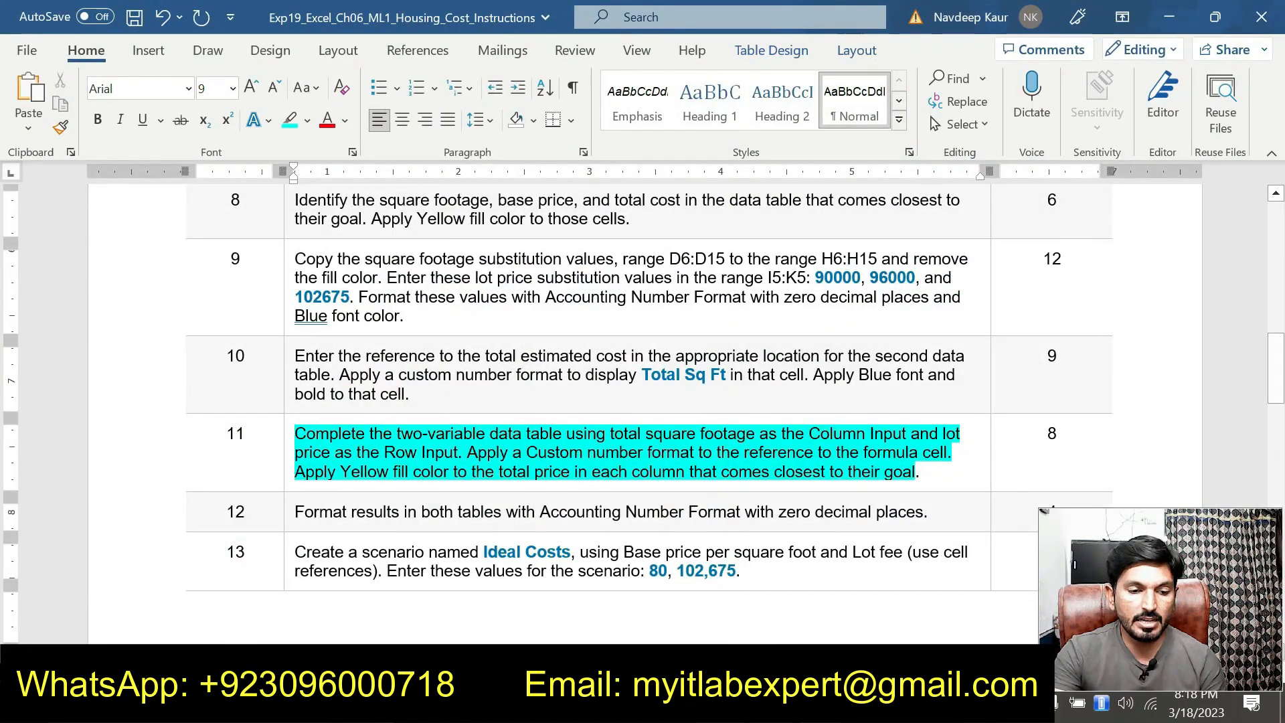
key(alt+Tab)
click(813, 302)
scroll(301, 510, down, 1)
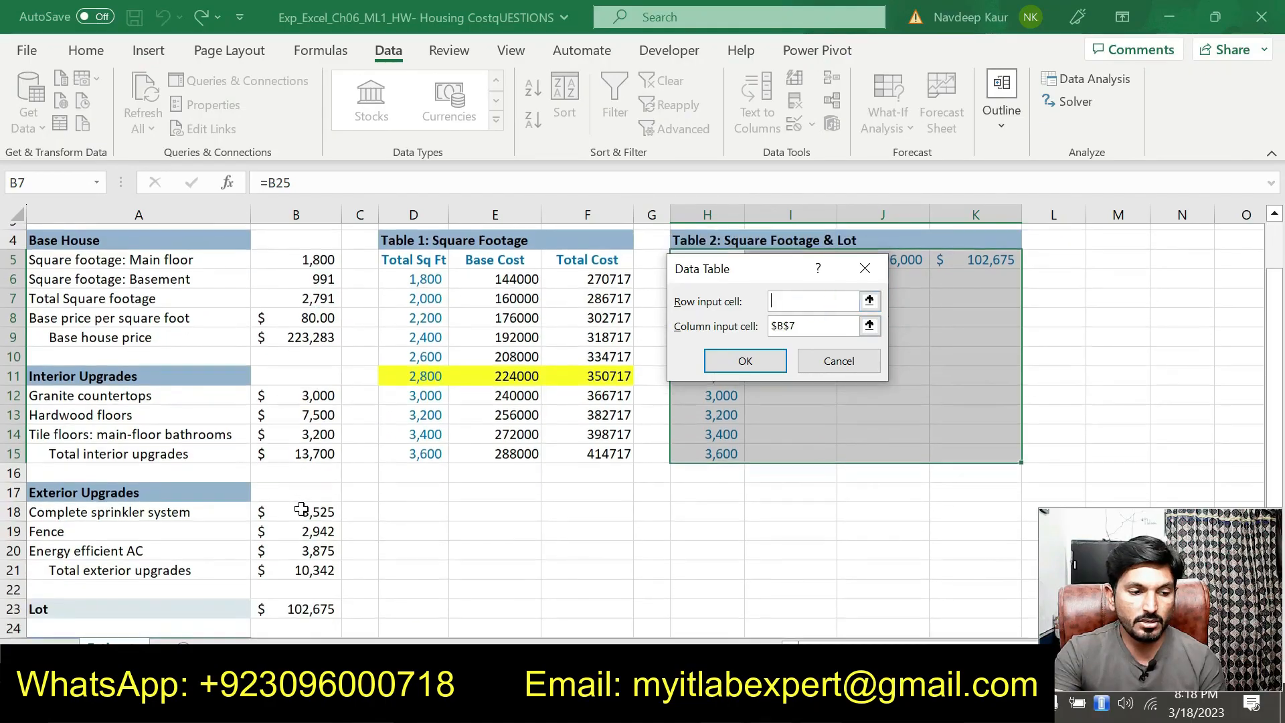
scroll(301, 515, down, 1)
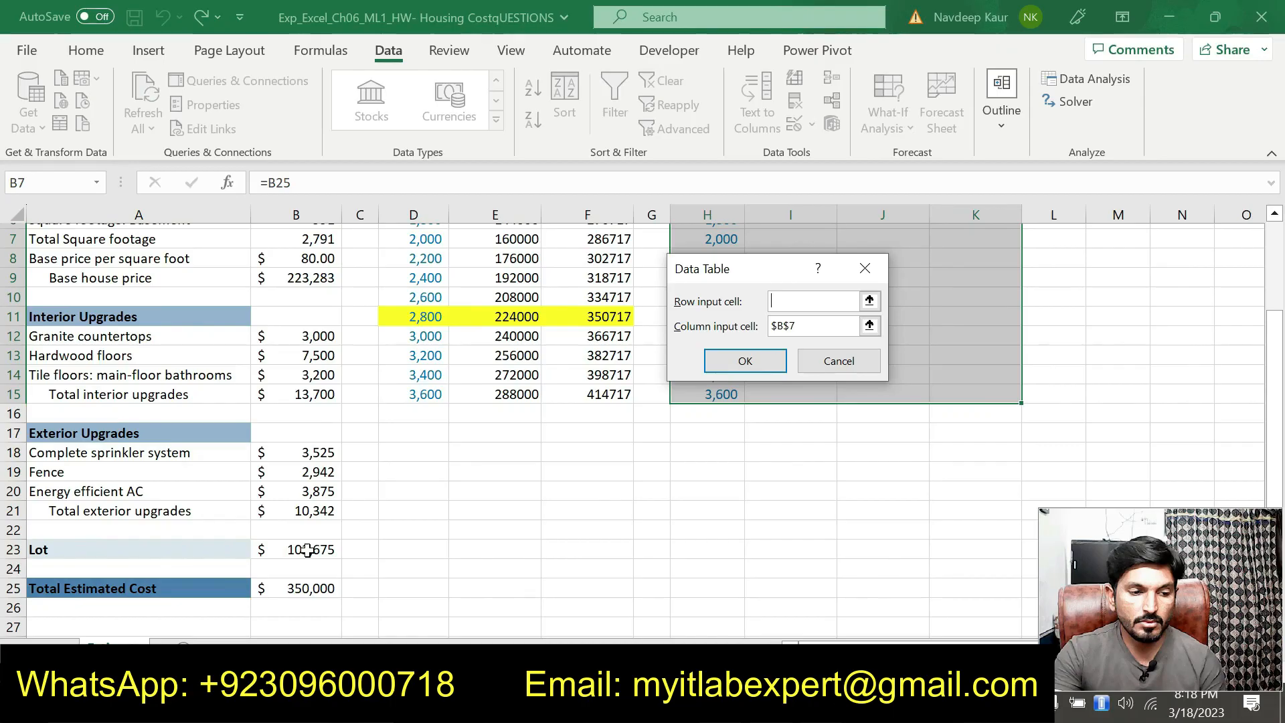
click(307, 550)
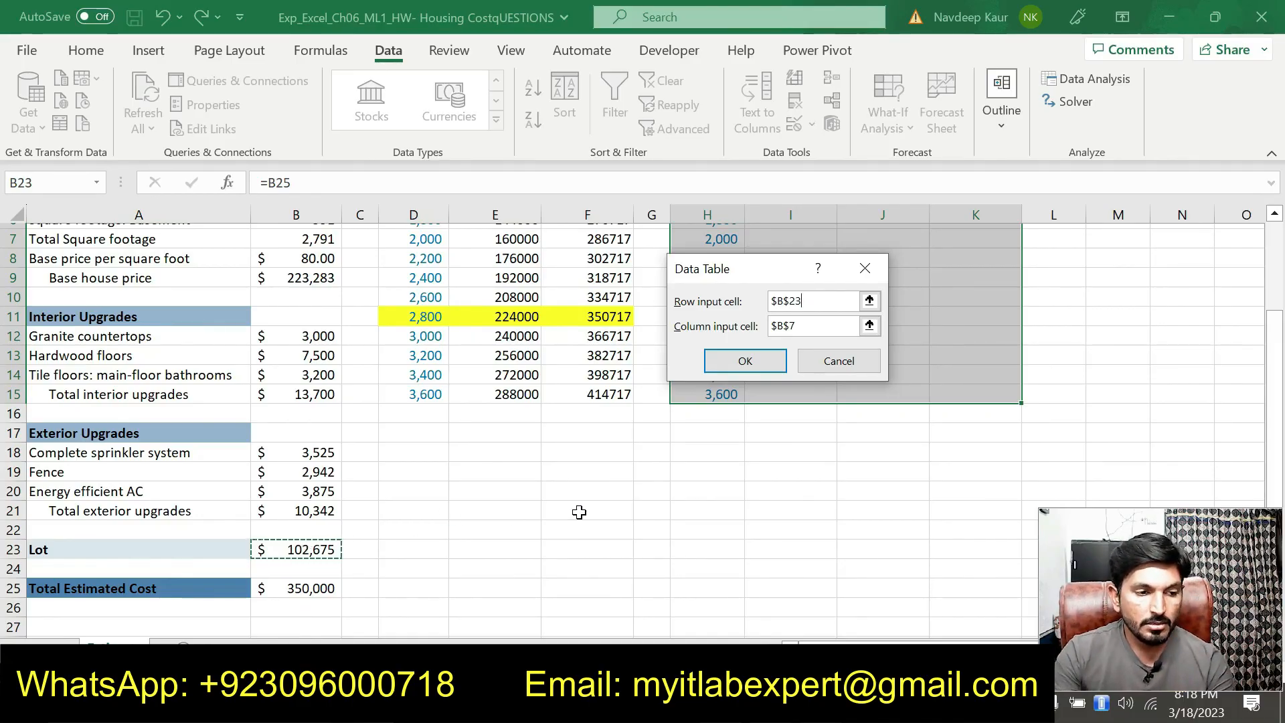
click(746, 361)
scroll(736, 494, up, 2)
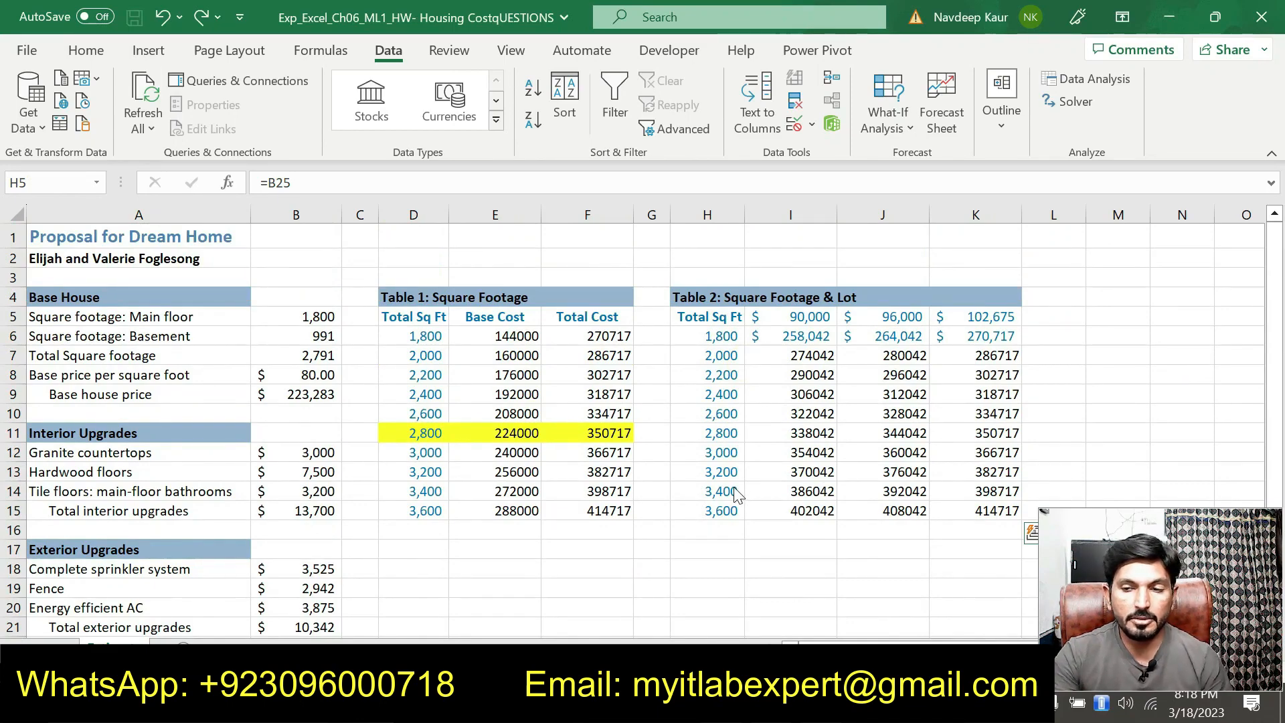
Step: Change the font color of the first results row of Table 2, I6:K6, to black
key(ctrl+shift+Right)
key(ctrl+shift+Down)
drag(780, 337, 956, 337)
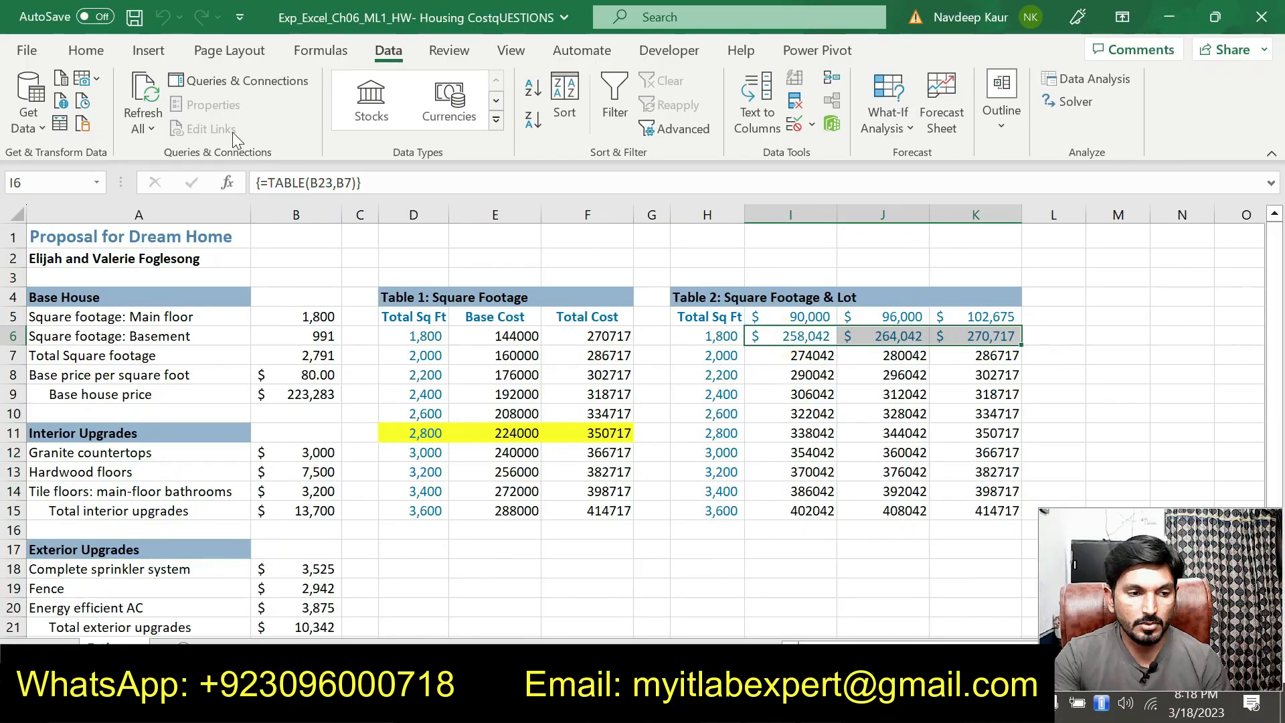
click(86, 51)
click(298, 120)
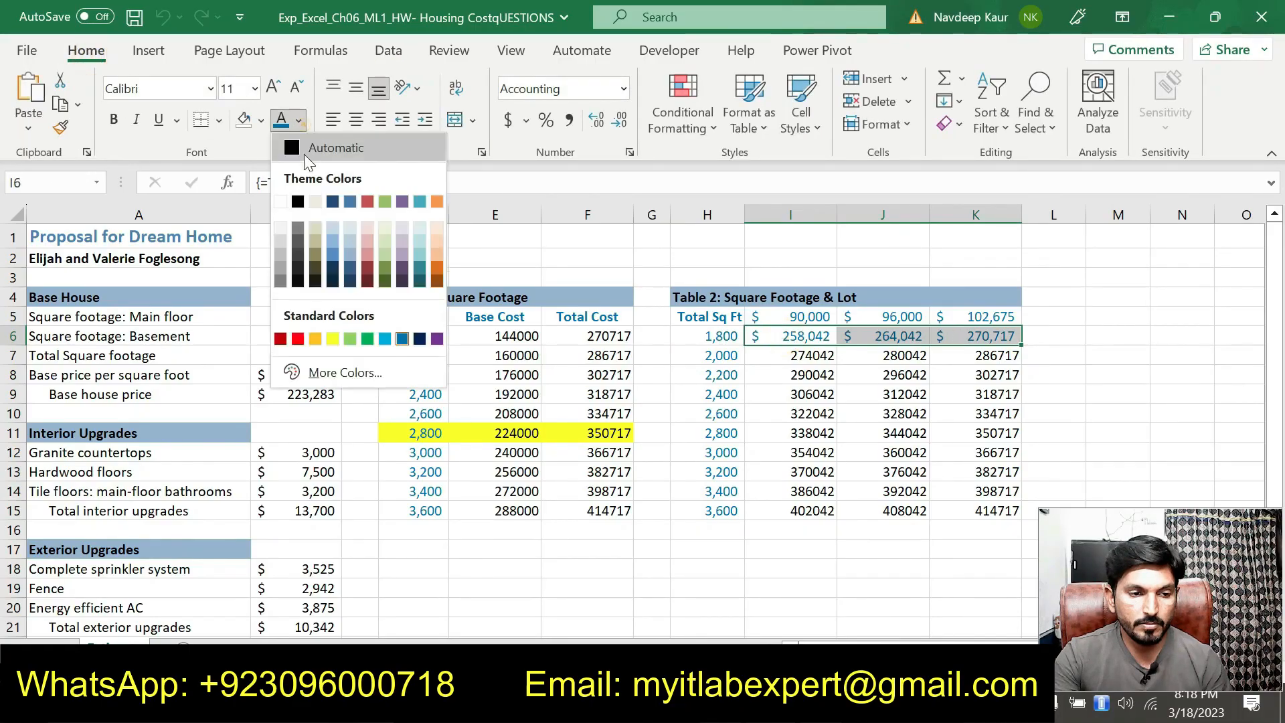
click(298, 202)
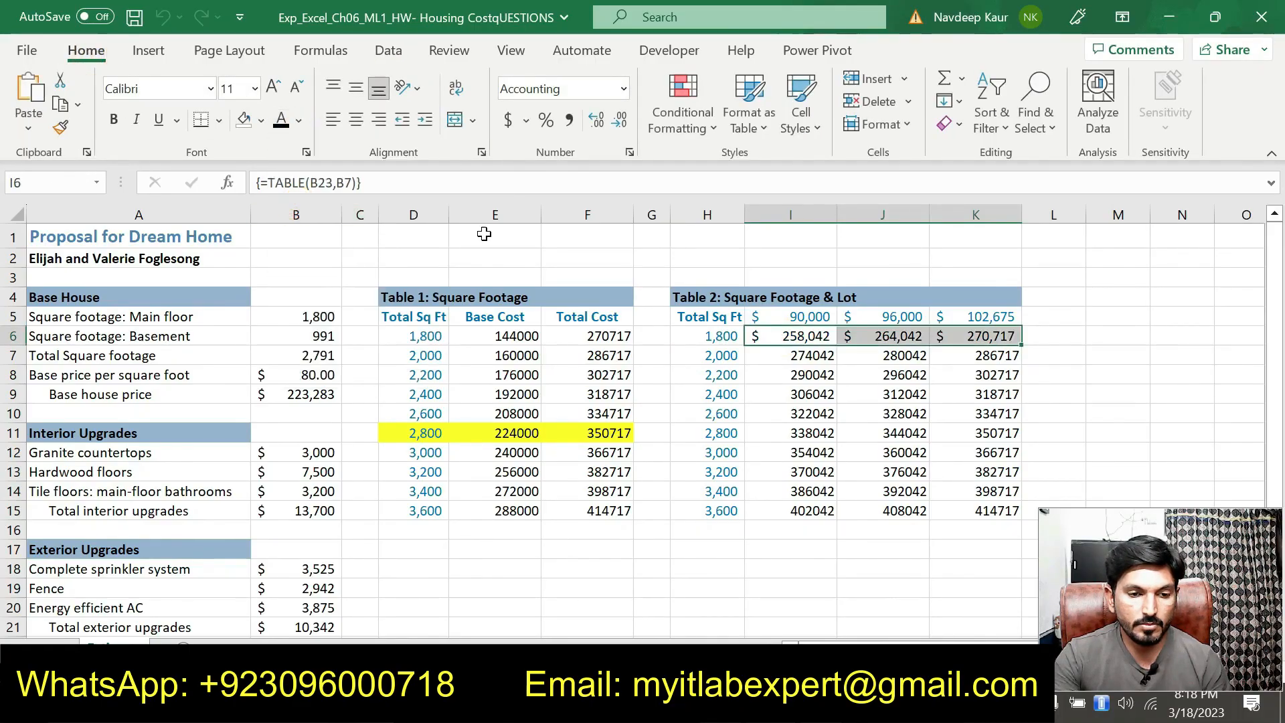
Step: Set the number format of cells I6:K6 to General
click(629, 153)
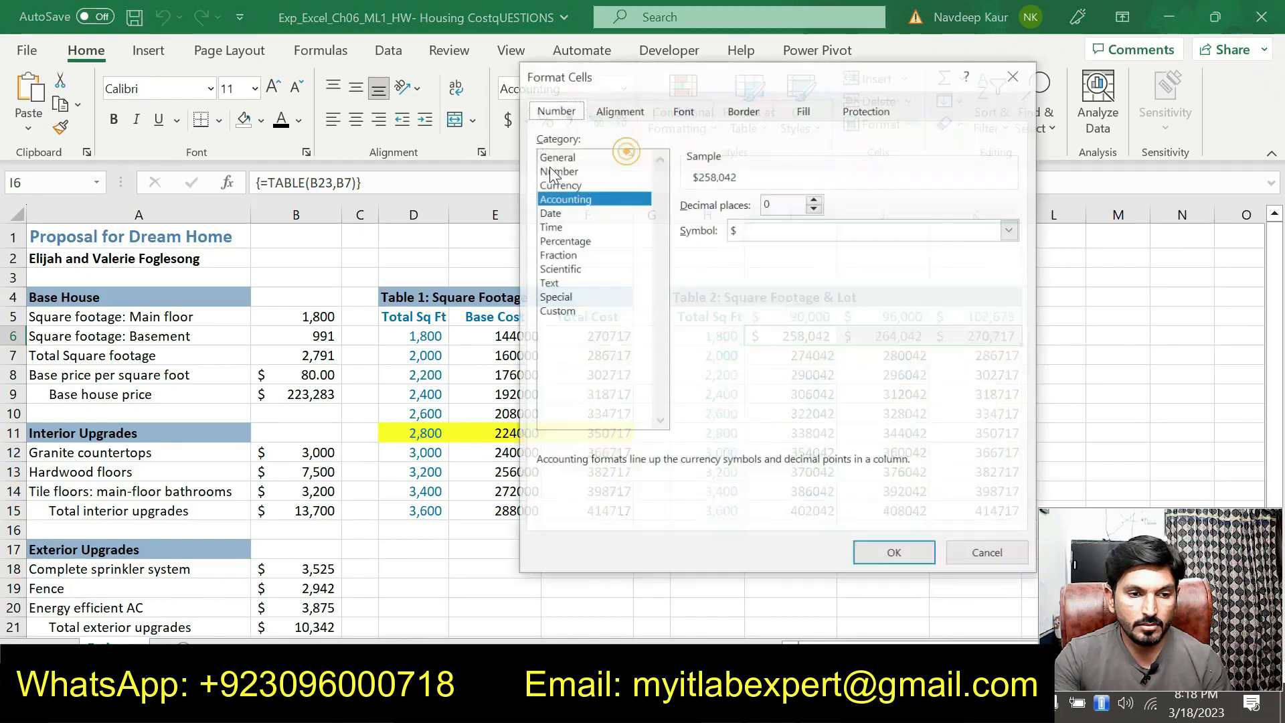
click(555, 156)
click(859, 561)
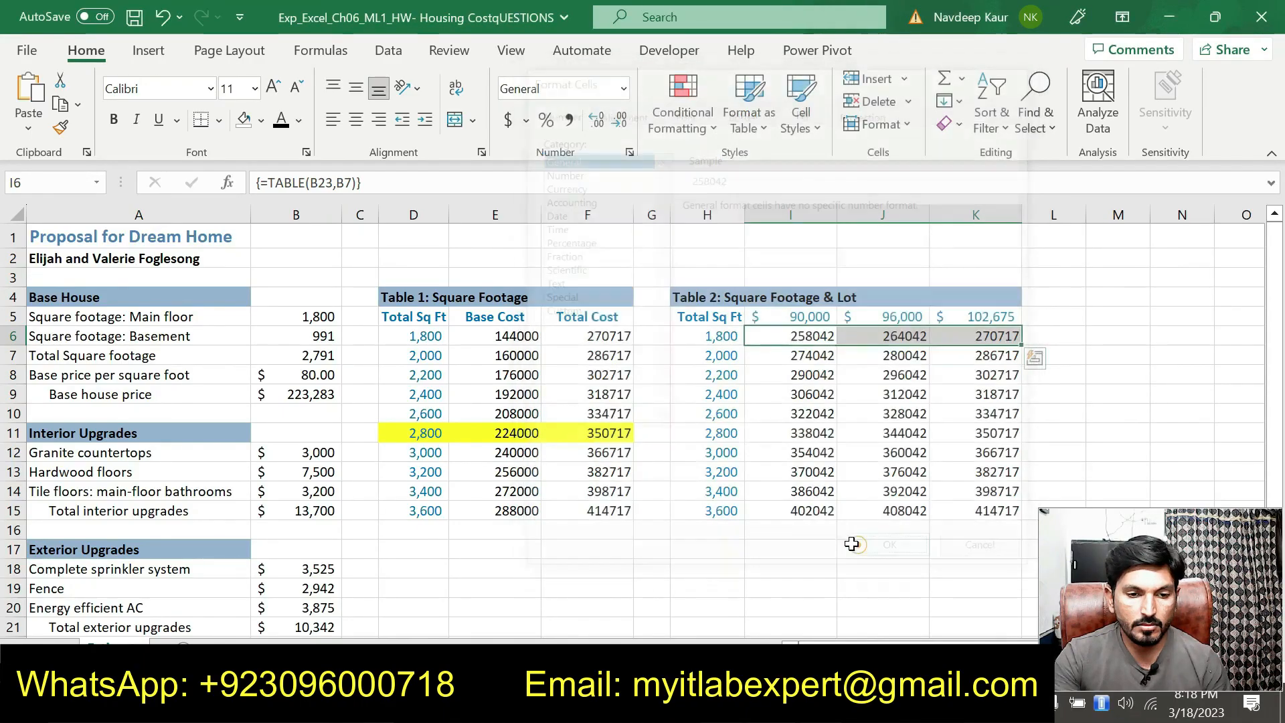
click(696, 587)
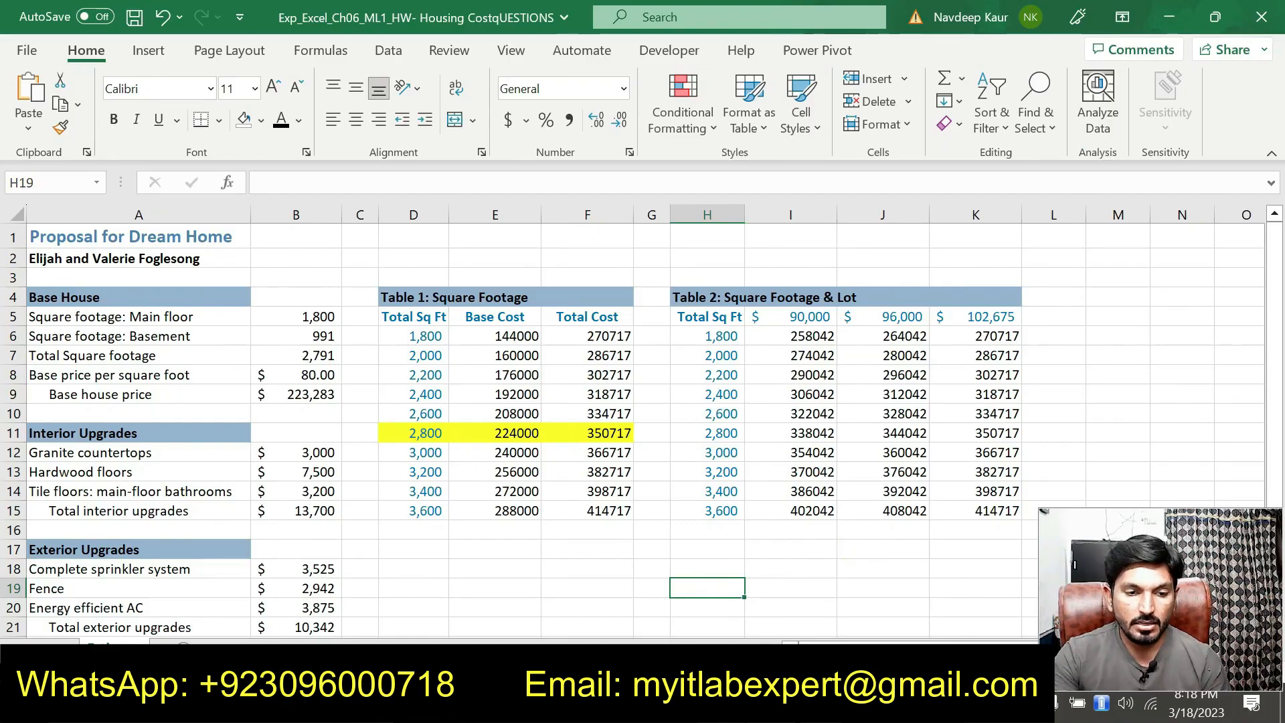
Step: Check steps 11 and 12 in the Word instructions and format Table 2's results in I6:K15 as Accounting with zero decimal places
mouse_move(719, 709)
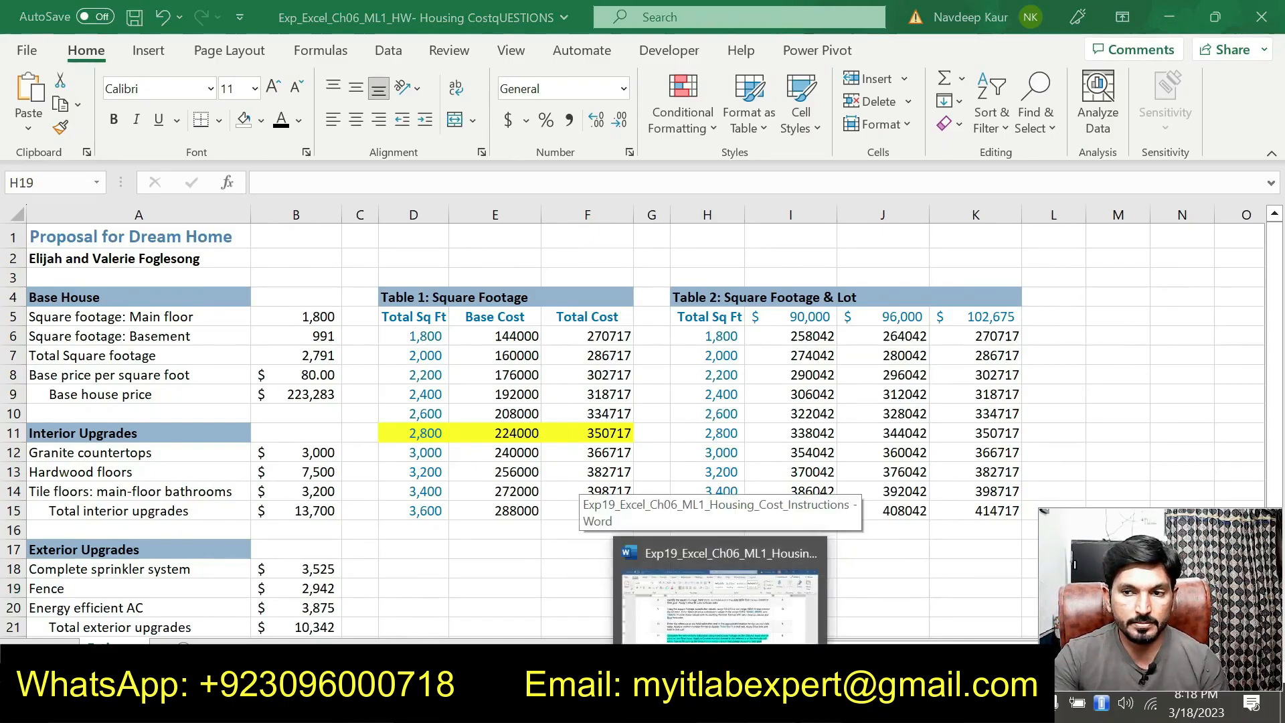
click(719, 596)
scroll(643, 401, down, 2)
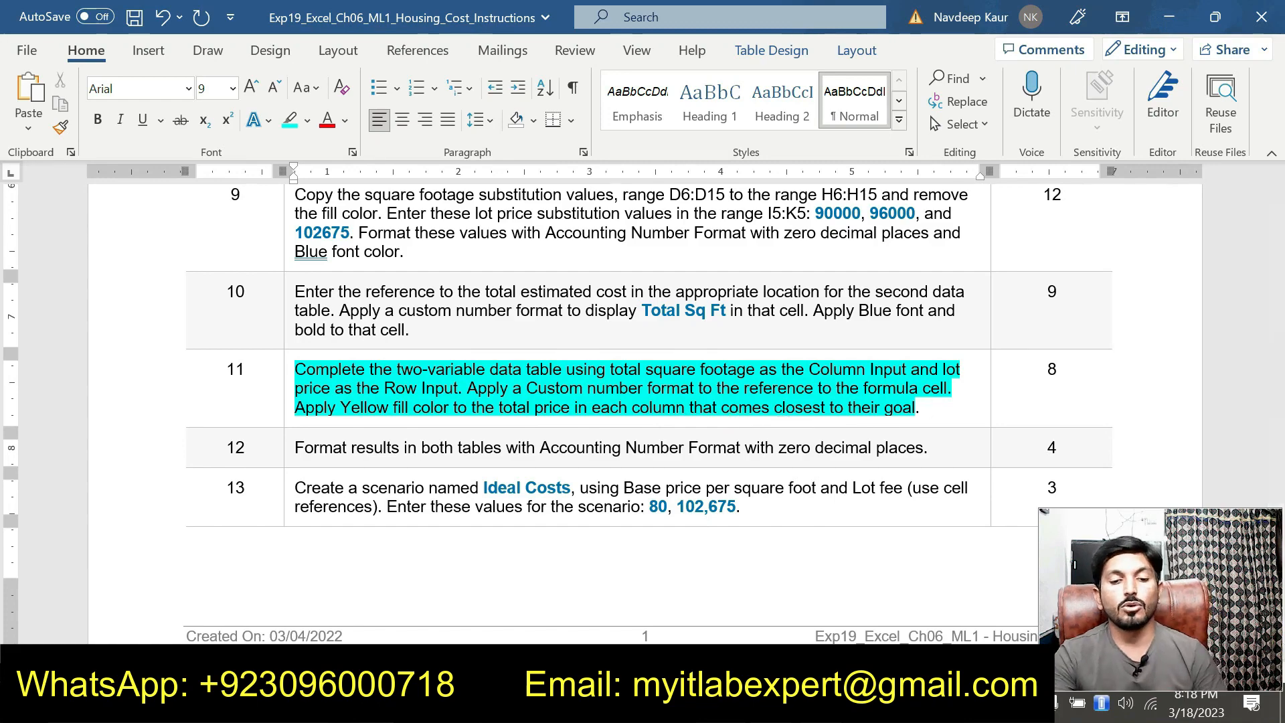
click(719, 706)
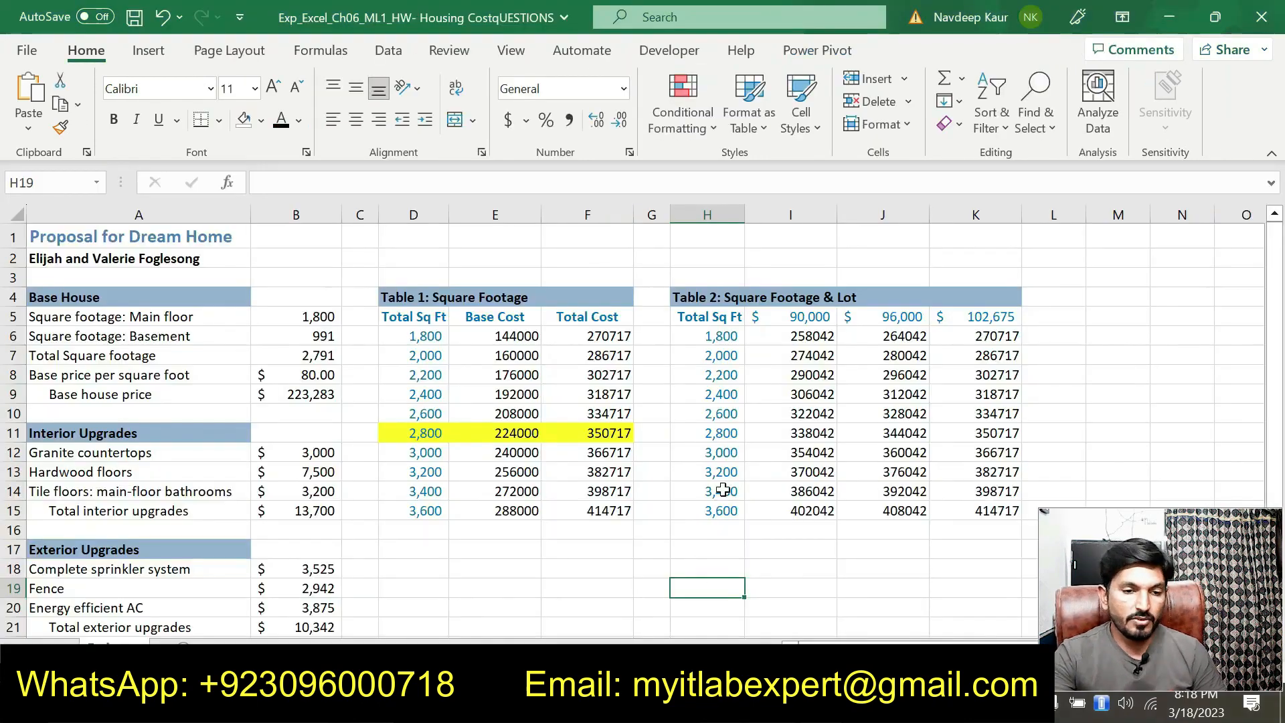
drag(792, 336, 984, 511)
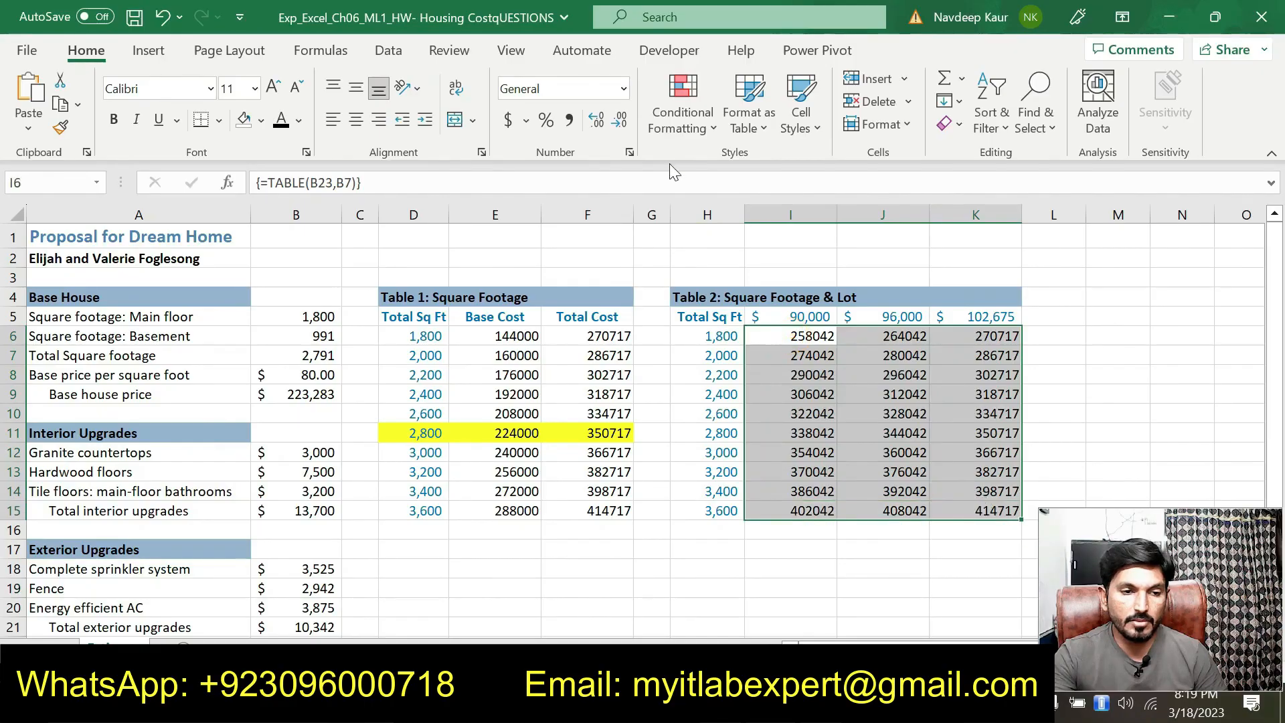
click(629, 153)
click(563, 198)
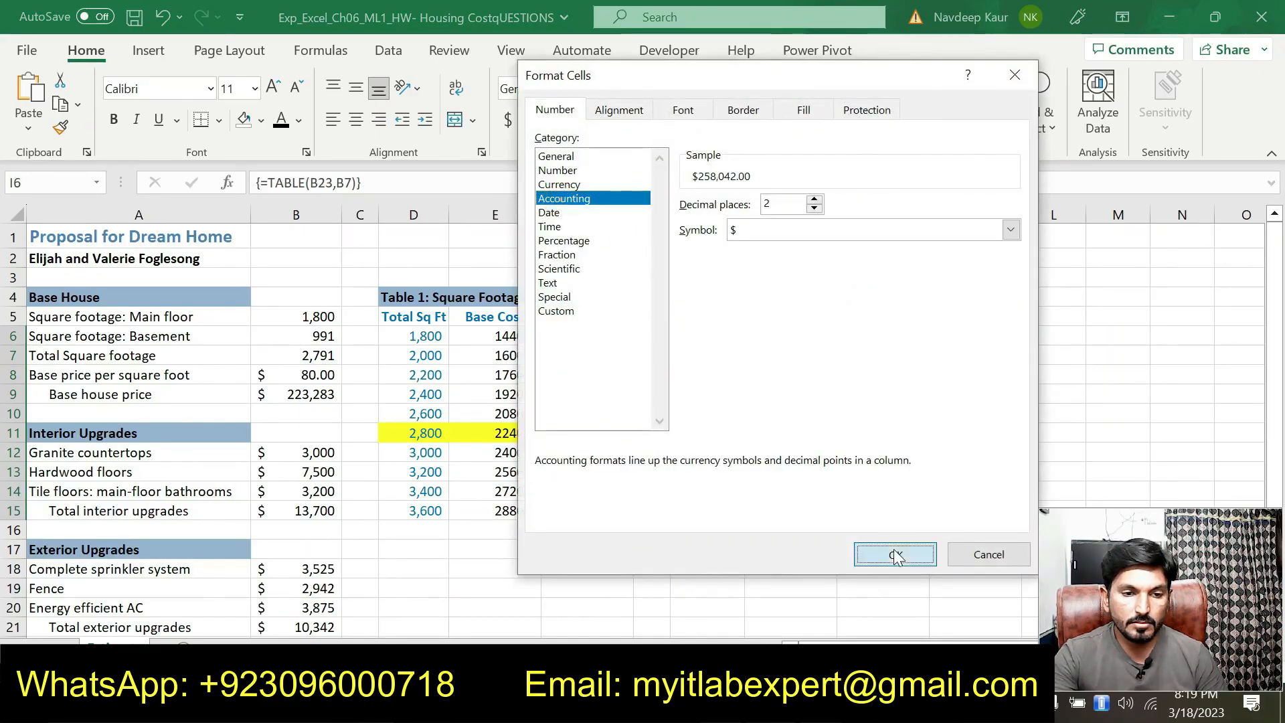
click(893, 552)
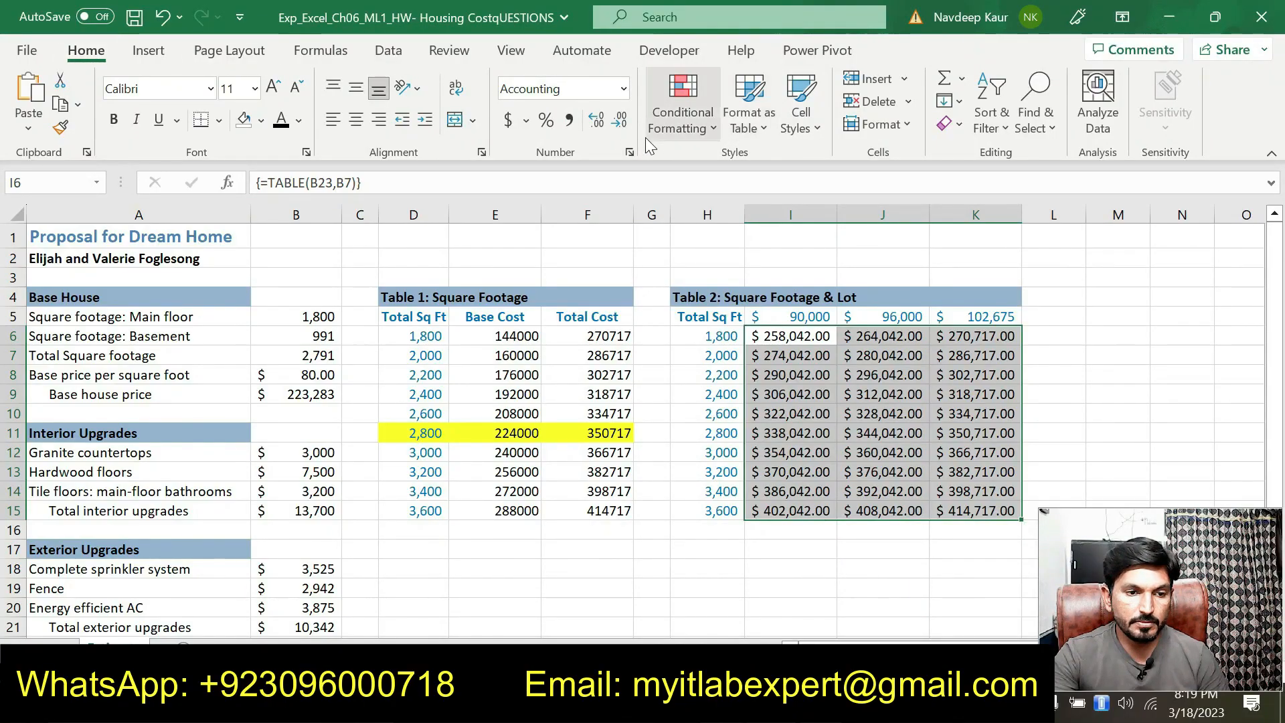
click(623, 123)
click(624, 126)
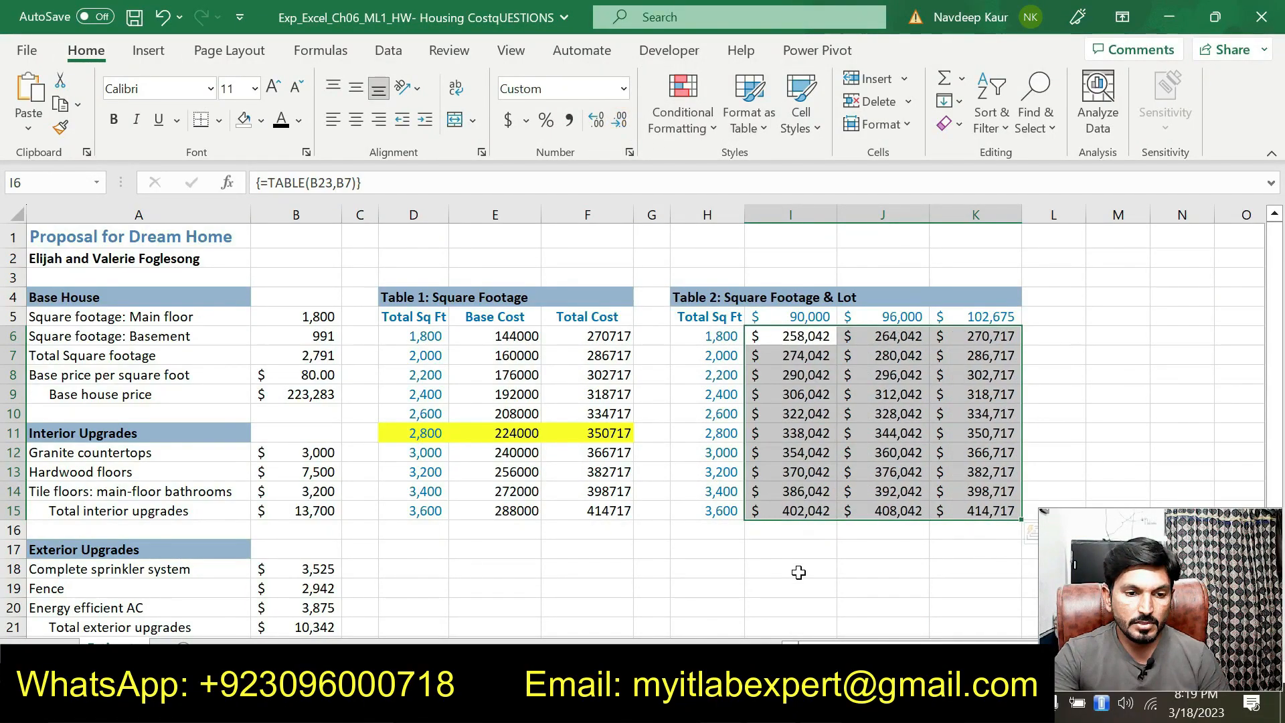
click(796, 570)
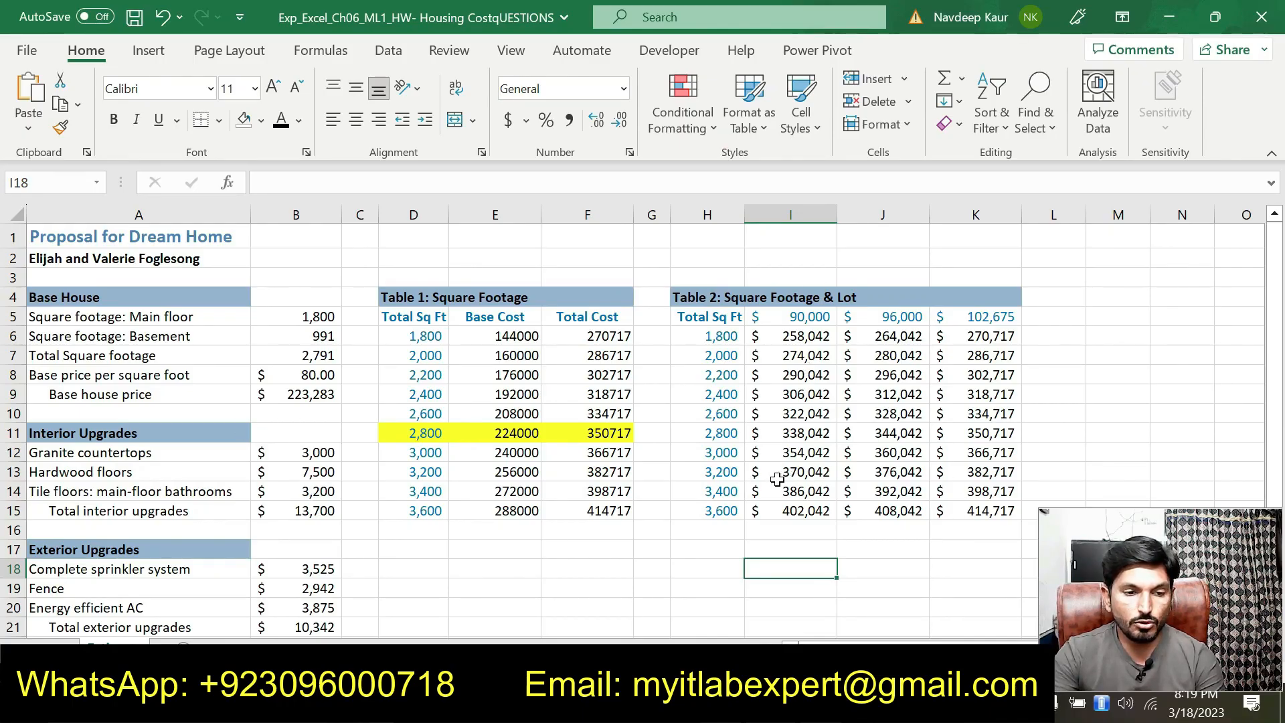
Step: Compare Table 2's totals with the total estimated cost in B25 and apply Yellow fill to cells I12 and J11
click(792, 453)
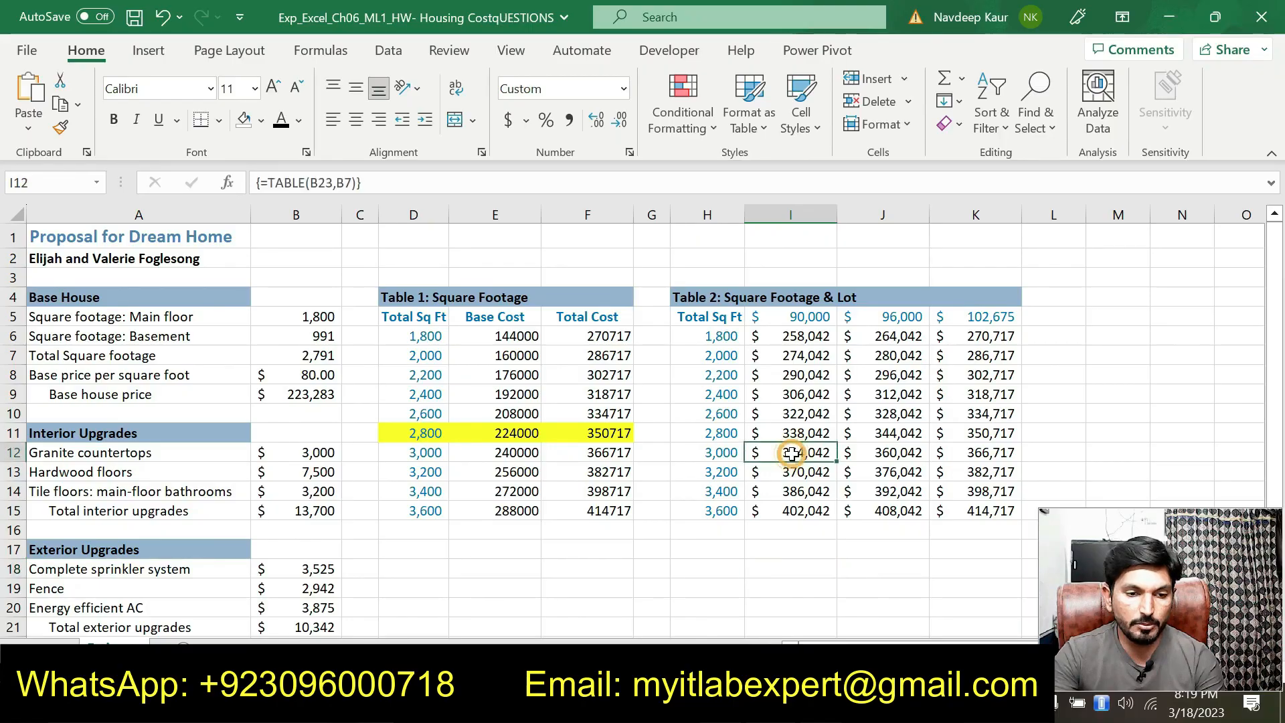
scroll(431, 593, down, 2)
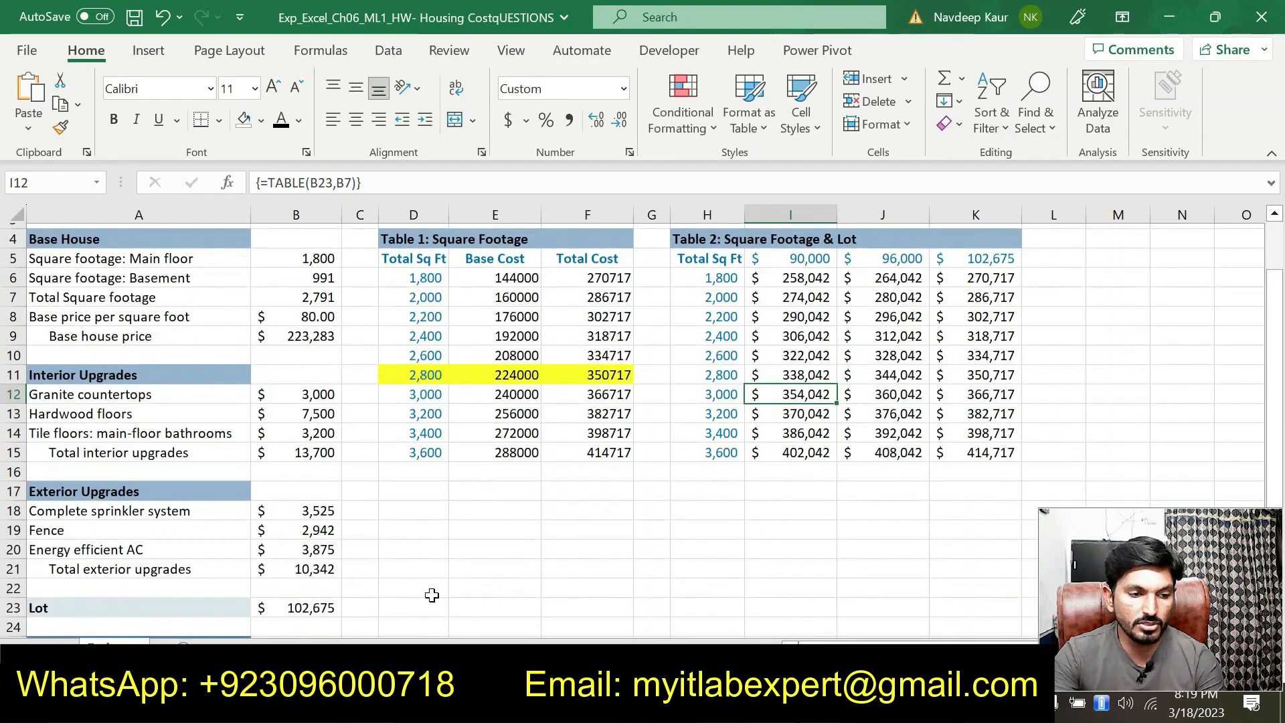
click(312, 594)
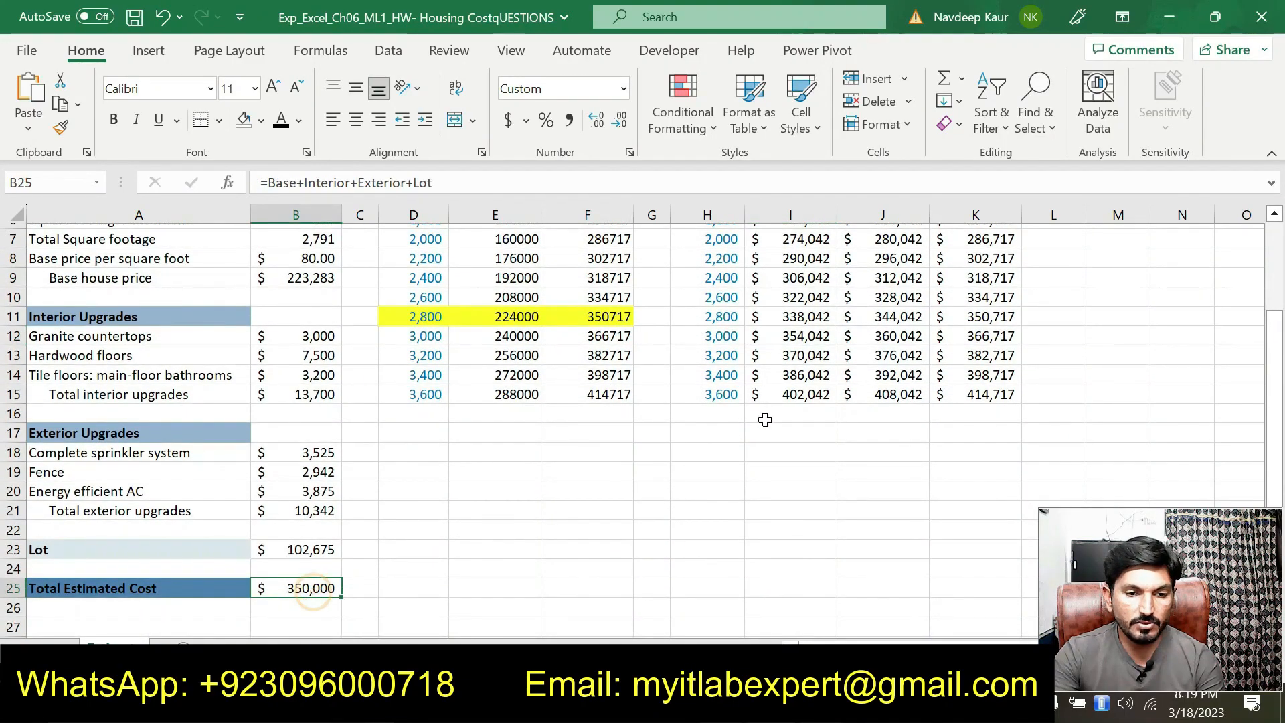
click(798, 338)
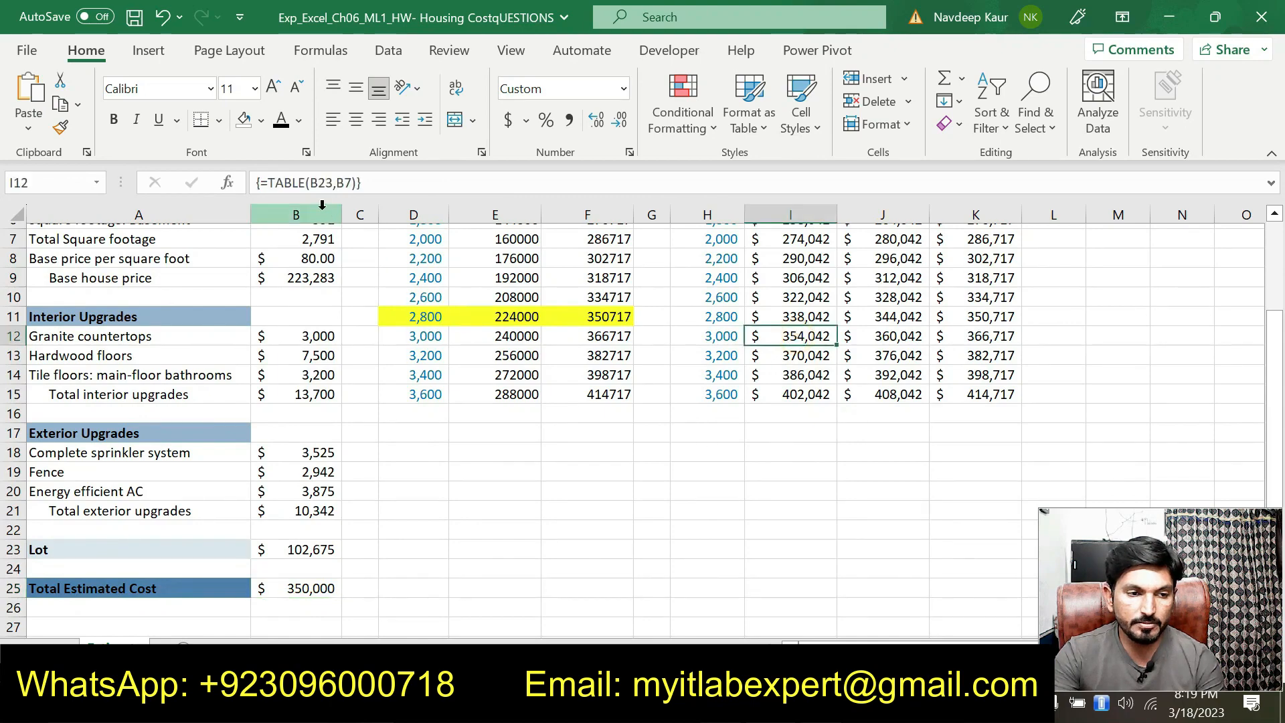
click(261, 120)
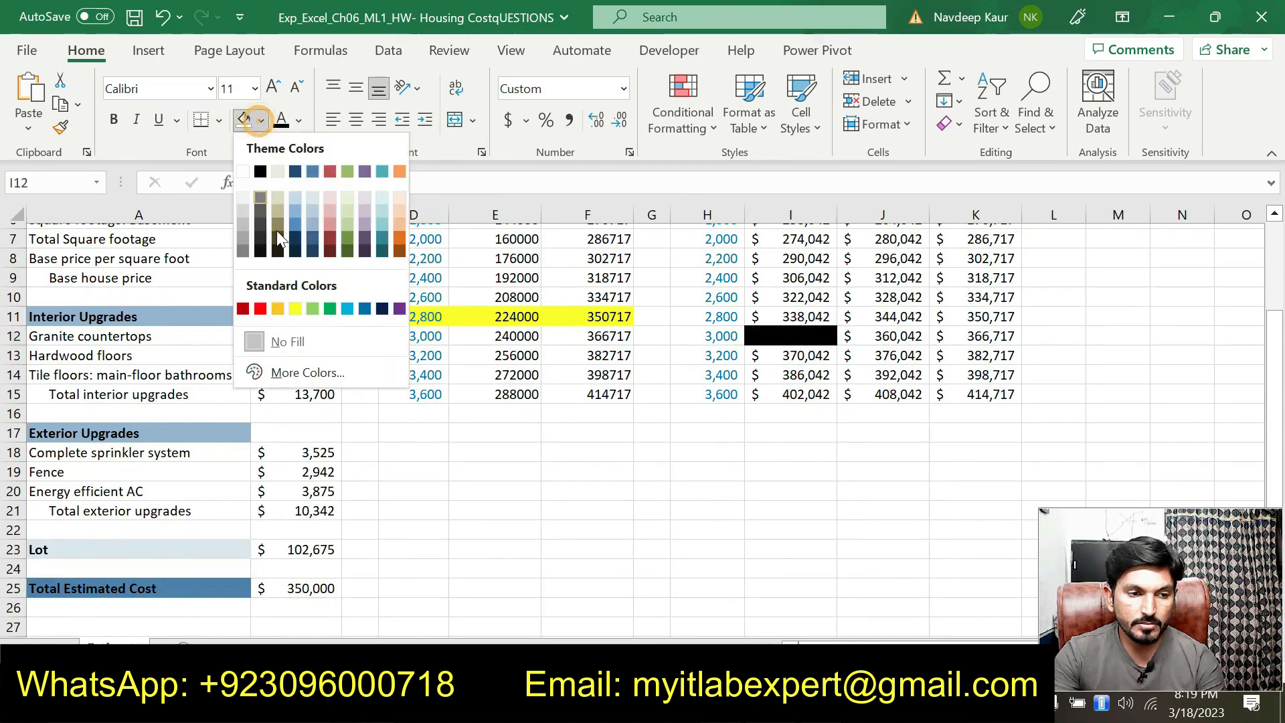
click(298, 307)
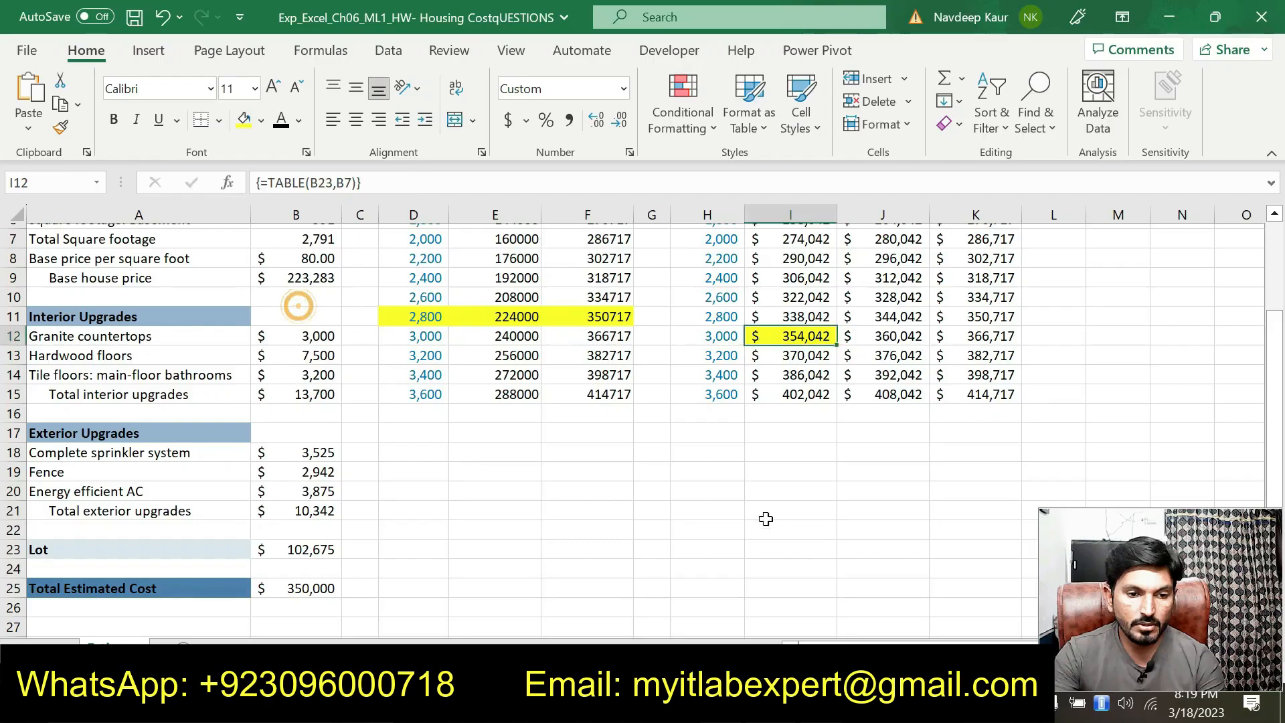
scroll(766, 518, up, 2)
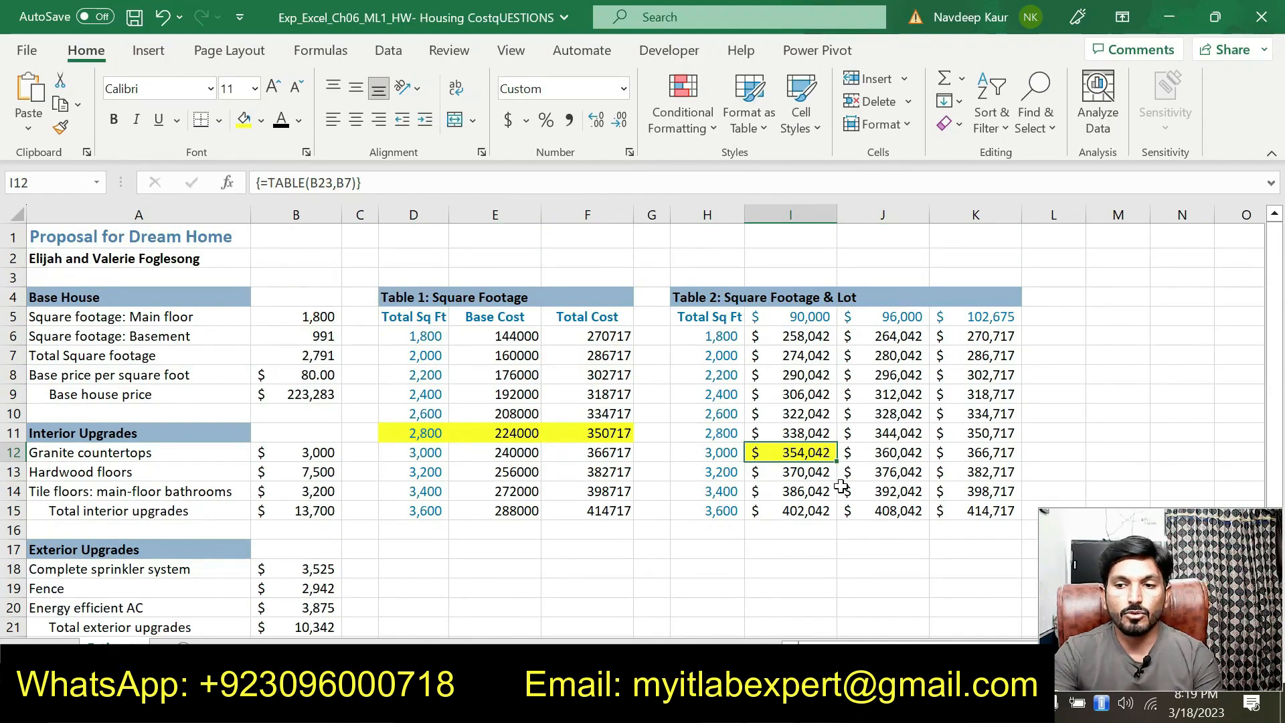
click(893, 435)
click(243, 121)
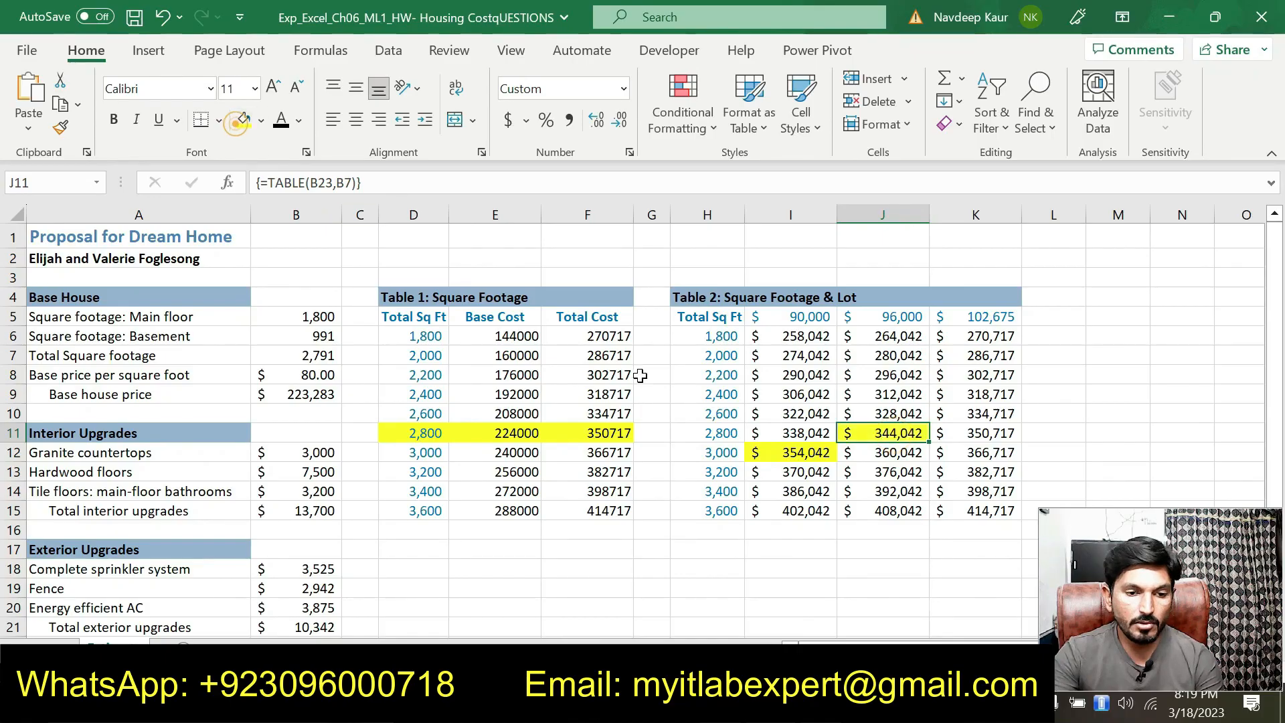
Step: Apply Yellow fill to cell K11 in Table 2 and check it against the total estimated cost in B25
click(988, 435)
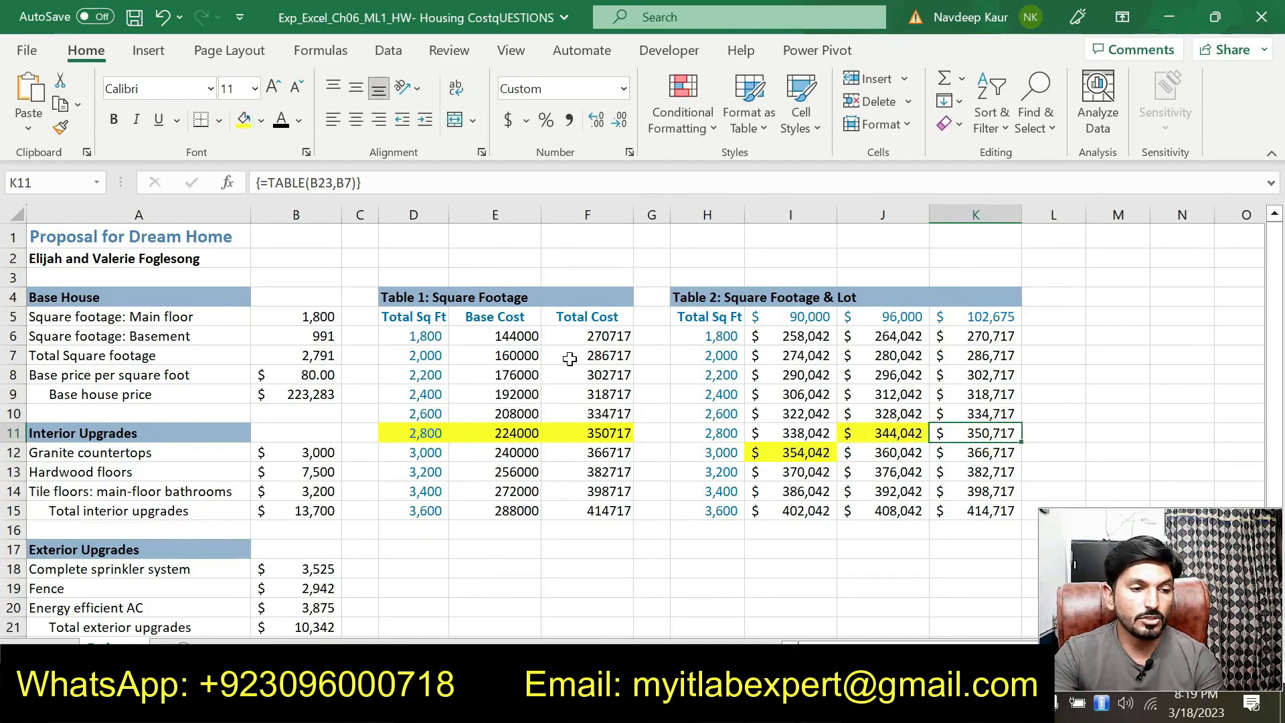
click(243, 120)
scroll(381, 324, down, 2)
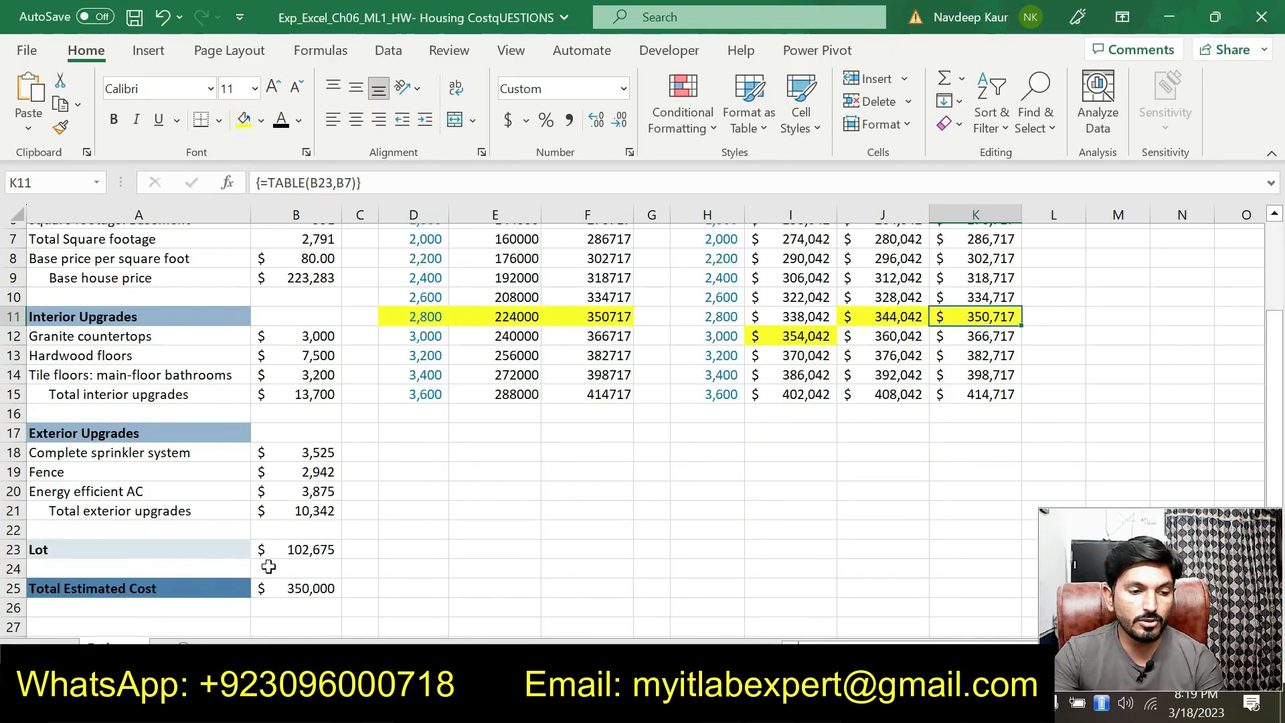
scroll(692, 553, up, 2)
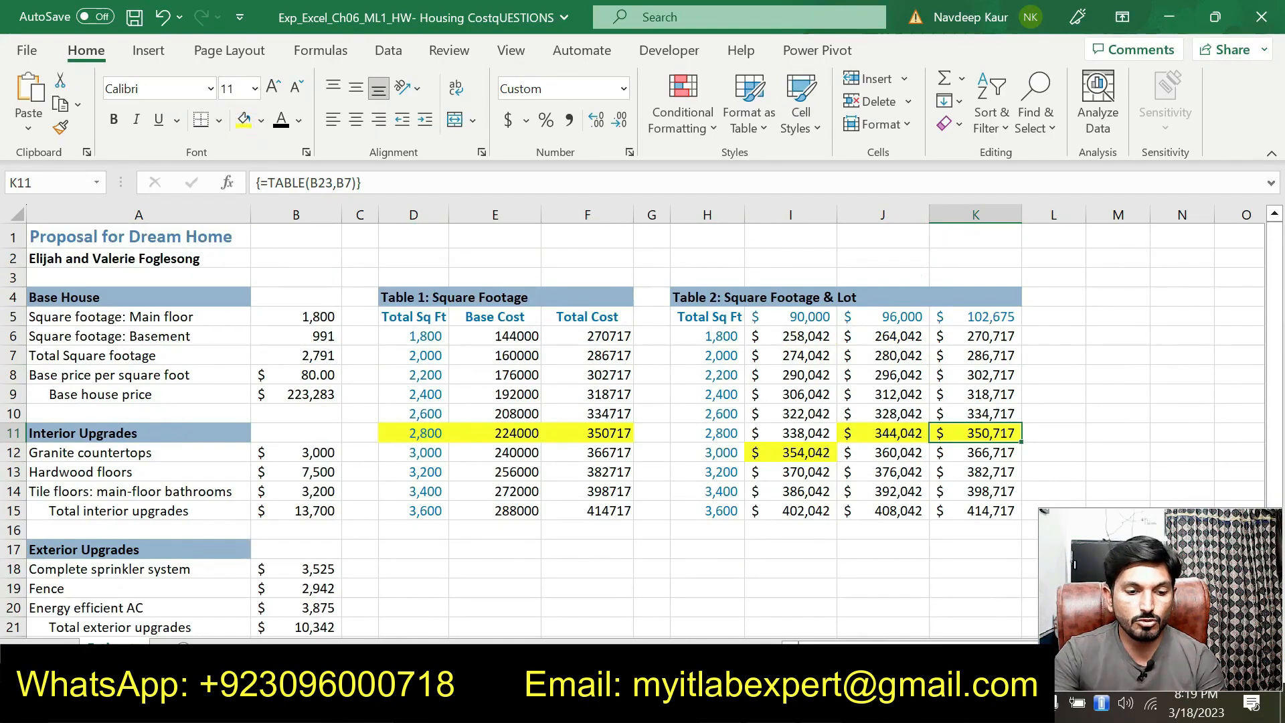
Step: Switch to the Word instructions, remove the highlight from step 11 and highlight step 12 in turquoise
key(alt+Tab)
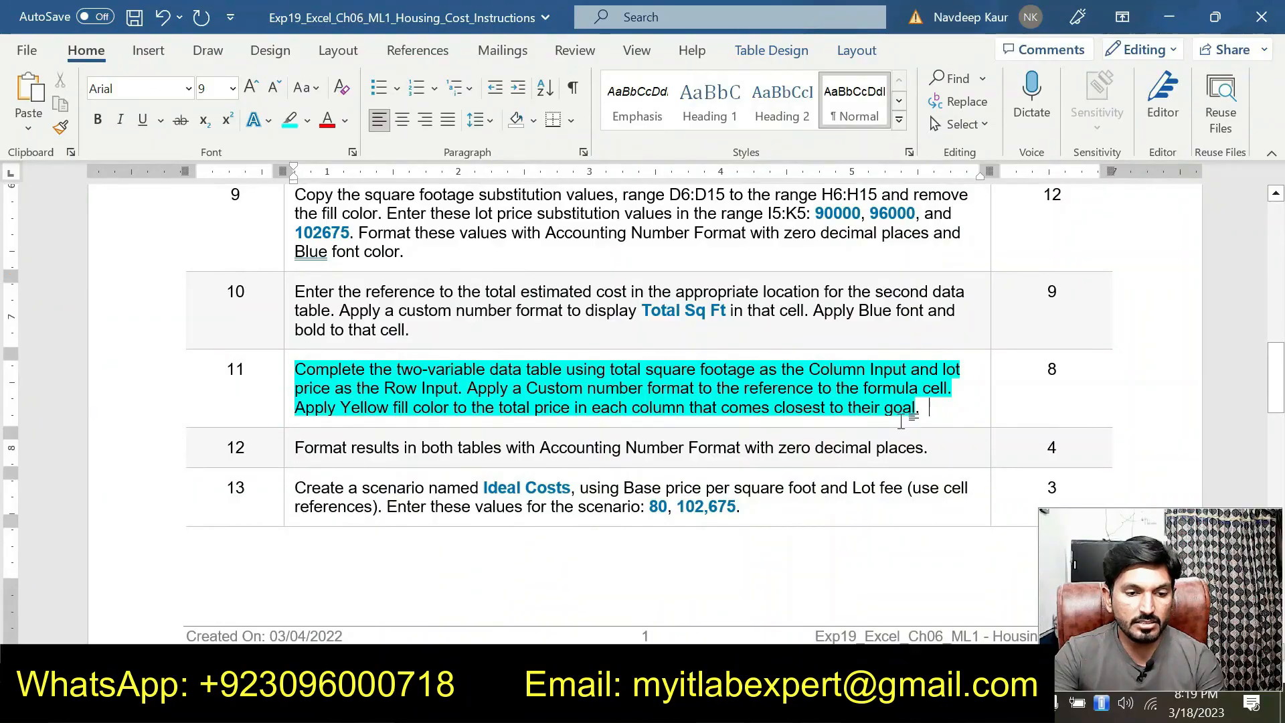
drag(929, 408, 367, 385)
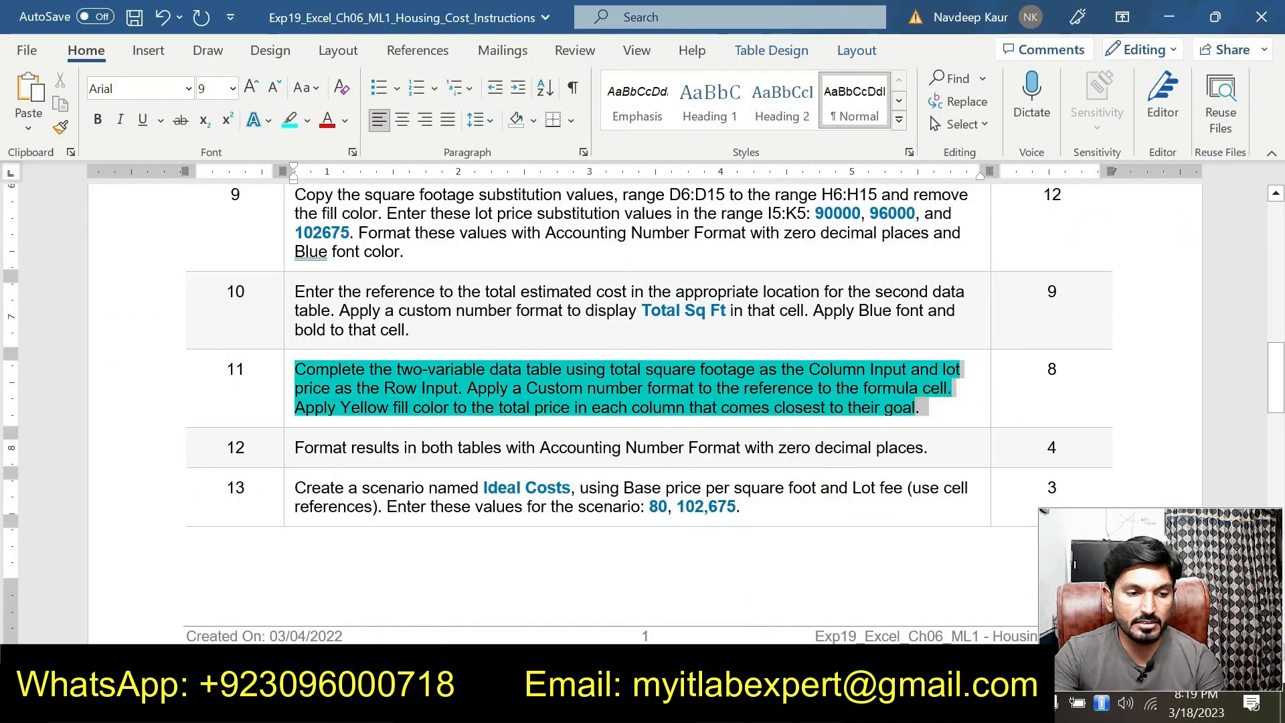
click(367, 385)
scroll(367, 385, down, 2)
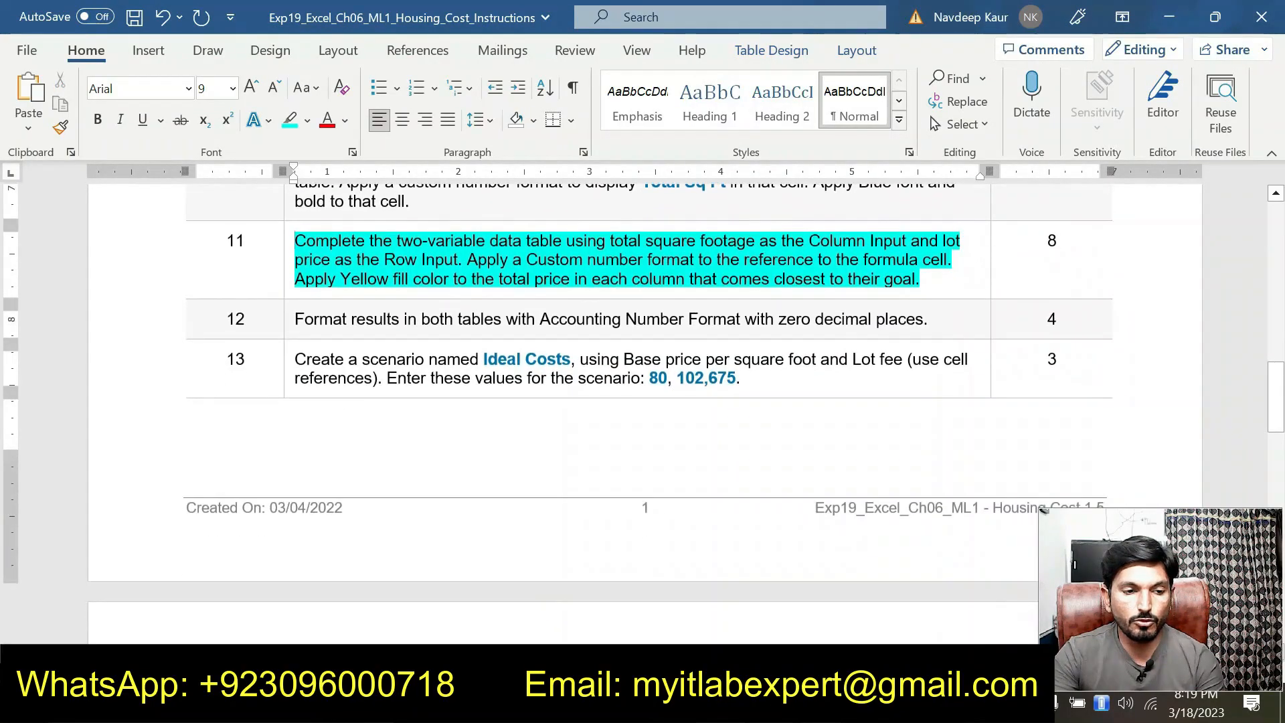
scroll(643, 334, up, 2)
drag(922, 407, 294, 369)
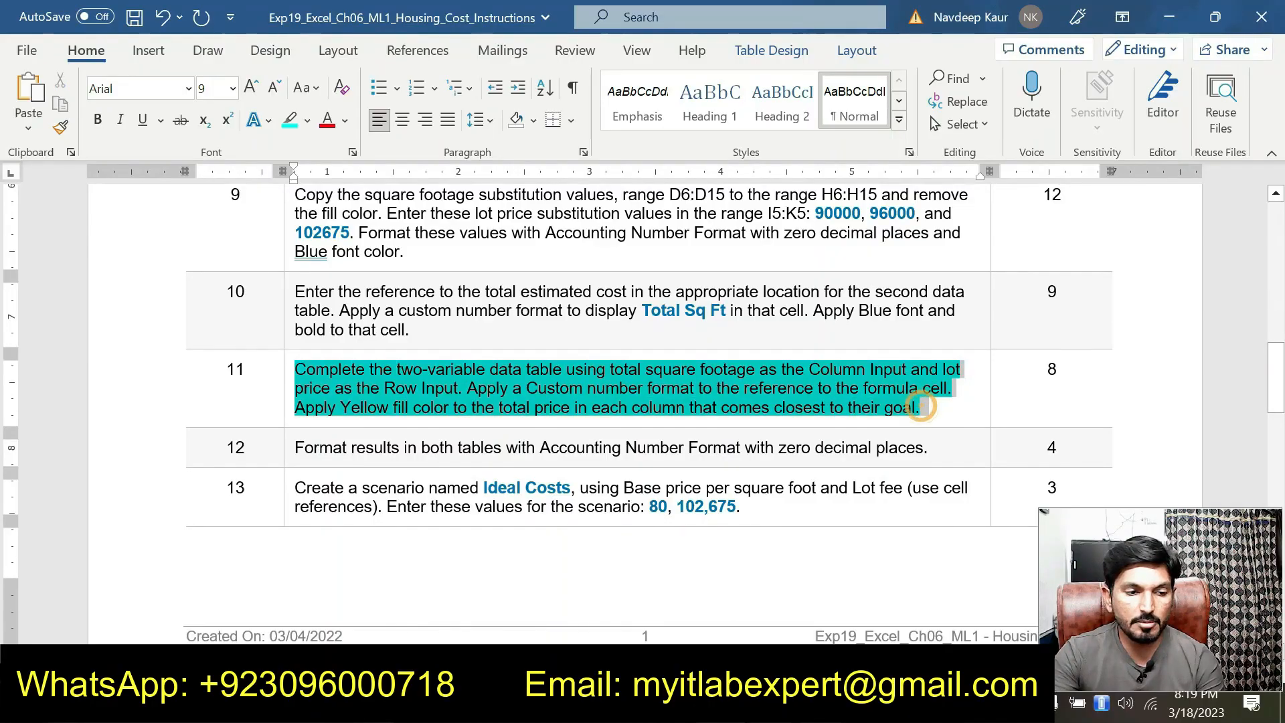
click(394, 343)
scroll(394, 346, down, 1)
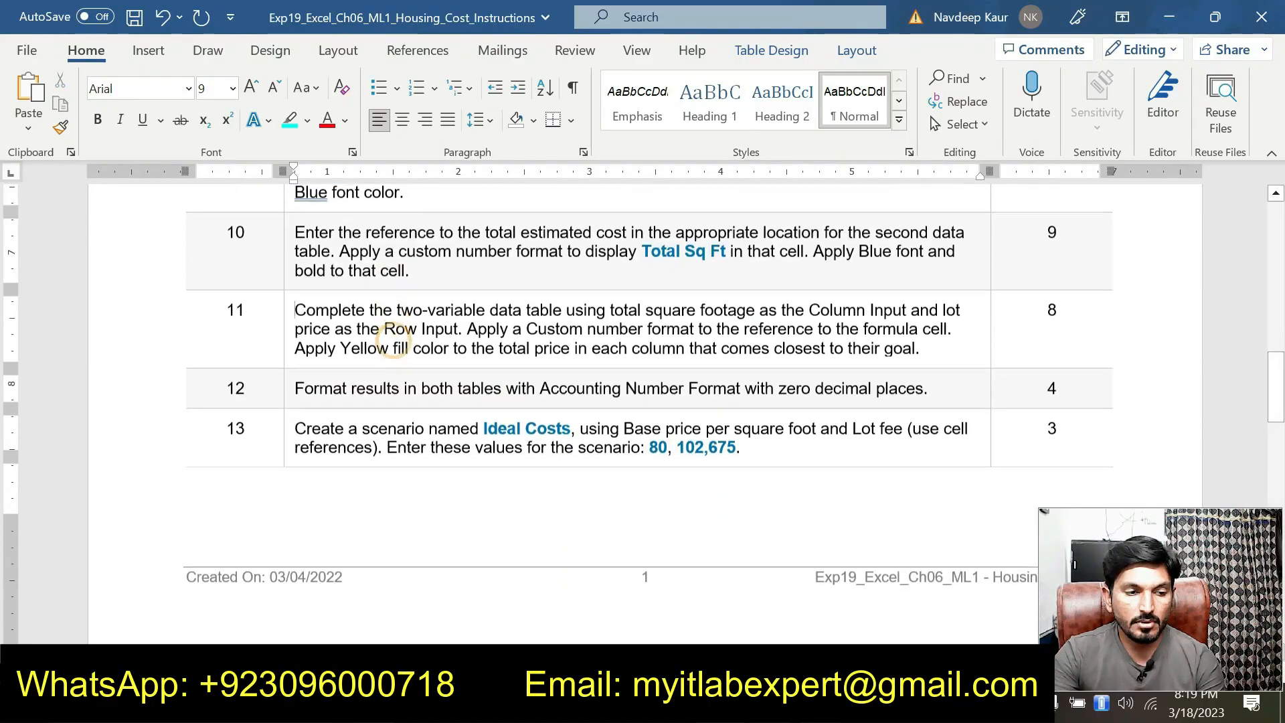
drag(295, 383, 928, 382)
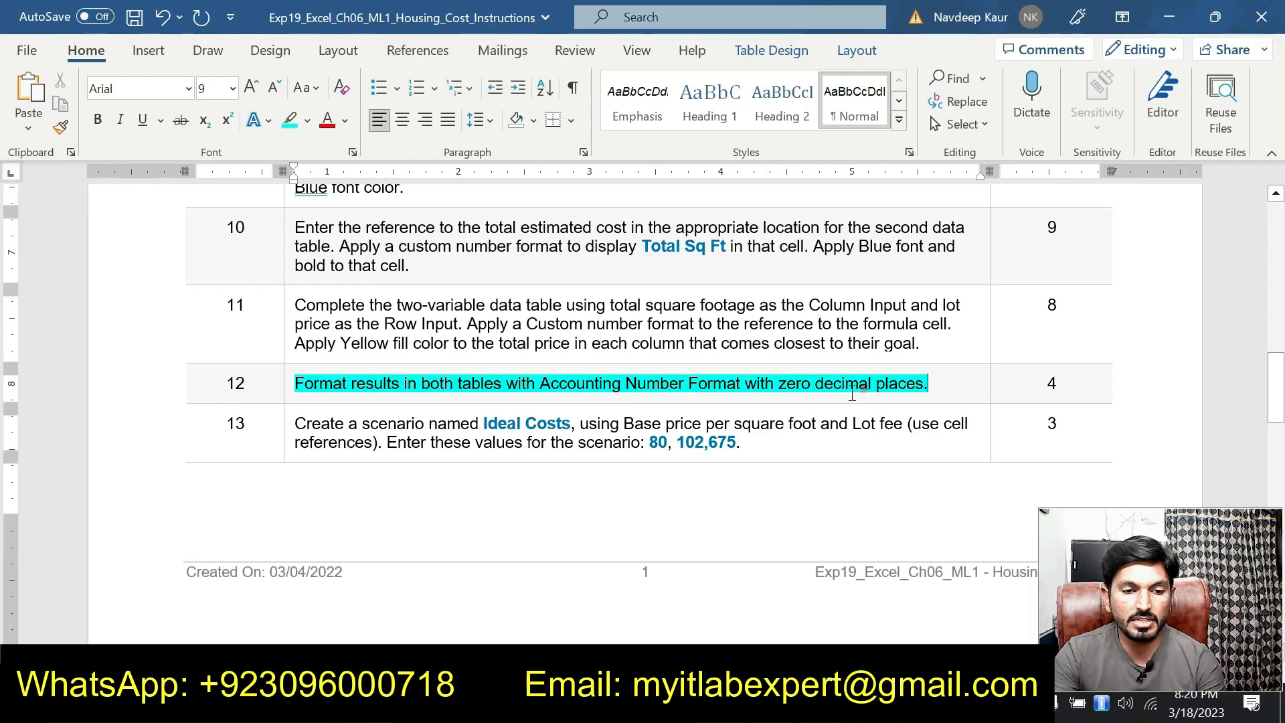
Step: In the Excel workbook, format Table 1's results in E6:F15 as Accounting with zero decimal places
key(alt+Tab)
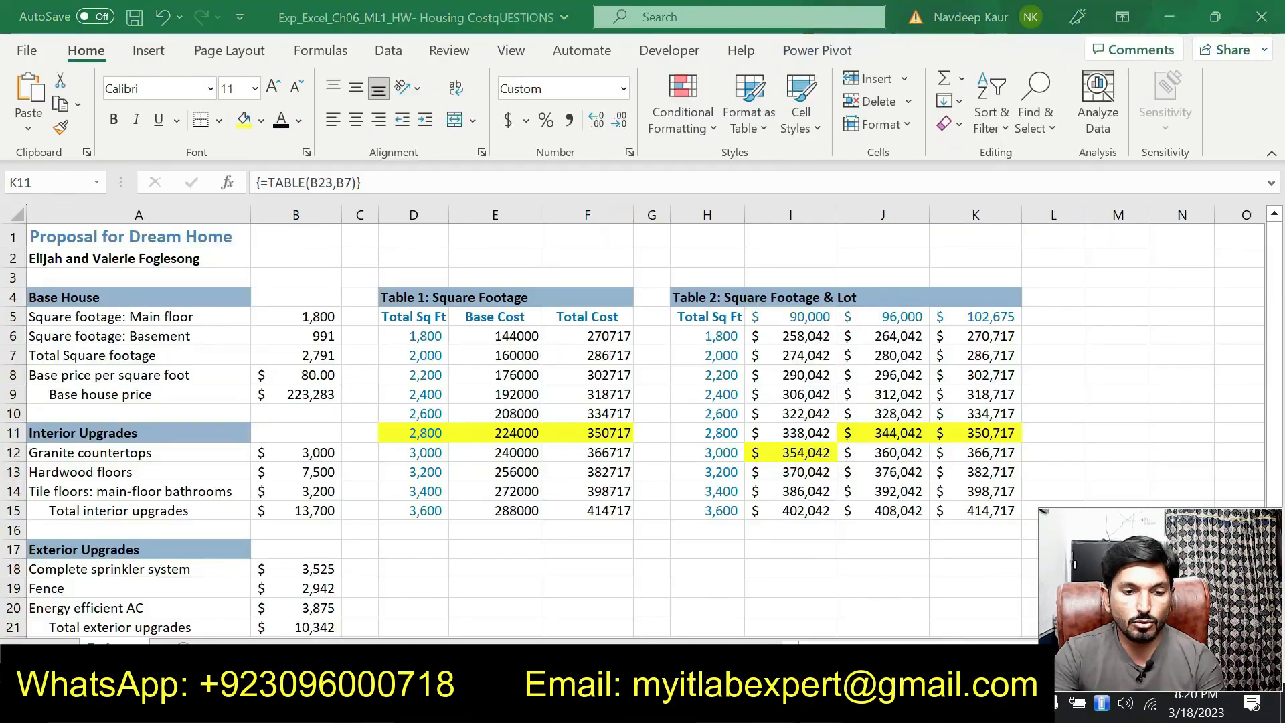
drag(488, 338, 622, 510)
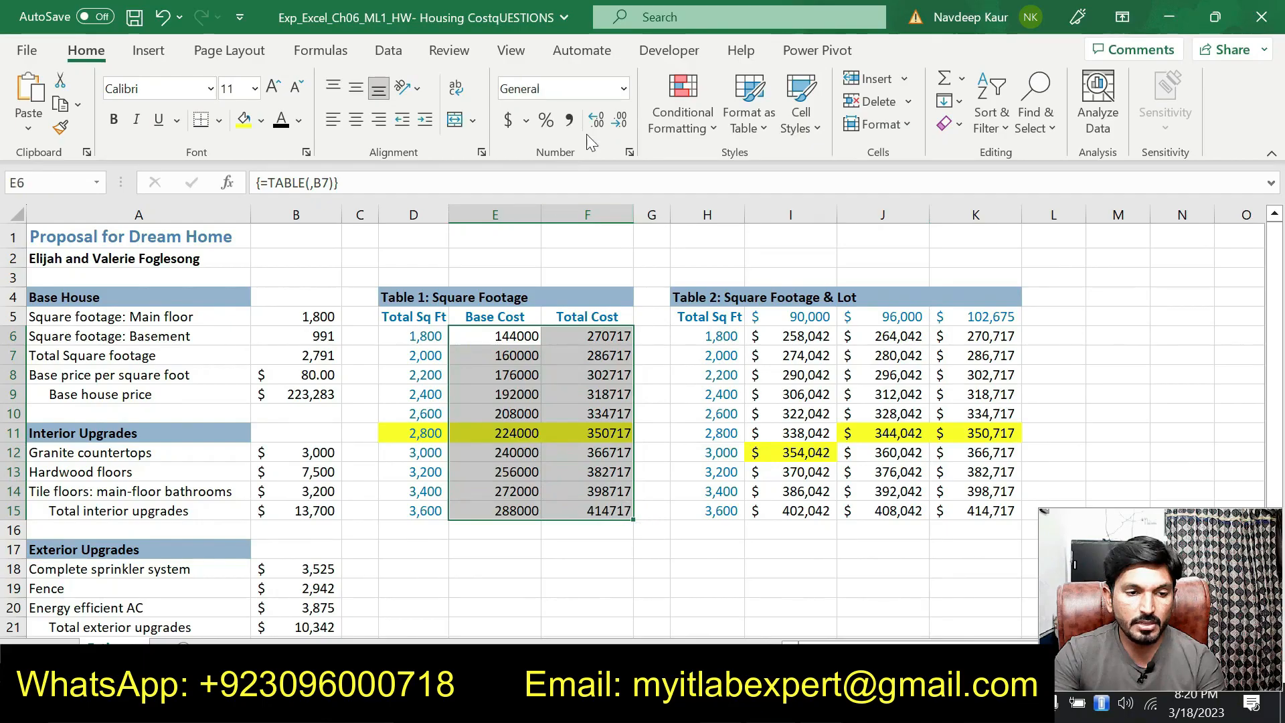
click(620, 94)
click(601, 270)
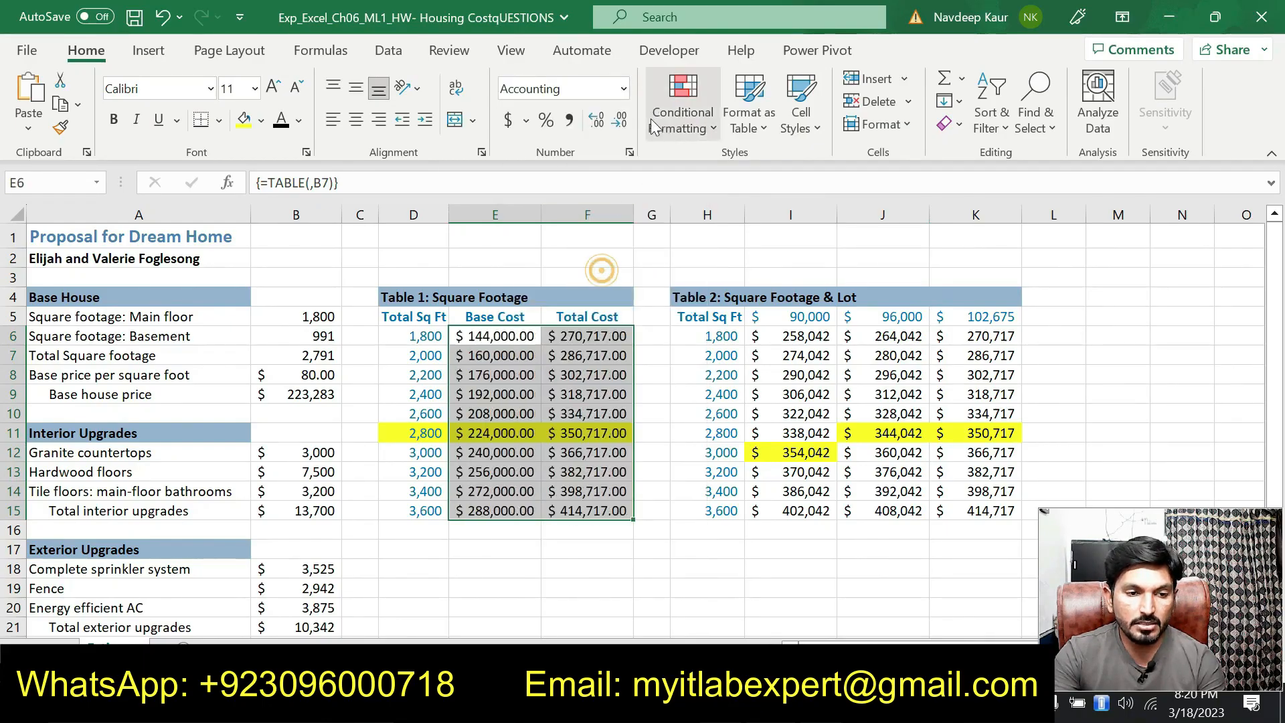
click(615, 121)
click(615, 121)
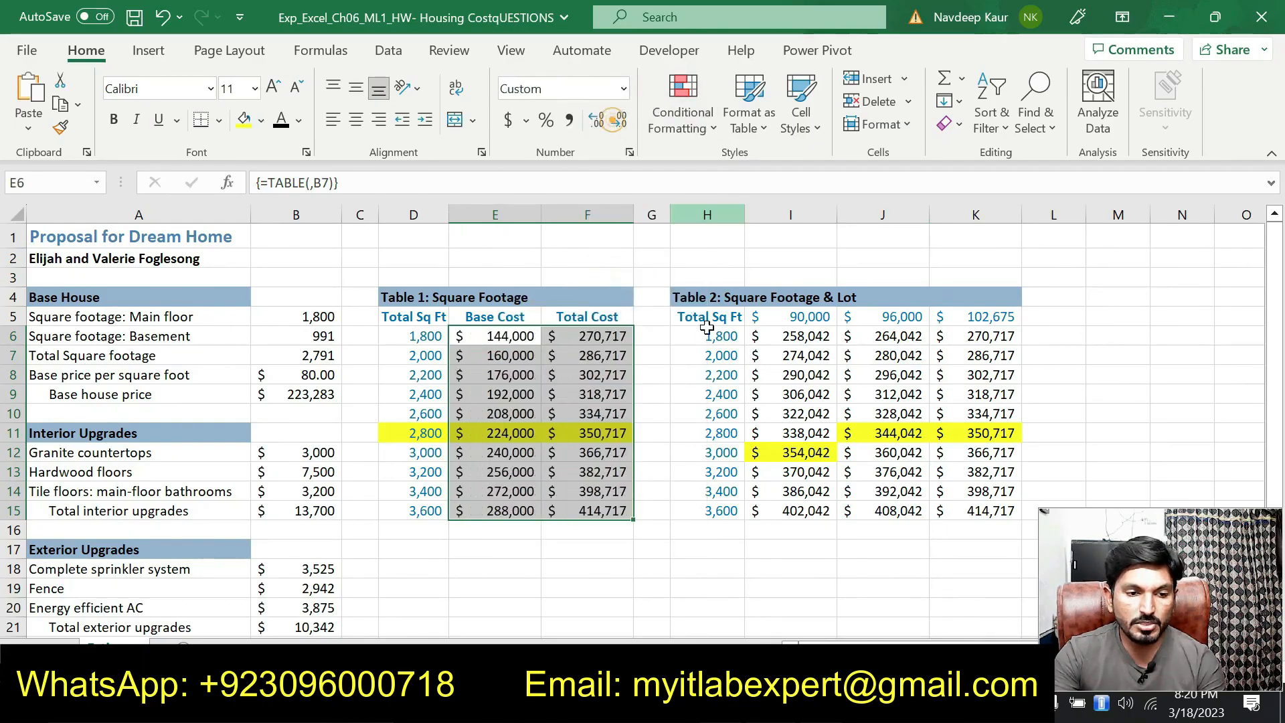
click(650, 601)
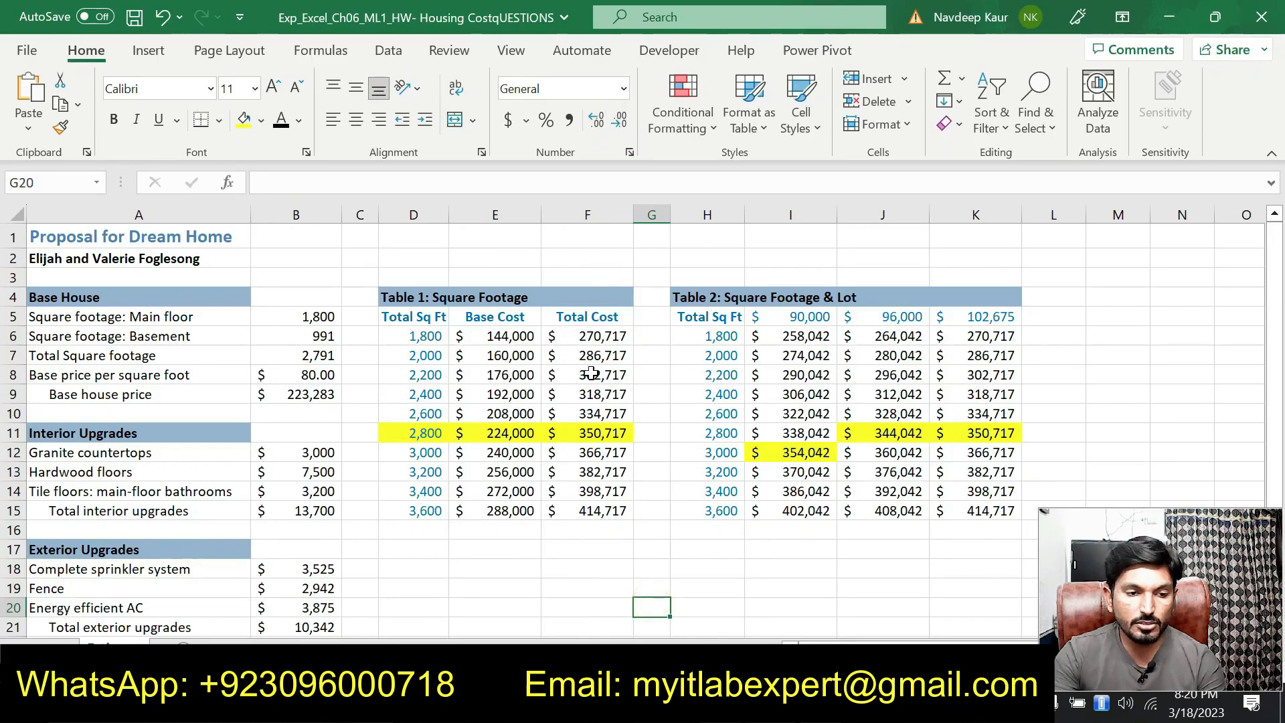
Step: Switch back to the Word instructions, remove the highlight from step 12 and highlight step 13 in turquoise
key(alt+Tab)
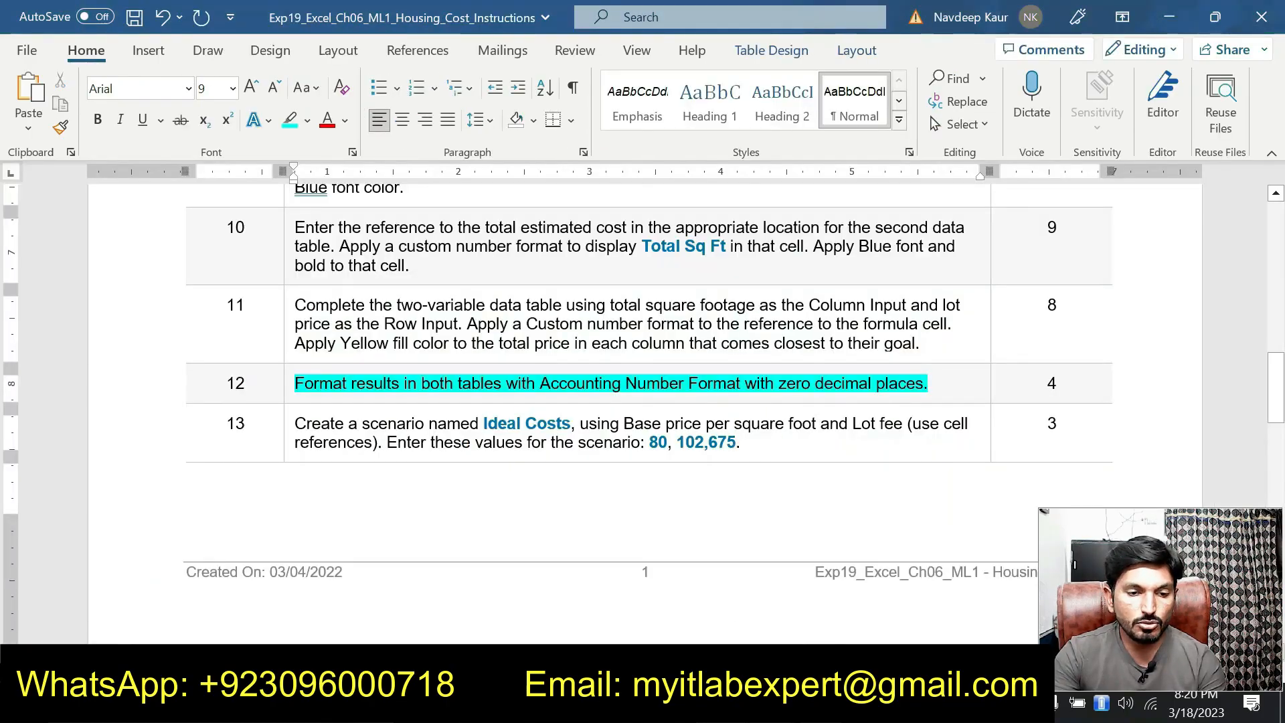
drag(930, 383, 343, 389)
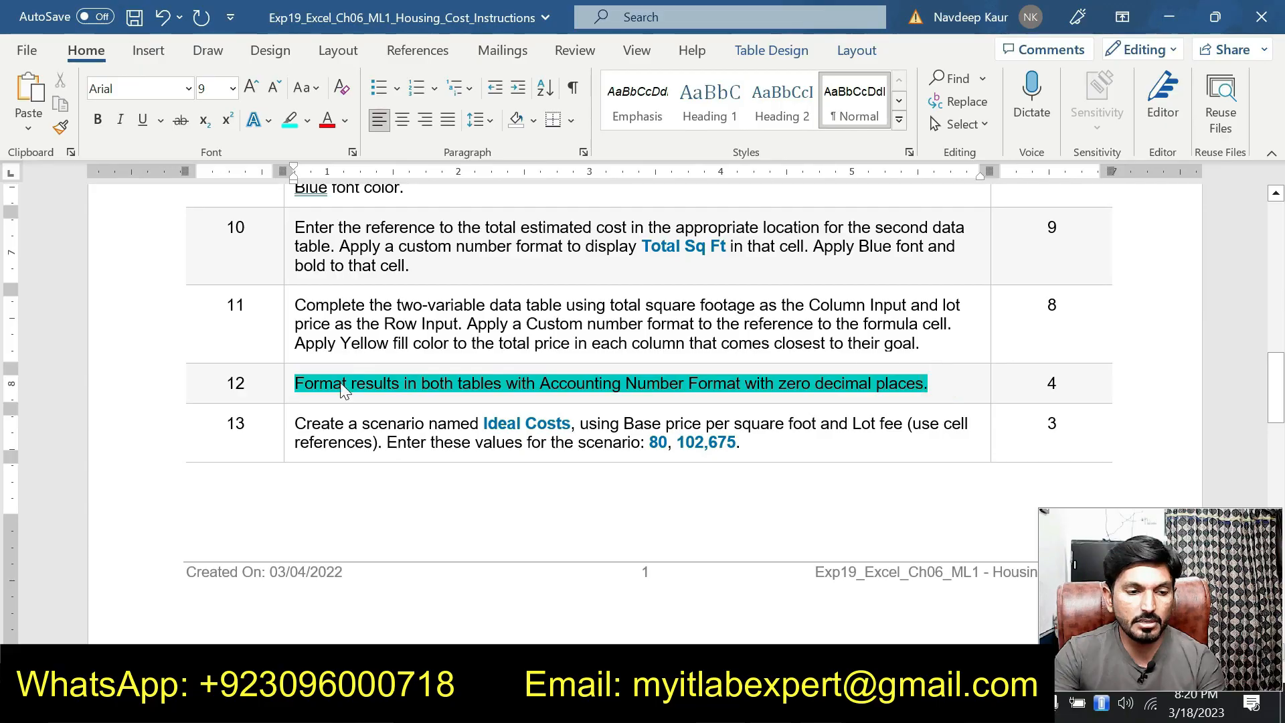
click(399, 348)
scroll(642, 415, down, 1)
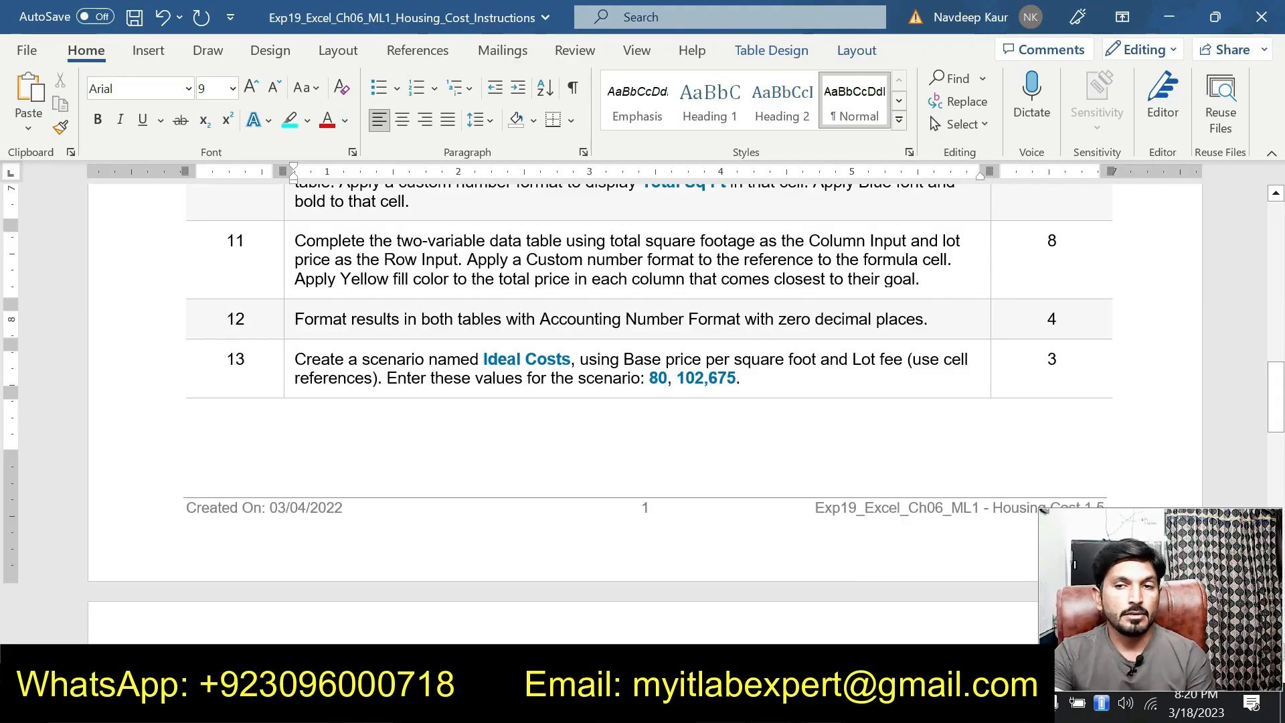
drag(741, 378, 294, 359)
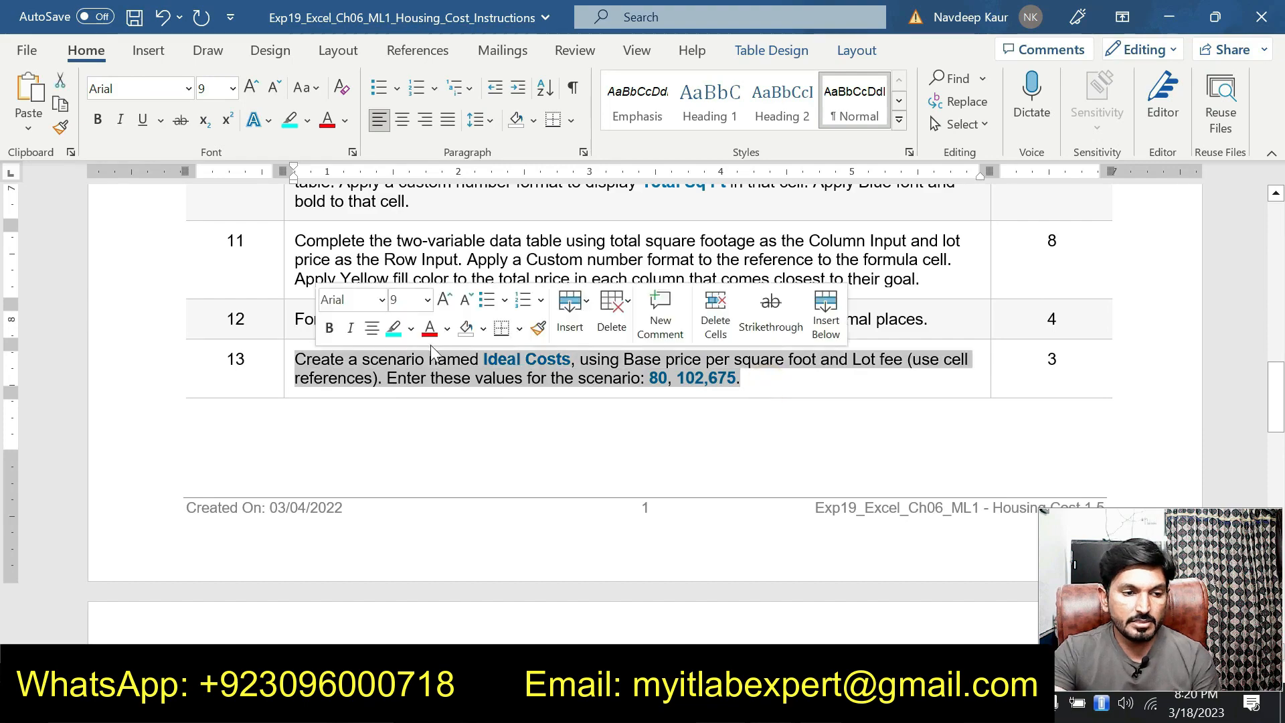
click(394, 331)
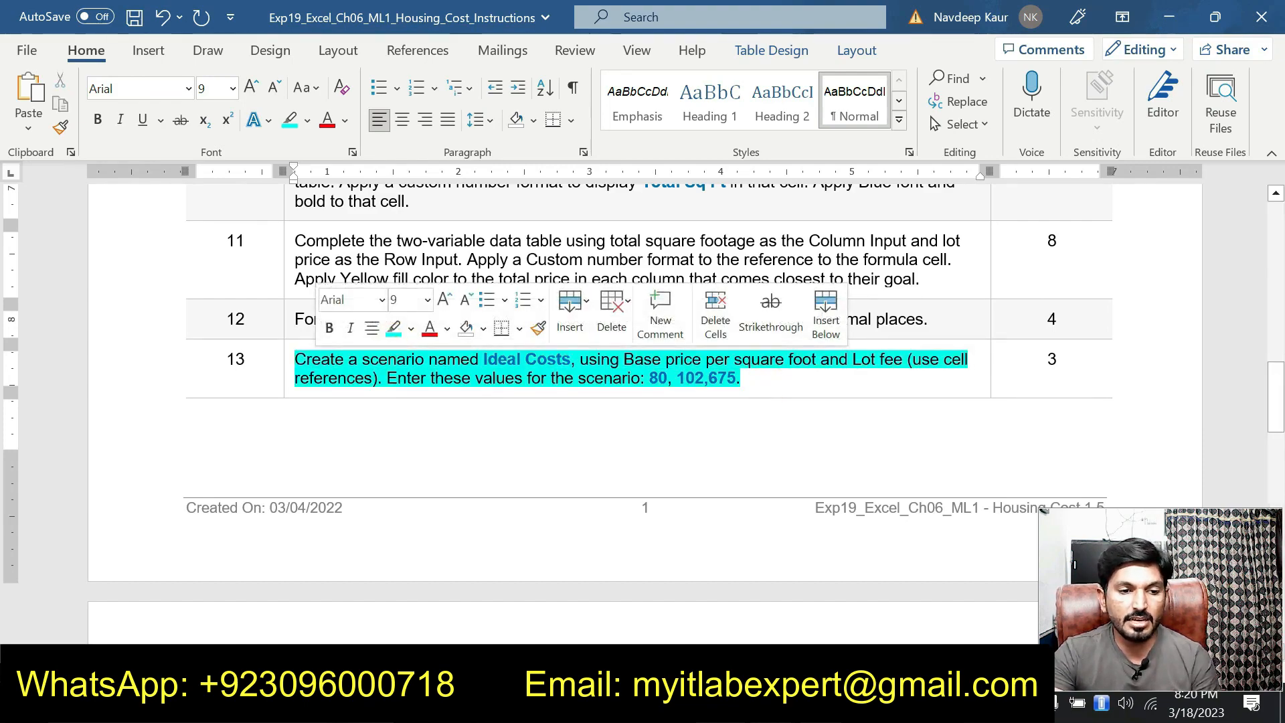
click(510, 372)
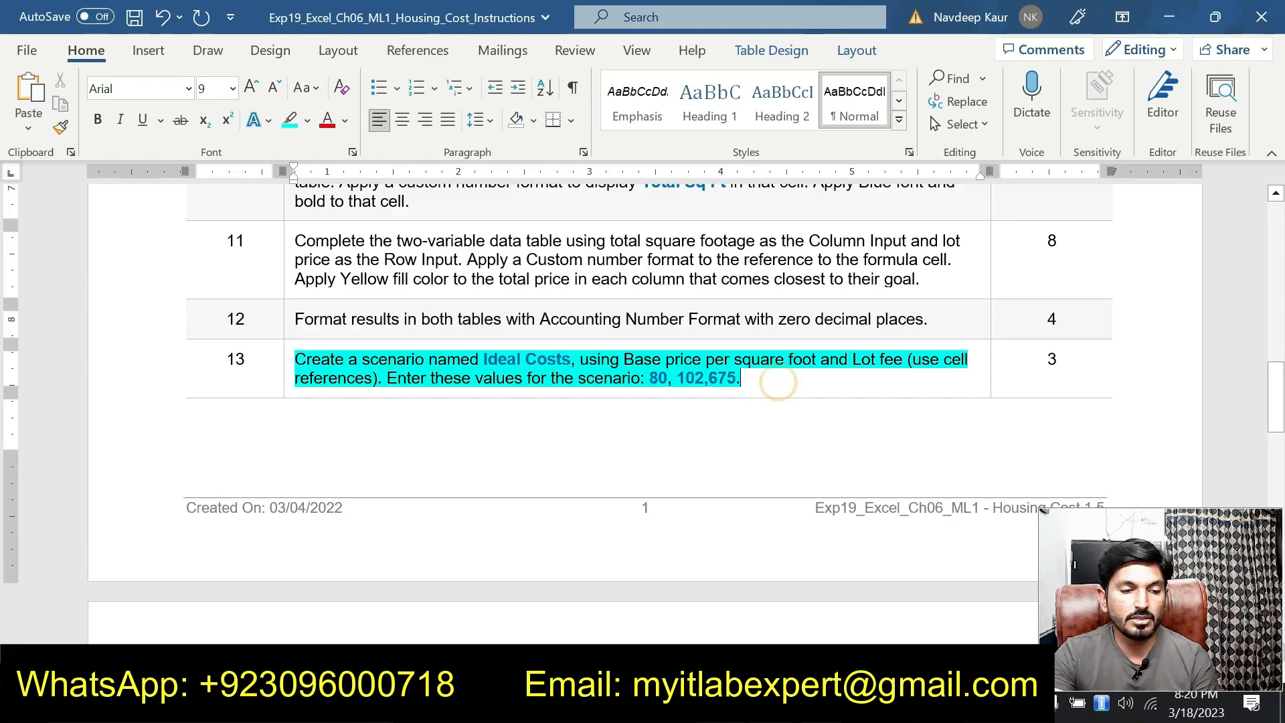
Step: Read through steps 13 to 16 of the instructions to compare the required scenarios and the scenario summary report
scroll(778, 381, down, 6)
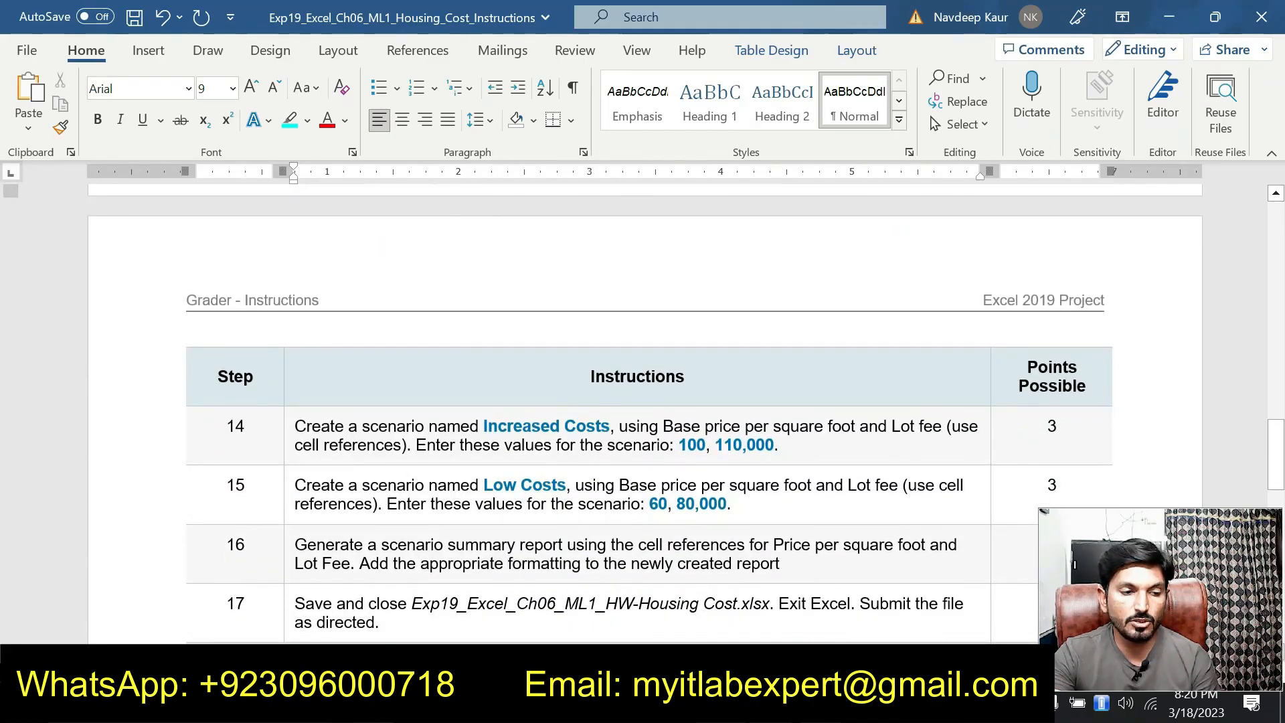
scroll(464, 495, up, 7)
scroll(382, 272, down, 4)
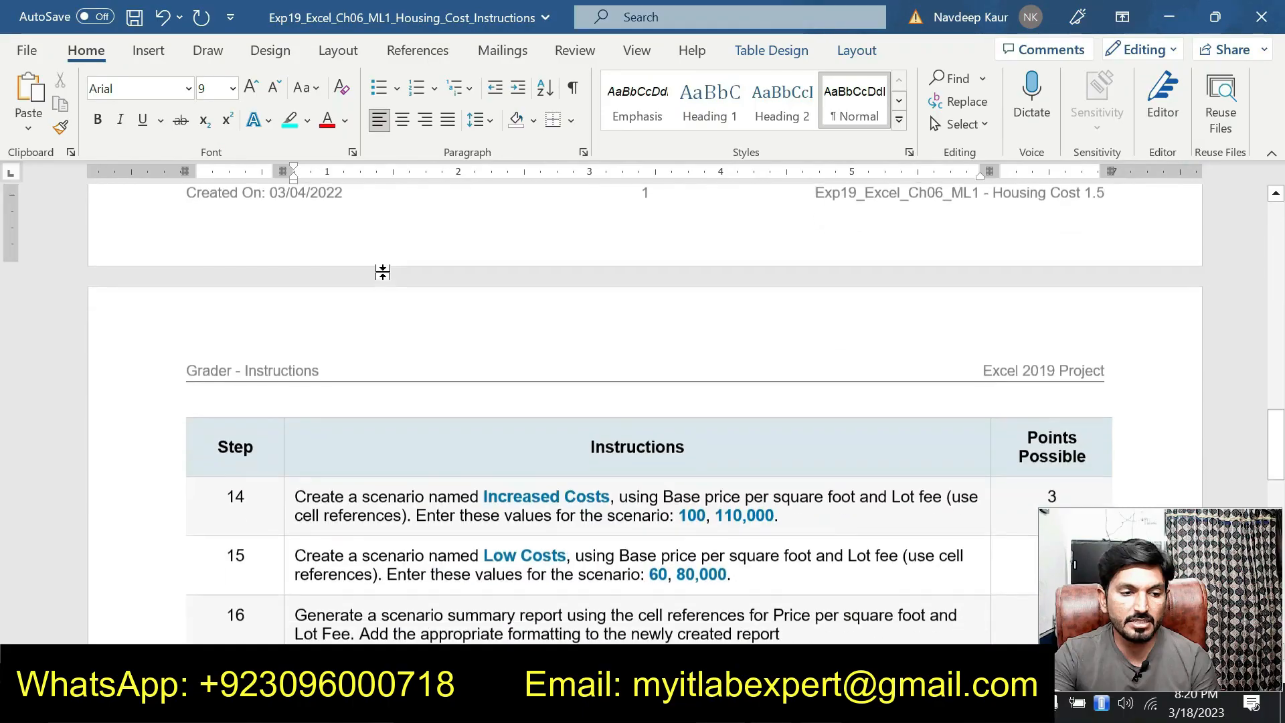
drag(294, 489, 778, 509)
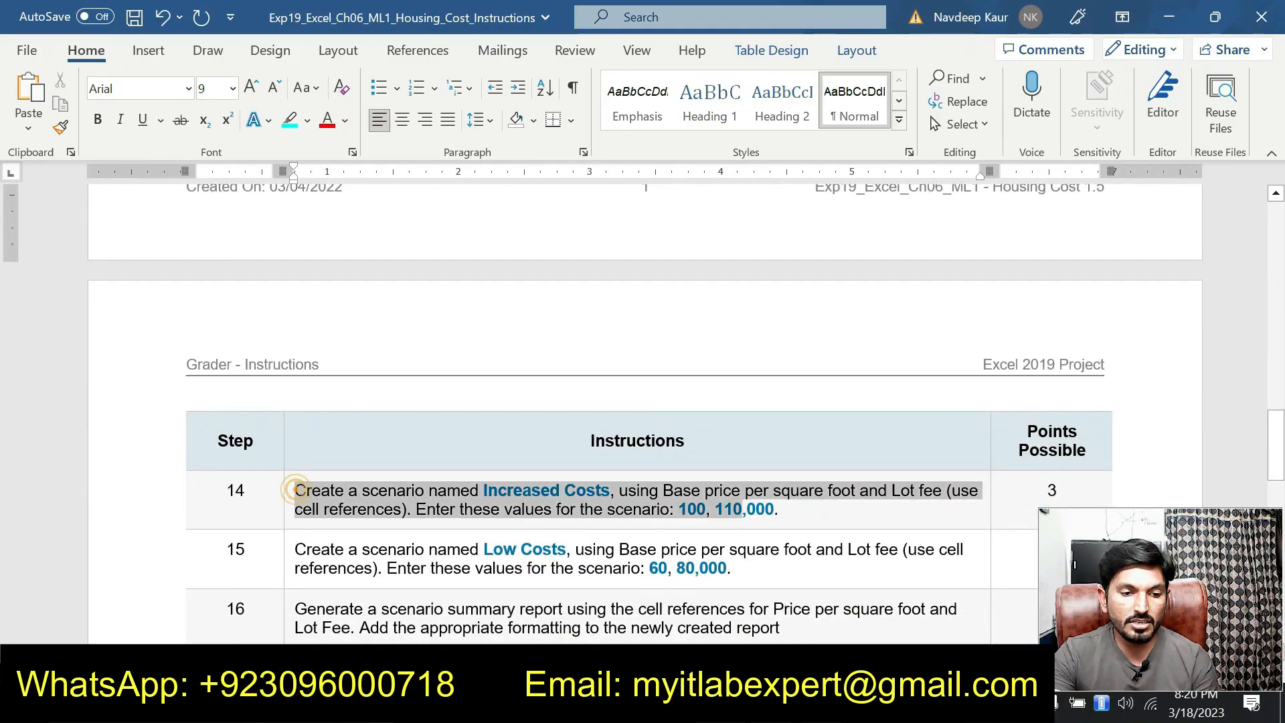
drag(294, 548, 545, 557)
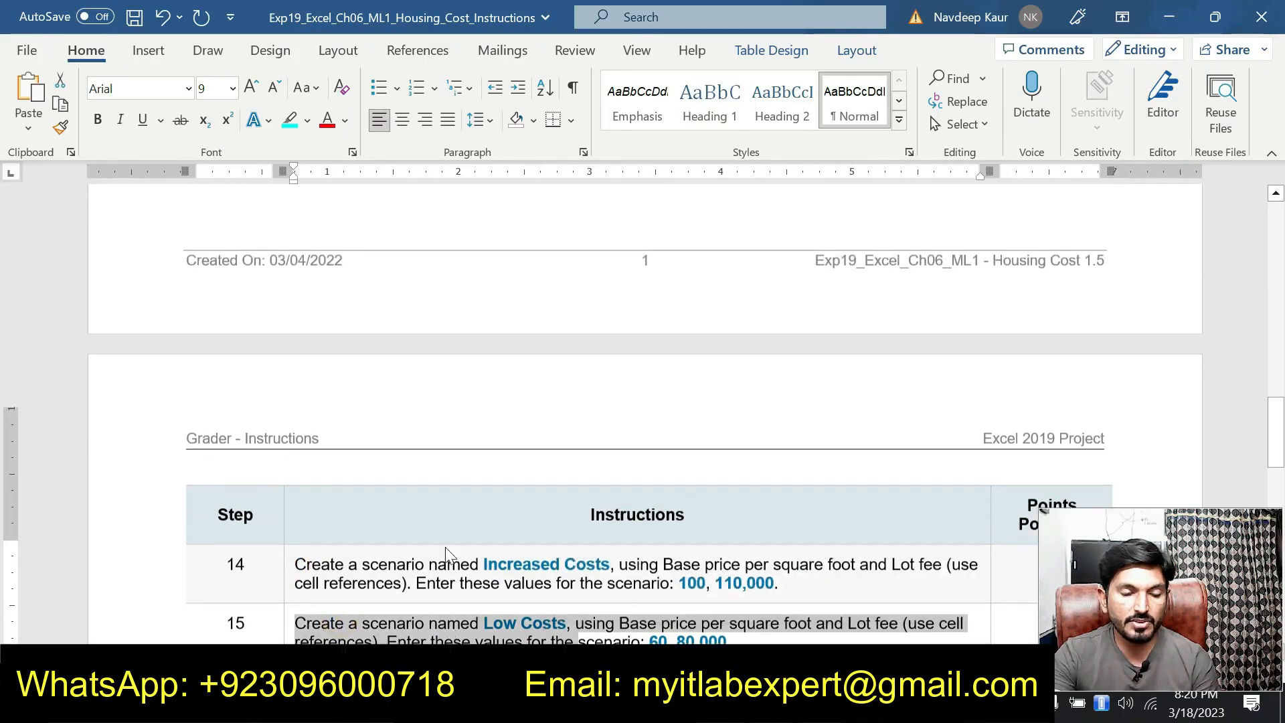
scroll(444, 548, up, 4)
click(420, 312)
scroll(421, 312, down, 3)
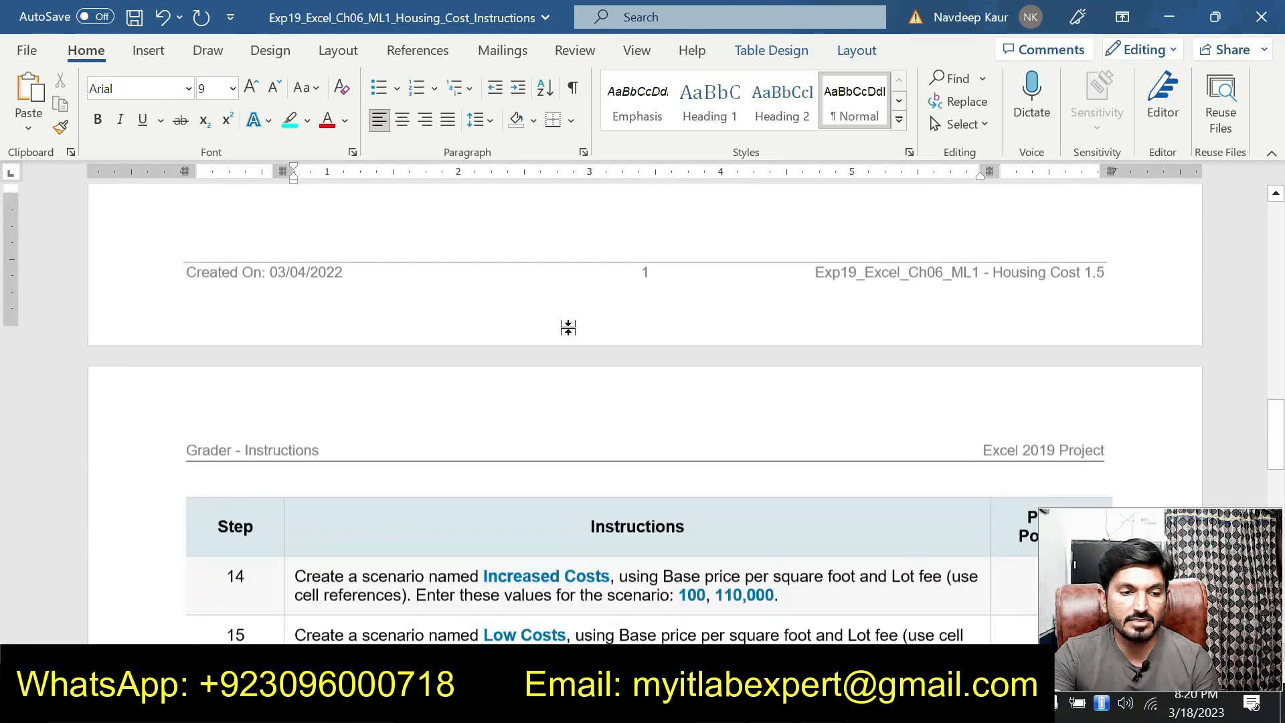
scroll(528, 539, down, 3)
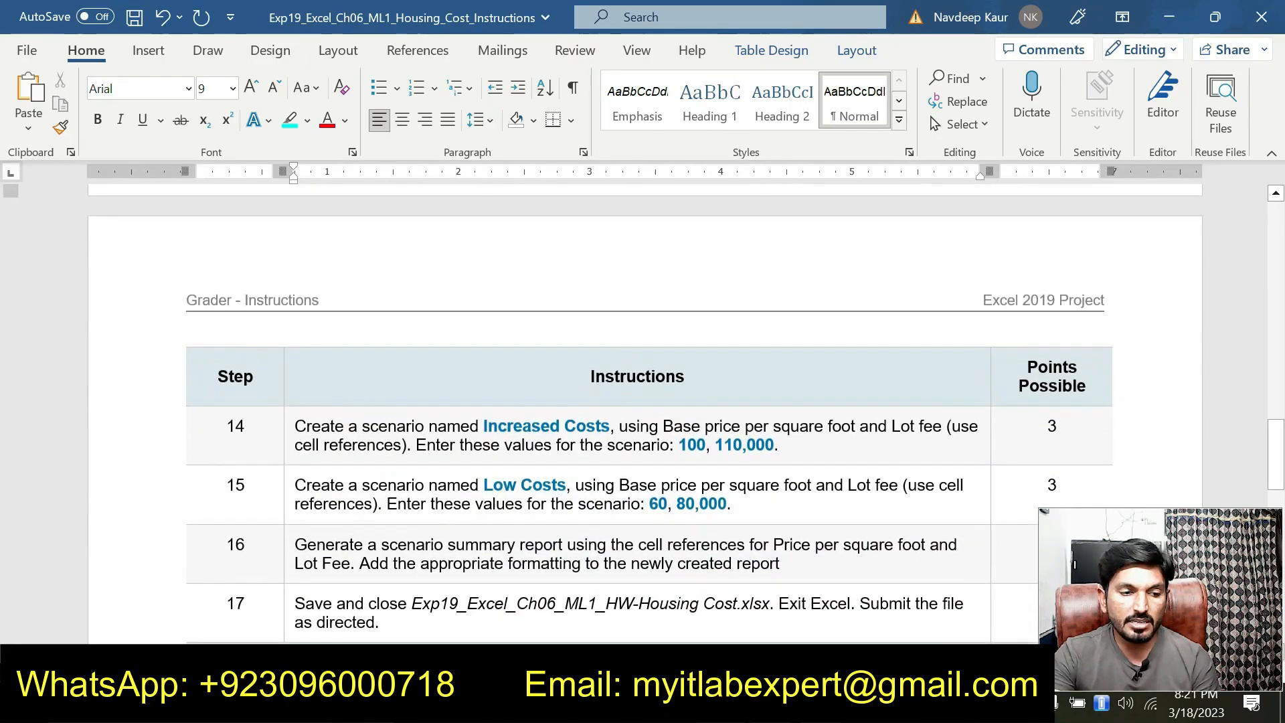
scroll(585, 452, up, 3)
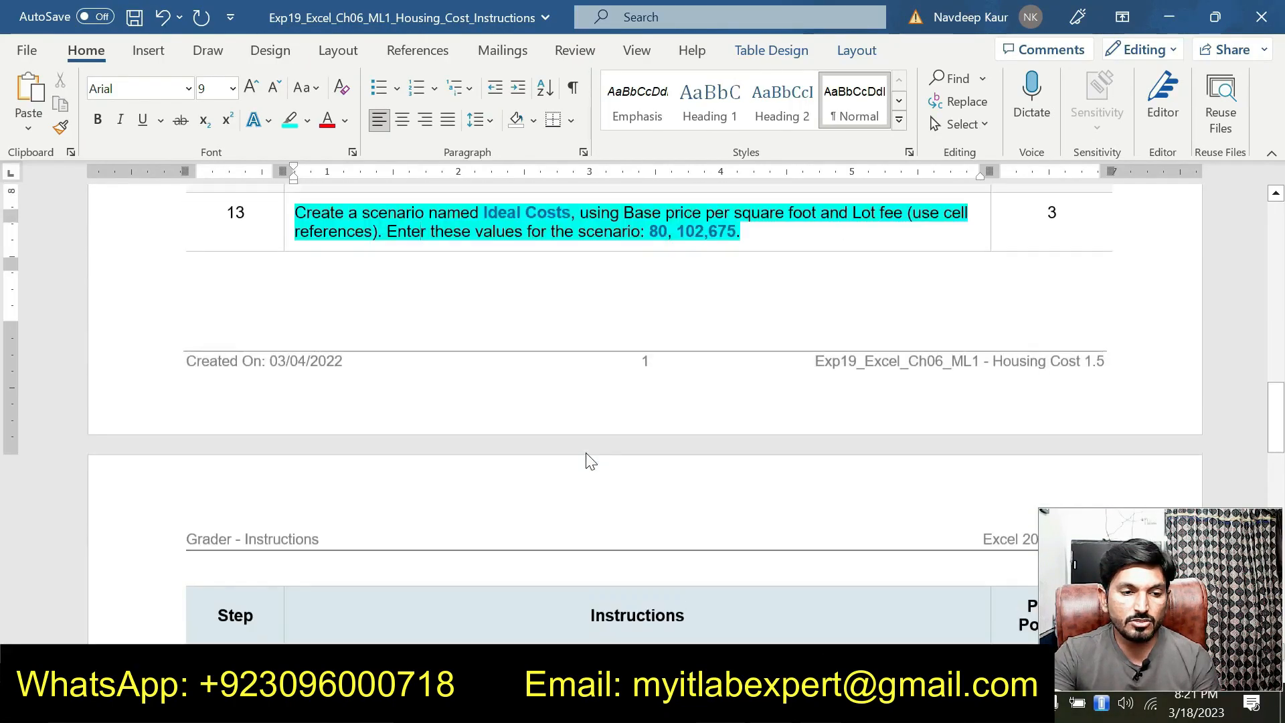
scroll(585, 453, down, 3)
scroll(585, 452, up, 4)
scroll(529, 359, down, 5)
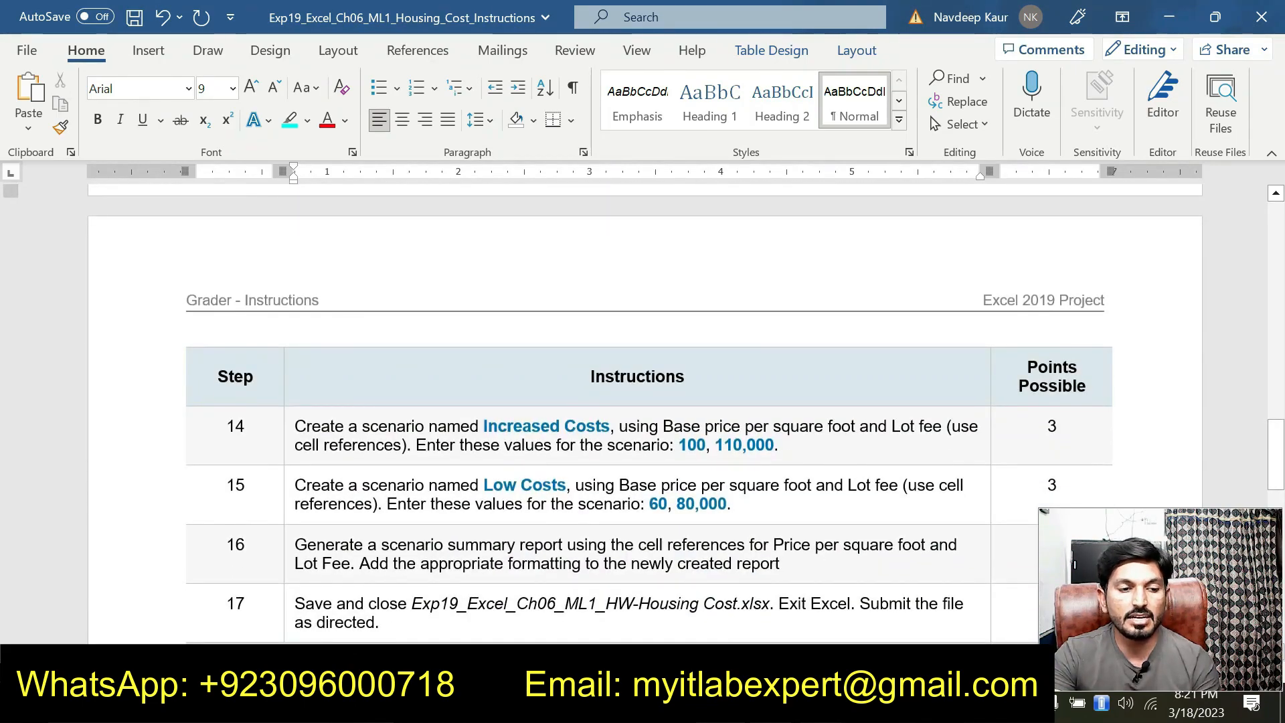
scroll(579, 415, up, 4)
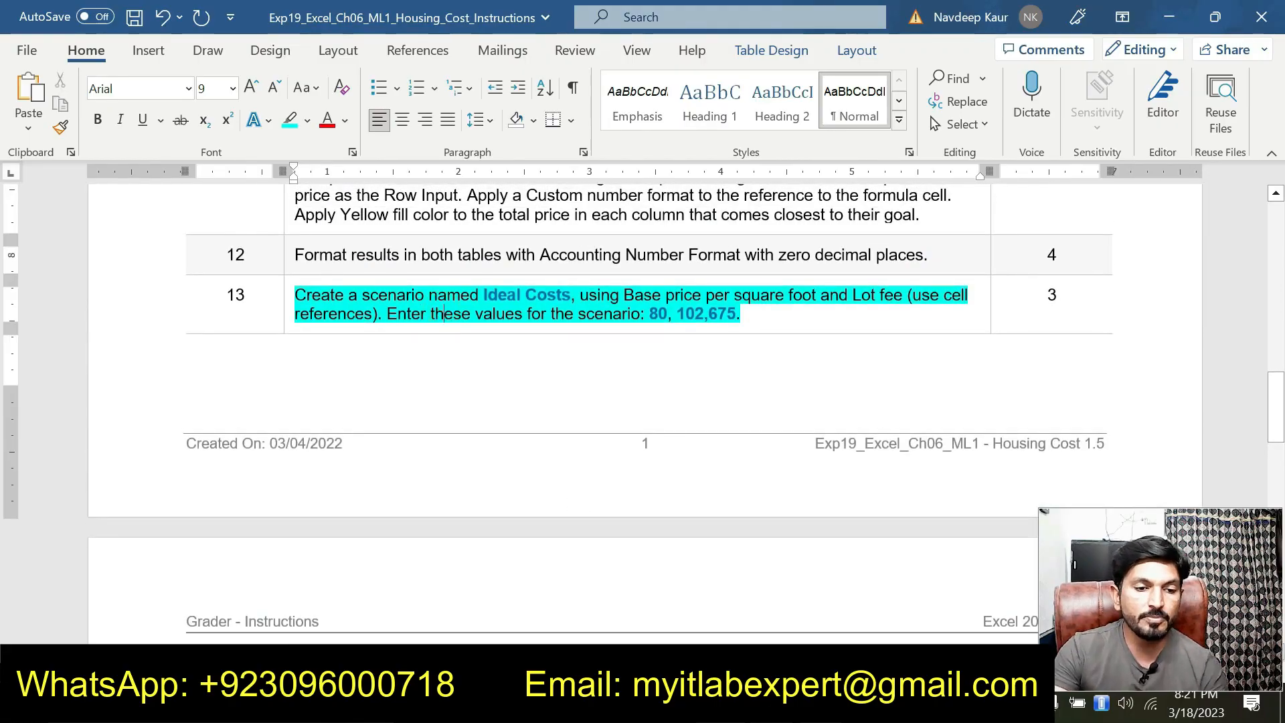
Step: Switch to the Excel workbook and add a new scenario named Ideal Costs in Scenario Manager
click(760, 315)
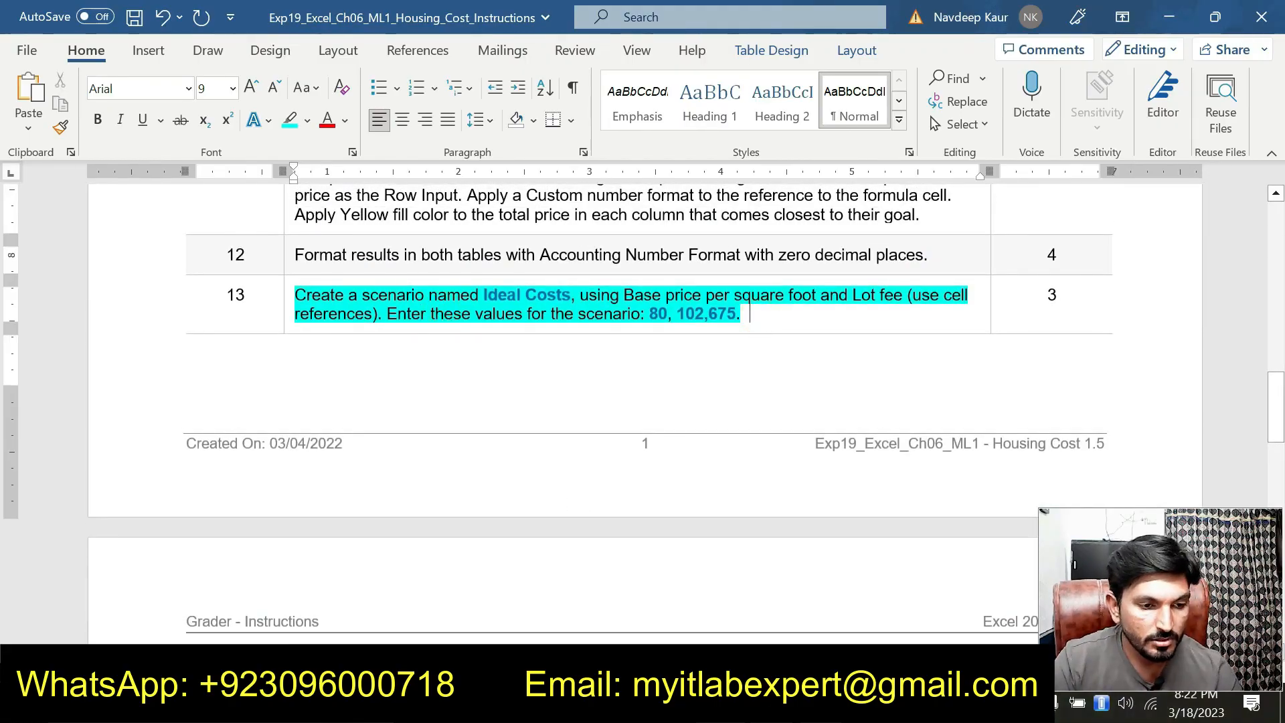
drag(483, 295, 570, 295)
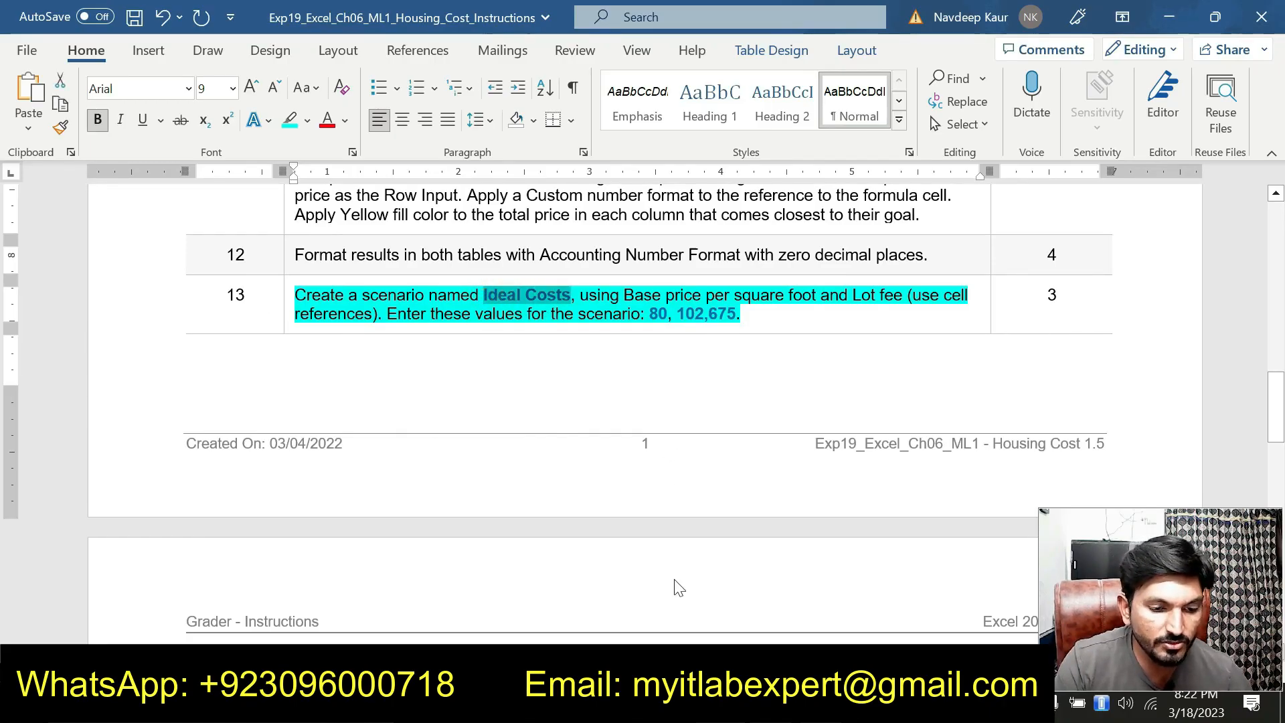
key(alt+Tab)
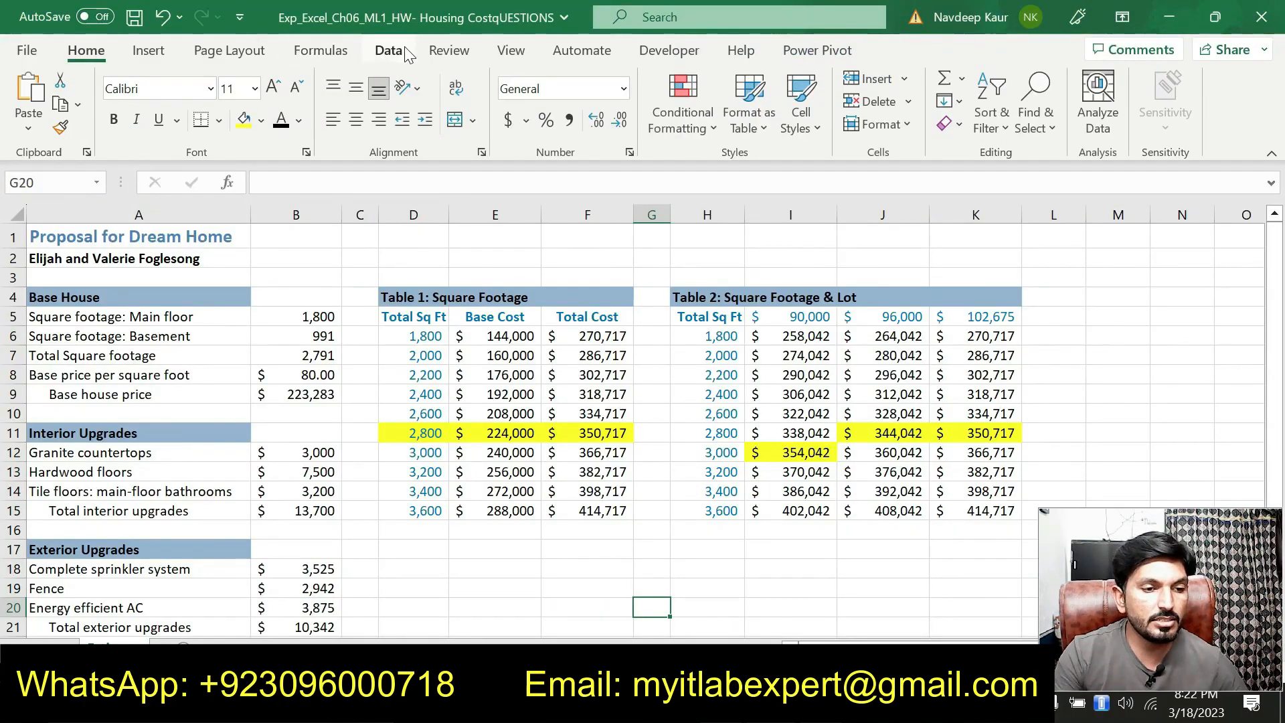
click(387, 53)
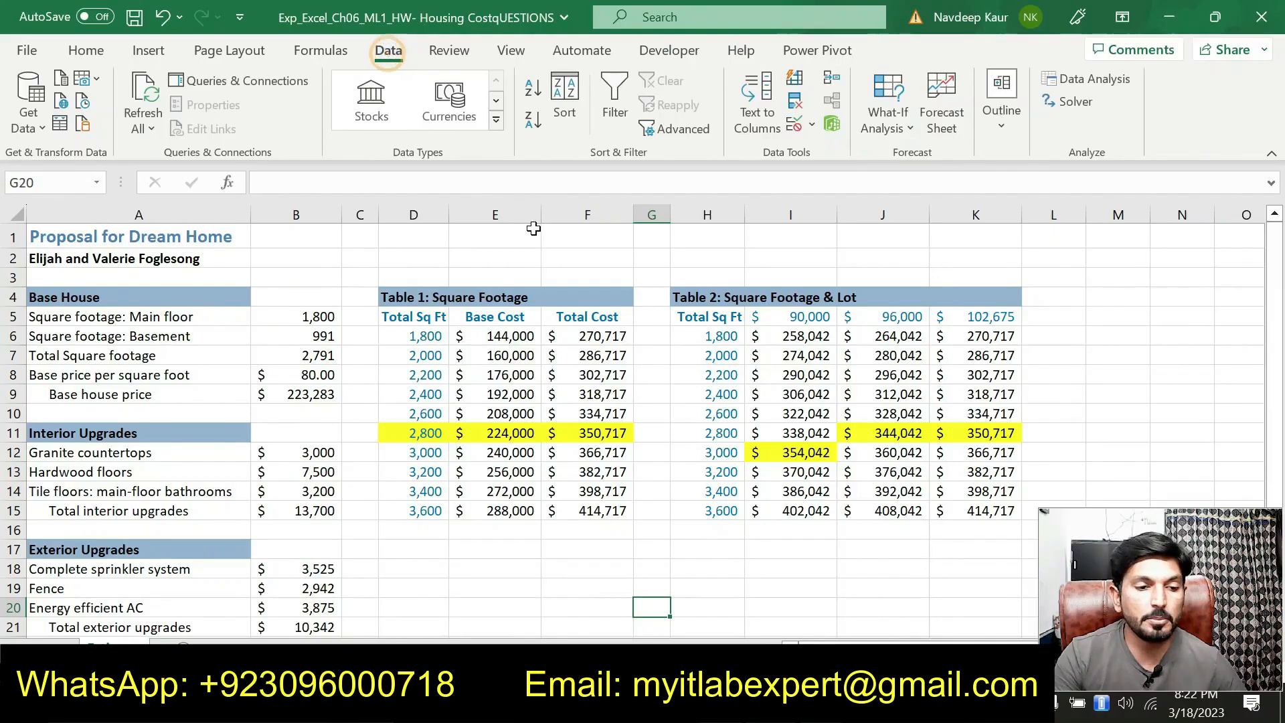
click(893, 130)
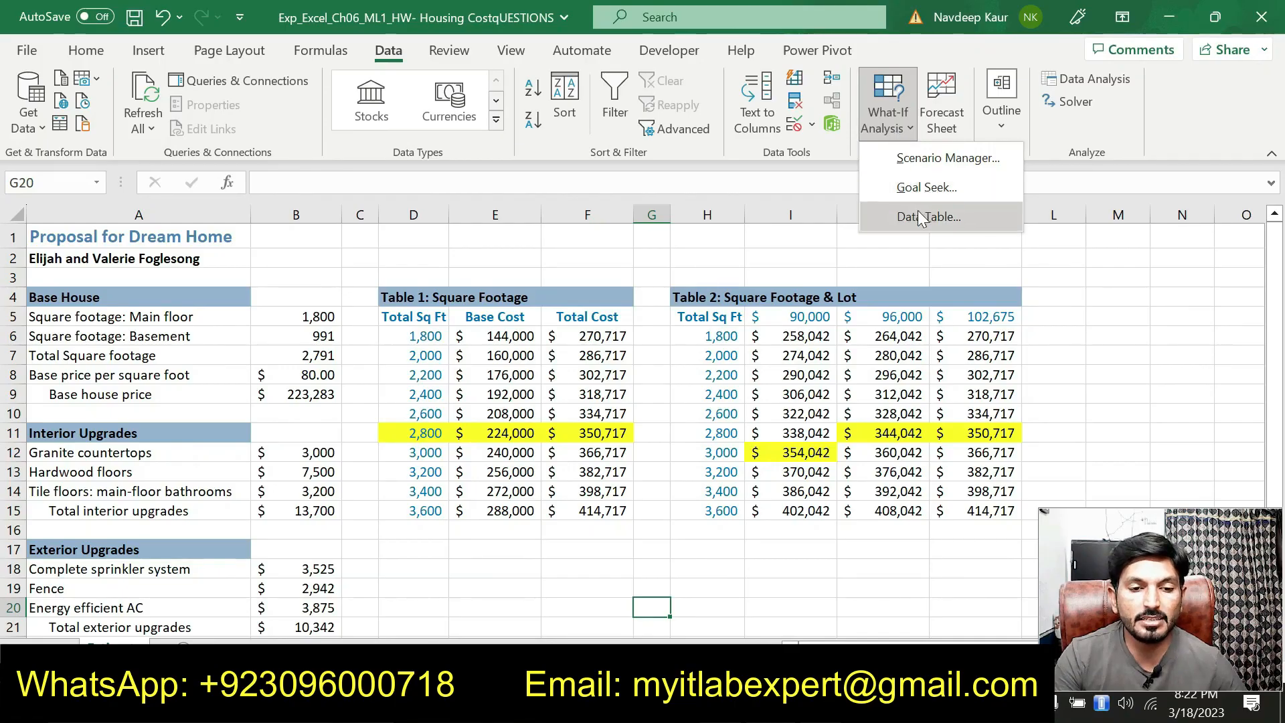
click(934, 163)
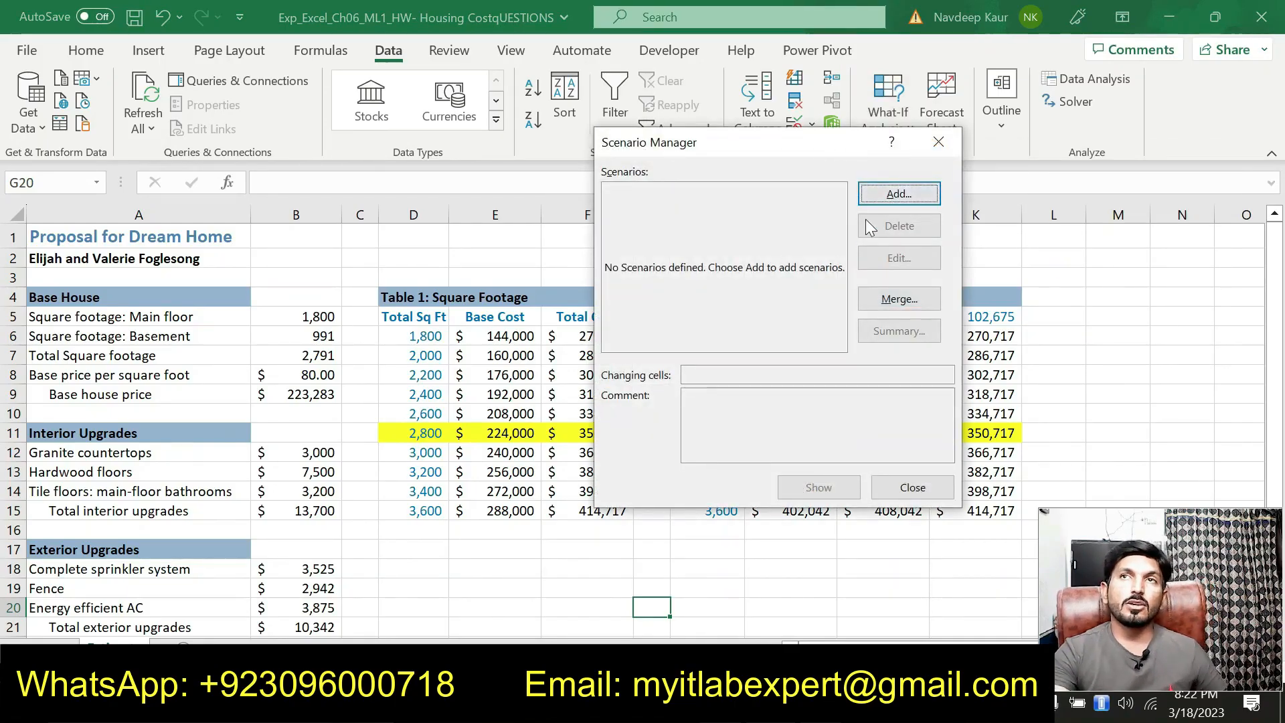
drag(776, 155, 594, 283)
click(703, 319)
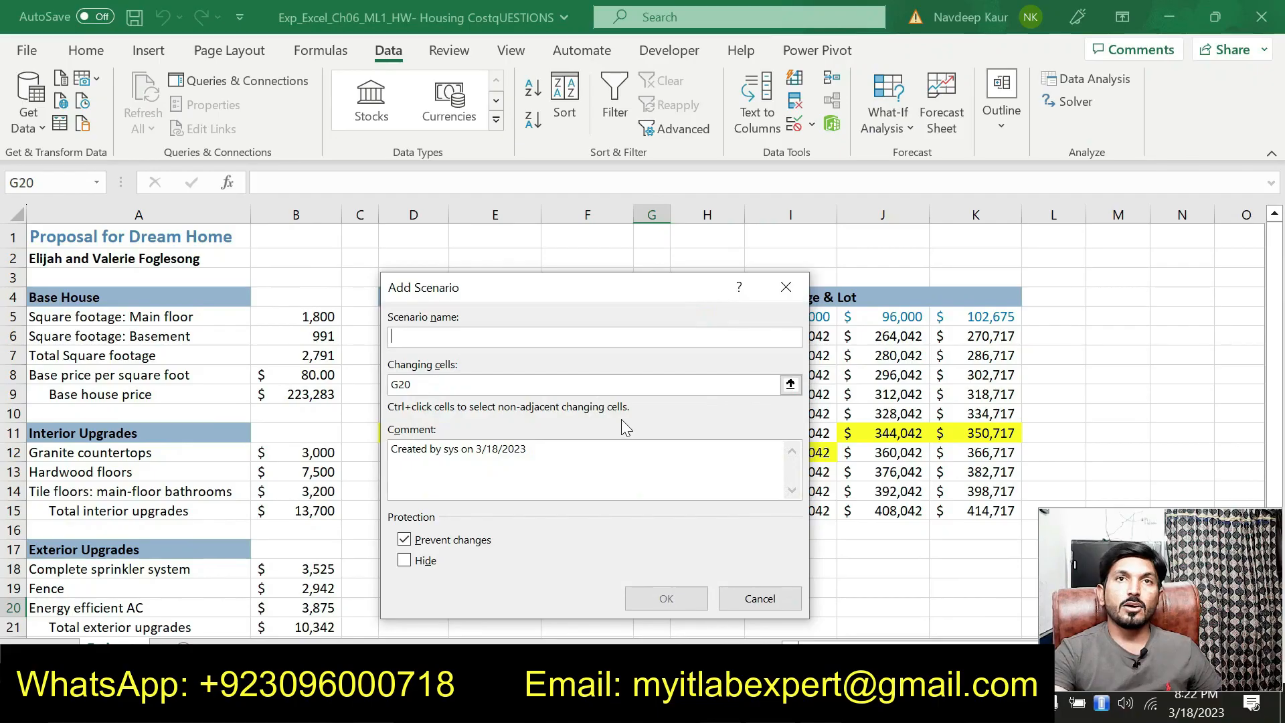
click(462, 335)
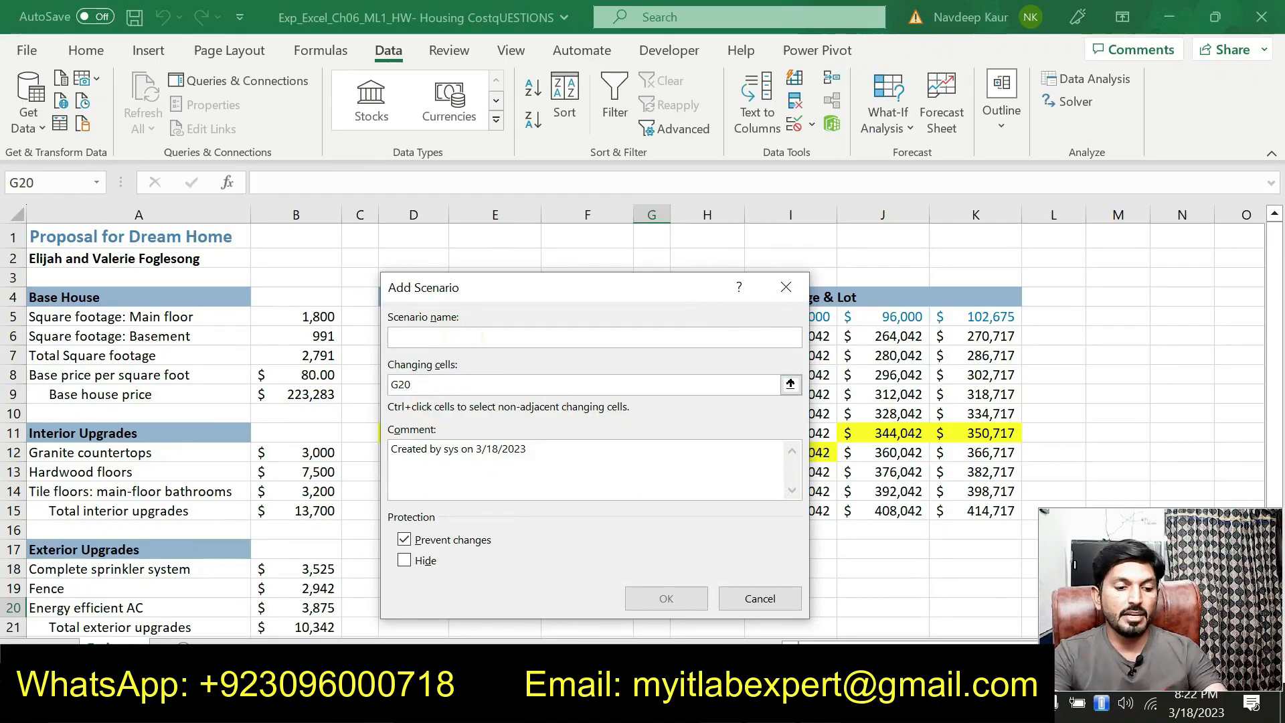
text(Ideal Costs)
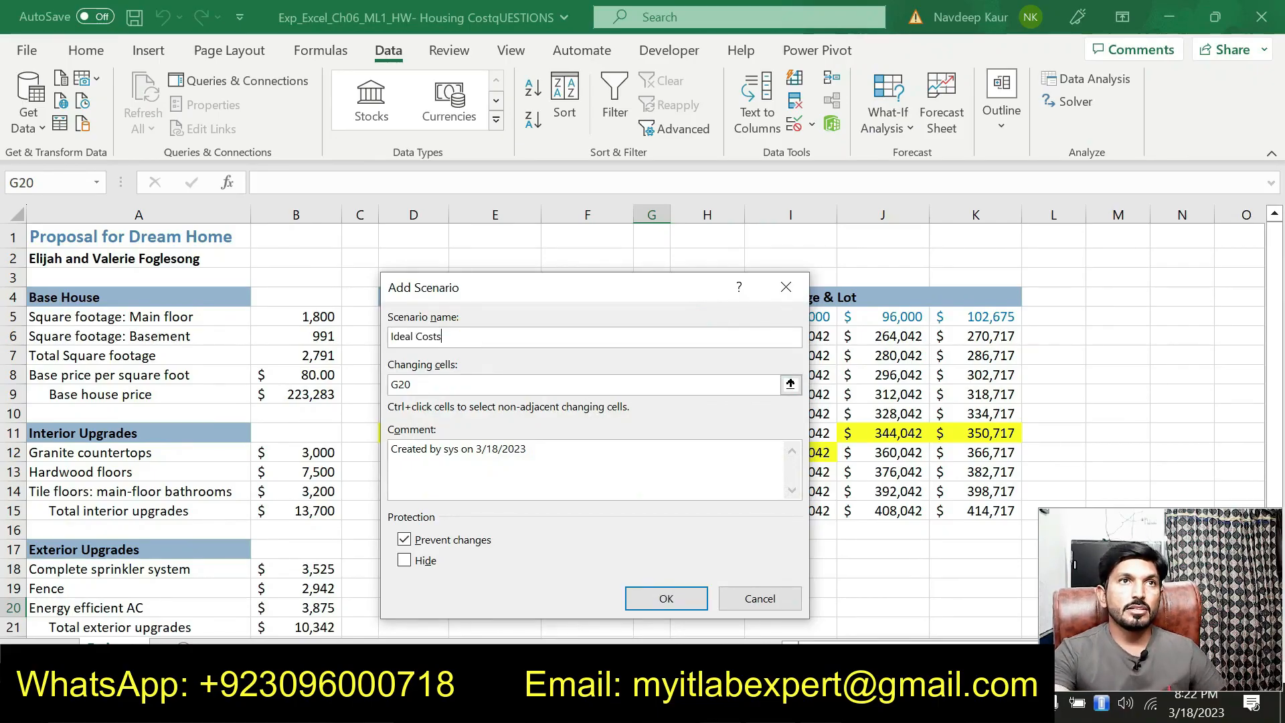
Step: Set the Ideal Costs scenario's changing cells to B8 and B23, checking step 13 of the Word instructions for the required references
click(448, 383)
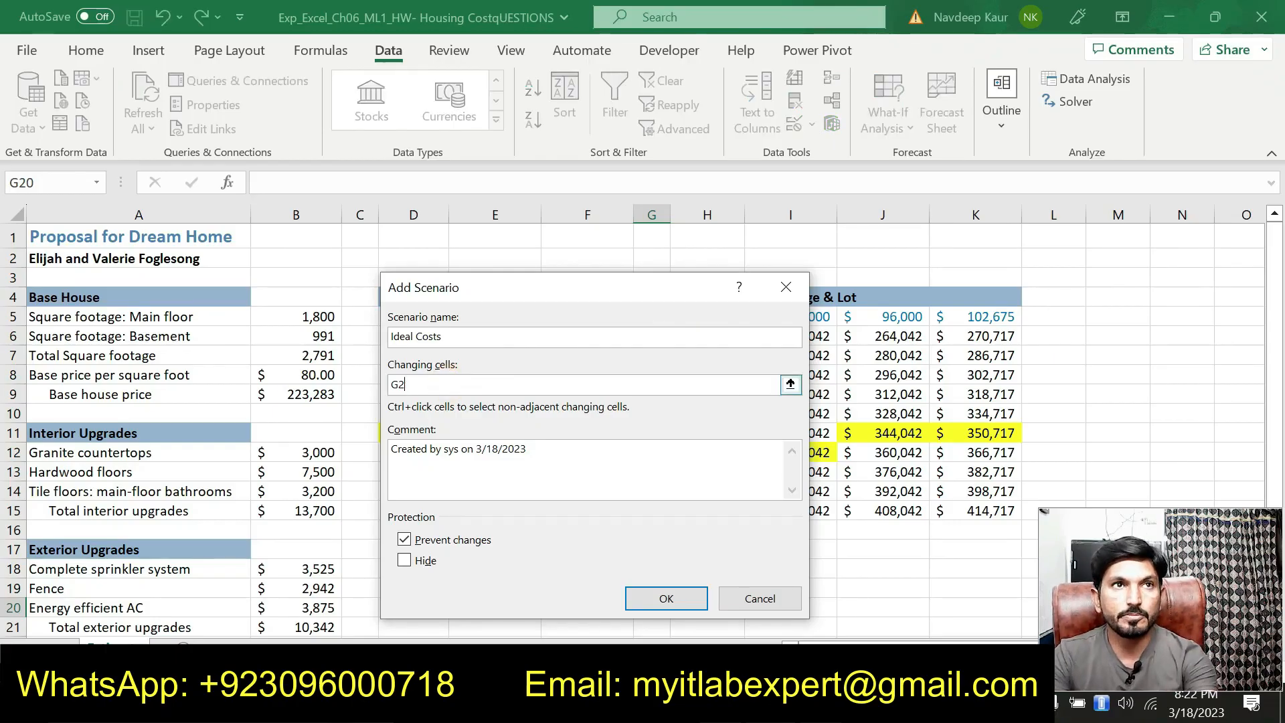
key(alt+Tab)
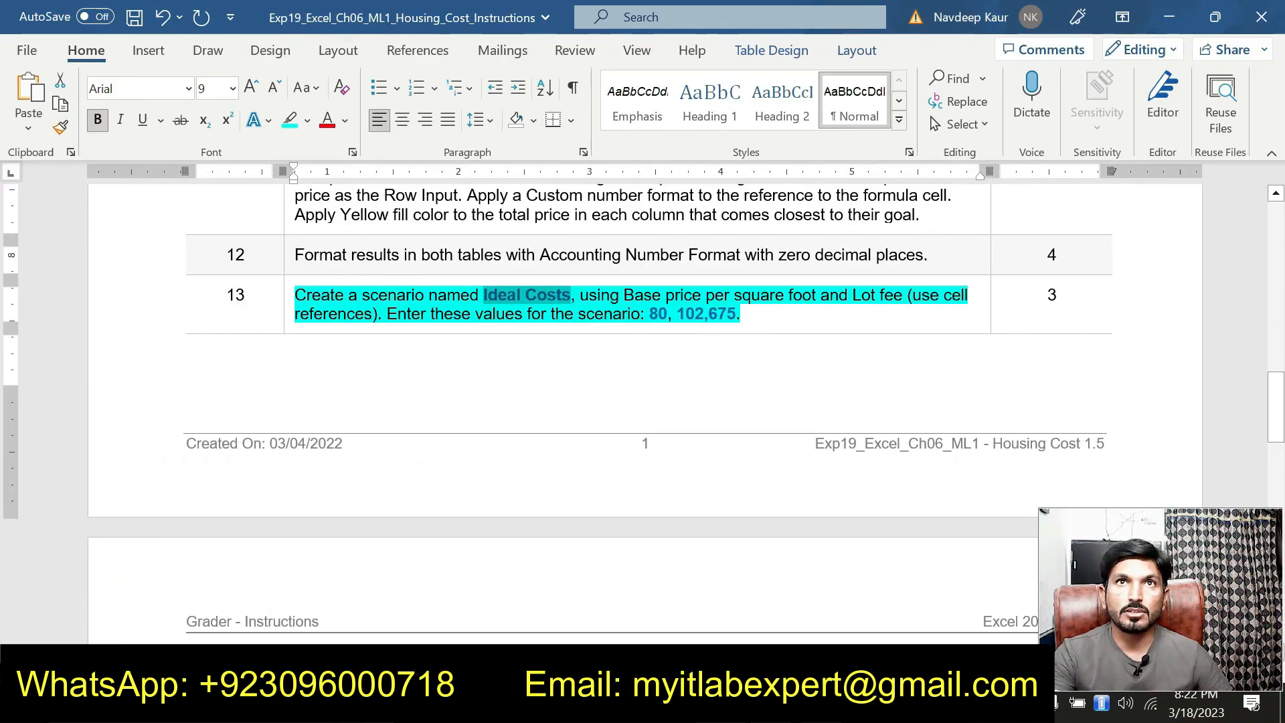
key(alt+Tab)
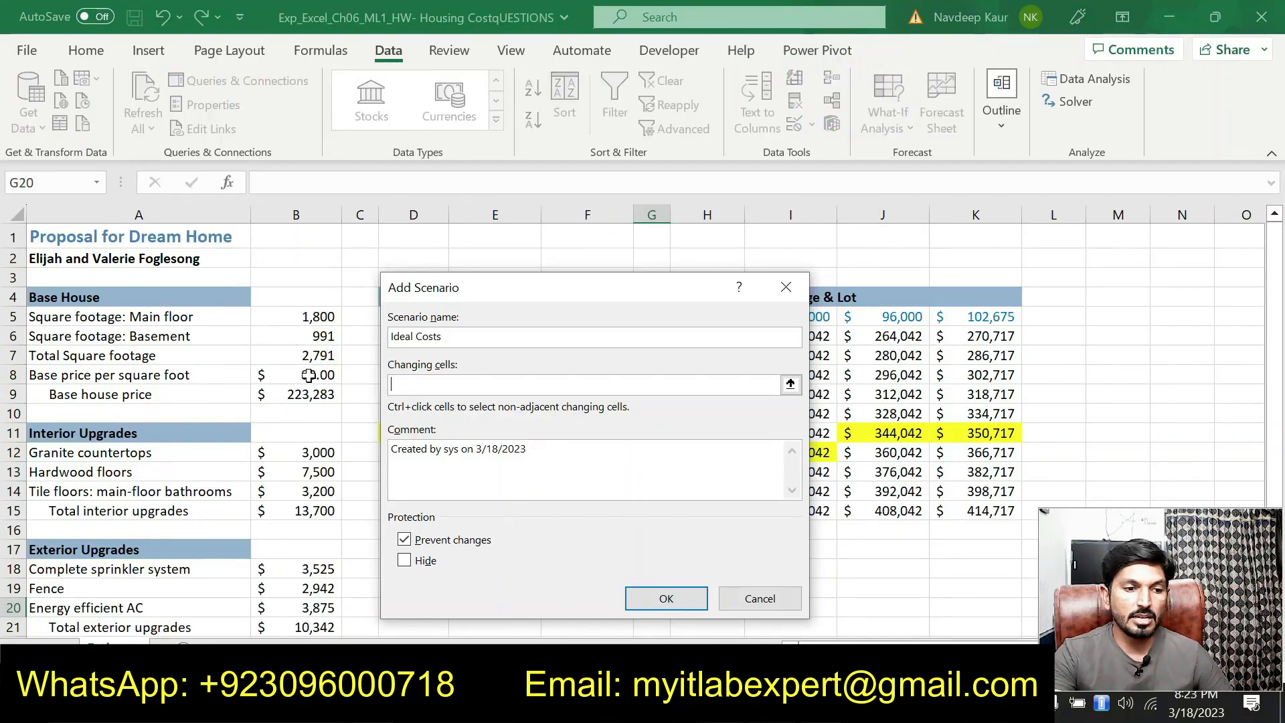
text(b)
key(BackSpace)
text(B8,)
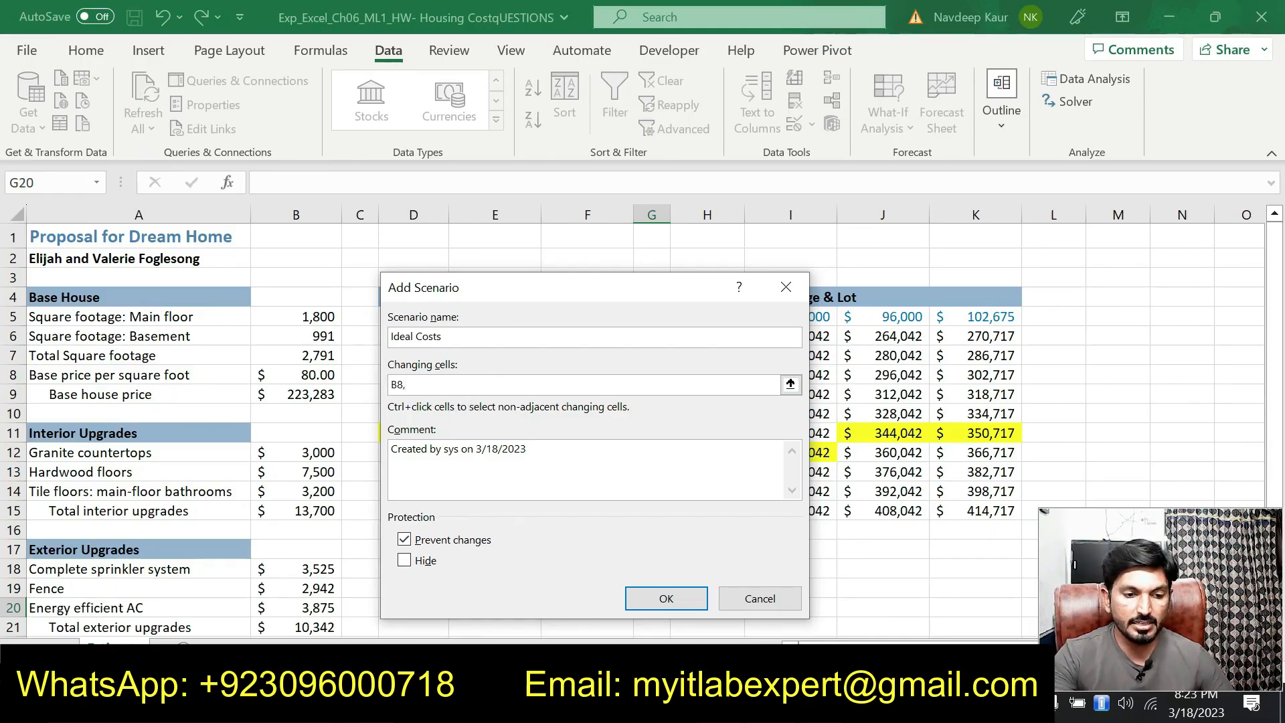
key(alt+Tab)
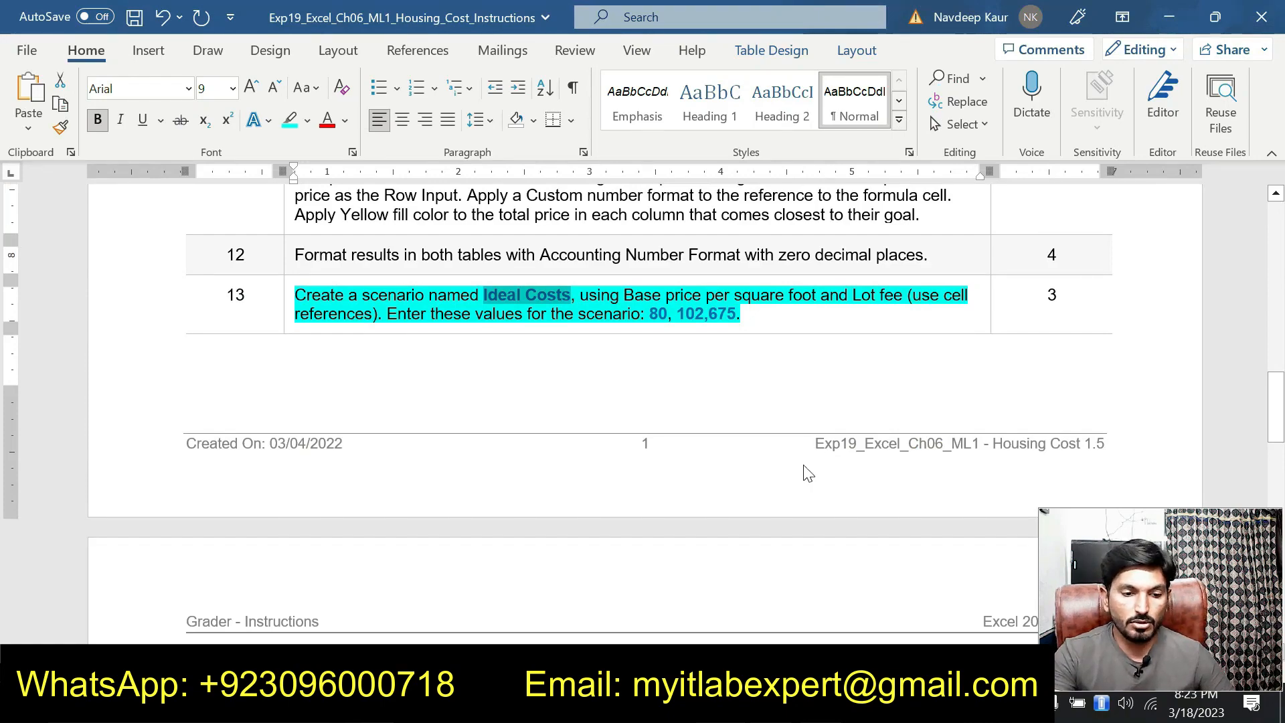
key(alt+Tab)
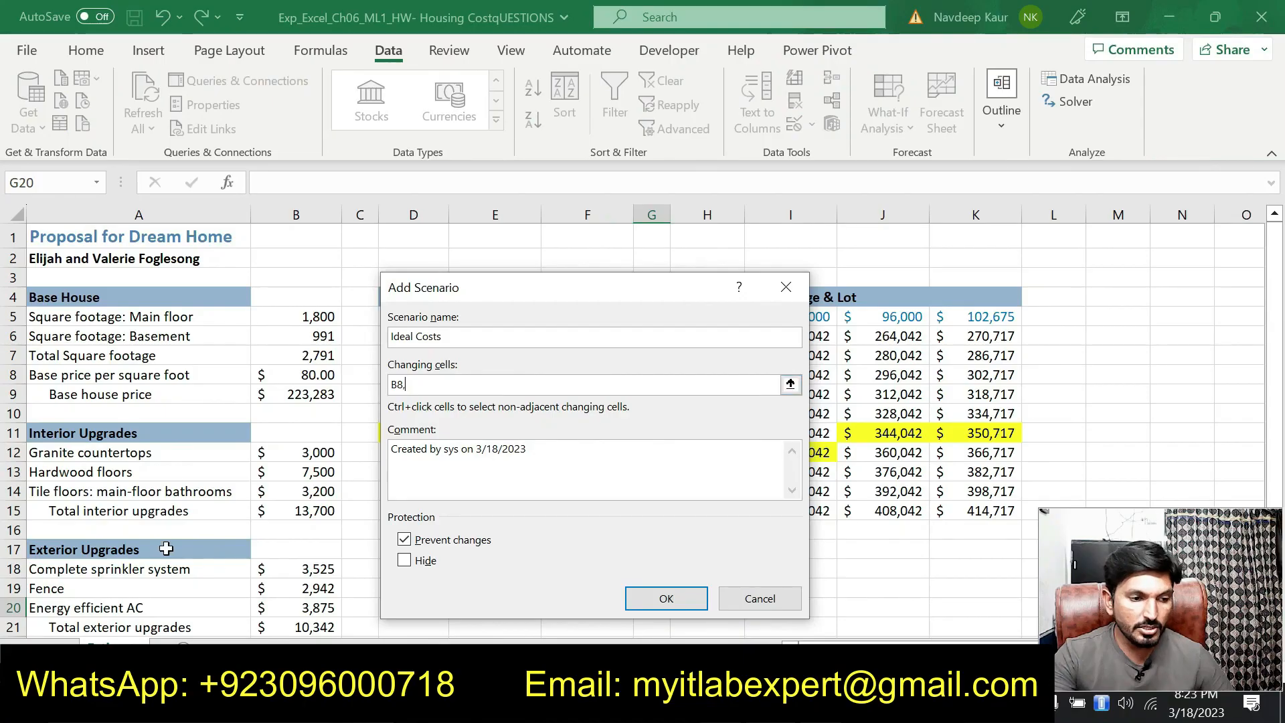
scroll(166, 548, down, 2)
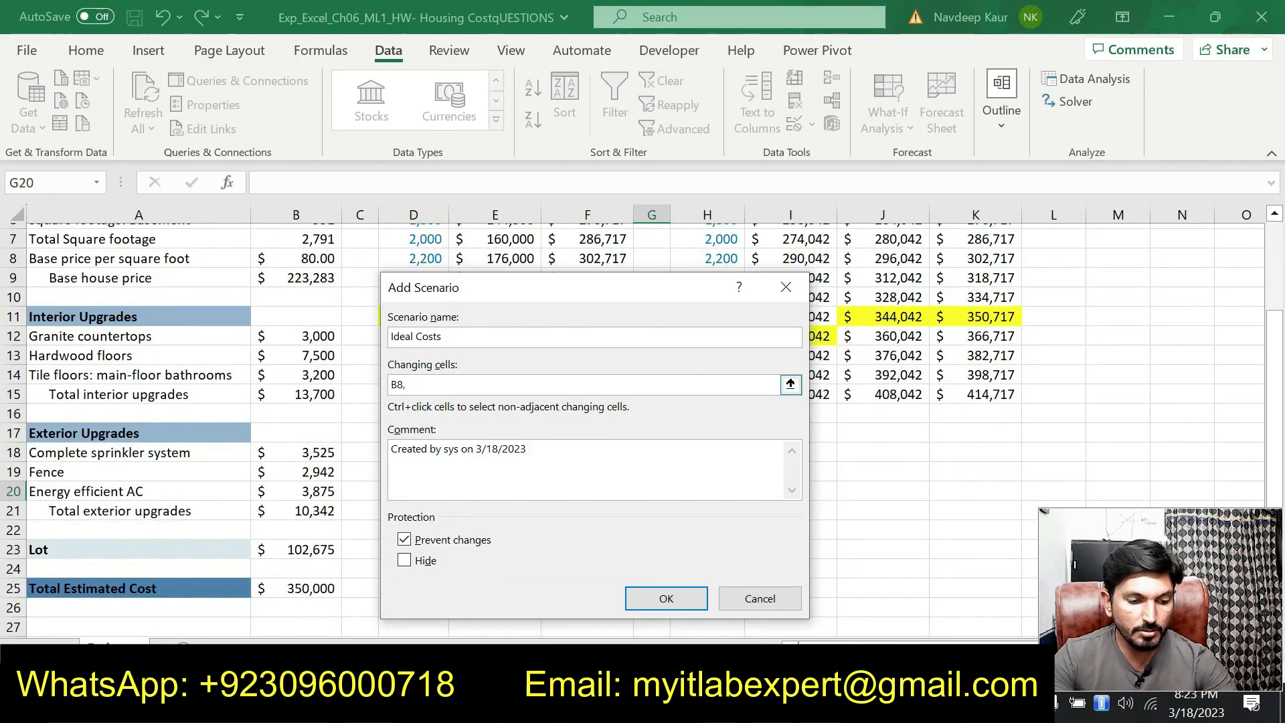
text(B23)
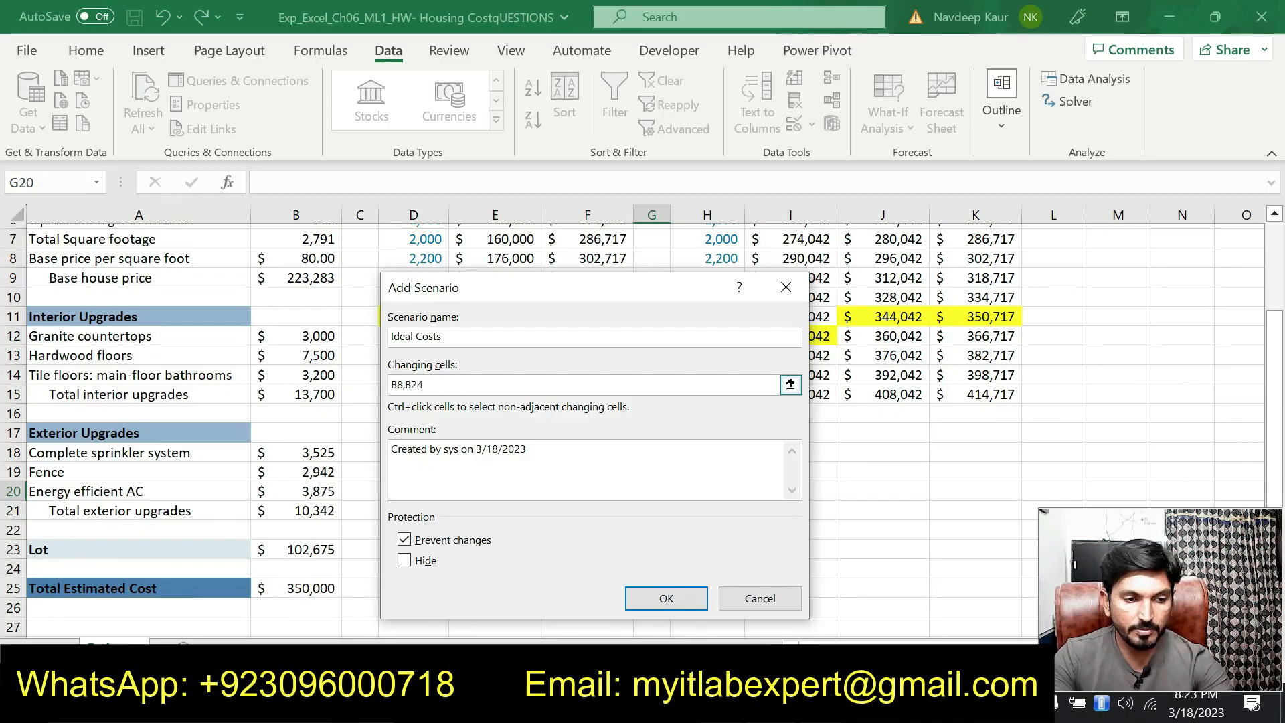
click(647, 601)
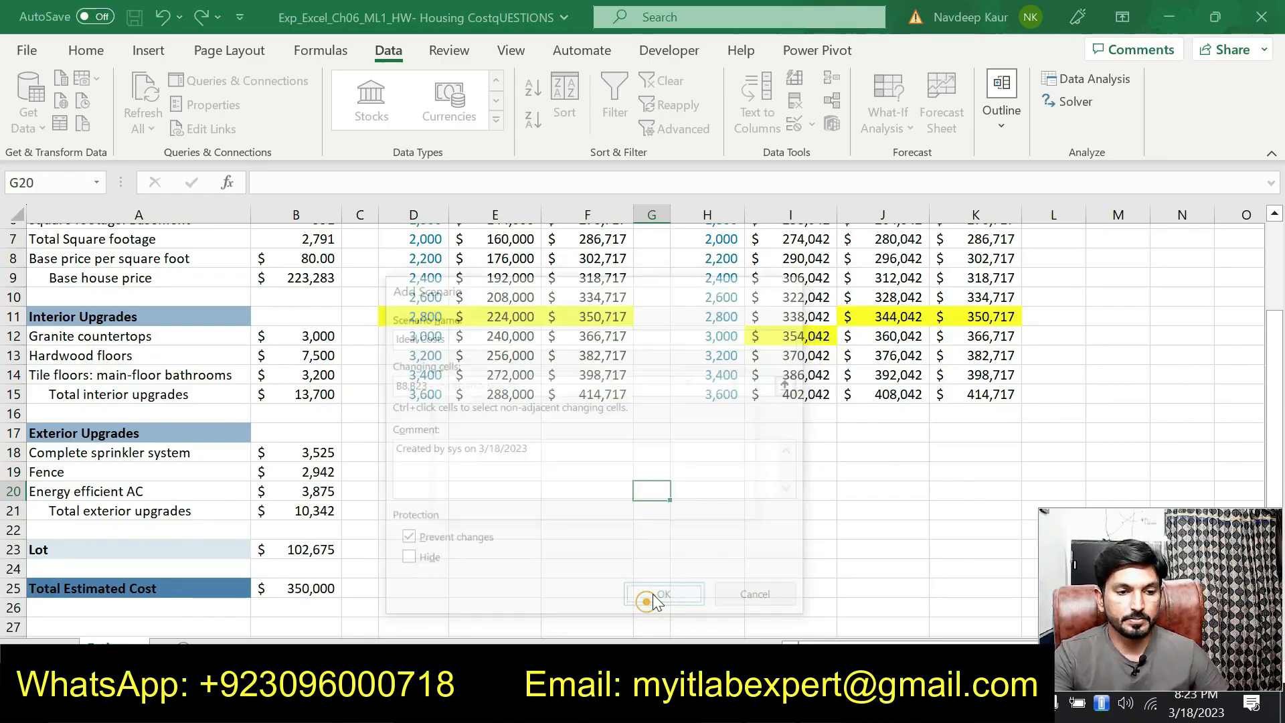
Step: Copy 80 from step 13 of the Word instructions into the Excel scenario value for B8, the base price per square foot
click(723, 703)
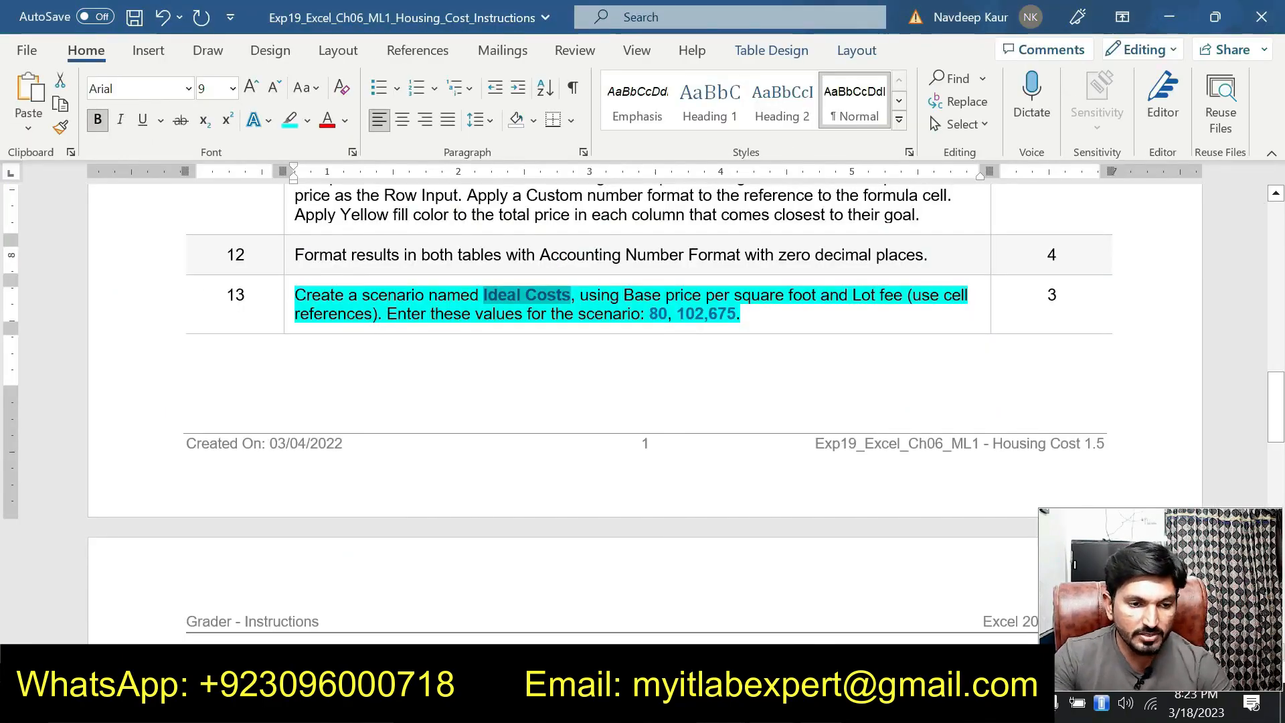
double_click(658, 313)
key(ctrl+c)
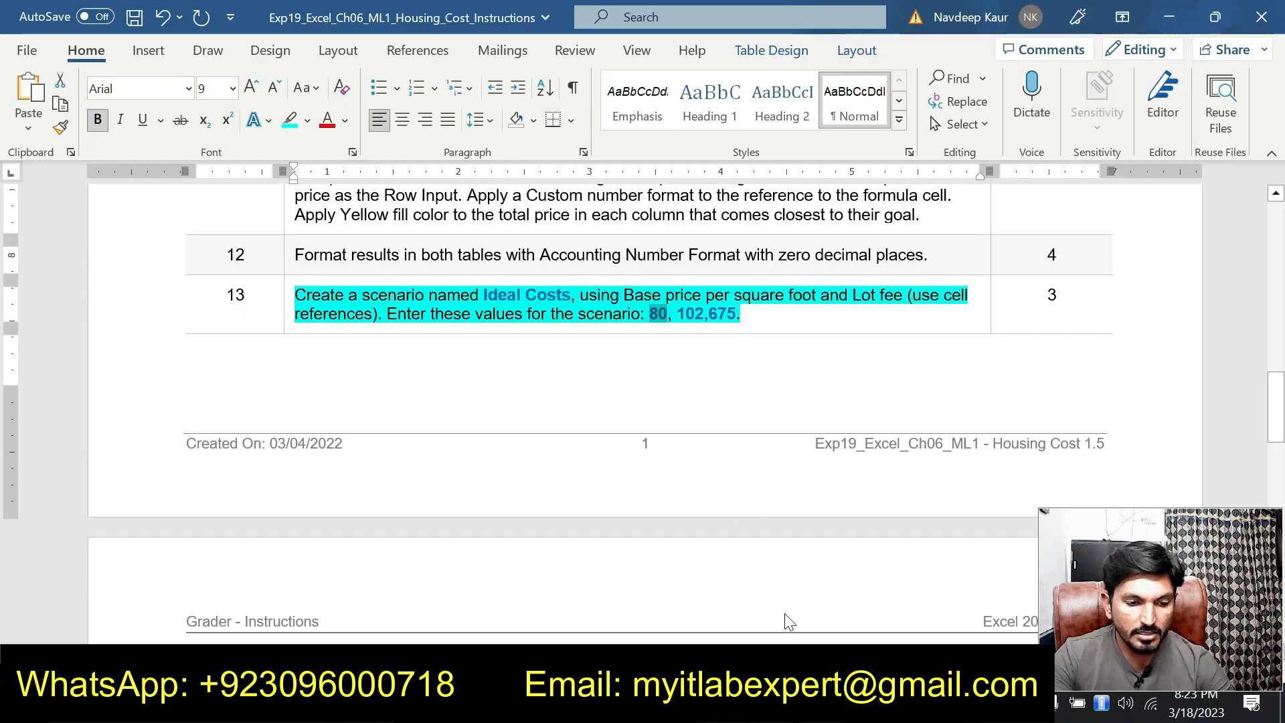
click(769, 702)
key(ctrl+v)
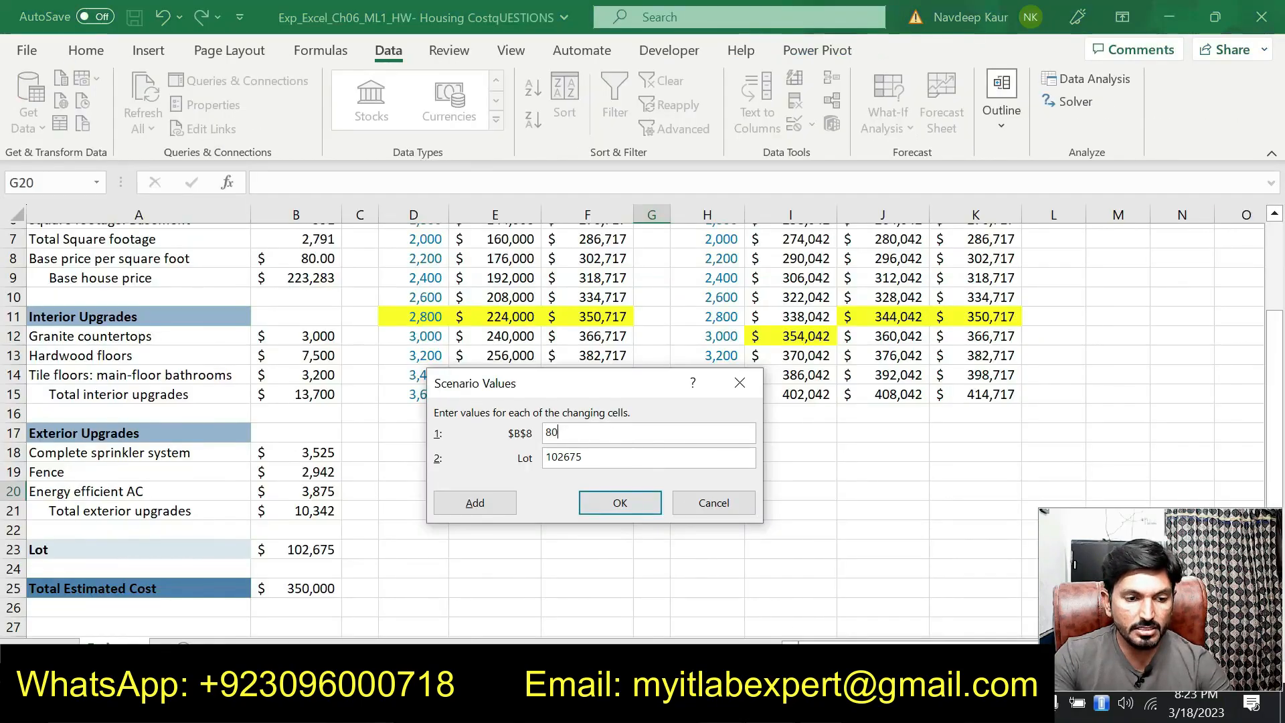
Step: Copy 102,675 from step 13 of the Word instructions into the Excel scenario's Lot value and save the scenario
click(723, 703)
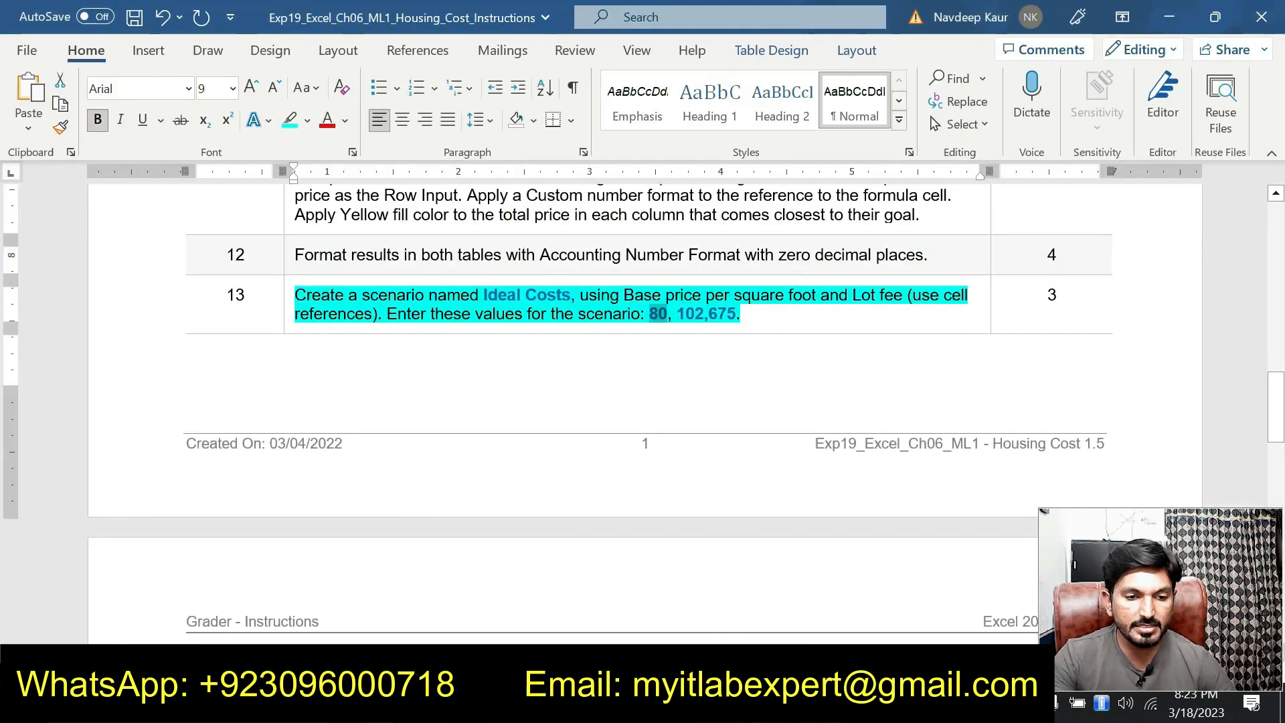
double_click(706, 313)
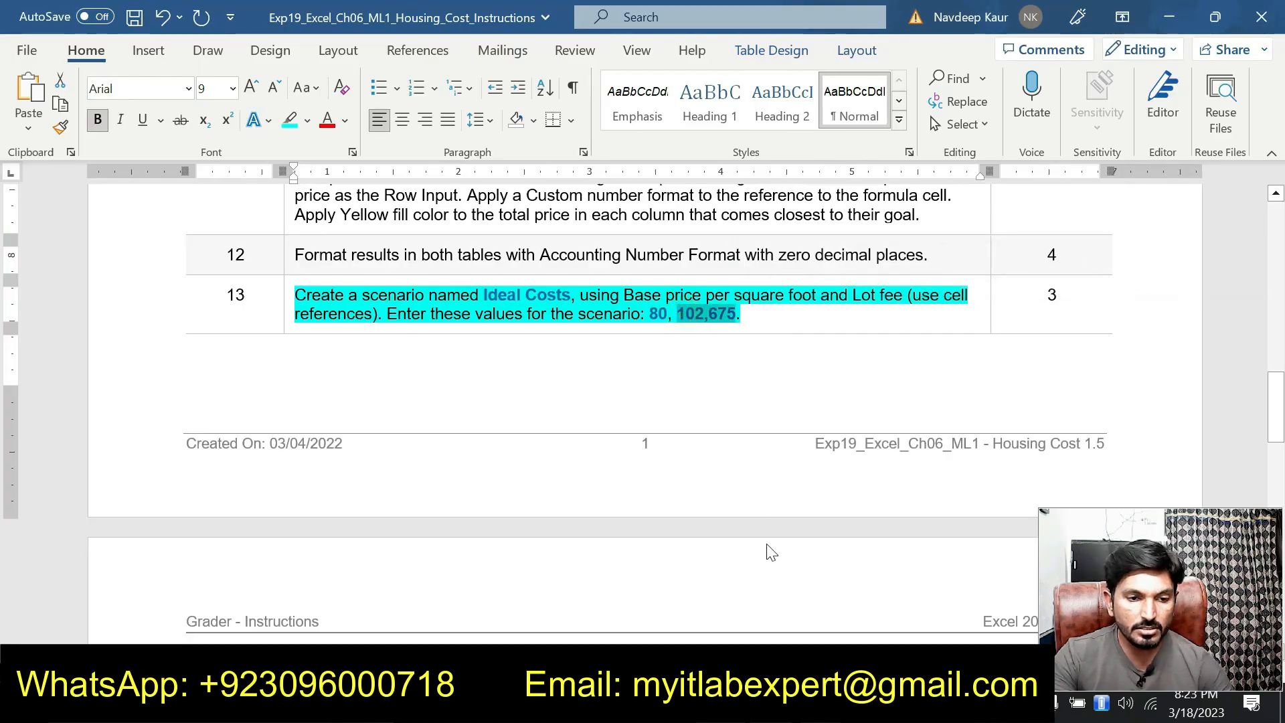
key(ctrl+c)
click(769, 703)
double_click(614, 453)
key(ctrl+v)
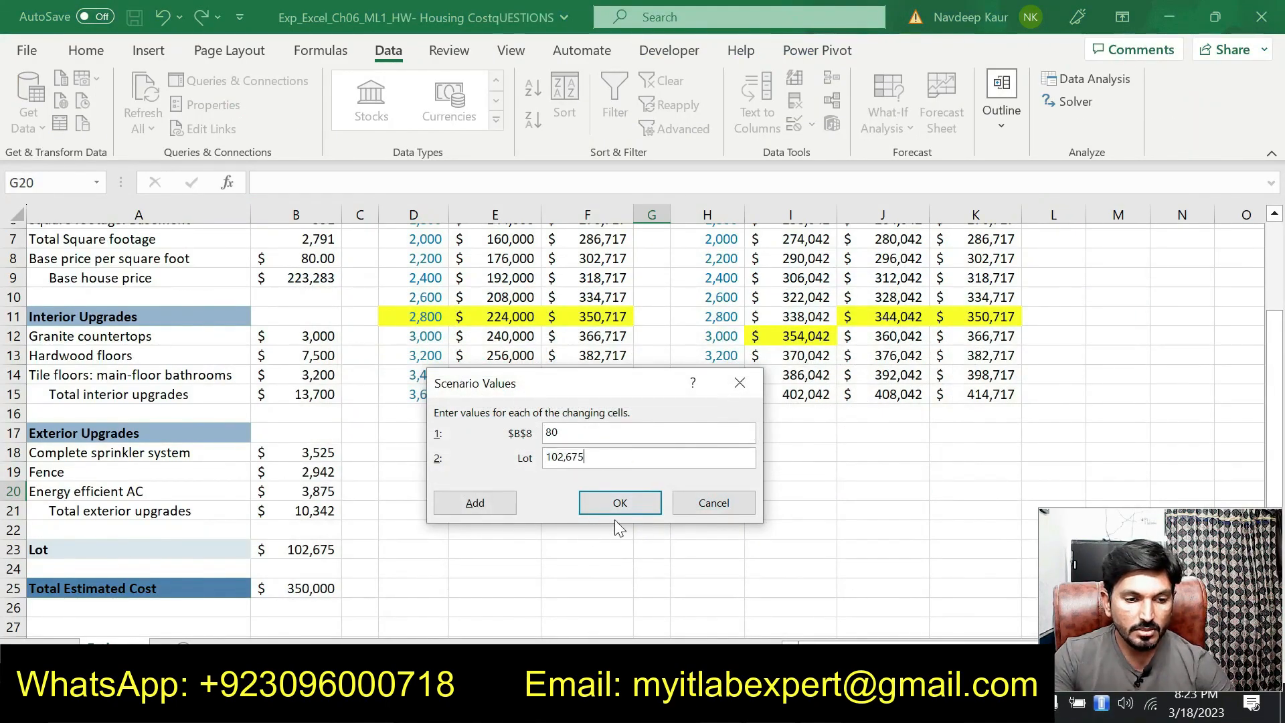
click(623, 503)
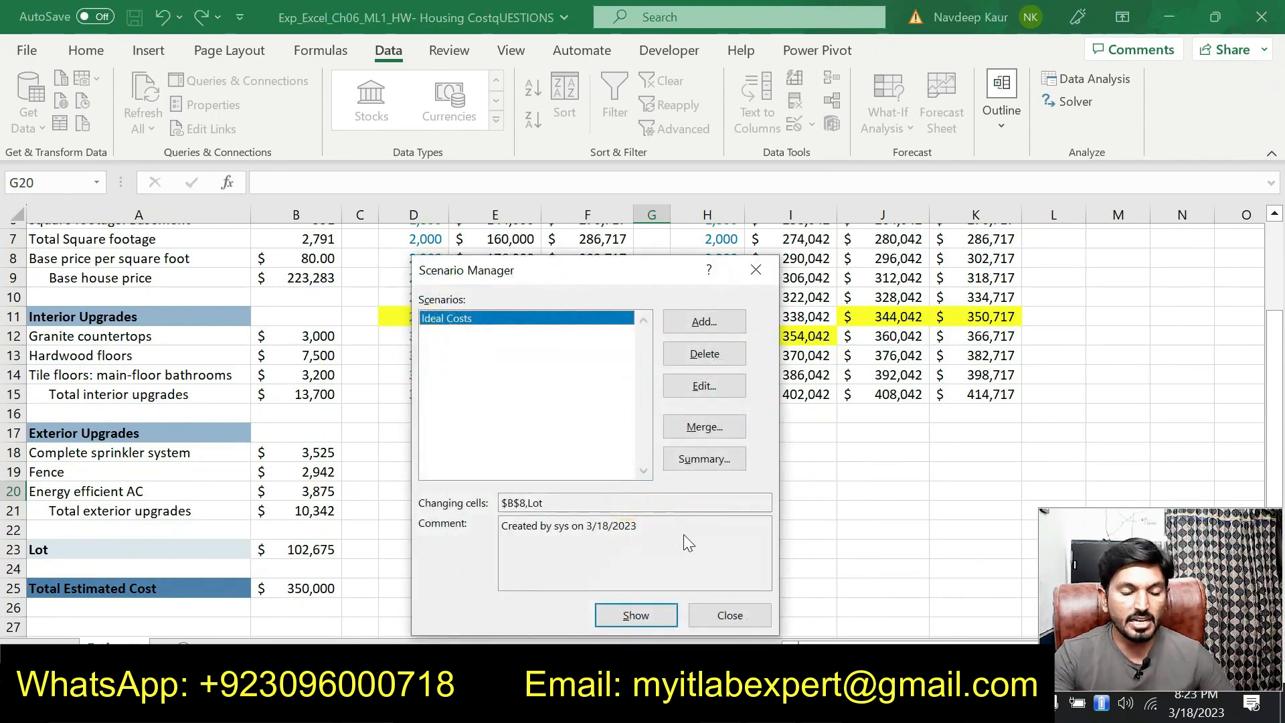
Step: Switch to the Word instructions and remove the turquoise highlight from step 13
key(alt+Tab)
drag(748, 313, 294, 294)
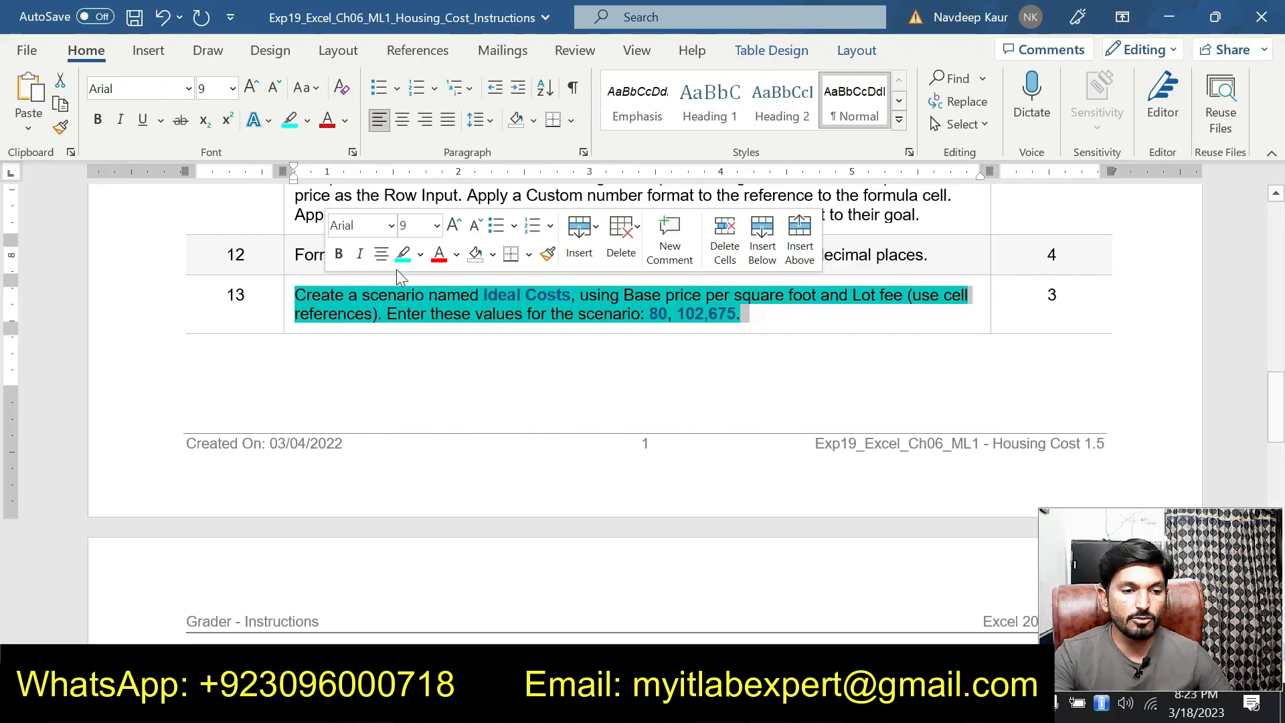
click(403, 255)
Step: Read through steps 14 to 17 of the instructions to review the remaining scenarios, the summary report and the saving requirements
scroll(404, 255, down, 6)
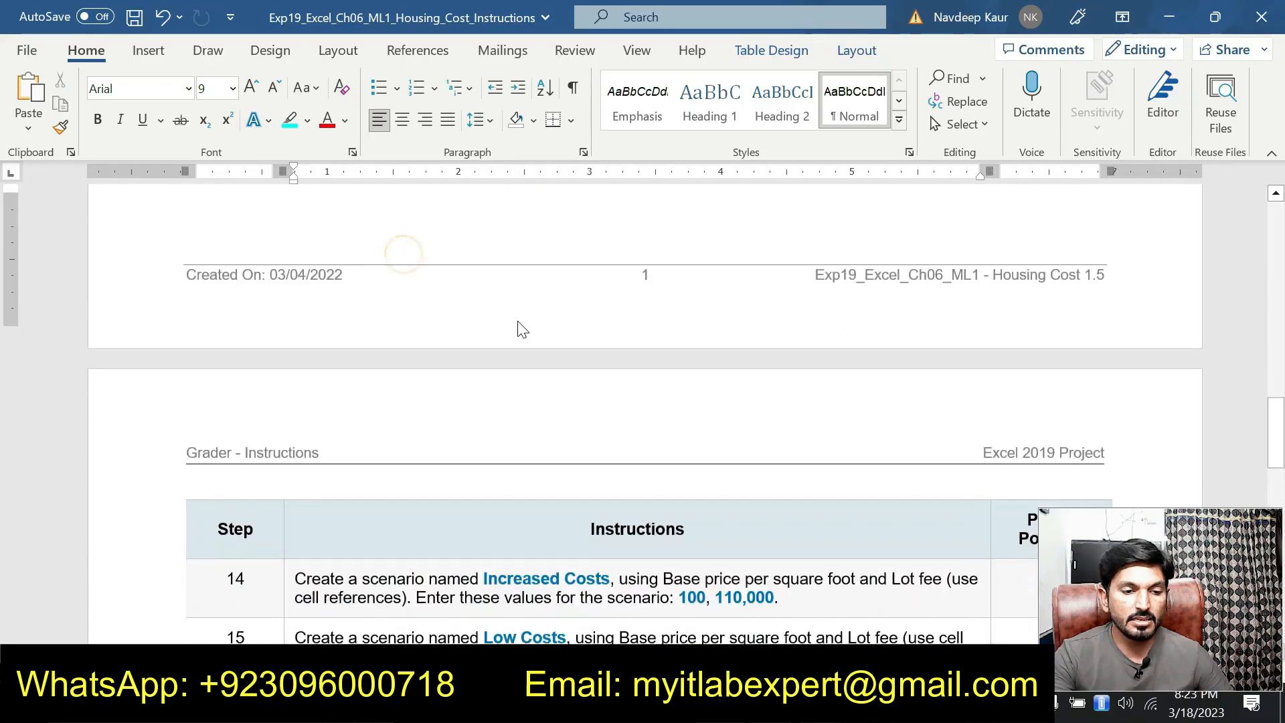
scroll(648, 401, down, 1)
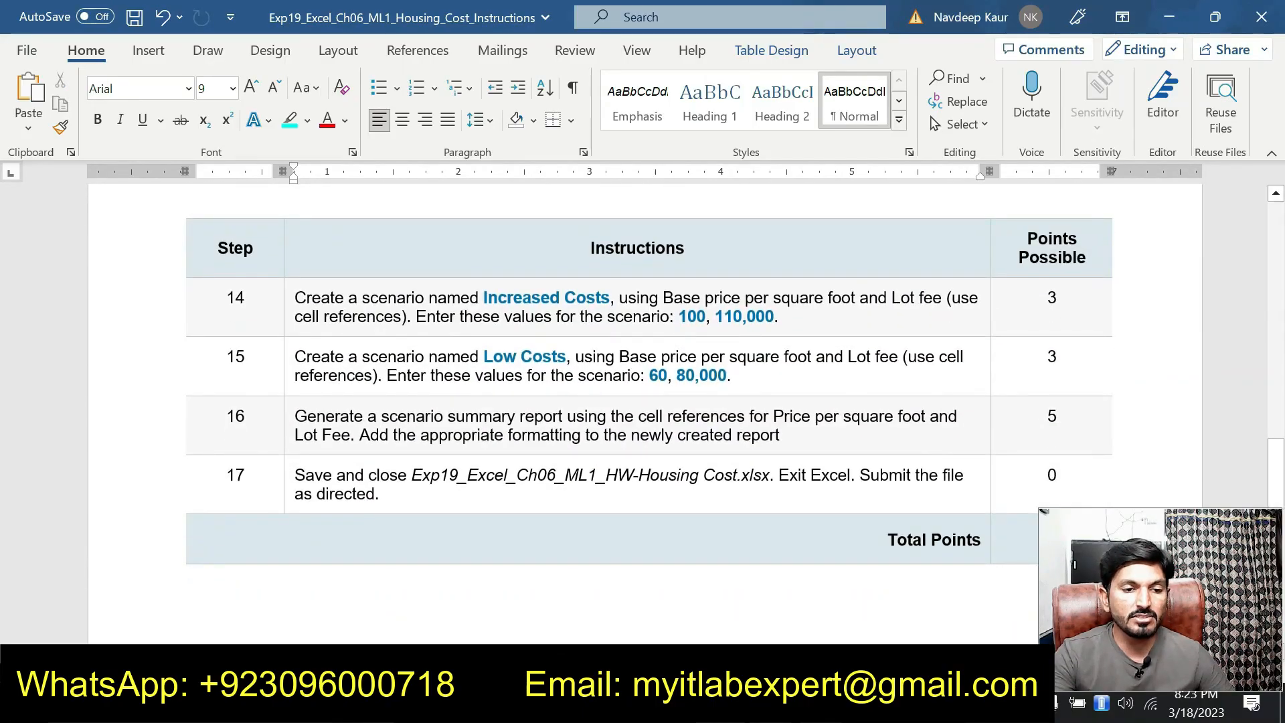
scroll(622, 341, up, 3)
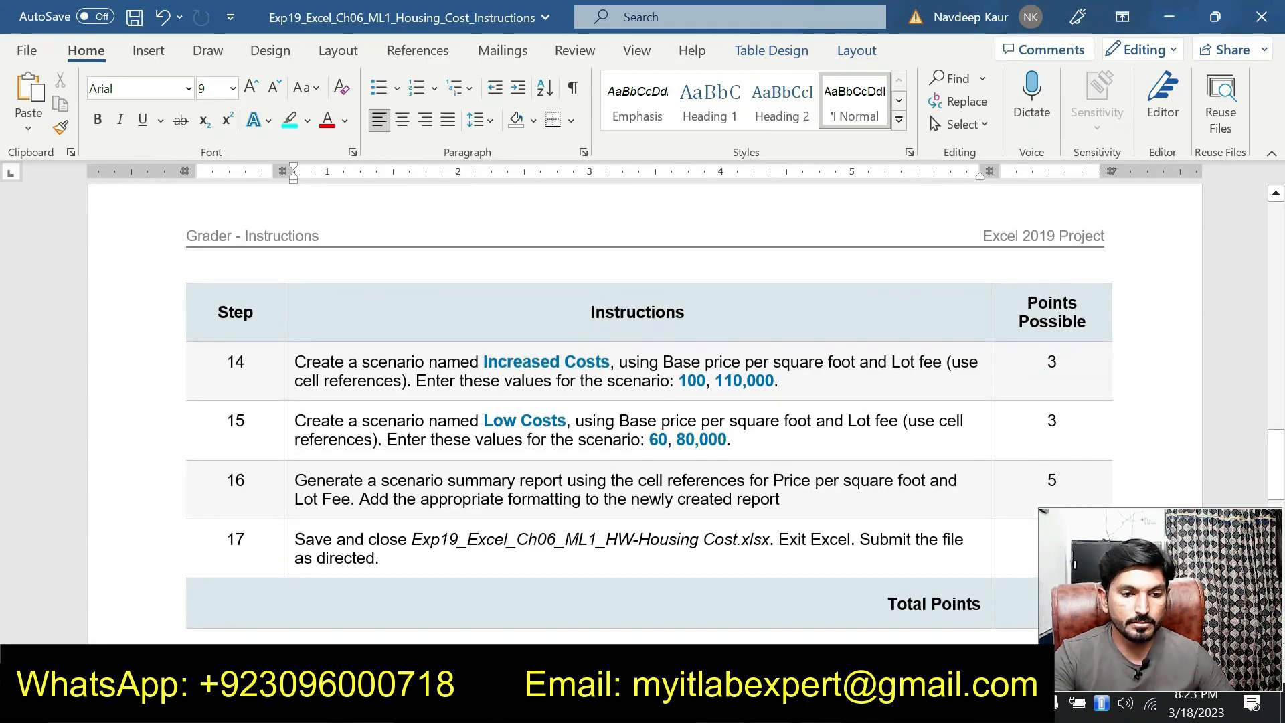
drag(294, 361, 564, 362)
scroll(553, 406, up, 1)
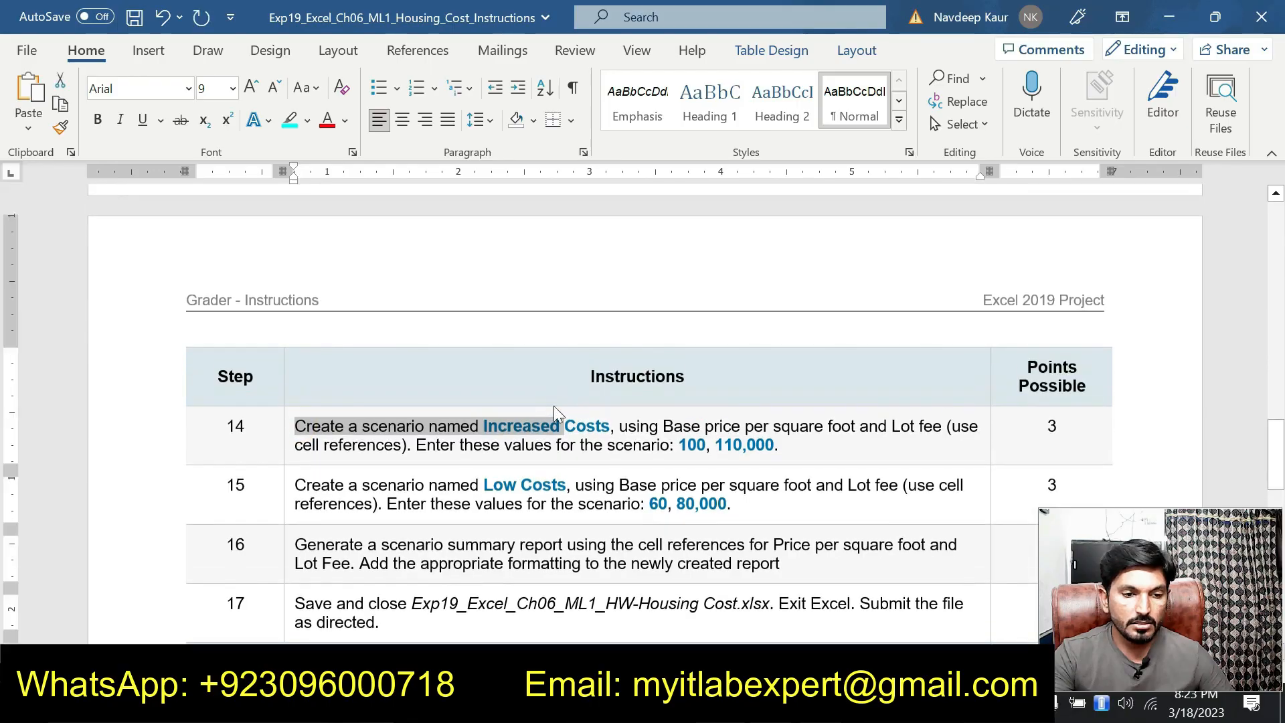
click(550, 429)
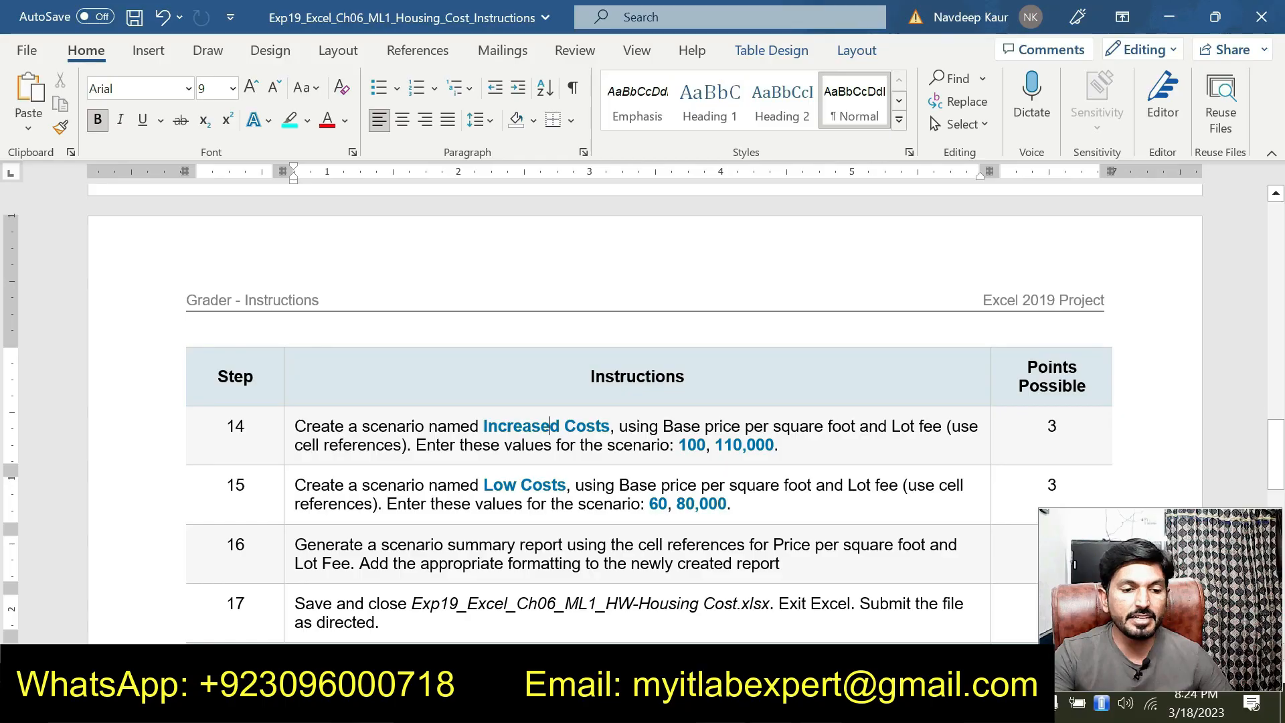
scroll(621, 457, up, 5)
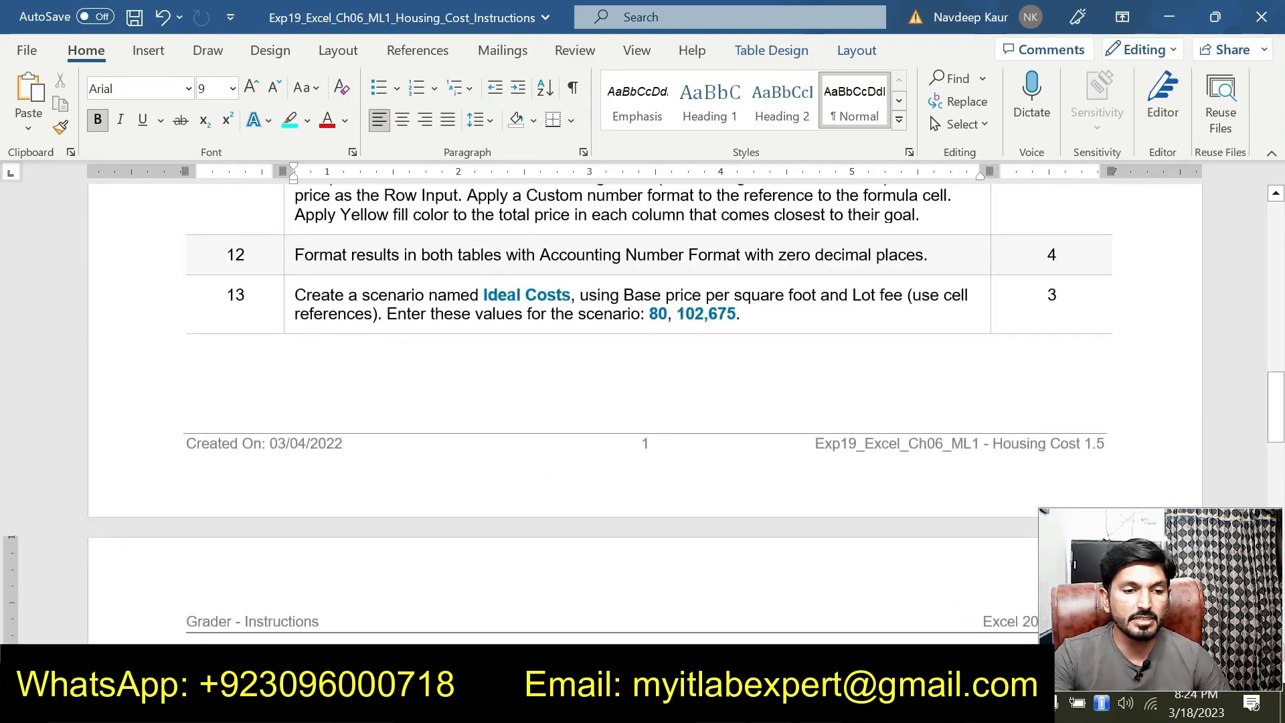
scroll(554, 341, up, 3)
scroll(570, 350, down, 5)
scroll(619, 406, down, 3)
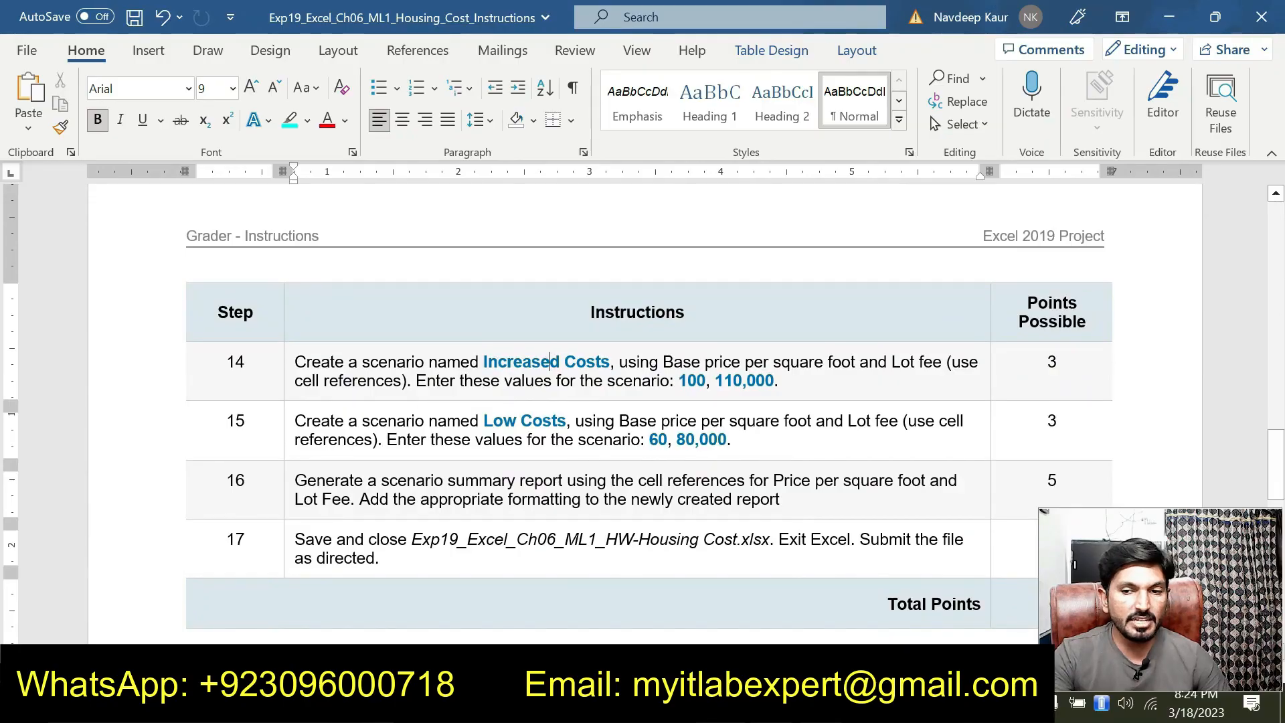
click(434, 383)
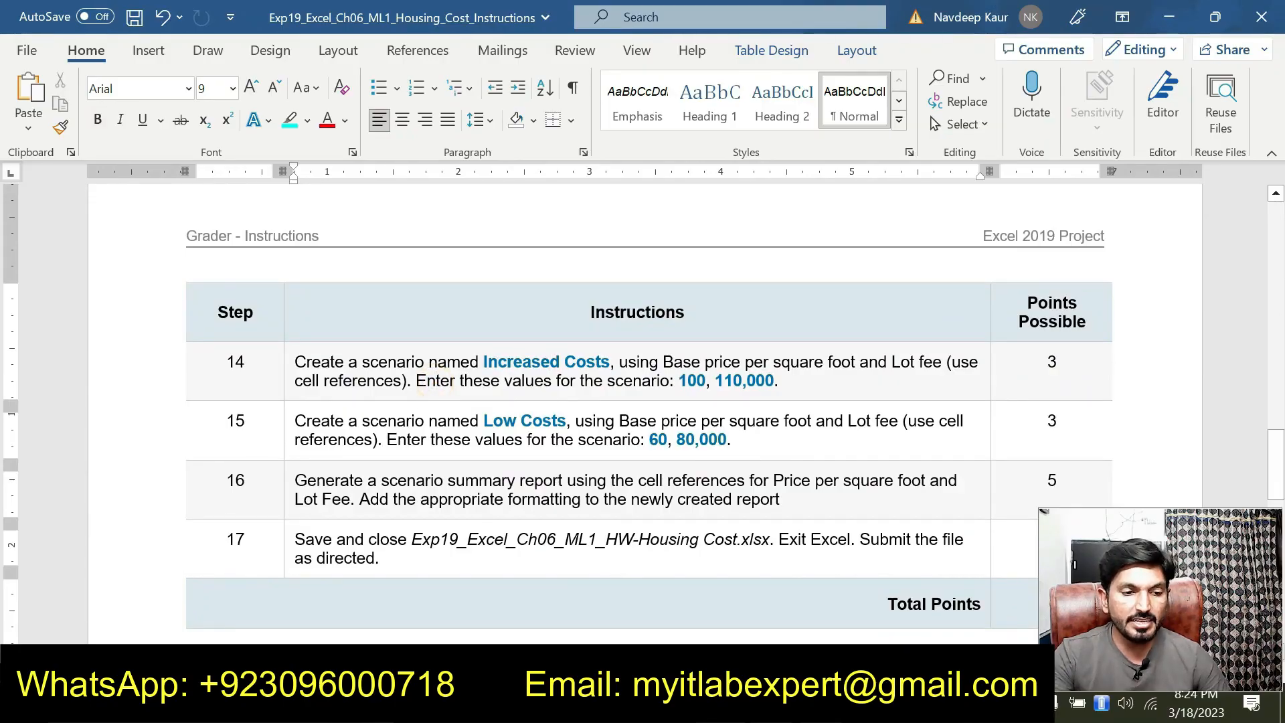
scroll(391, 403, down, 1)
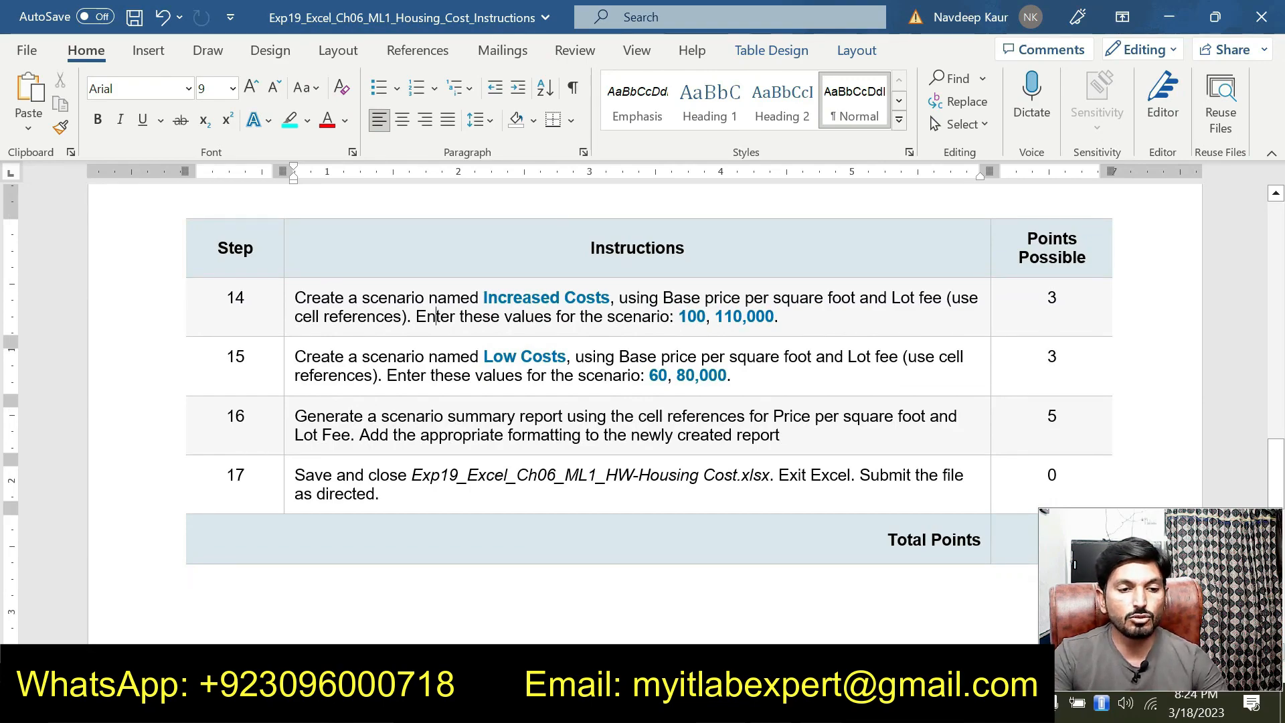
Step: Recheck steps 13 to 17 of the Word instructions for the scenario names, their values and the summary report requirement
scroll(643, 402, up, 2)
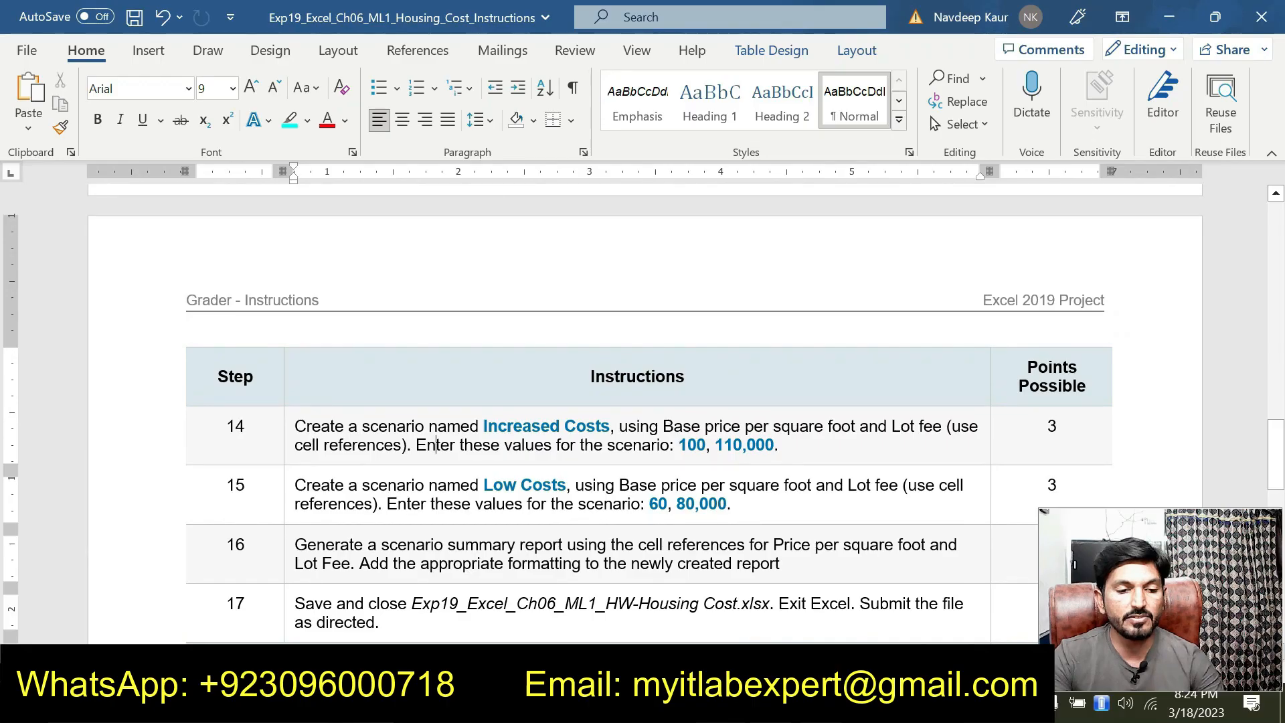
scroll(702, 431, up, 4)
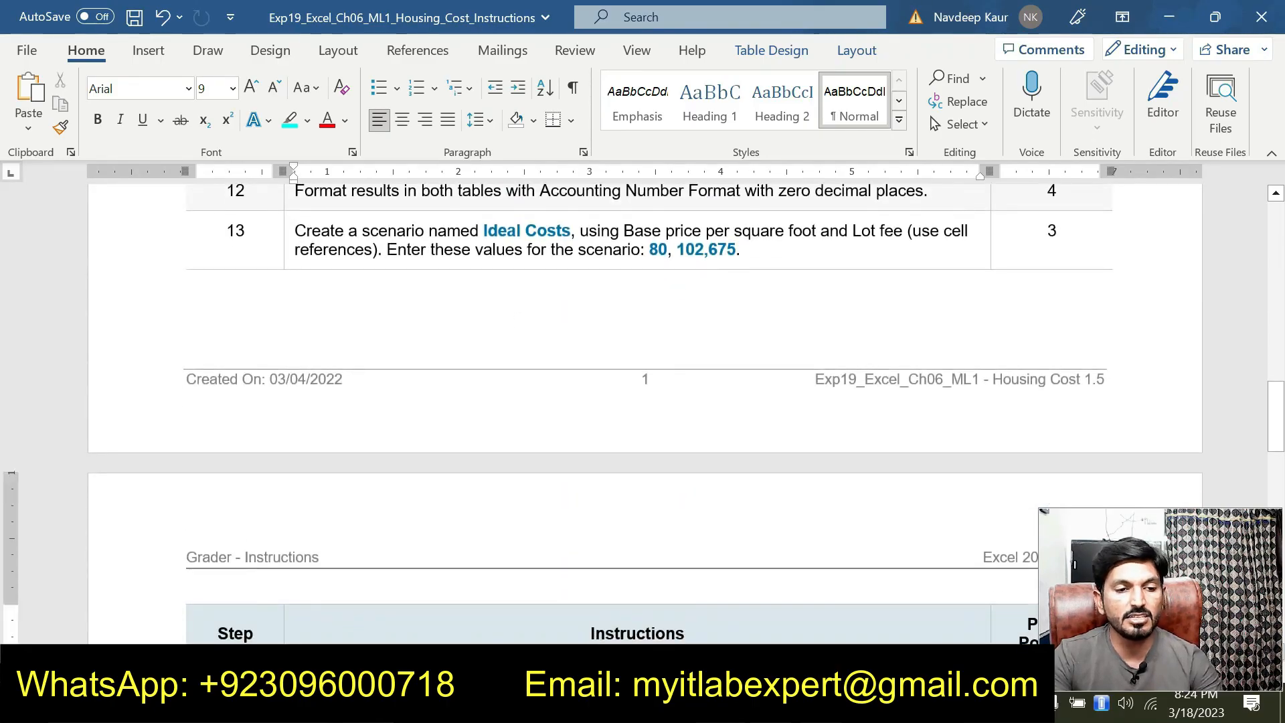
scroll(526, 360, down, 1)
scroll(637, 400, down, 2)
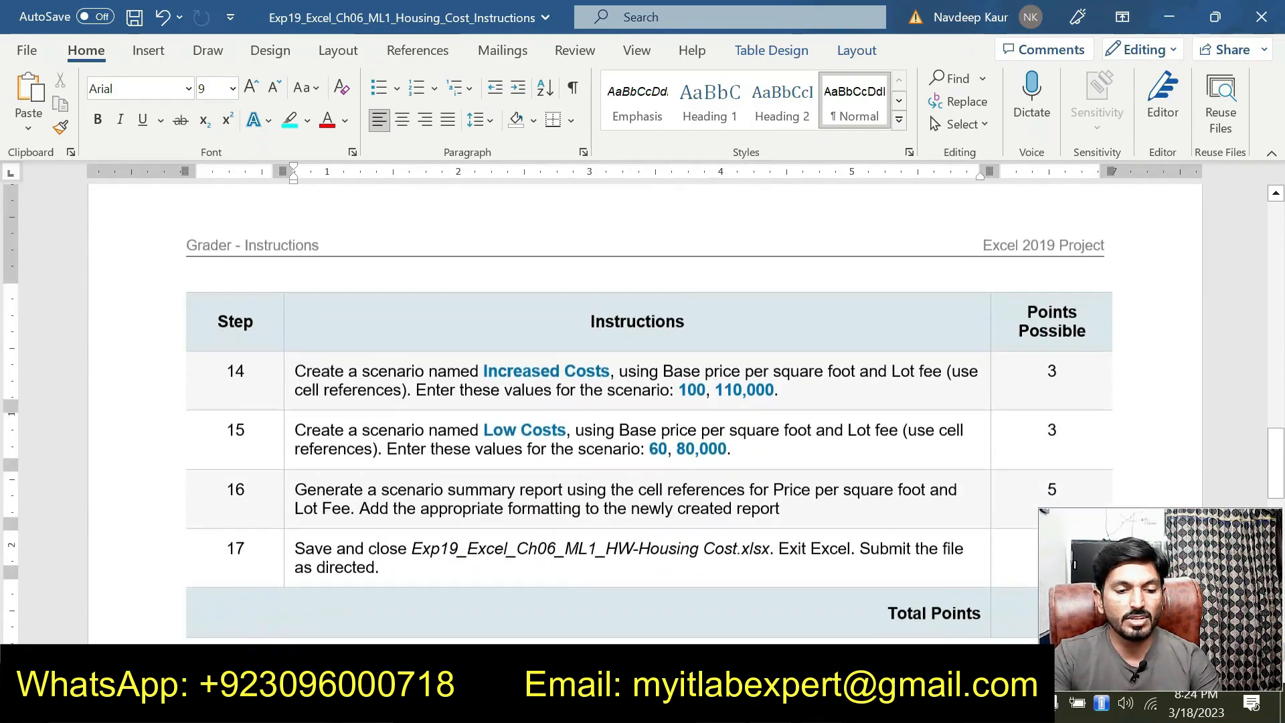
click(801, 497)
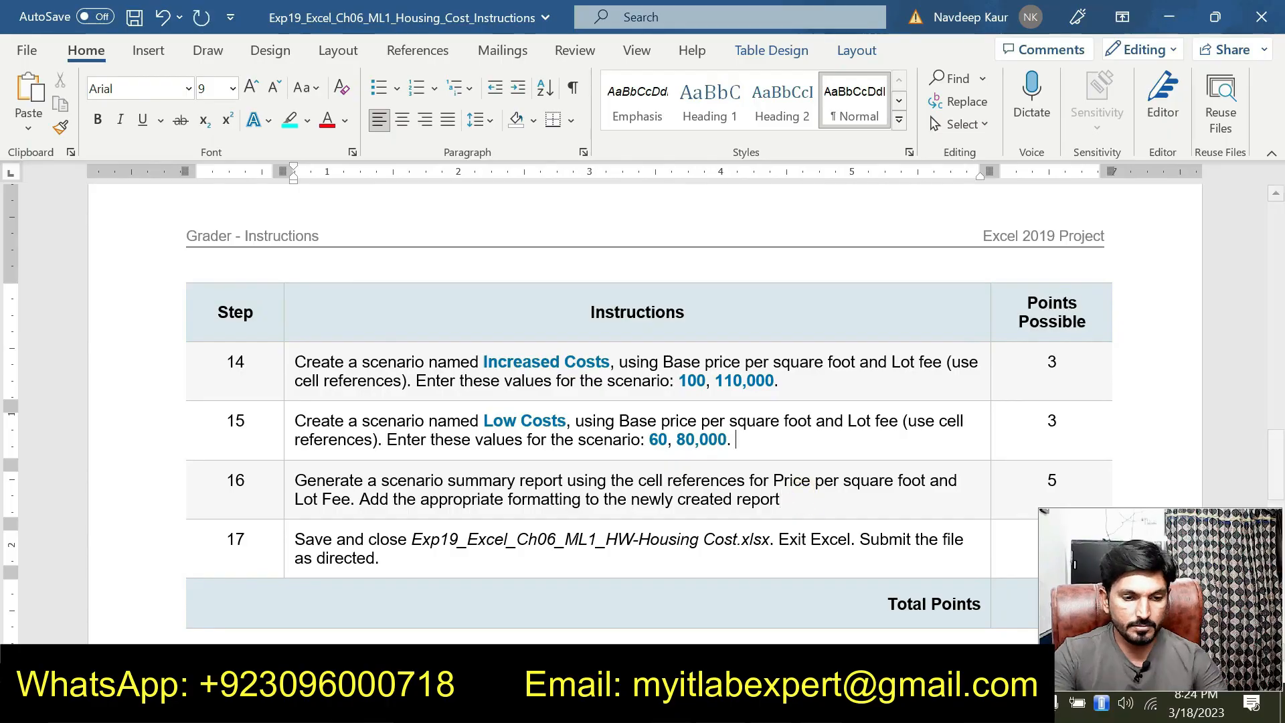
Step: Switch to the Housing CostSOL workbook in Excel and examine the changing cells and result cells of its scenario summary report
key(alt+Tab)
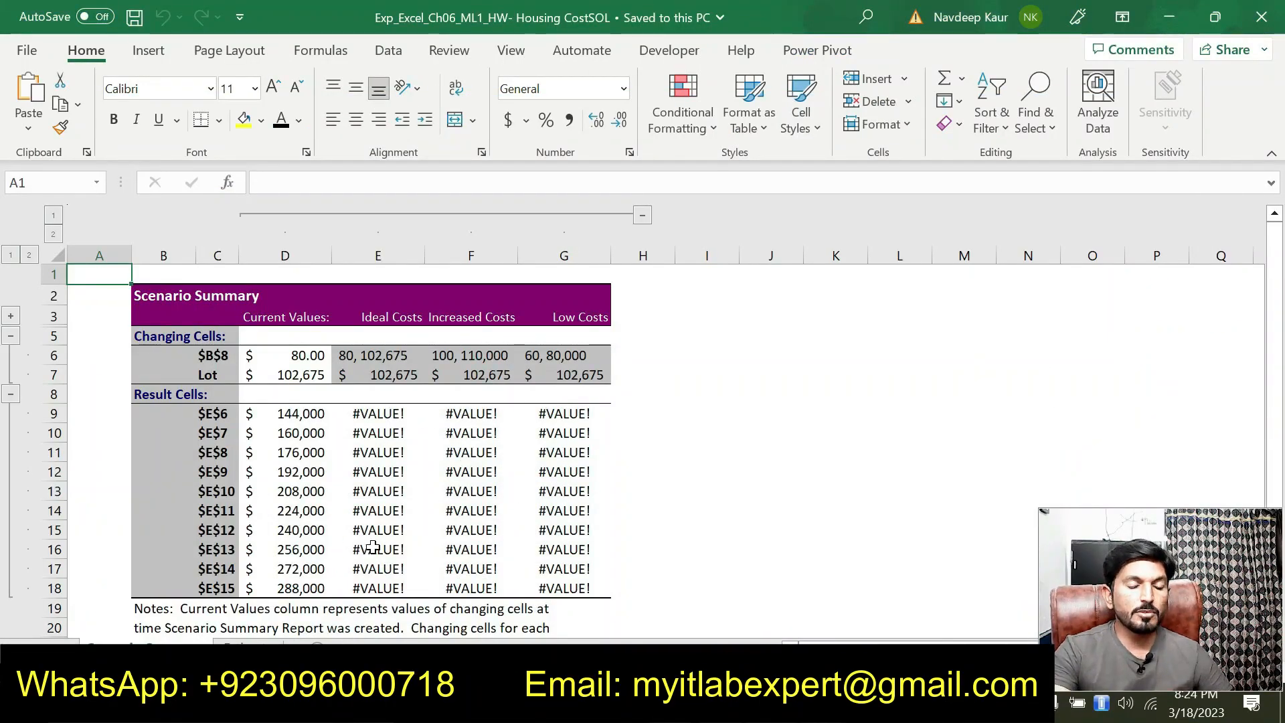
scroll(561, 520, down, 1)
scroll(562, 518, down, 1)
scroll(562, 518, up, 2)
Step: From the Dream Home proposal sheet, review the saved scenarios in the Scenario Manager and close it
key(ctrl+Page_Down)
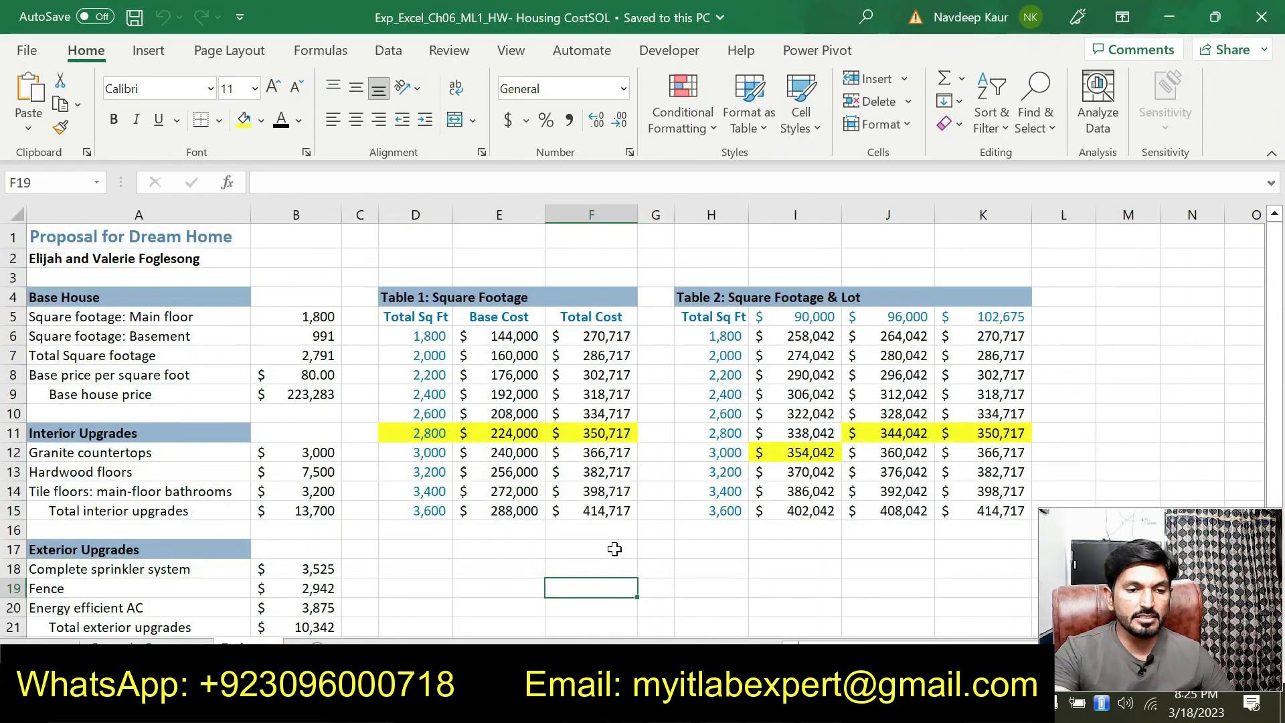
click(388, 50)
click(887, 108)
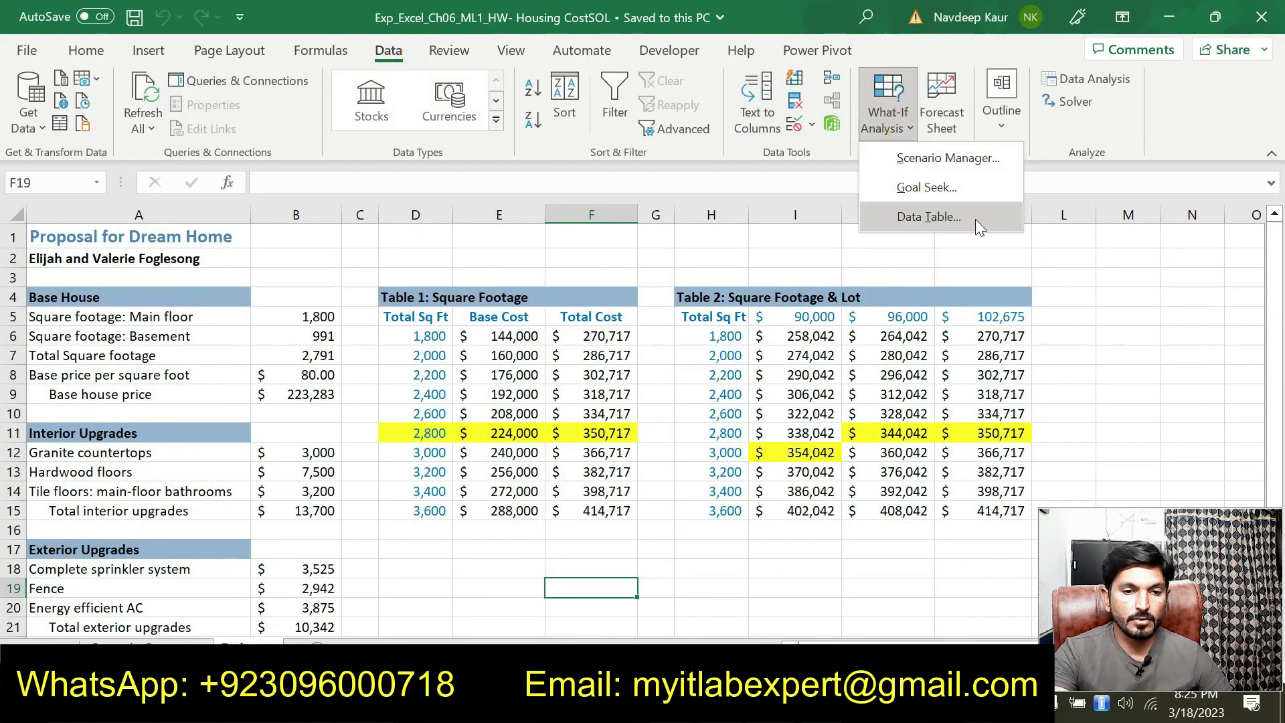
click(910, 158)
drag(554, 278, 616, 187)
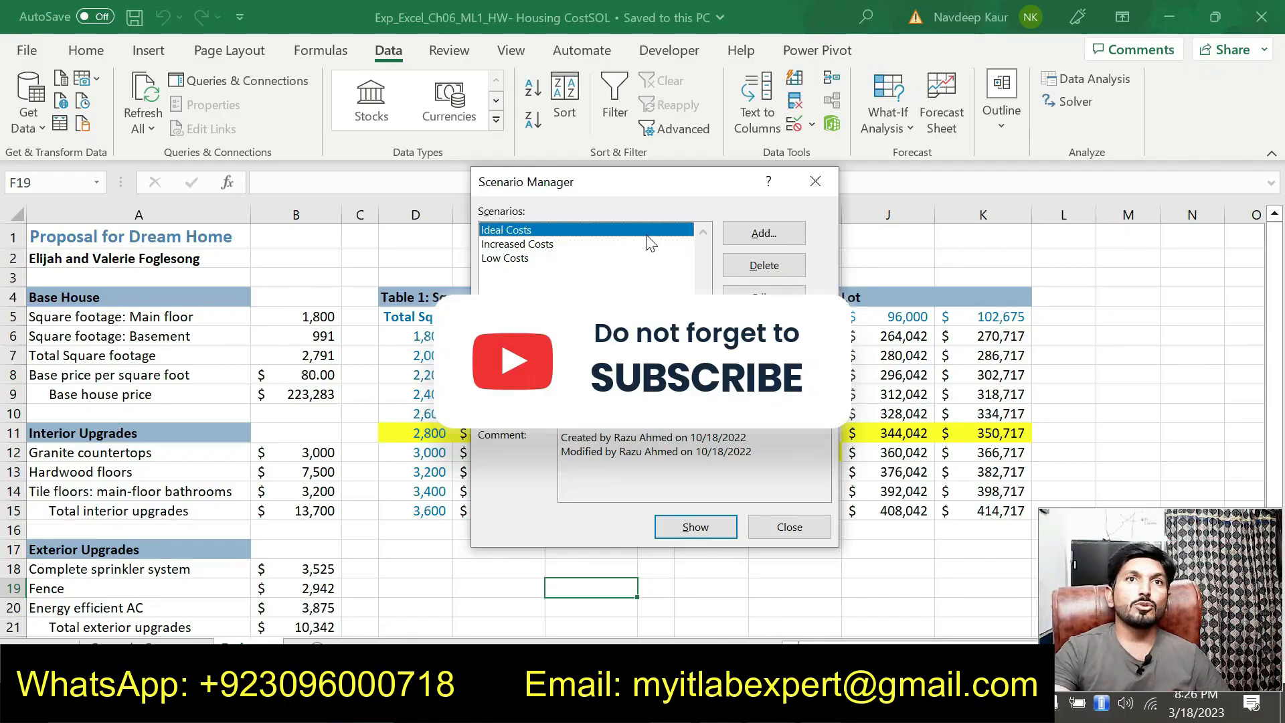
click(816, 182)
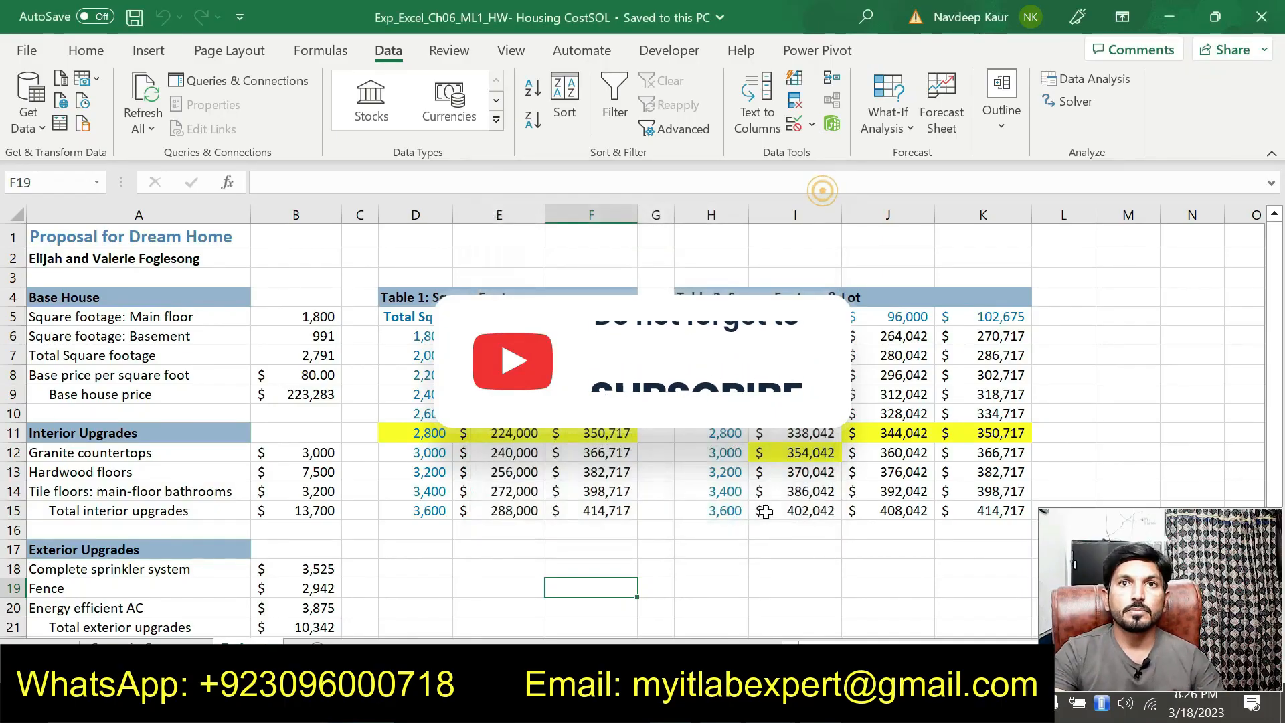